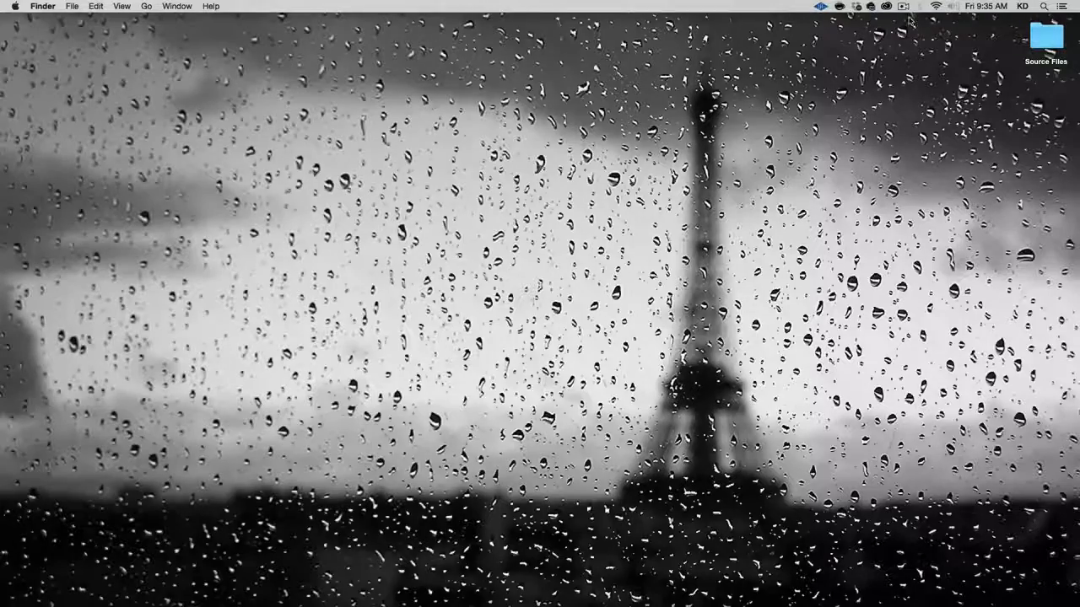
Step: In Chrome, view the "How to use Lens Flares in Photoshop" free lesson on kelvindesigns.com and its source files download, and minimise the browser
left_click(646, 586)
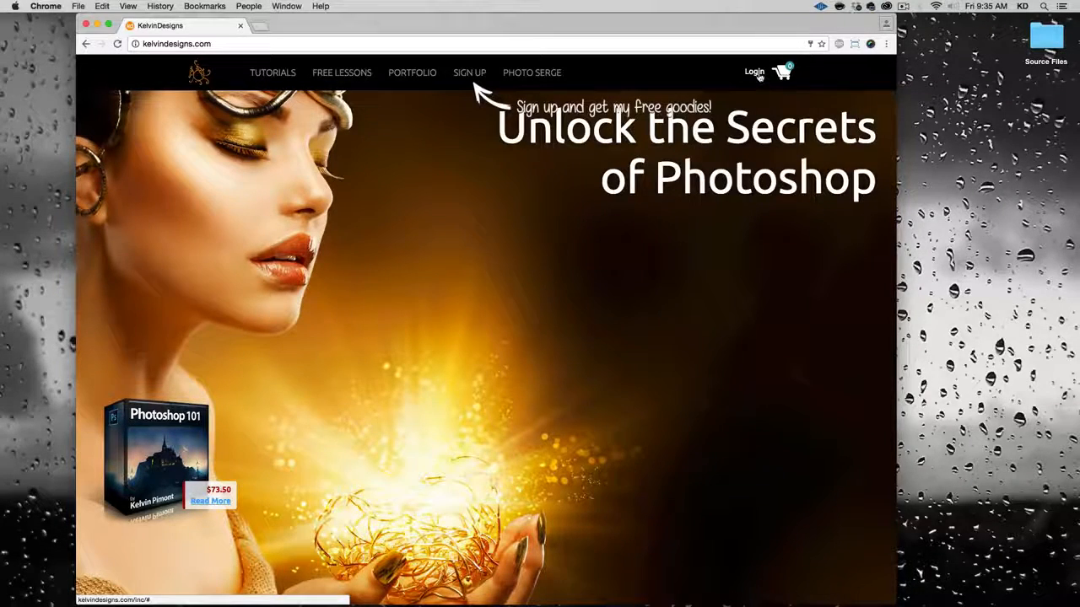
left_click(346, 73)
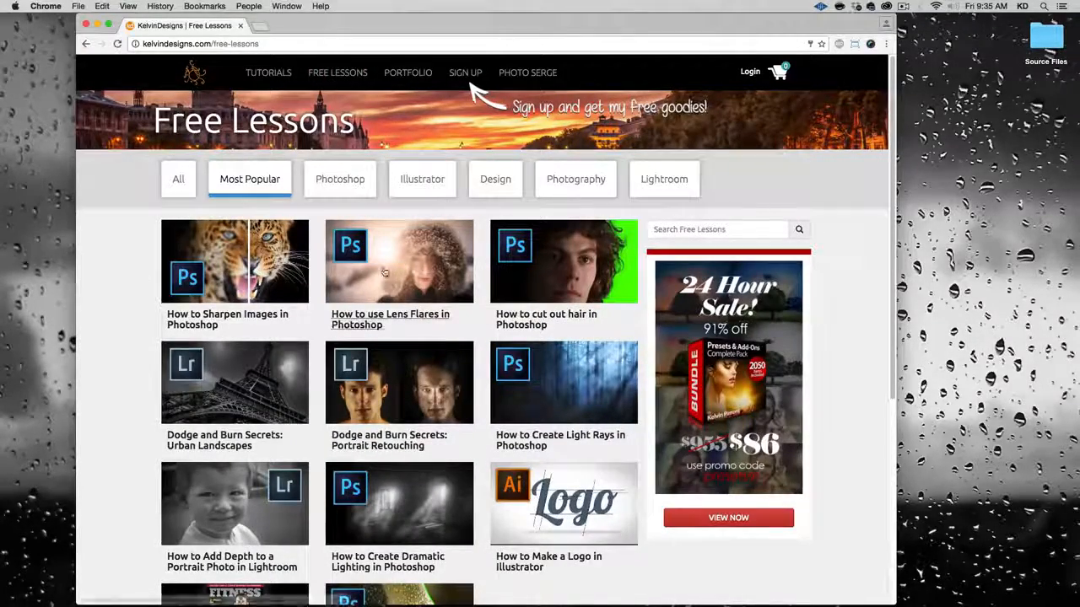
left_click(433, 318)
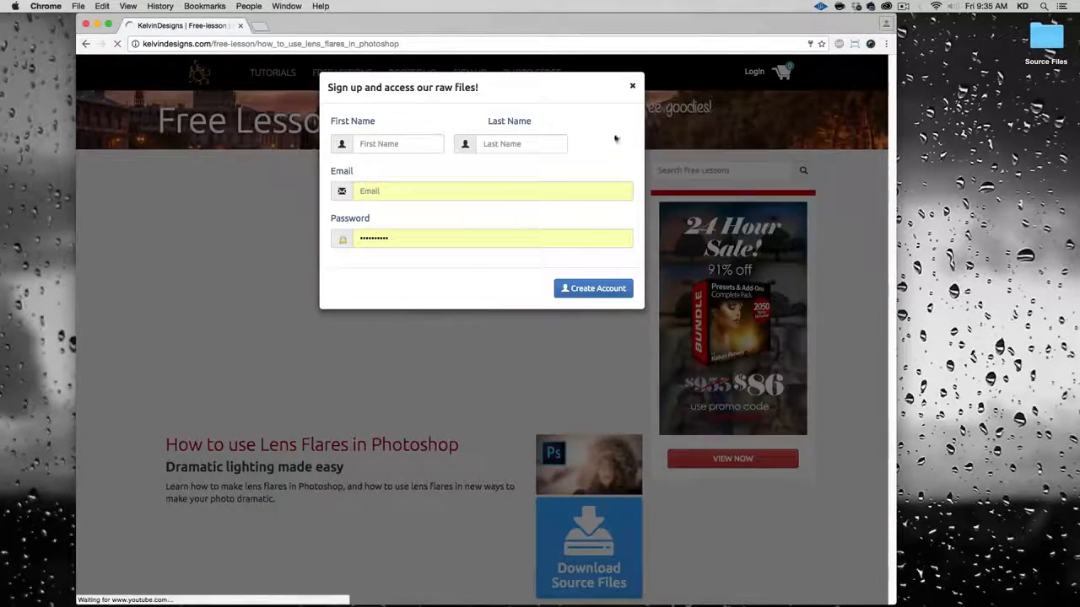
left_click(632, 90)
scroll(608, 455, "down", 2)
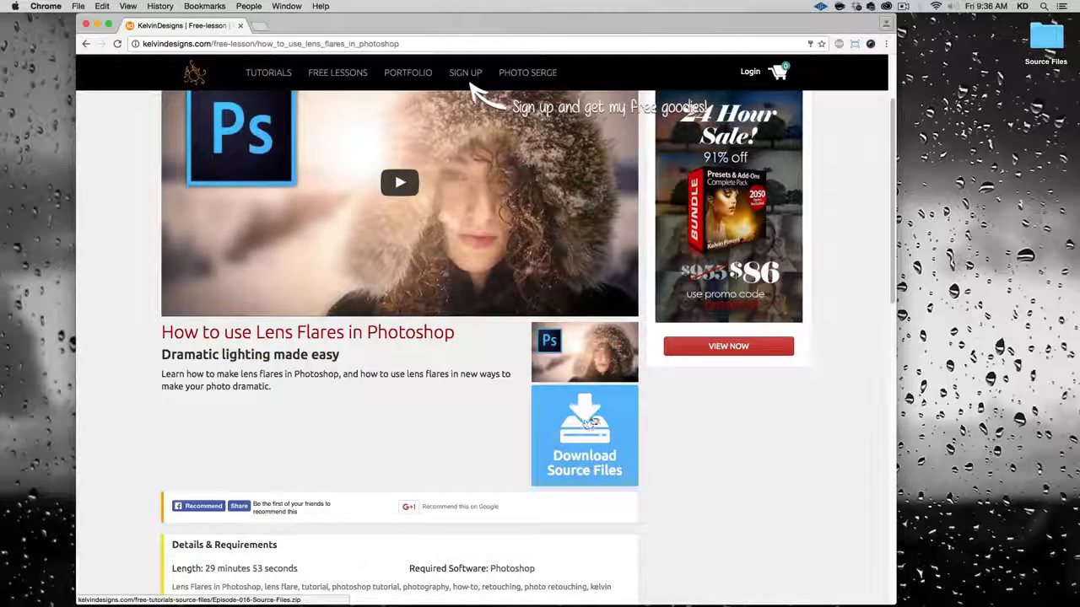
scroll(807, 436, "up", 3)
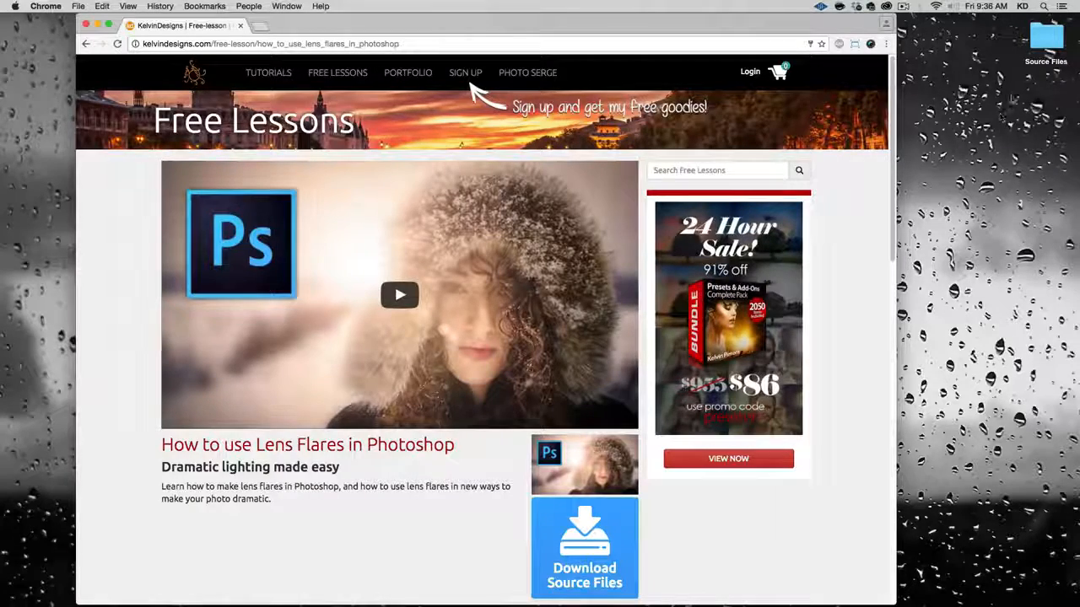
left_click(96, 25)
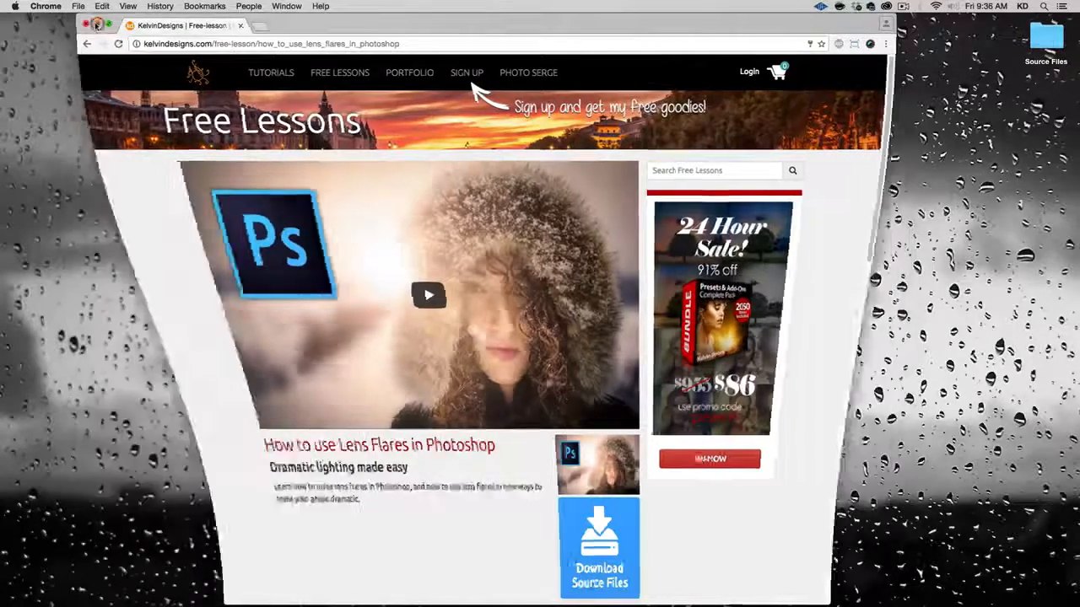
left_click(742, 162)
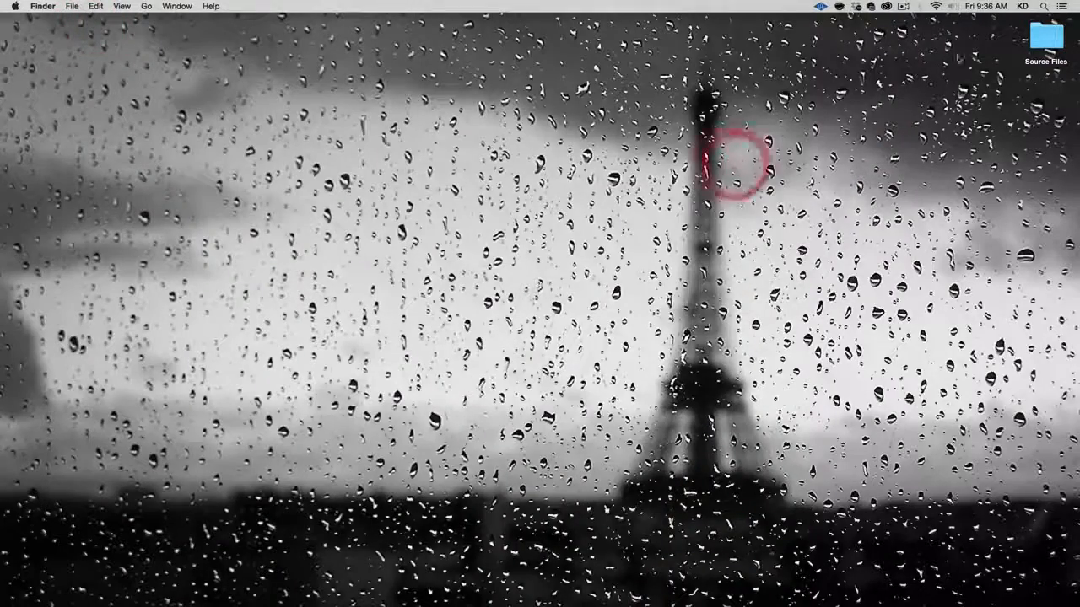
Step: Open Venice.psd from the Source Files folder on the desktop in Photoshop
double_click(1044, 36)
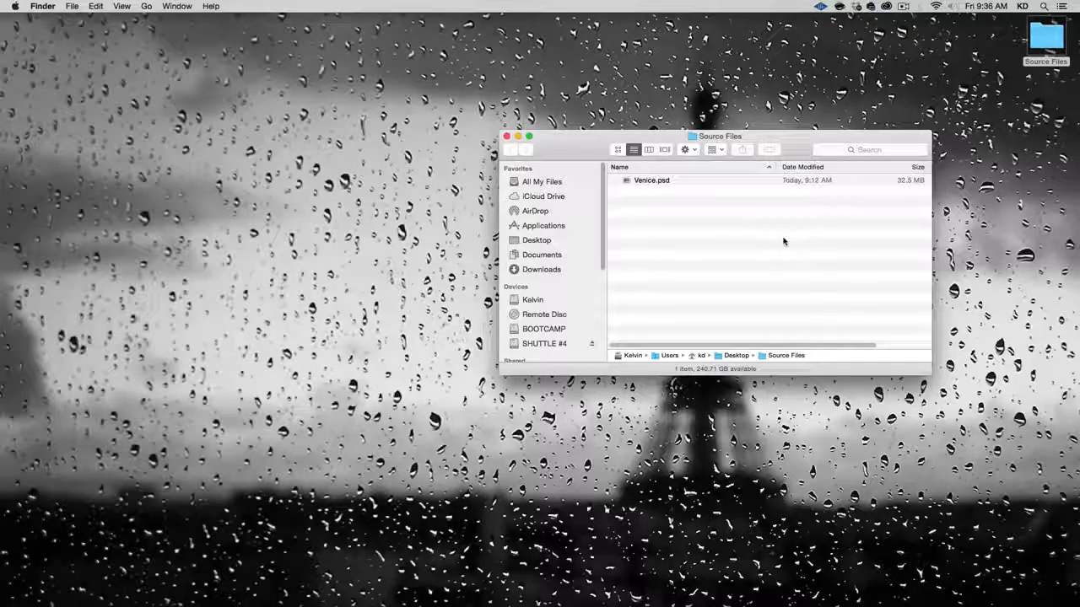
left_click(678, 181)
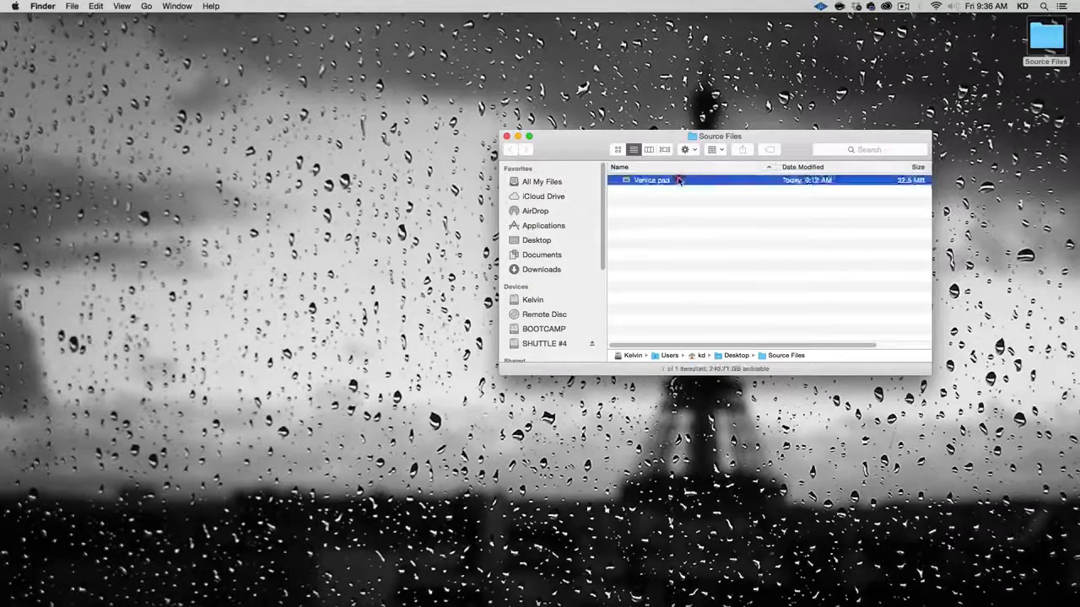
double_click(678, 181)
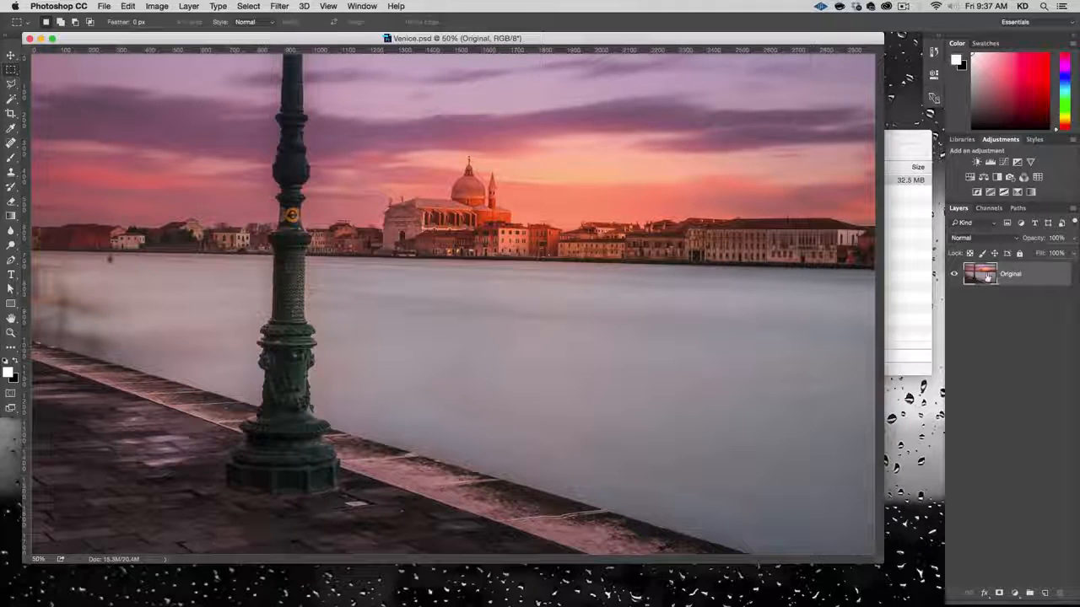
Step: Duplicate the Original layer and rename the copy as Retouched
left_click_drag(980, 274, 1044, 593)
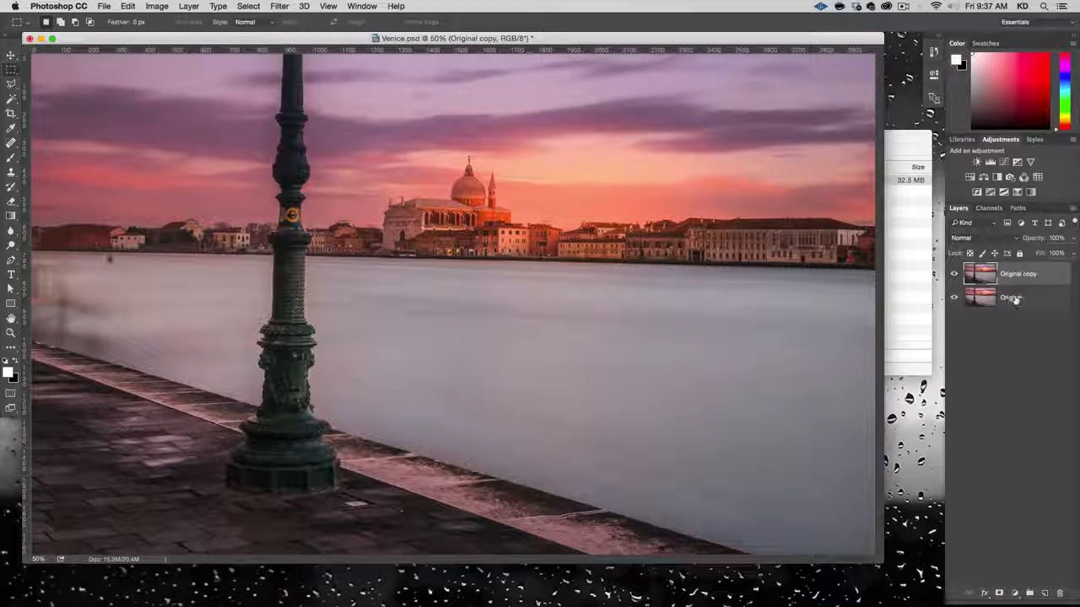
double_click(1011, 279)
type("R")
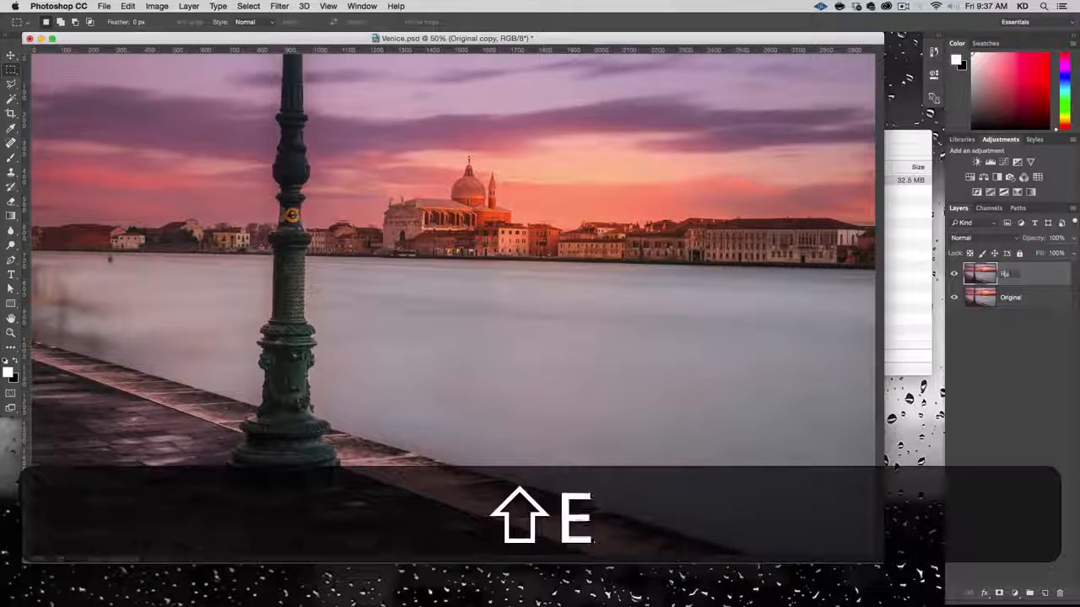
type("eloched")
key("Return")
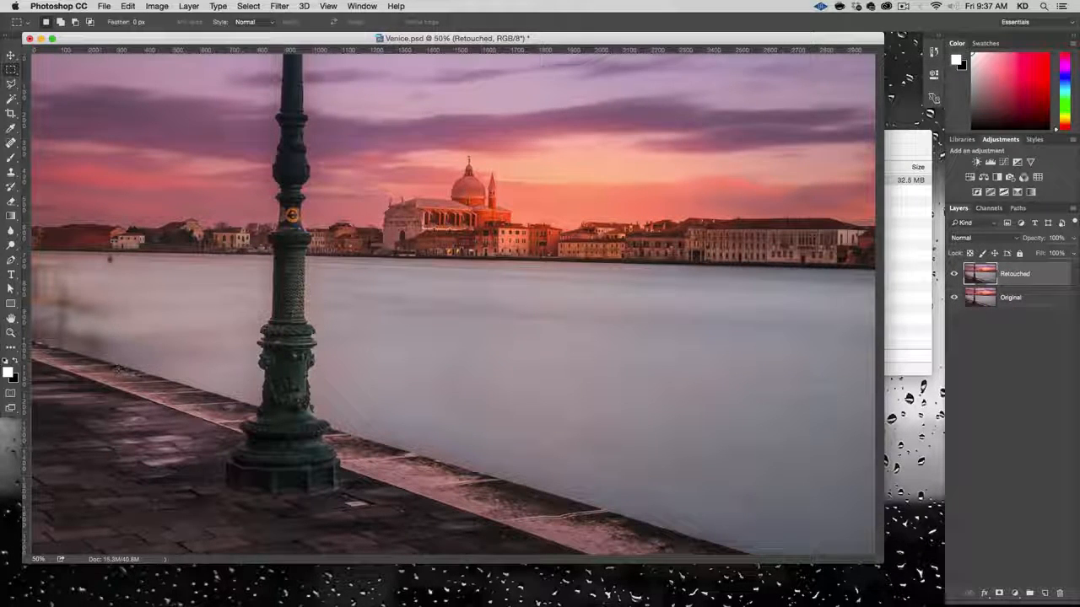
Step: Set up the Clone Stamp tool with a 121 px brush at 53% hardness
left_click(11, 172)
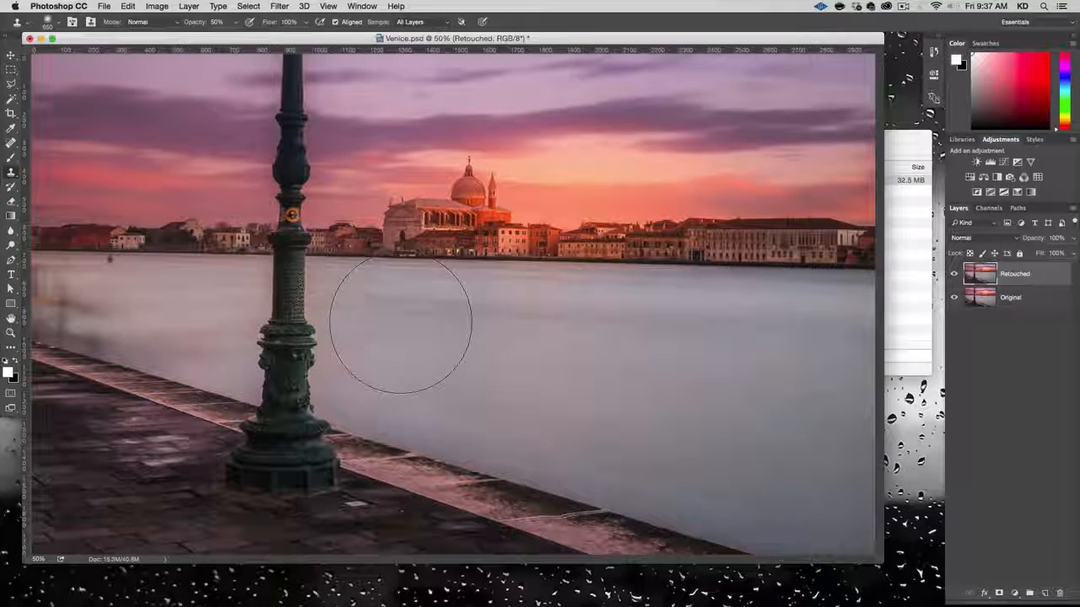
right_click(463, 330)
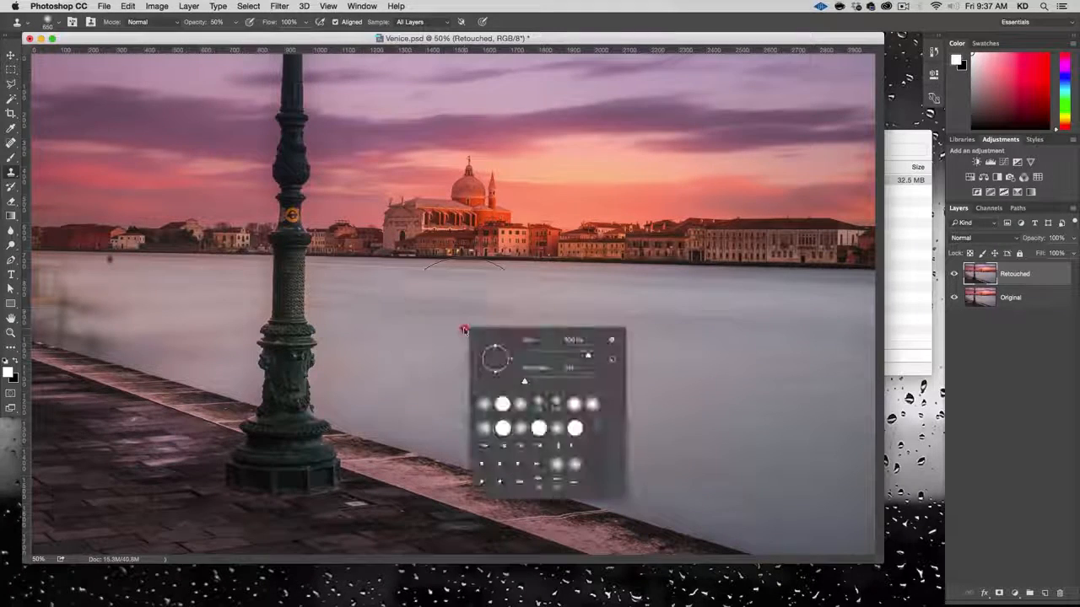
left_click(565, 355)
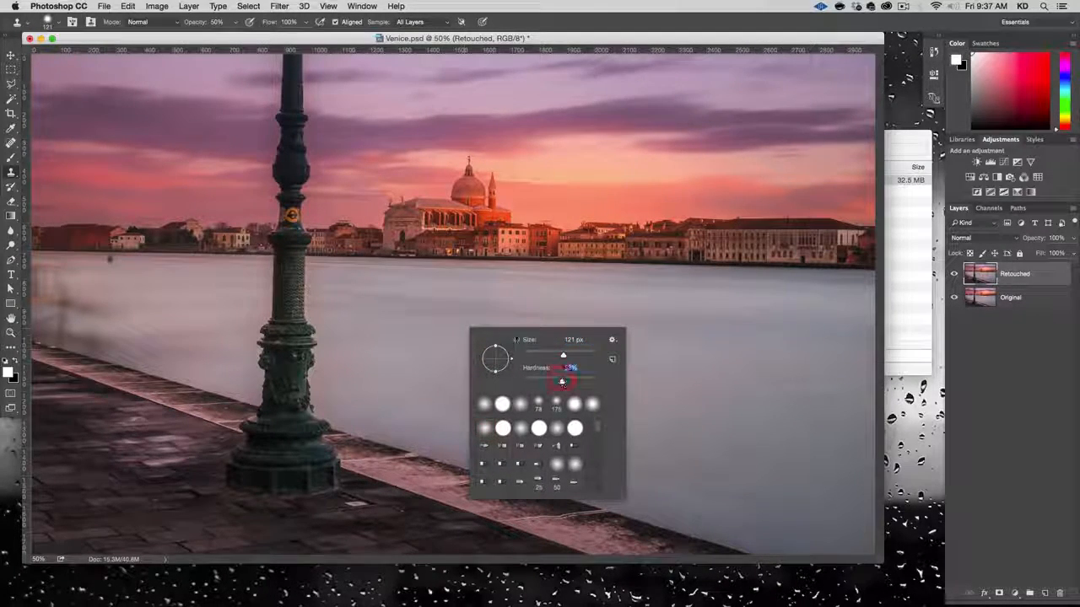
left_click(561, 380)
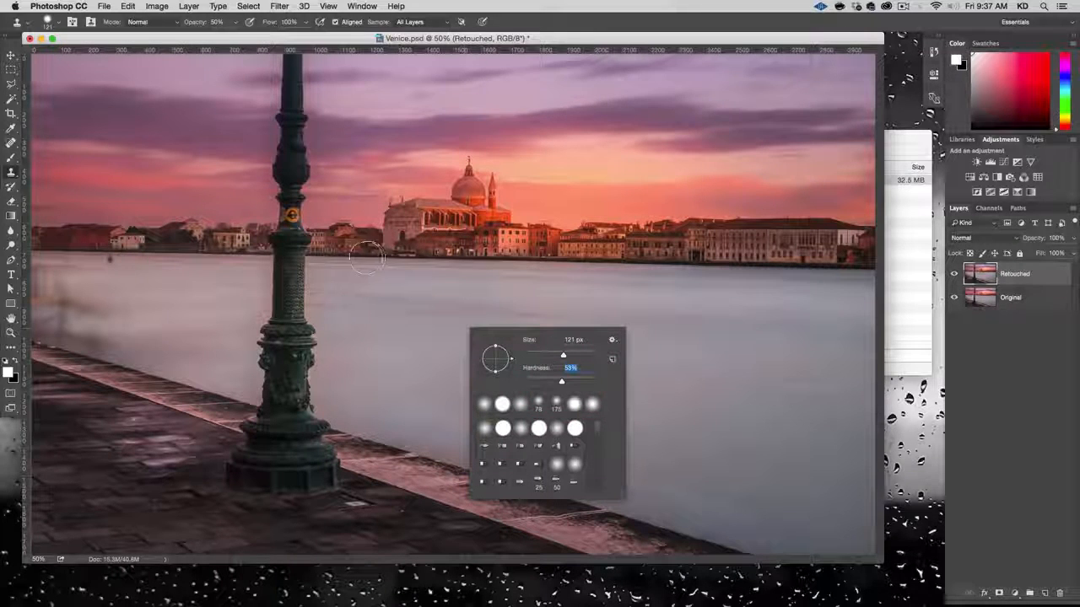
Step: Try to clone the shoreline sampled beside the church over the lamp post at 50% opacity
key("alt")
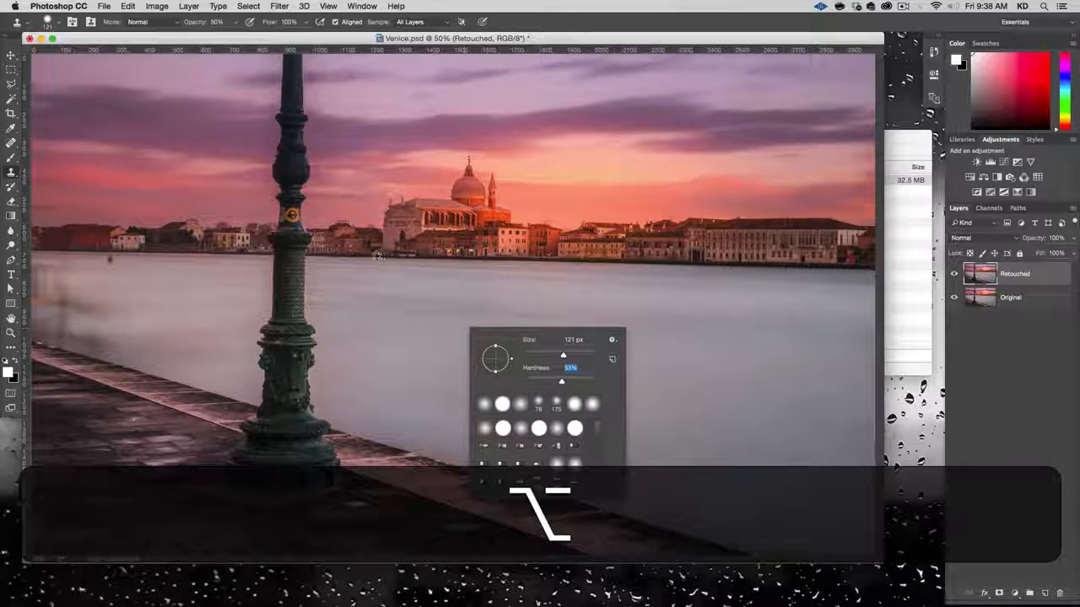
left_click(377, 255, "alt")
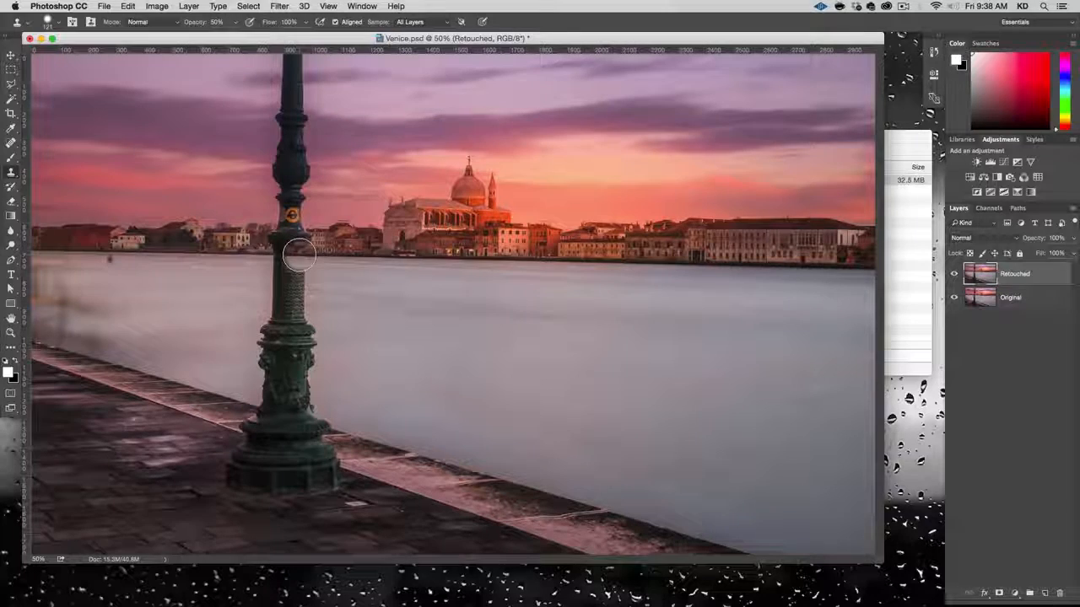
left_click(293, 255)
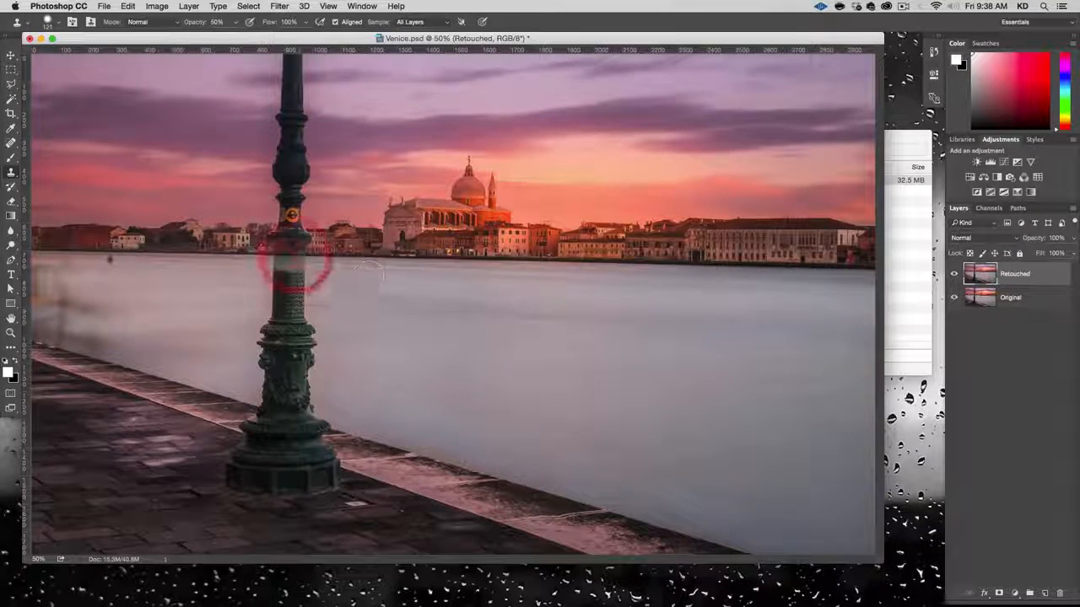
key("super+z")
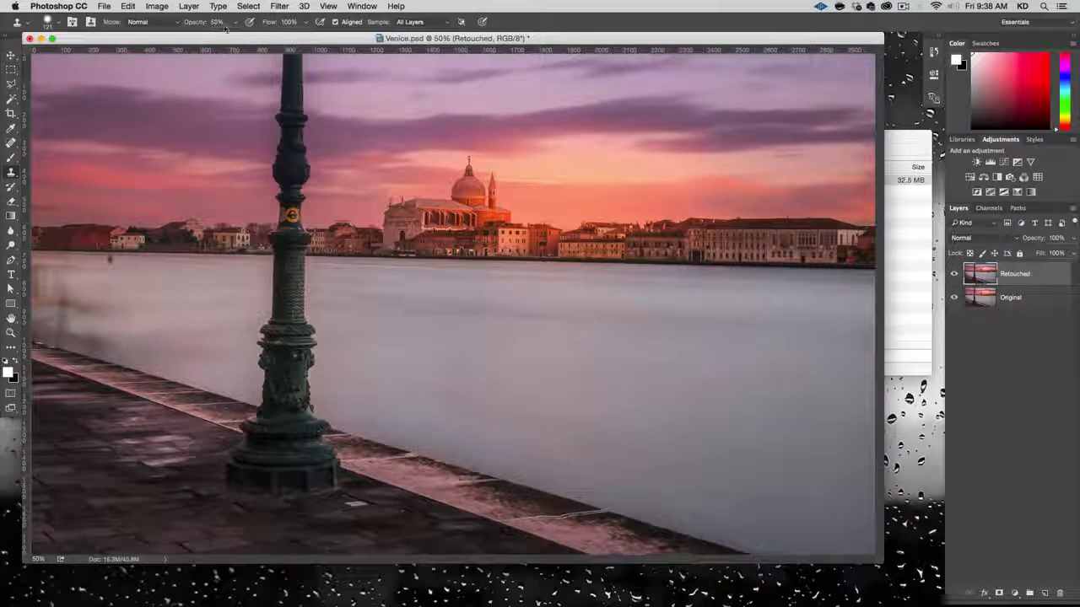
Step: Set the Clone Stamp opacity to 100% and try to clone the waterfront buildings over the middle of the lamp post
left_click_drag(235, 22, 306, 49)
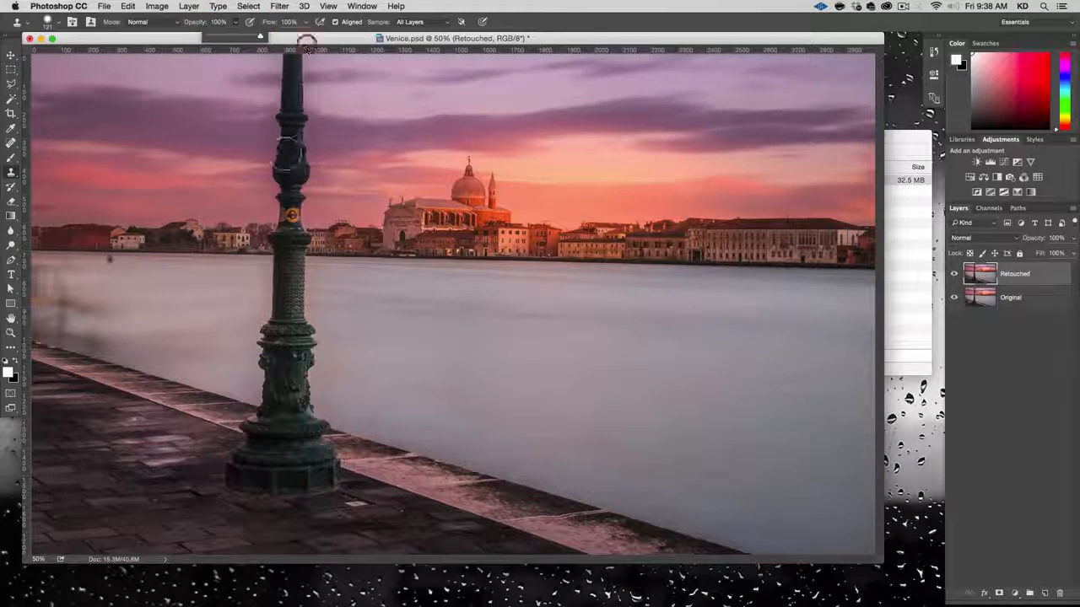
left_click(297, 248)
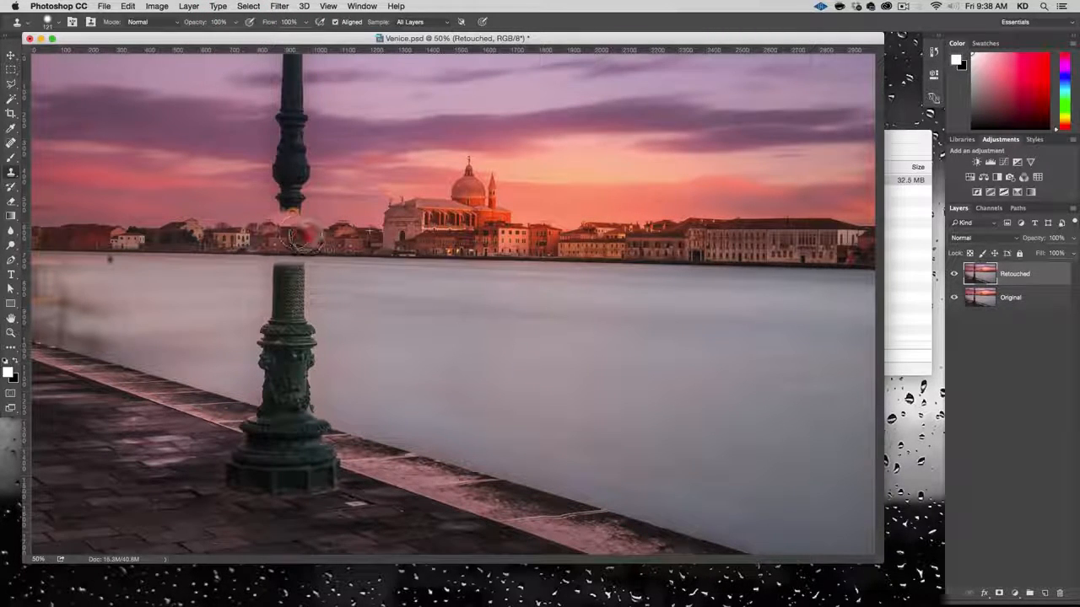
mouse_move(305, 239)
left_mouse_down()
mouse_move(290, 209)
mouse_move(403, 216)
left_mouse_up()
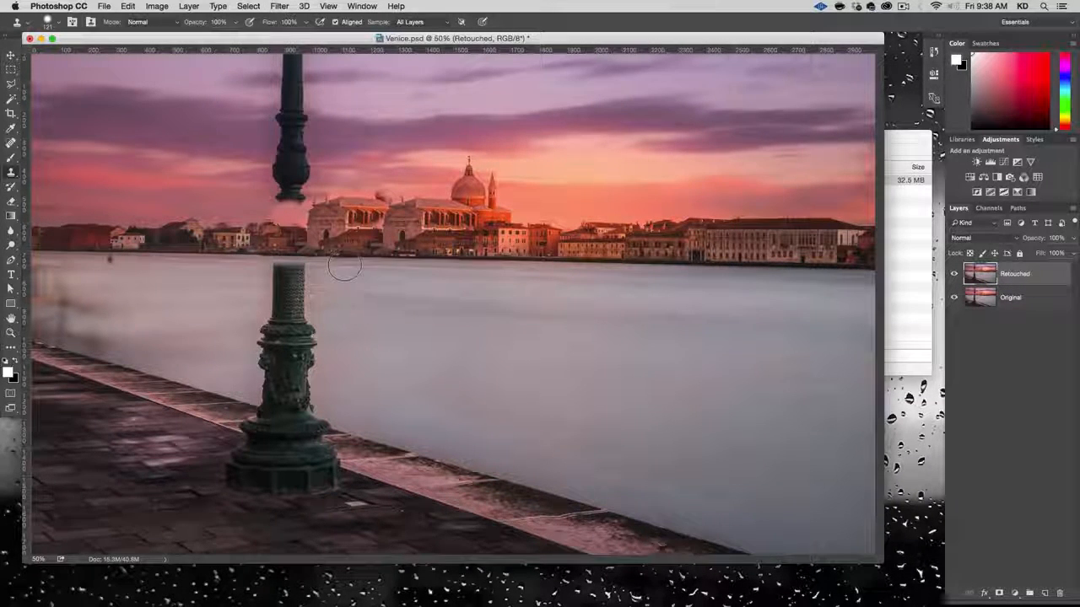
key("super")
key("super+z")
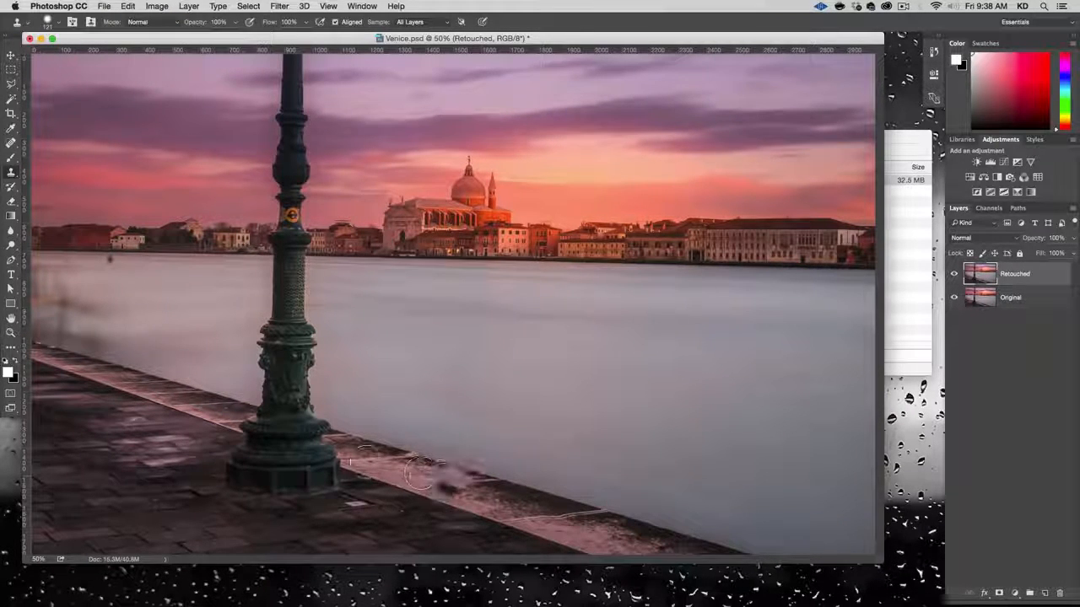
Step: Try to clone the stone curb beside the lamp post over the post's base
key("alt")
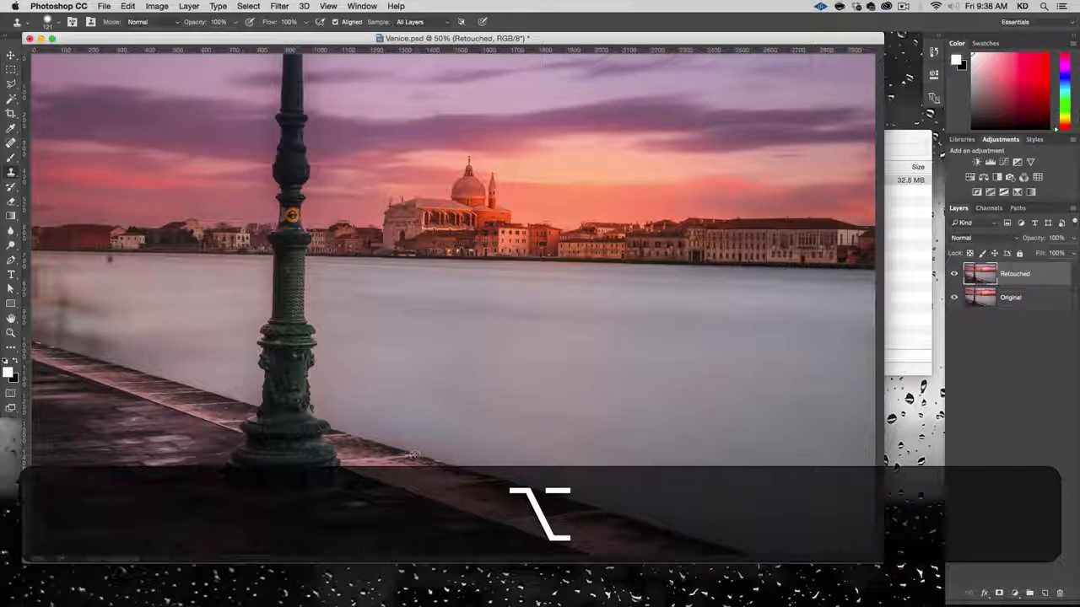
left_click(348, 434, "alt")
mouse_move(348, 433)
left_mouse_down()
mouse_move(319, 428)
mouse_move(356, 434)
mouse_move(261, 405)
mouse_move(265, 416)
mouse_move(237, 416)
mouse_move(239, 445)
left_mouse_up()
mouse_move(325, 460)
left_mouse_down()
mouse_move(257, 451)
mouse_move(248, 434)
left_mouse_up()
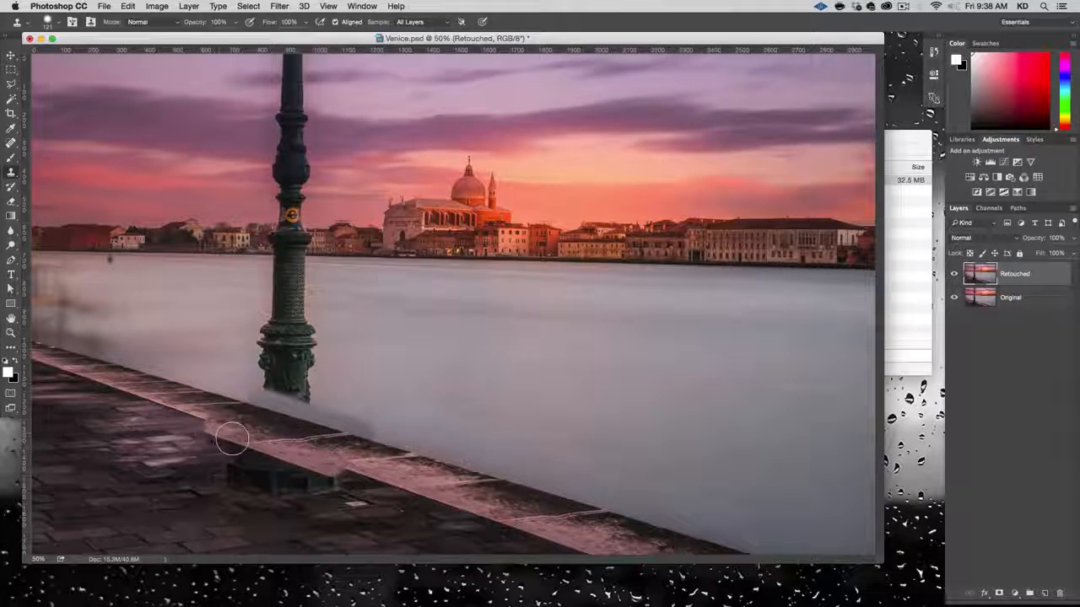
key("super+z")
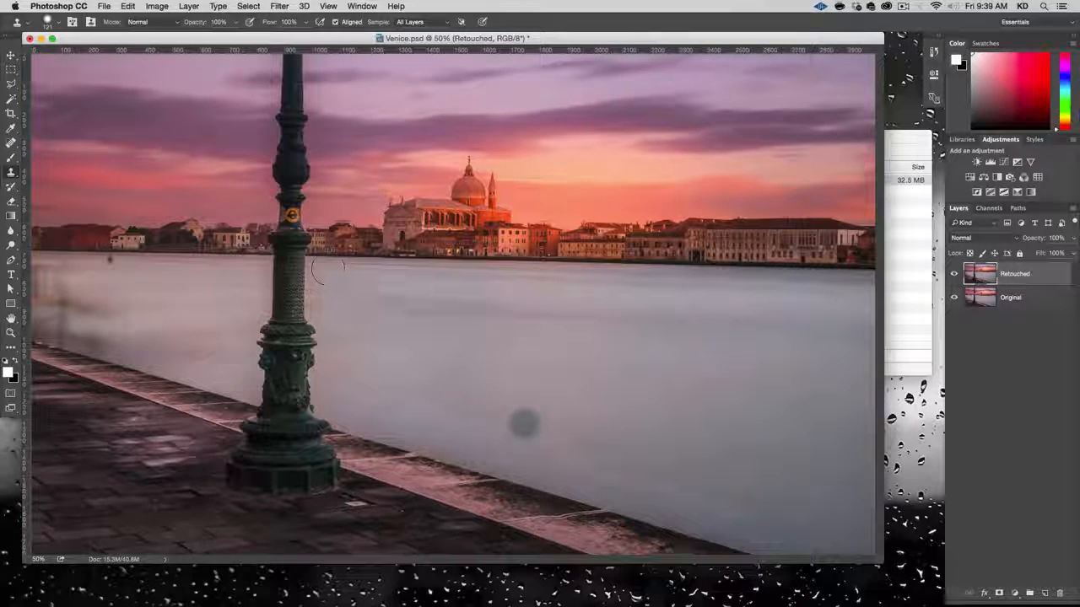
Step: Select the stone curb with a strip of water from the lamp post's base to the image's lower edge, using the Polygonal Lasso
left_click(13, 83)
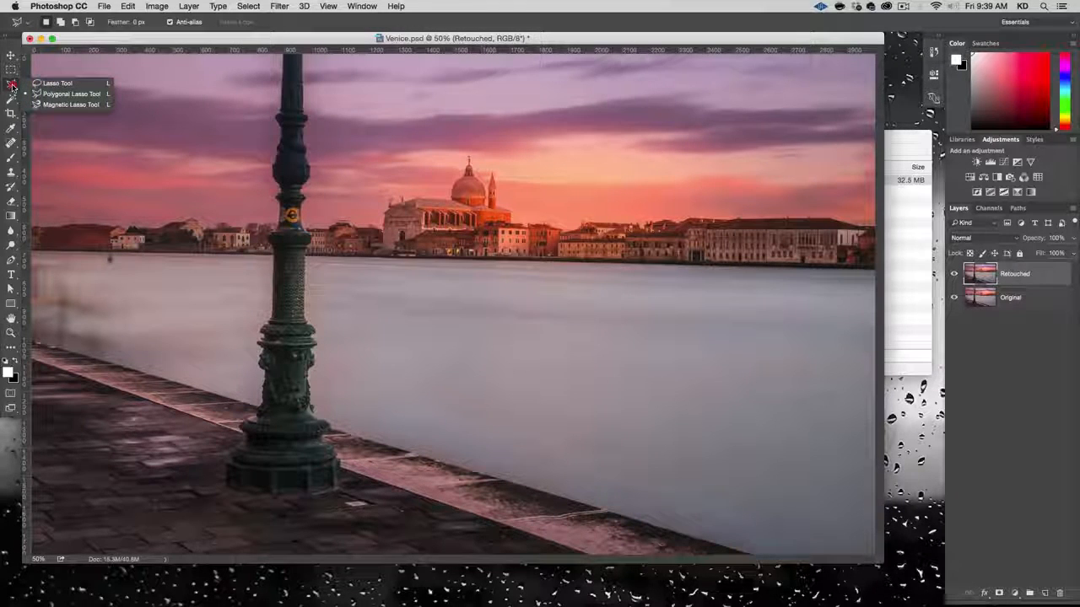
left_click(67, 94)
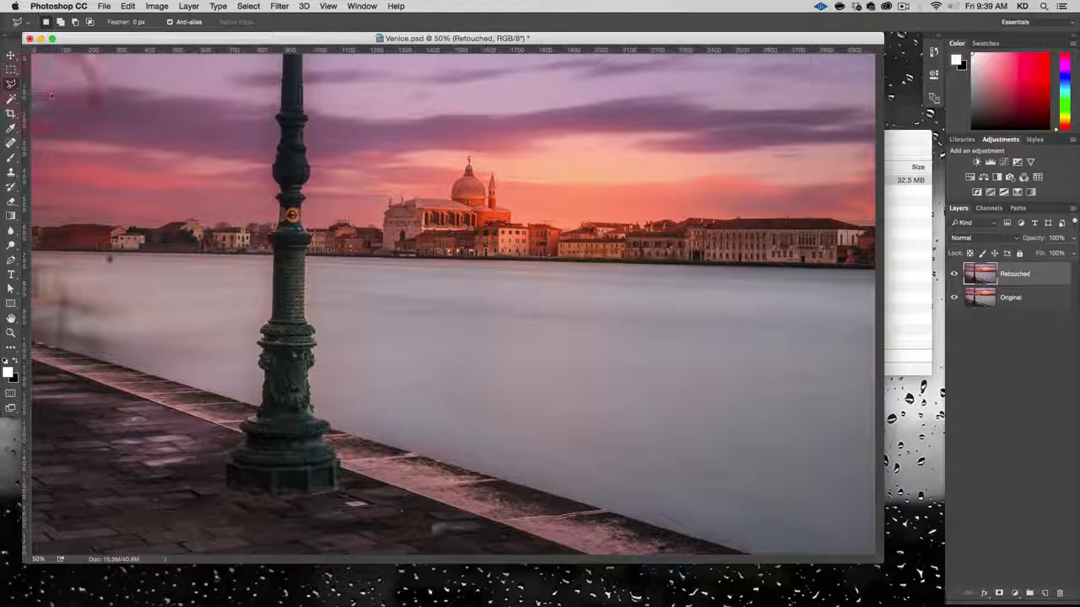
left_click(430, 423)
left_click(340, 419)
left_click(344, 487)
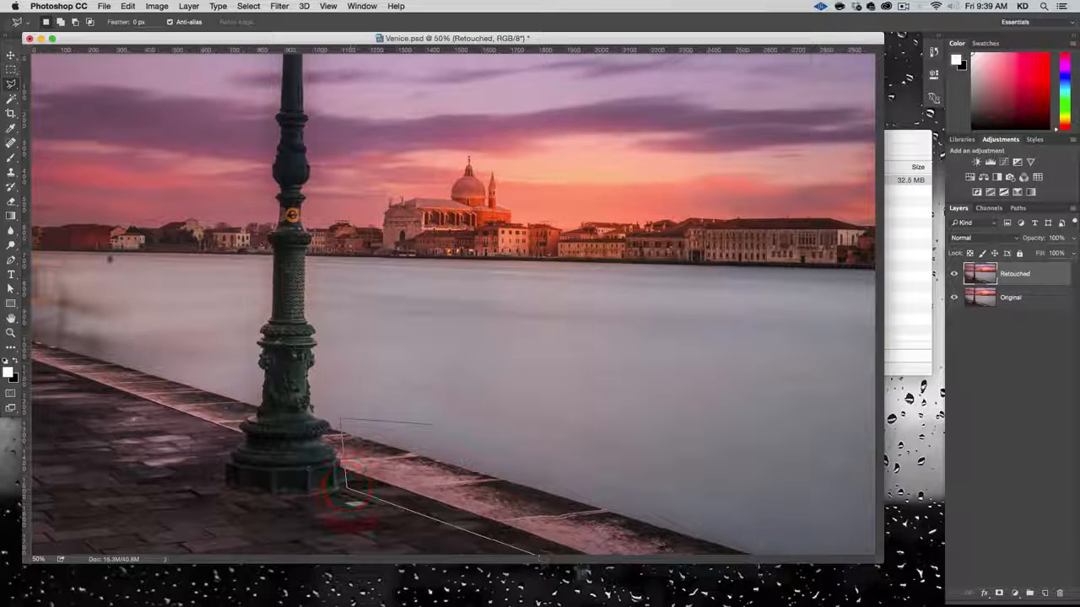
left_click(573, 559)
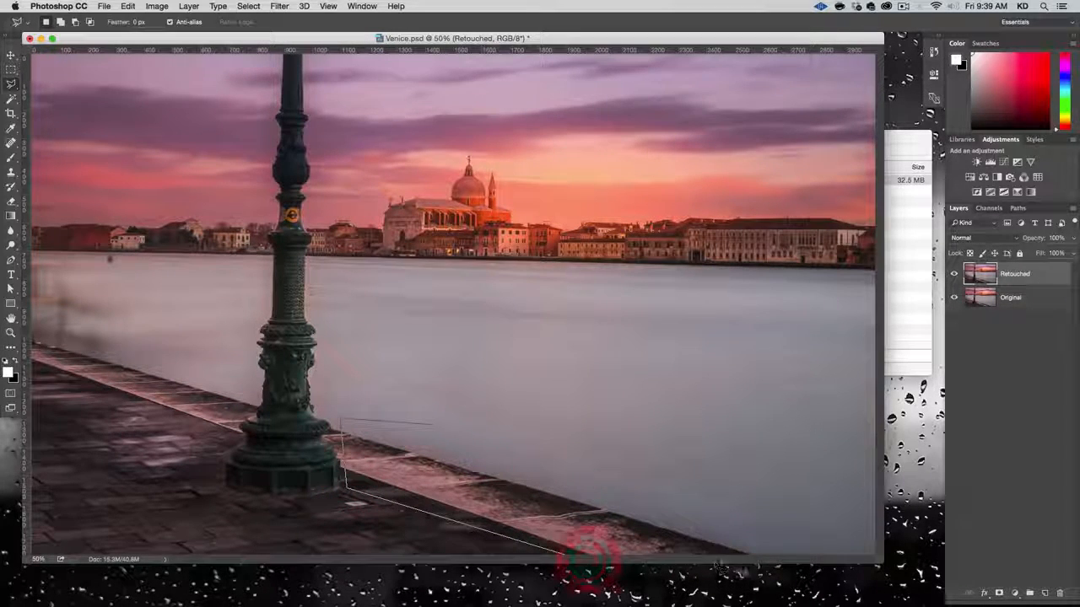
left_click(777, 552)
left_click(432, 425)
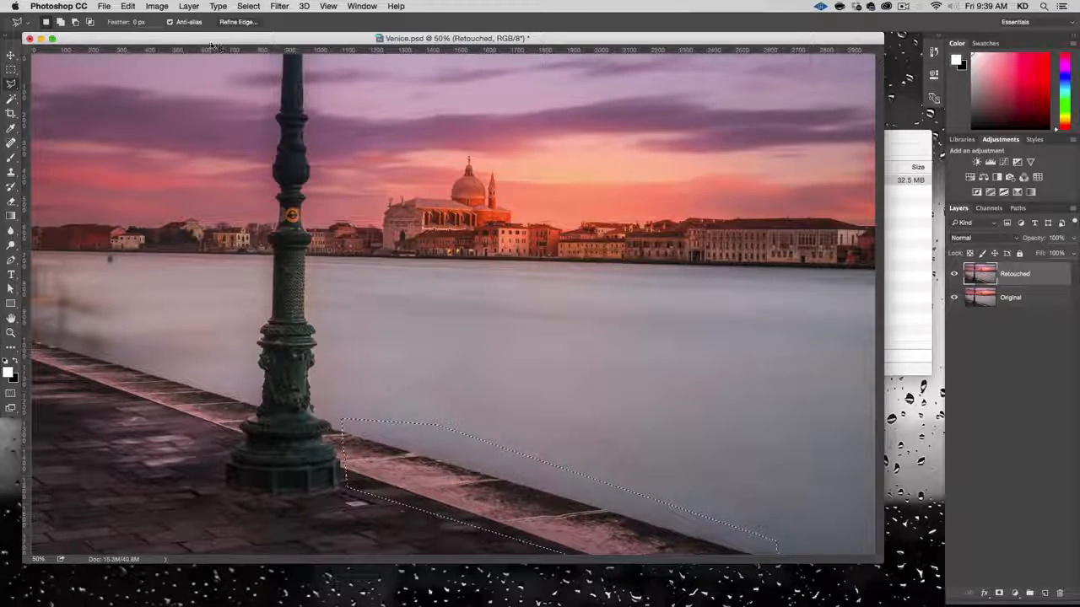
Step: Copy the selected curb to a new layer, view it with the other layers hidden, and show those layers again
left_click(189, 6)
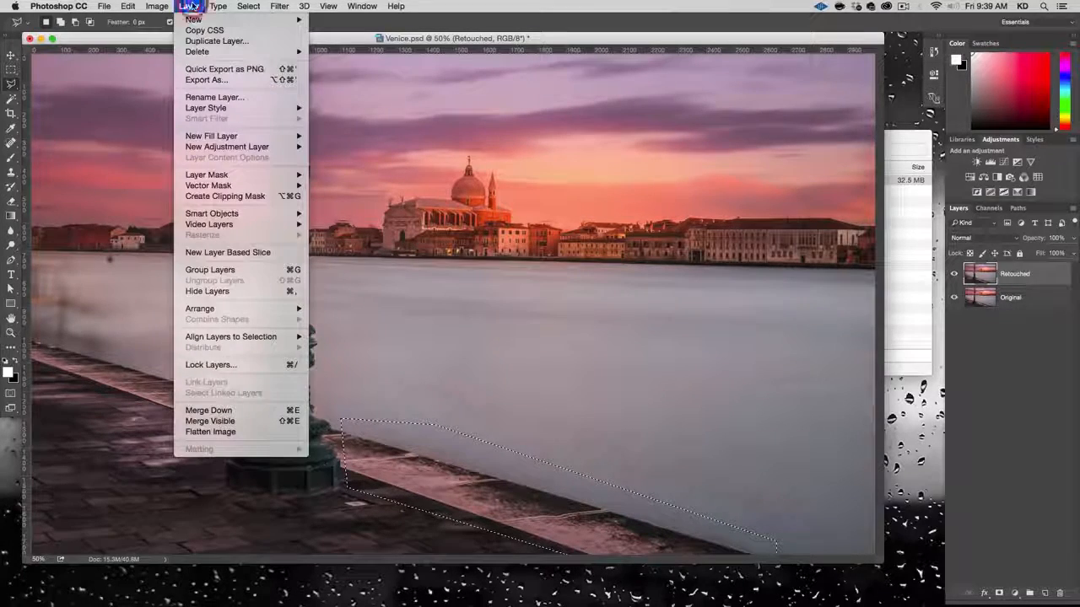
mouse_move(253, 20)
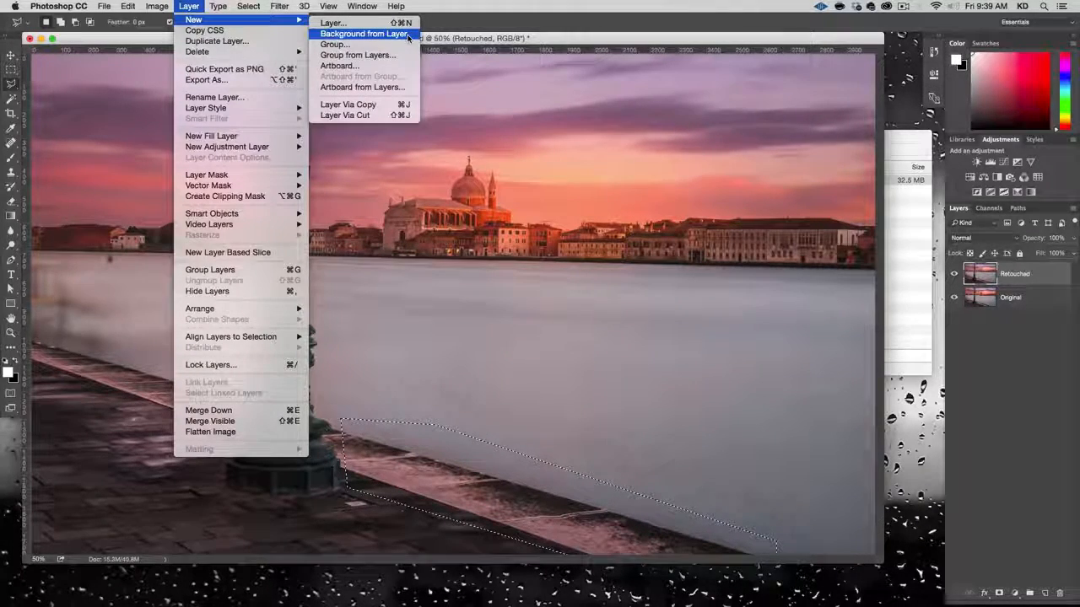
left_click(400, 104)
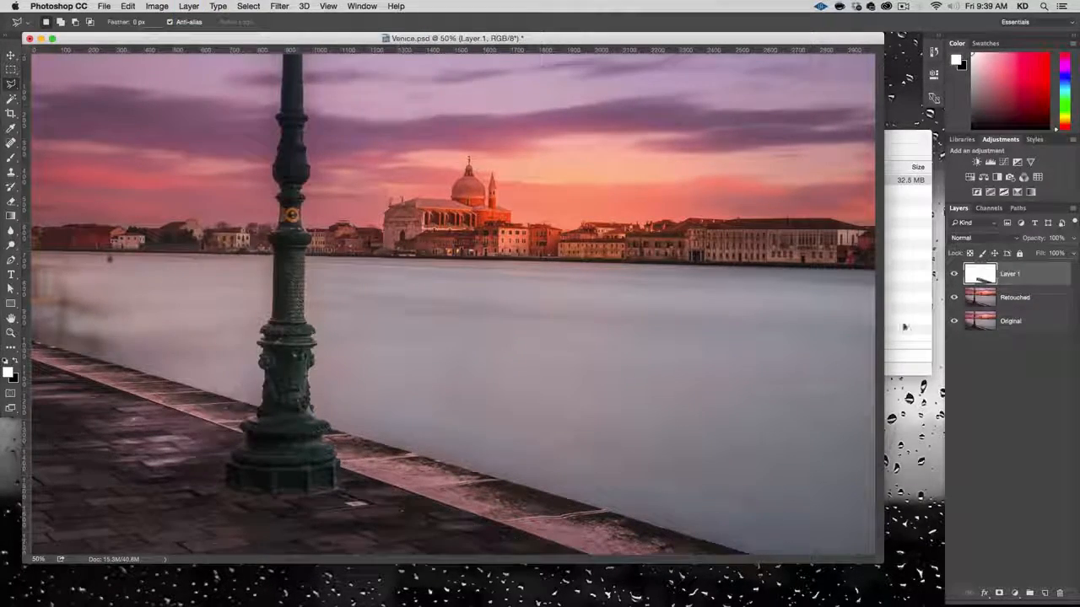
left_click(954, 320)
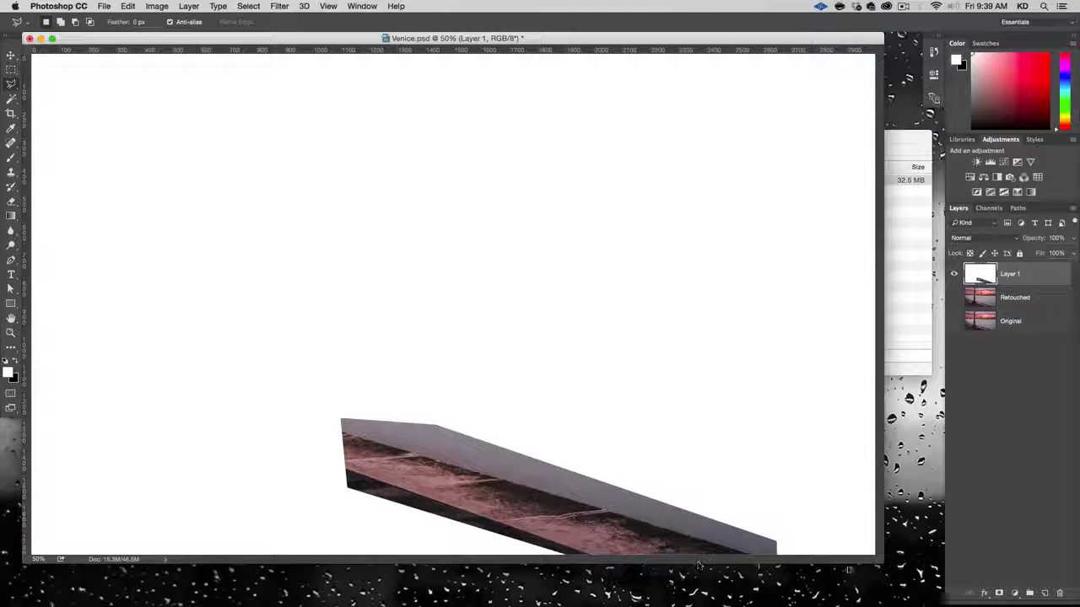
left_click_drag(955, 297, 955, 322)
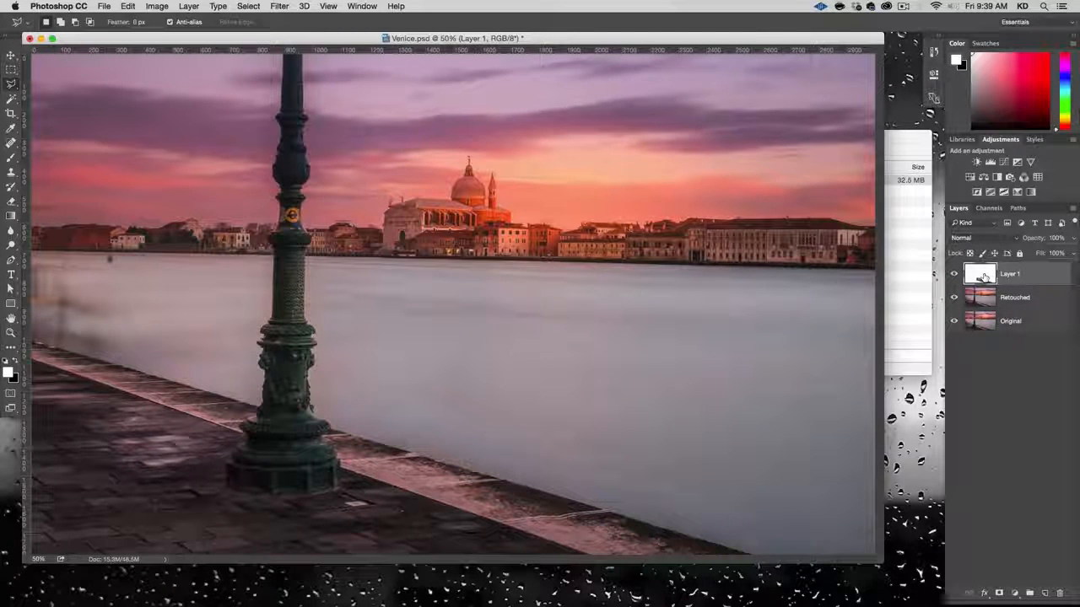
Step: Move the copied curb over the lamp post's base and lower its layer opacity to 60%
left_click(11, 54)
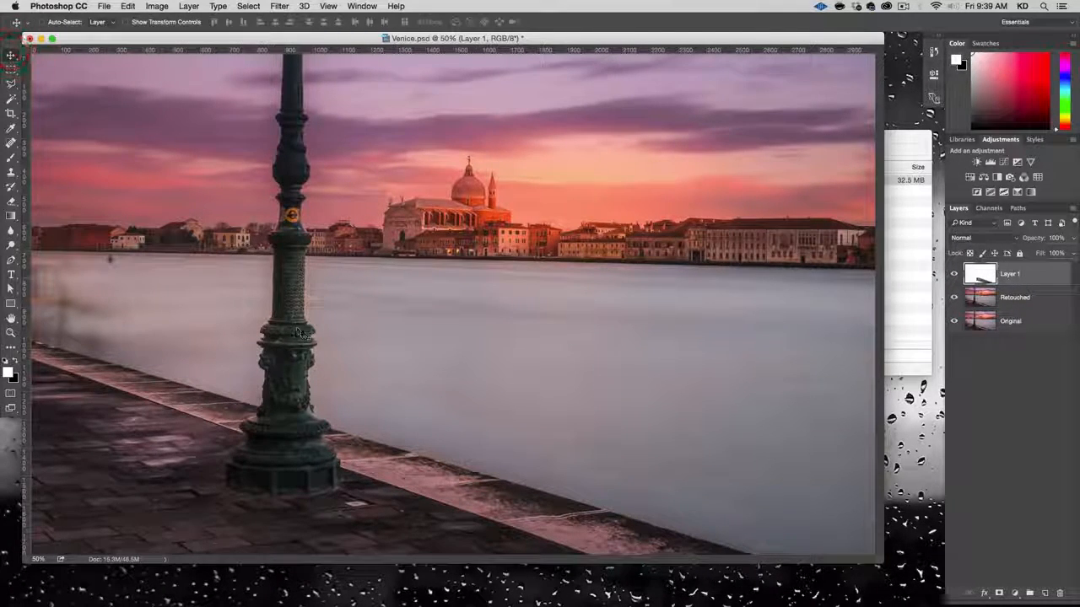
left_click_drag(489, 468, 287, 402)
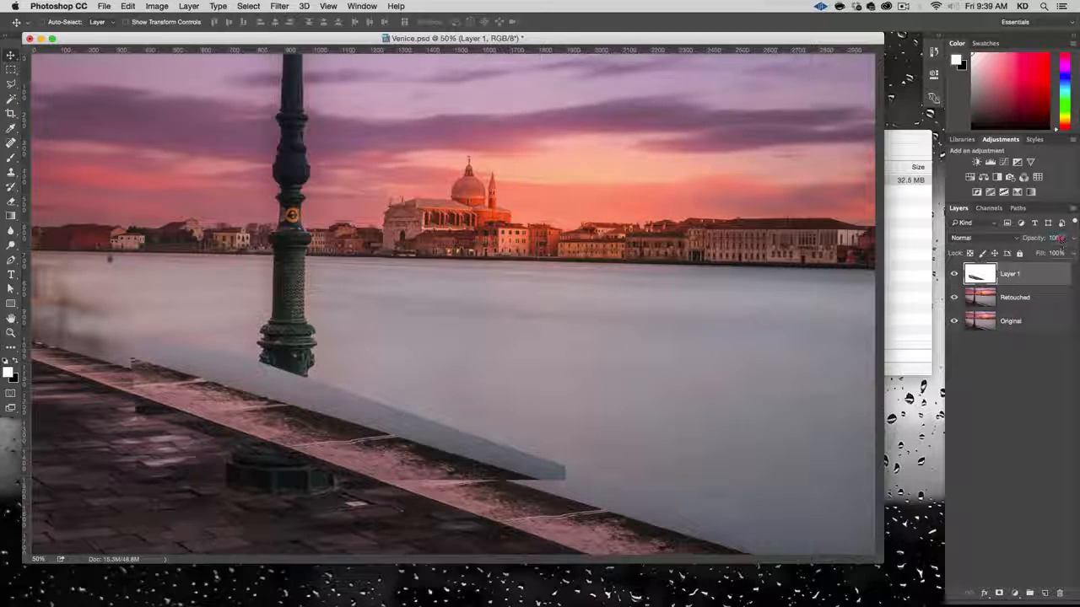
left_click(1055, 239)
type("80")
key("Return")
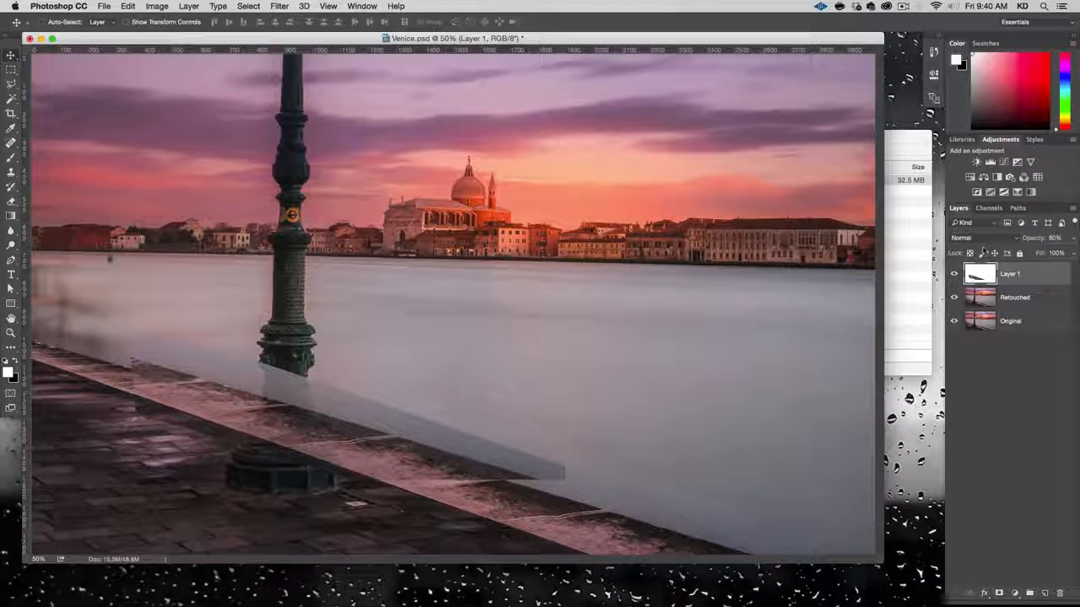
key("6")
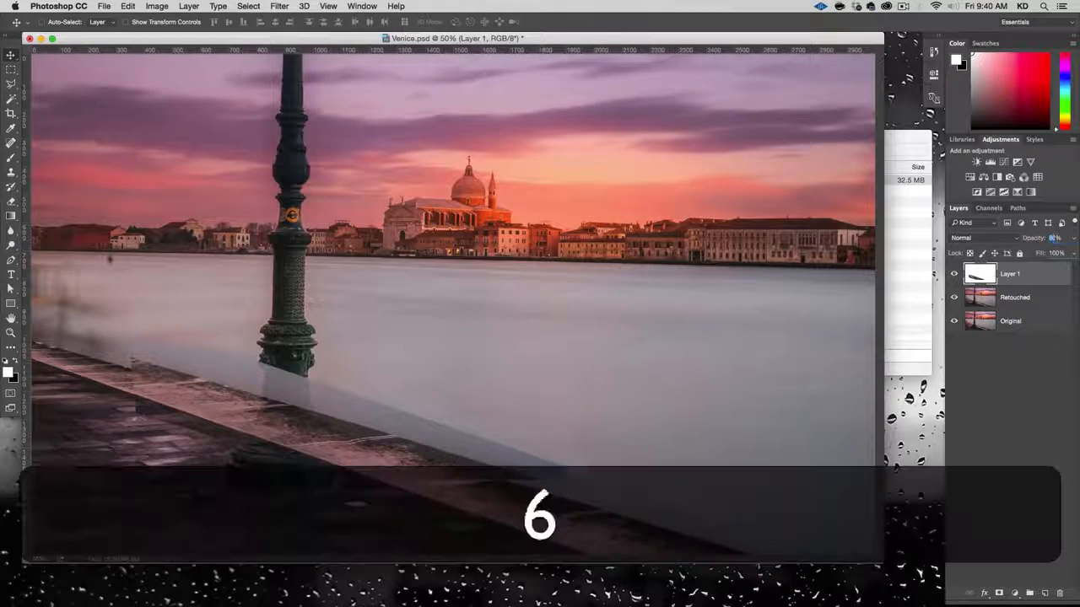
key("Return")
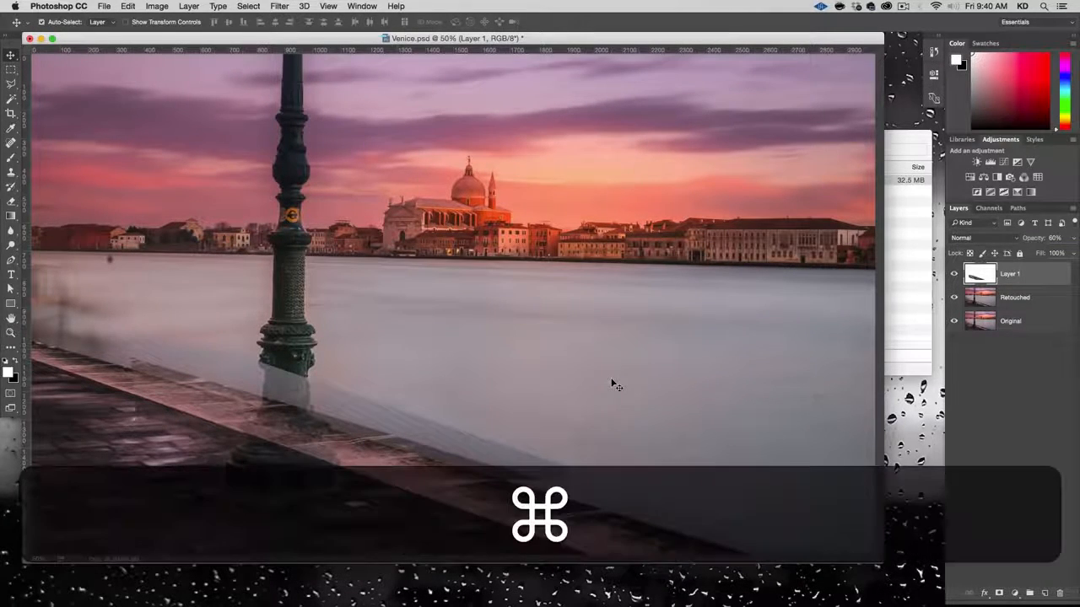
Step: Scale the curb copy proportionally to about 79% with Free Transform
key("super+t")
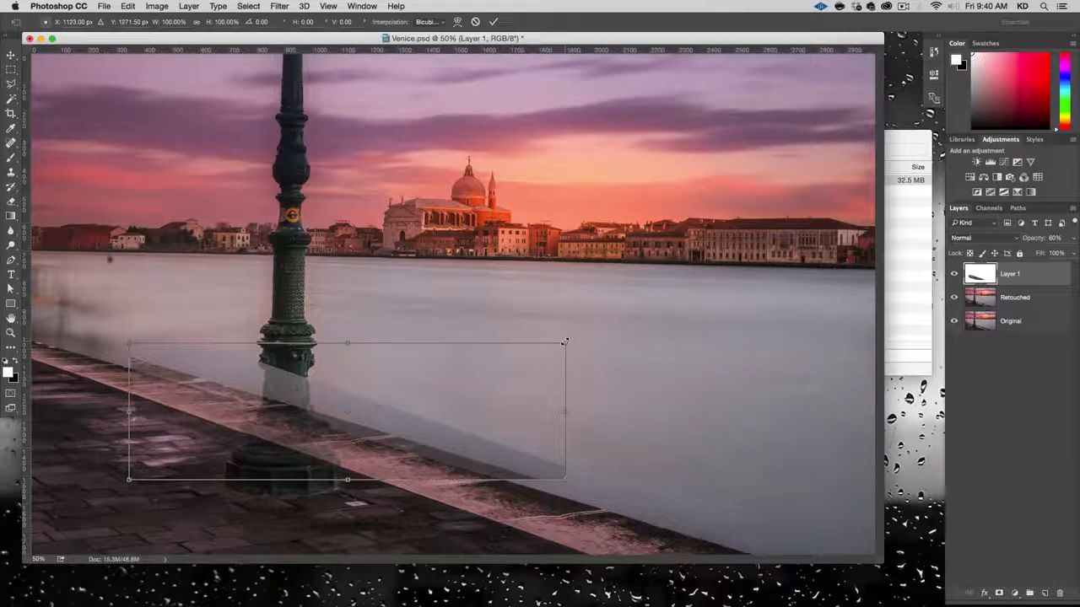
left_click_drag(565, 342, 492, 371)
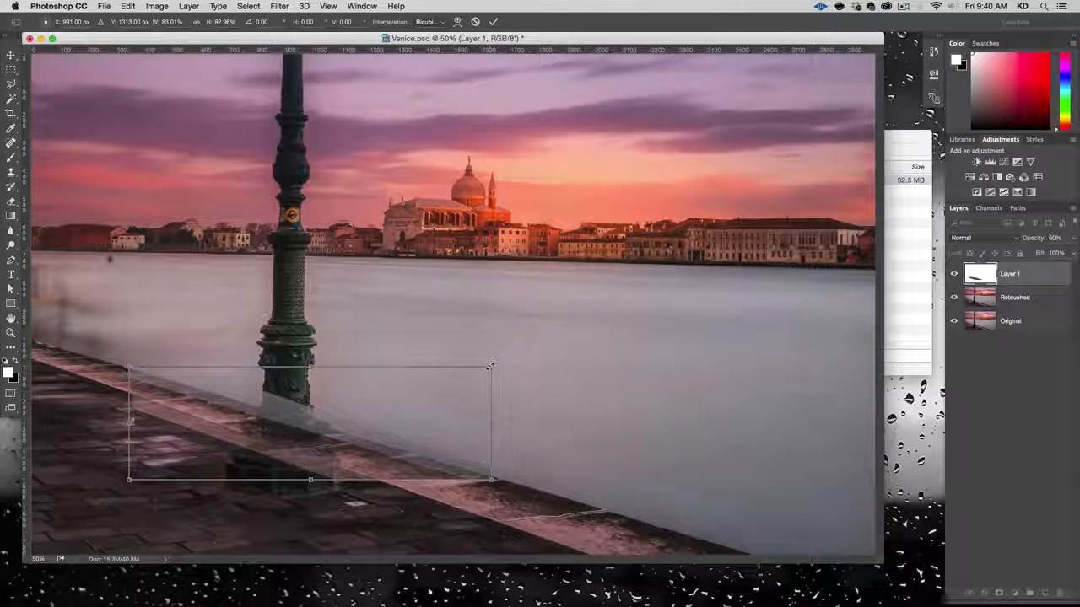
left_click_drag(494, 369, 419, 403)
key("super+z")
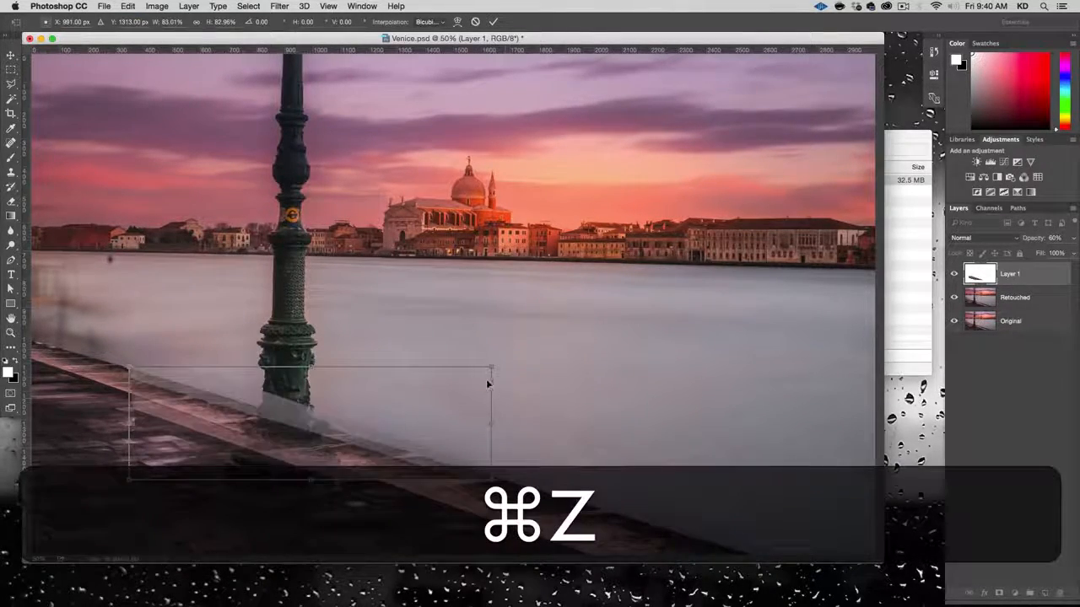
key("shift")
left_click_drag(489, 367, 475, 374)
Step: Reposition the scaled curb copy so it follows the original curb across the lamp post's base
left_click_drag(321, 448, 380, 408)
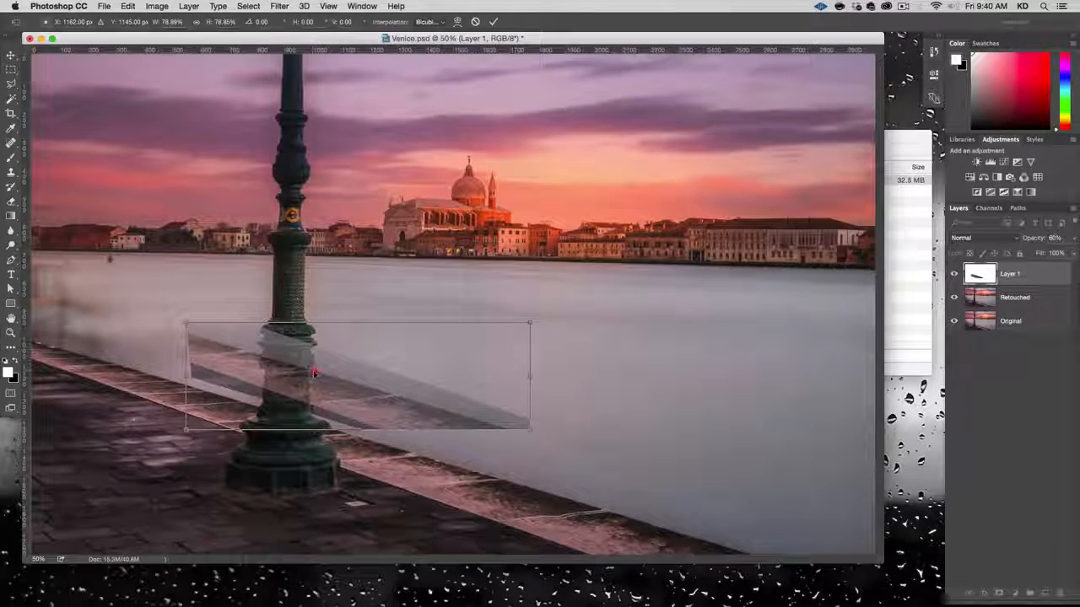
left_click_drag(312, 374, 340, 372)
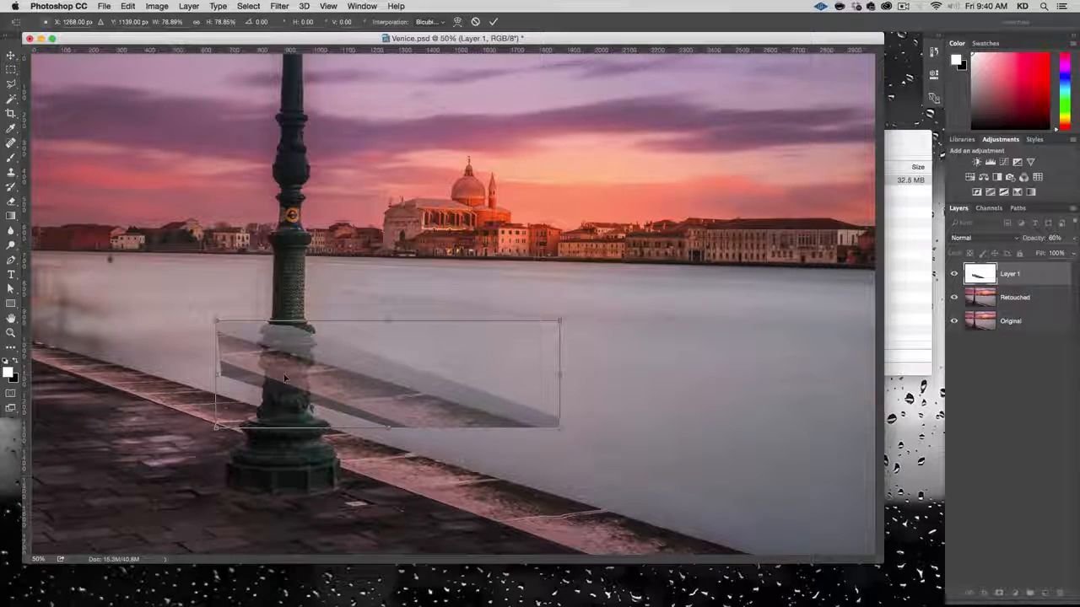
left_click_drag(341, 372, 241, 406)
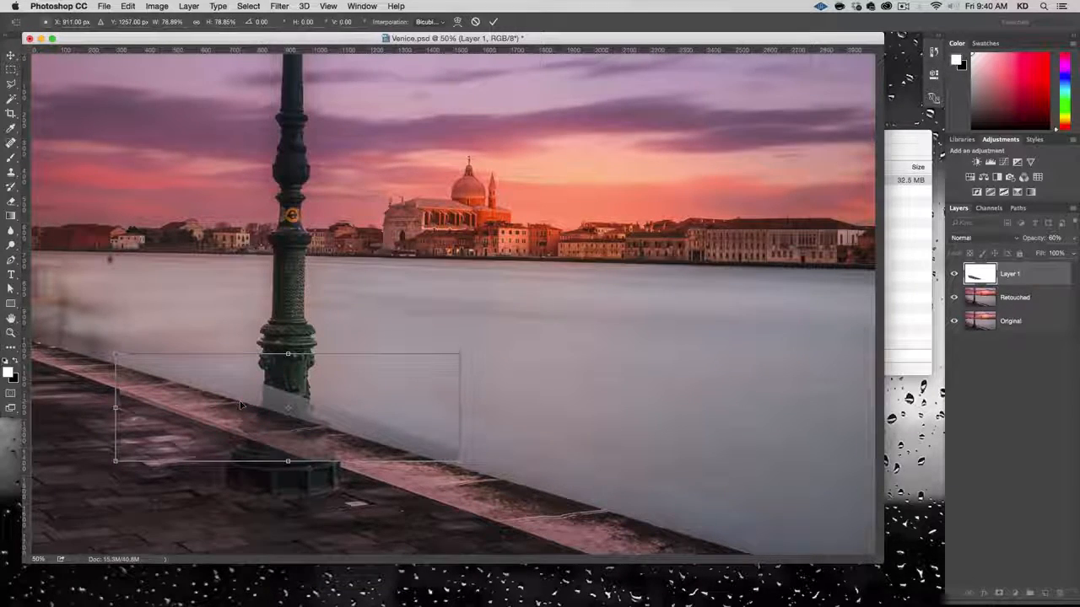
Step: Move the transform's reference point onto the stone seam at the curb's water edge, just beside the lamp post
key("alt+super+plus")
key("alt+super+plus")
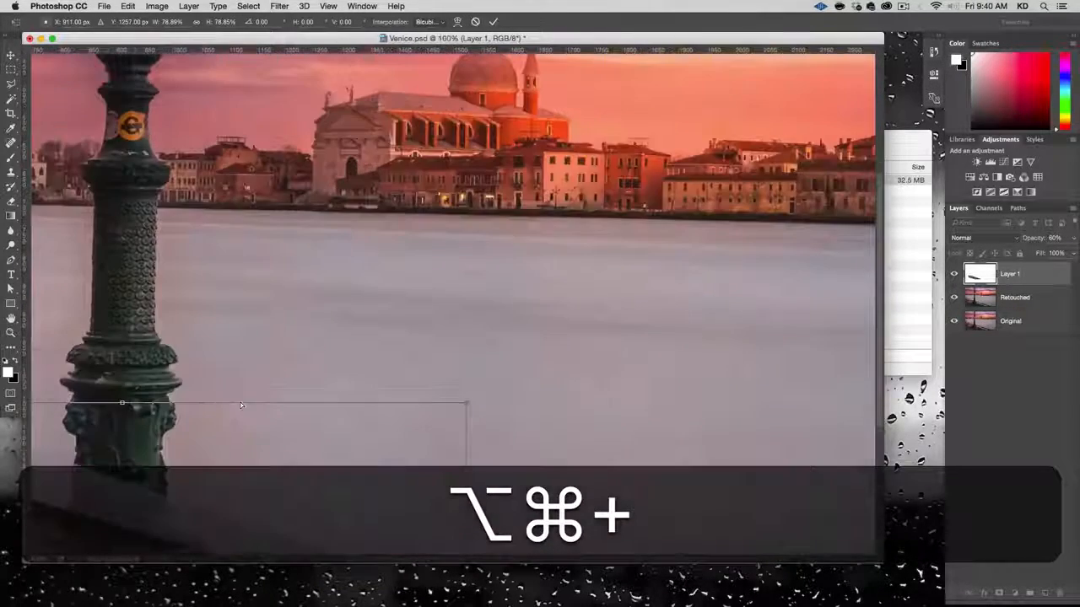
key("alt+super+plus")
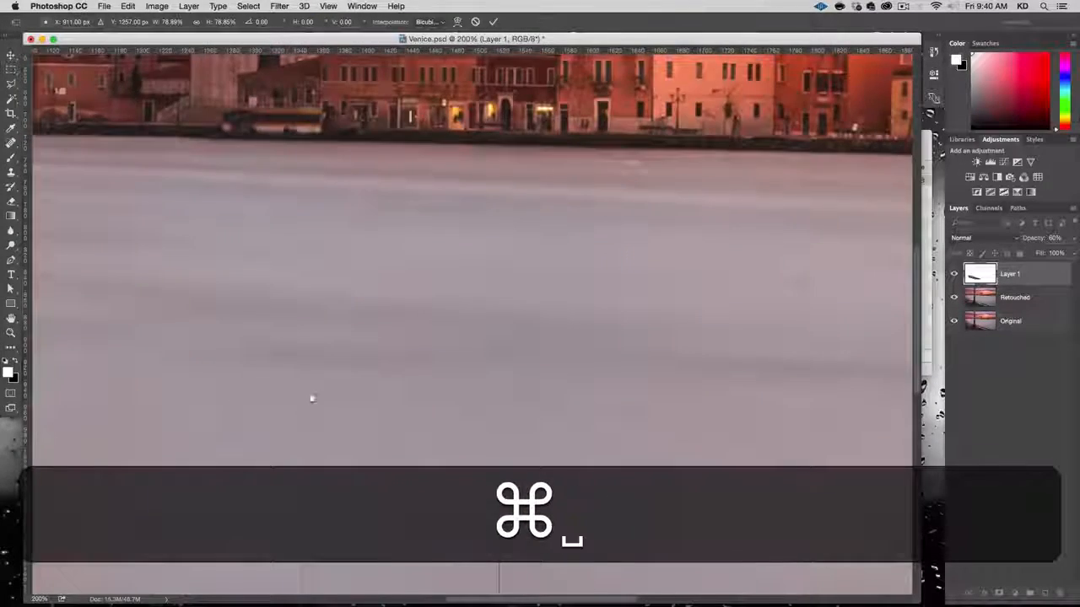
left_click_drag(312, 397, 745, 101)
left_click_drag(426, 347, 500, 354)
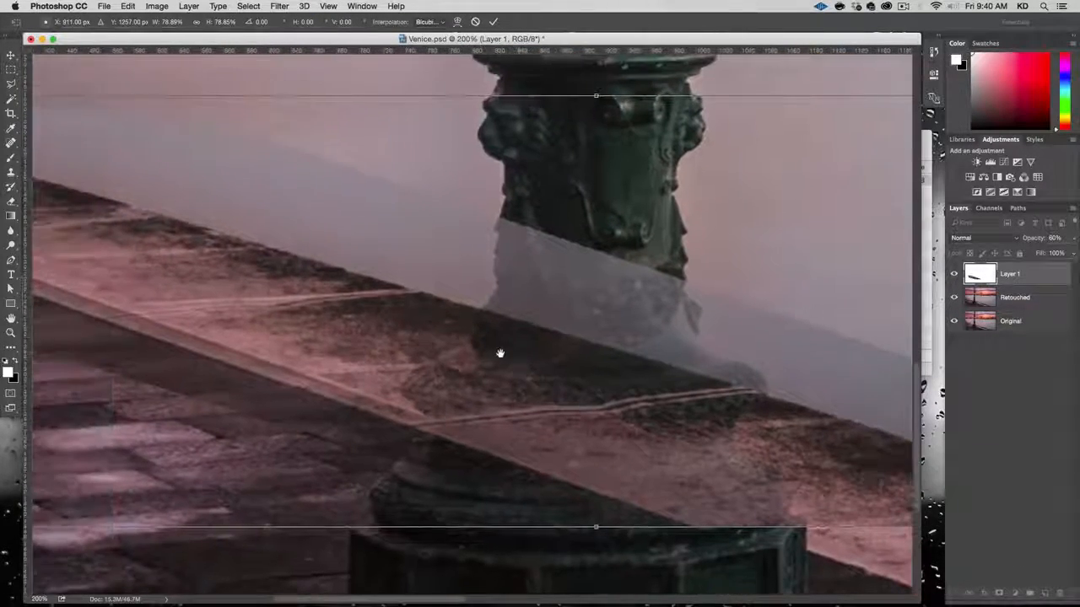
left_click_drag(410, 307, 410, 302)
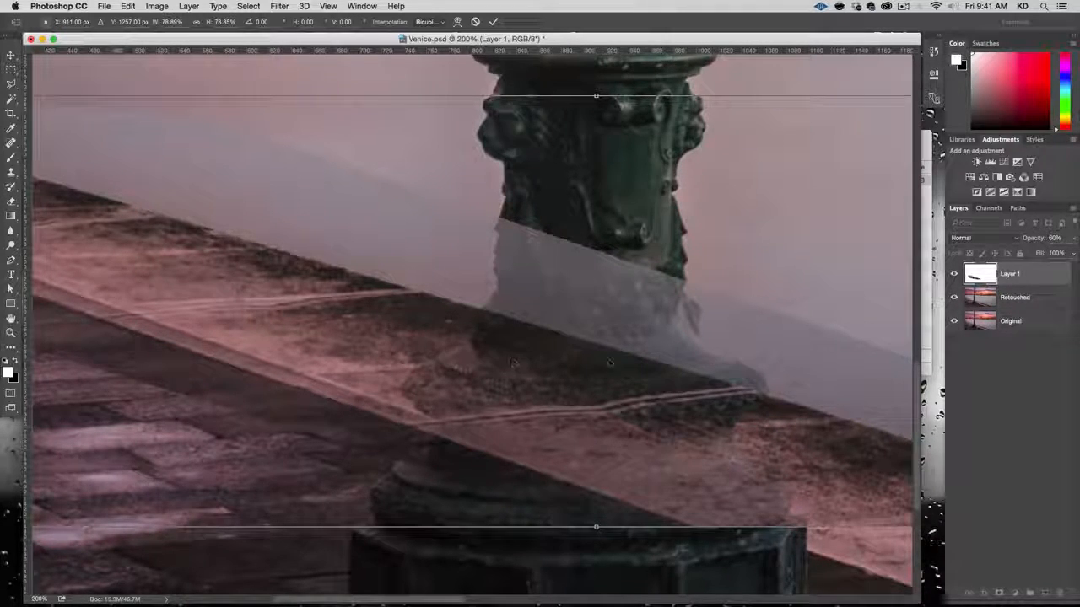
left_click_drag(597, 316, 419, 296)
Step: Scale the curb copy proportionally around the reference point to about 69%
key("alt+super+minus")
key("alt+super+minus")
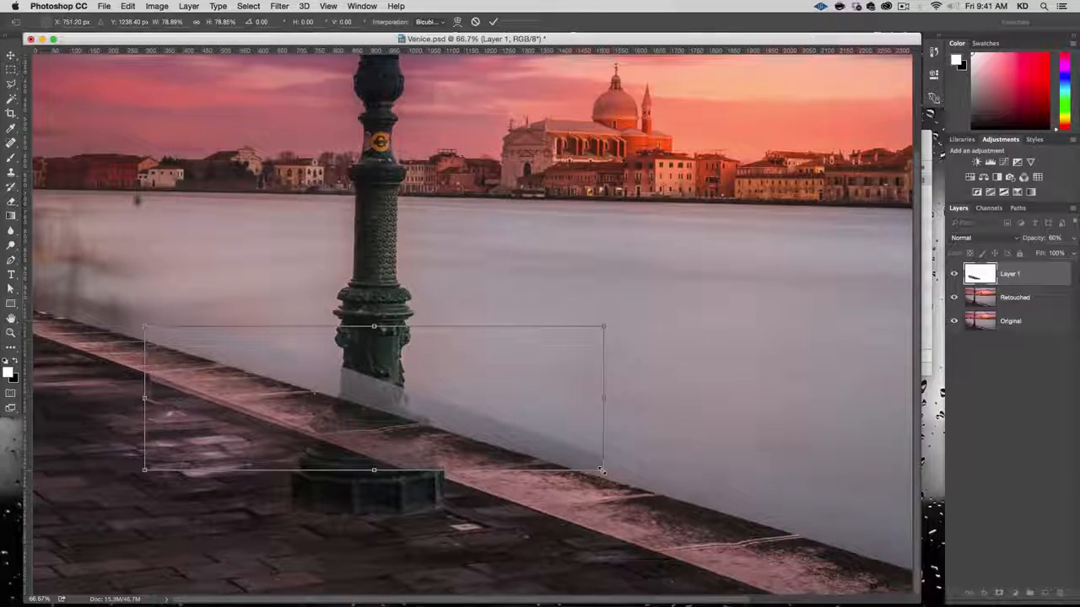
key("alt")
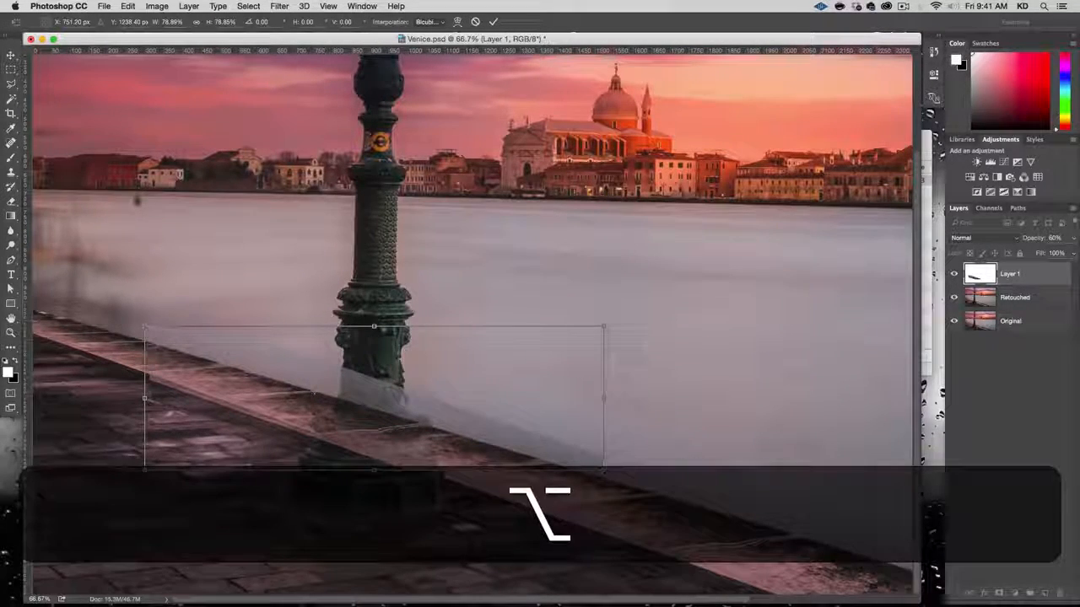
key("shift")
left_click_drag(603, 469, 569, 461)
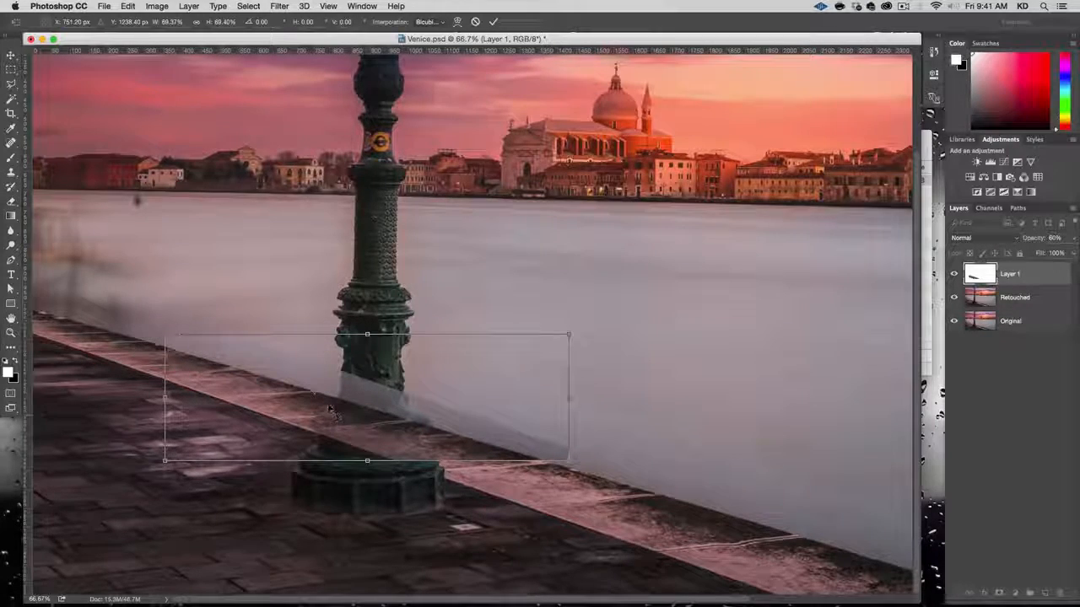
Step: Move the curb copy so its stone seam and water edge line up with the original curb beside the lamp post
key("super+alt+plus")
key("super+alt+plus")
key("super+alt+plus")
key("space")
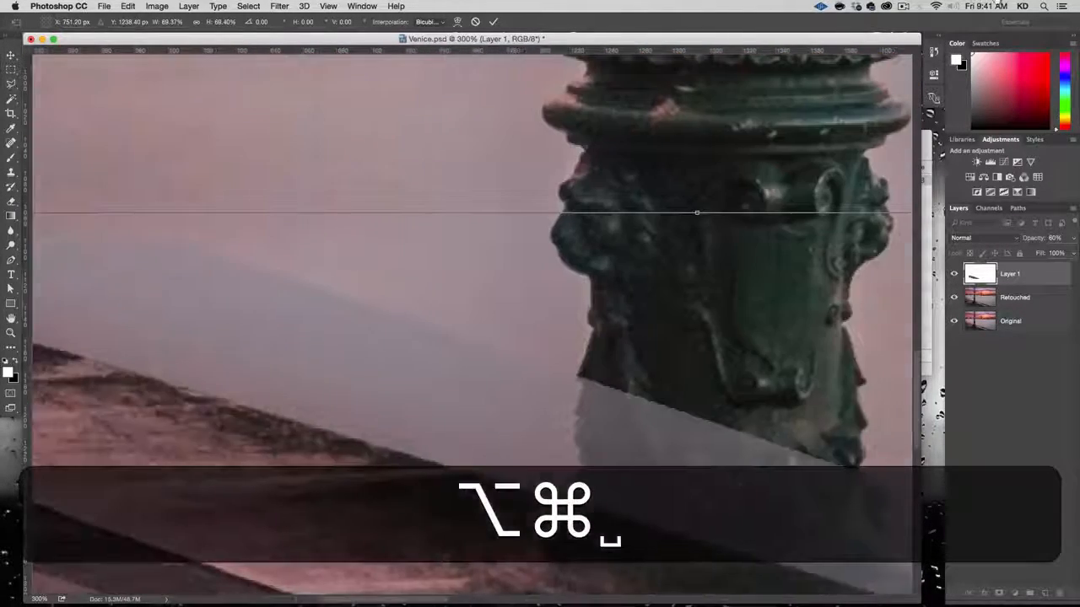
left_click_drag(404, 453, 598, 345)
left_click_drag(331, 285, 683, 336)
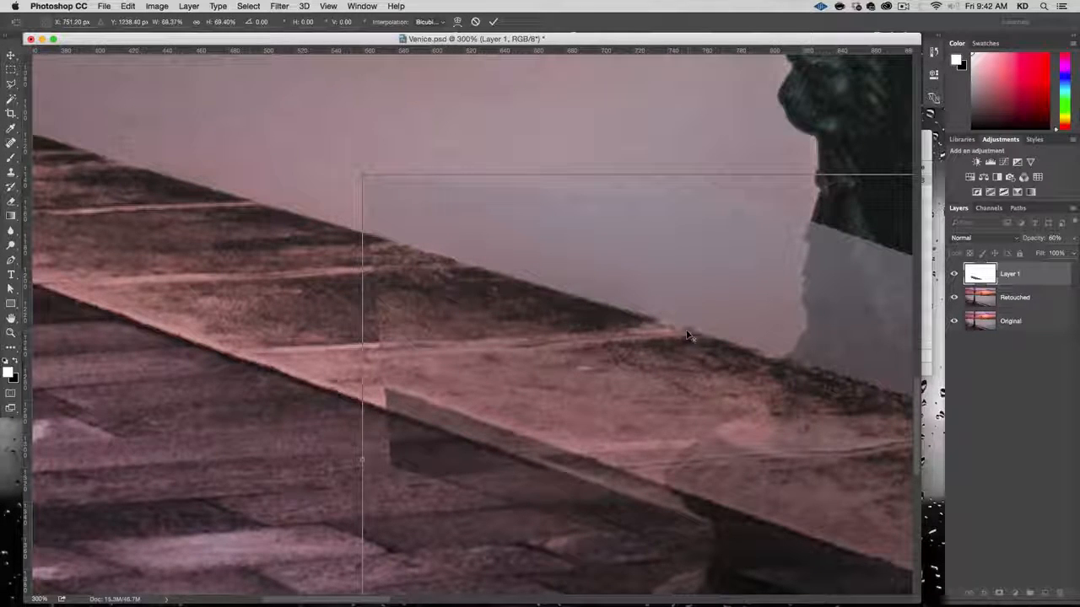
left_click_drag(687, 336, 686, 333)
key("alt+super+minus")
left_click(489, 245)
key("alt+super+minus")
key("alt+super+minus")
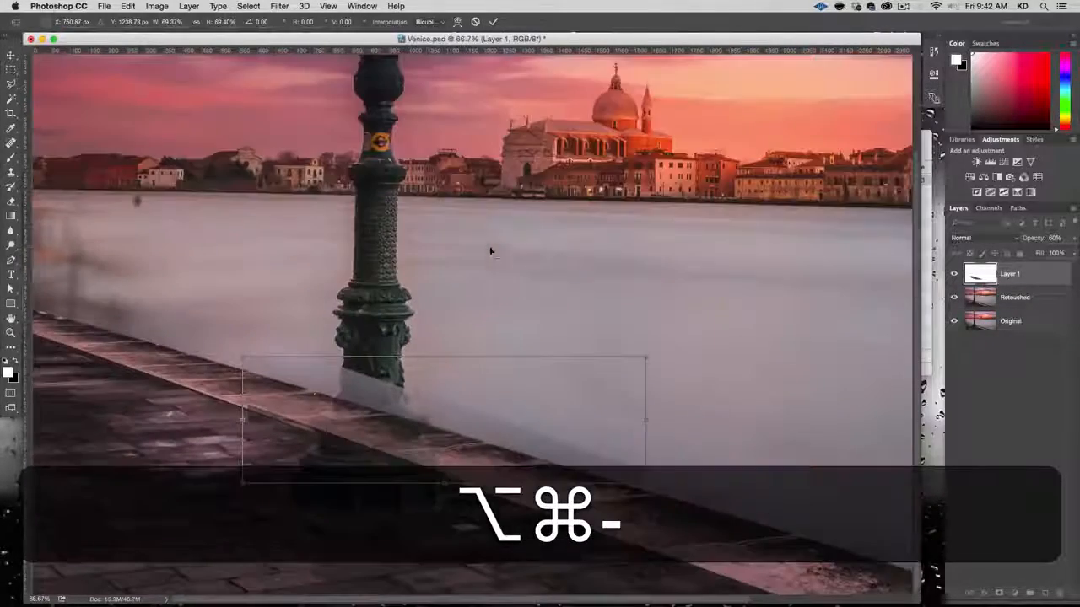
Step: Enlarge the curb copy proportionally around the aligned seam to about 79% and apply the transform
left_click_drag(646, 483, 823, 540)
left_click_drag(778, 527, 692, 508)
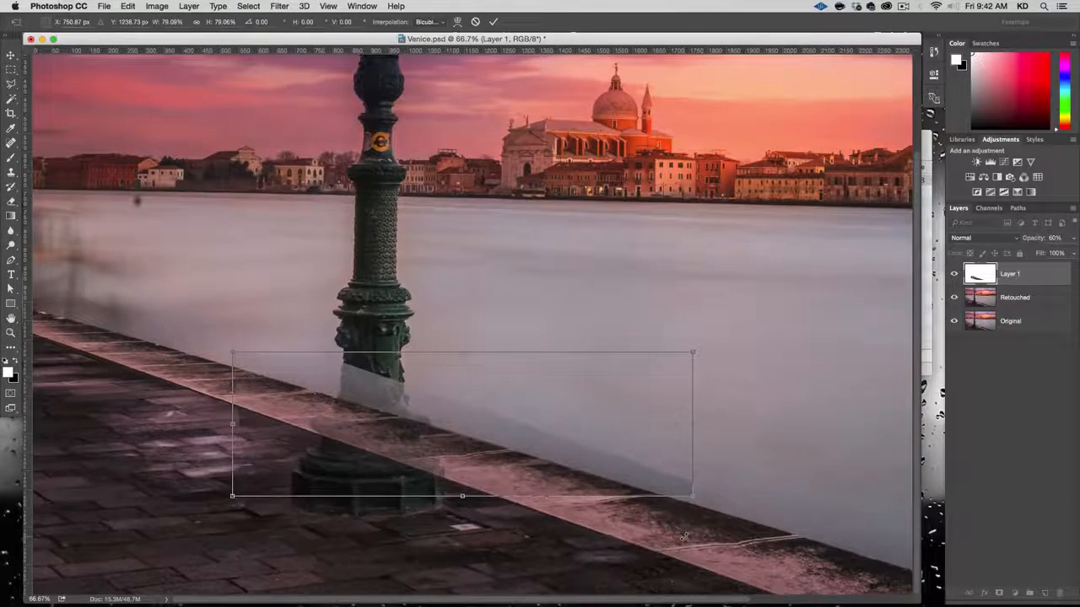
key("Return")
Step: Restore the curb layer's opacity to 100% and add a layer mask to it
left_click(1073, 241)
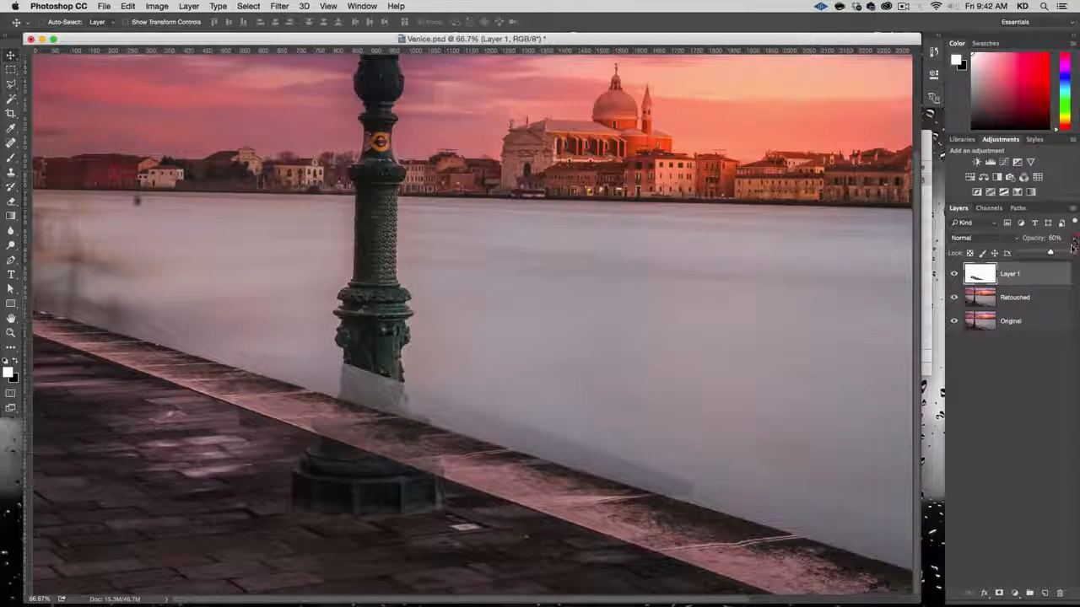
left_click_drag(1061, 252, 1071, 253)
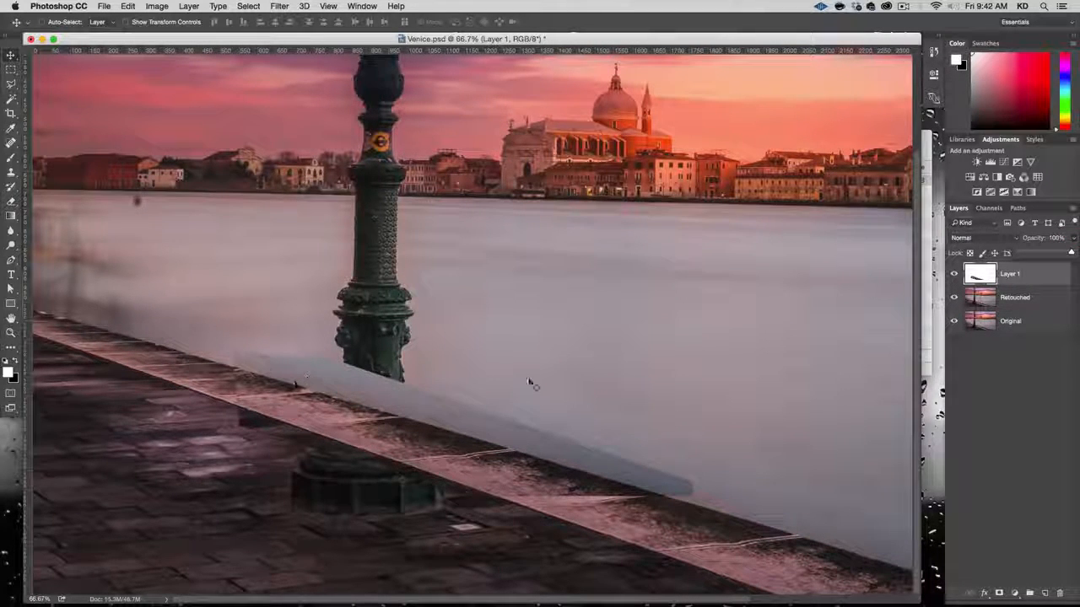
left_click(998, 593)
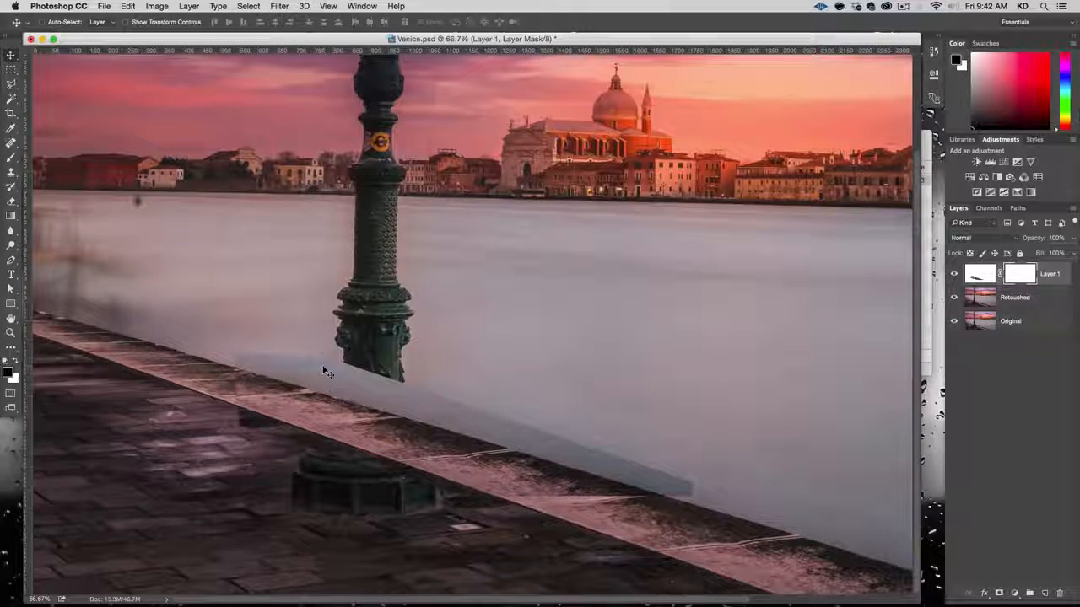
Step: Set up the Brush tool with a 45 px size and 85% hardness for painting on the curb layer's mask
key("b")
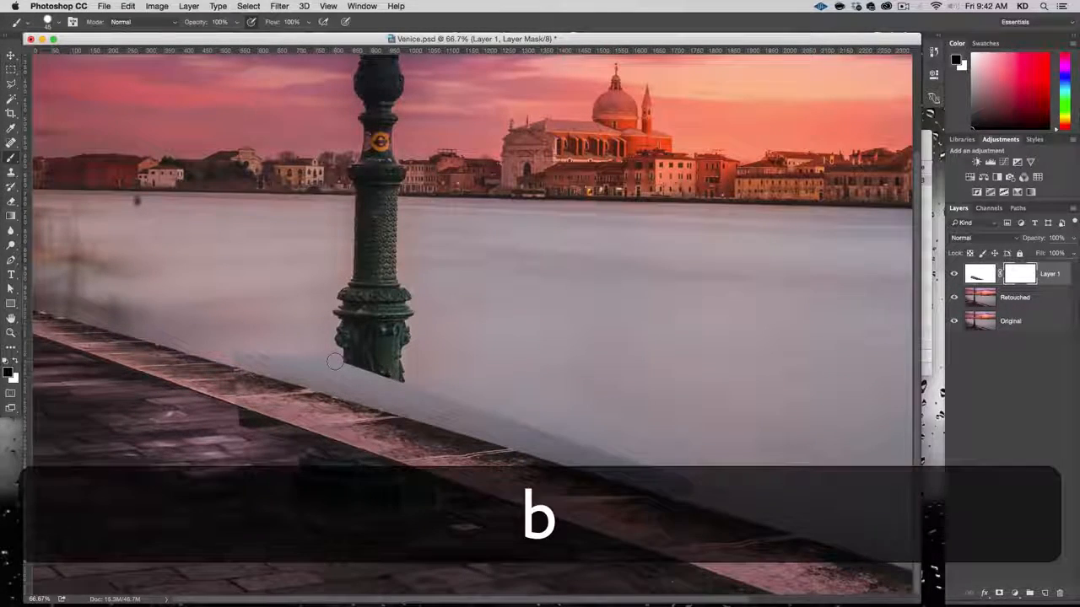
right_click(571, 363)
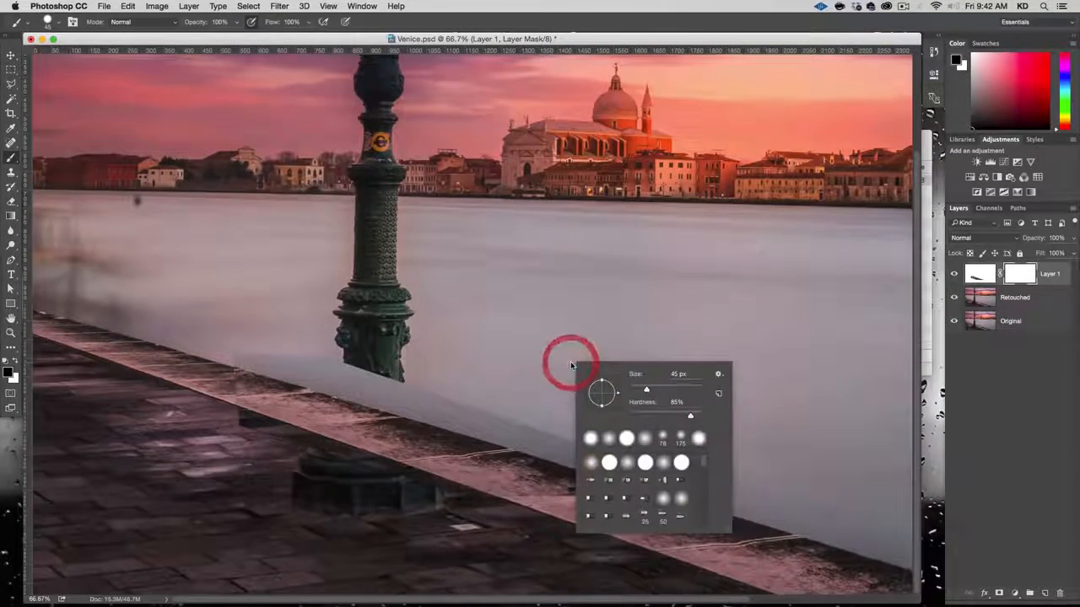
left_click(679, 374)
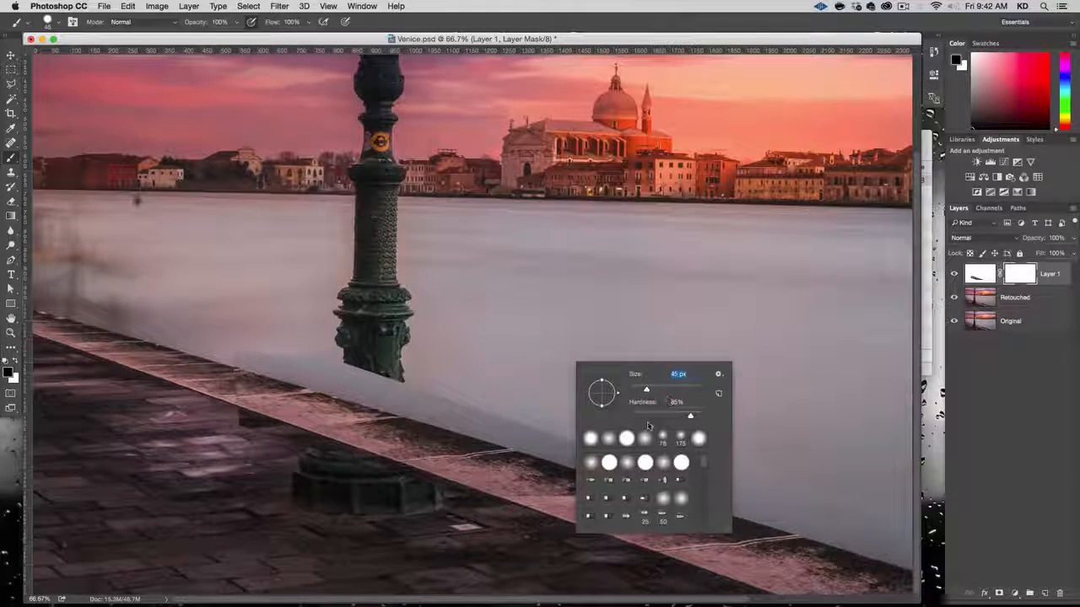
key("Return")
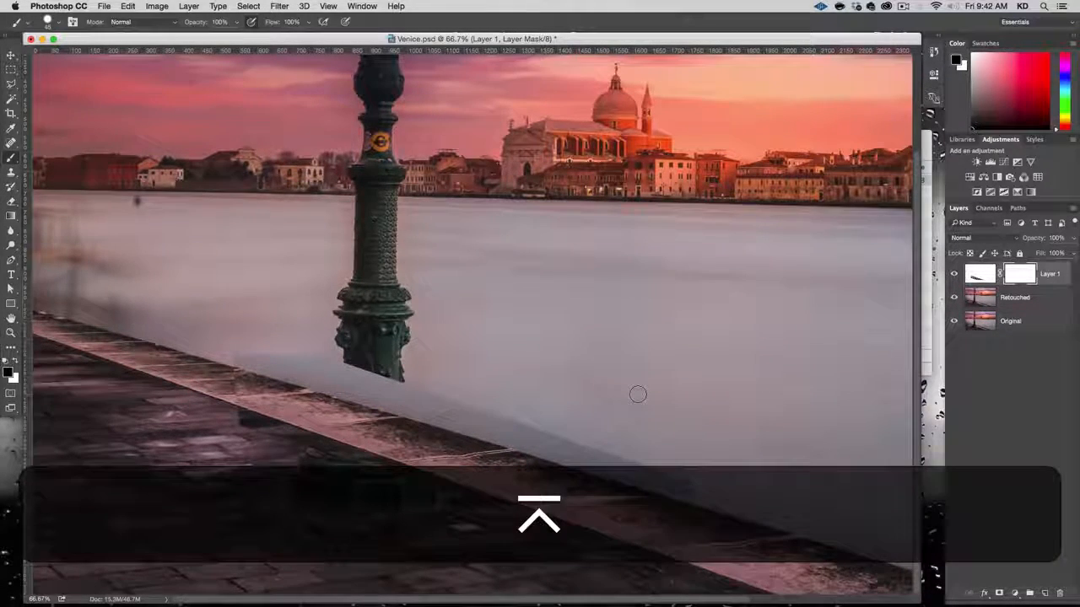
Step: Paint black on the layer mask to hide the squared-off water at the curb copy's right end
key("alt+super+plus")
key("alt+super+plus")
key("alt+super+plus")
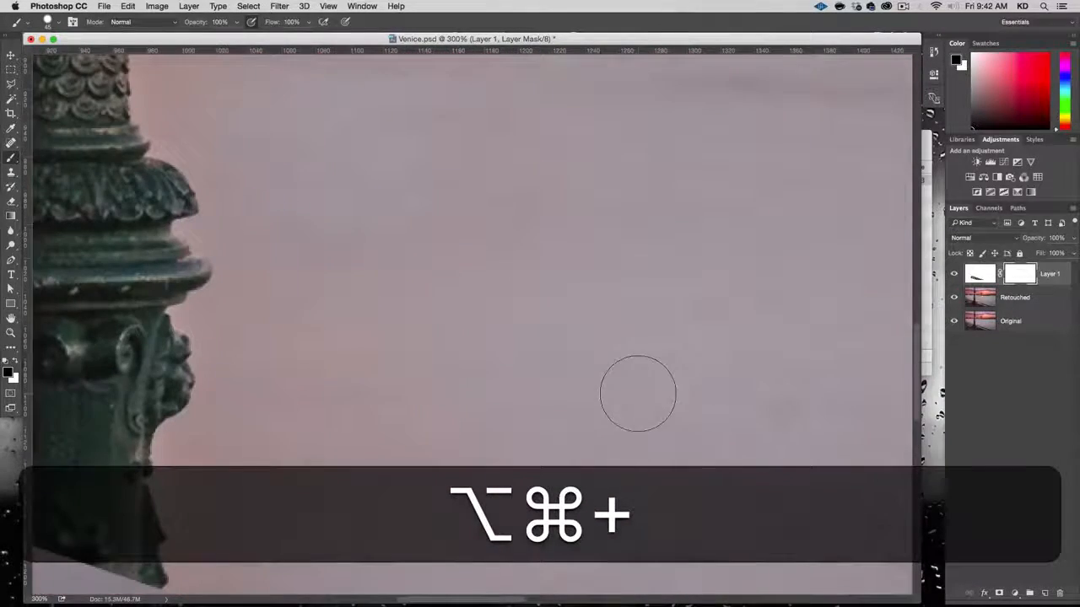
key("space")
left_click_drag(296, 582, 268, 210)
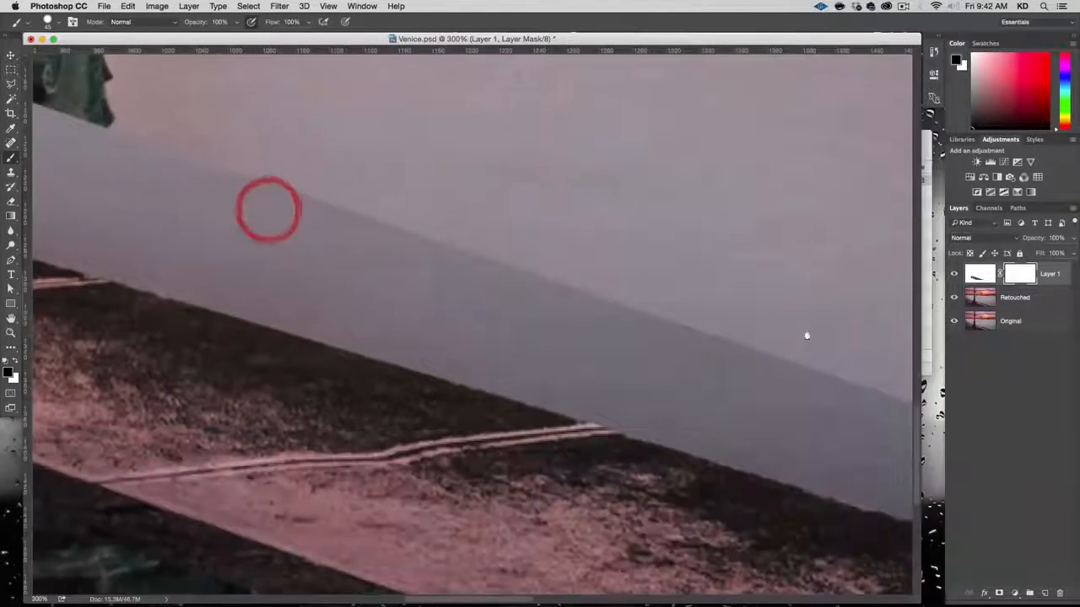
left_click_drag(561, 415, 182, 236)
left_click_drag(476, 366, 79, 239)
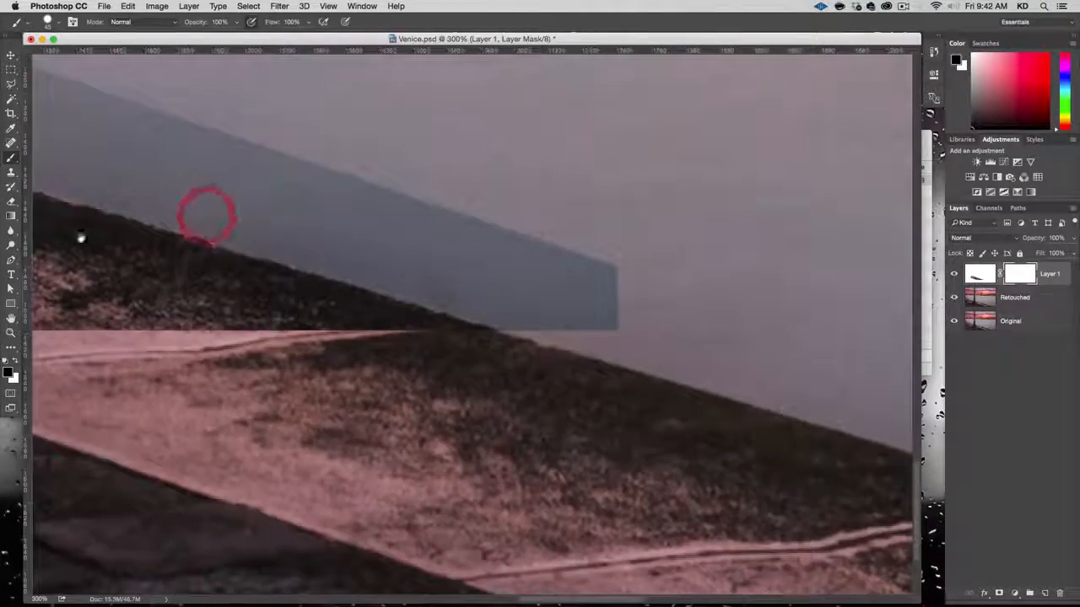
left_click_drag(402, 289, 330, 343)
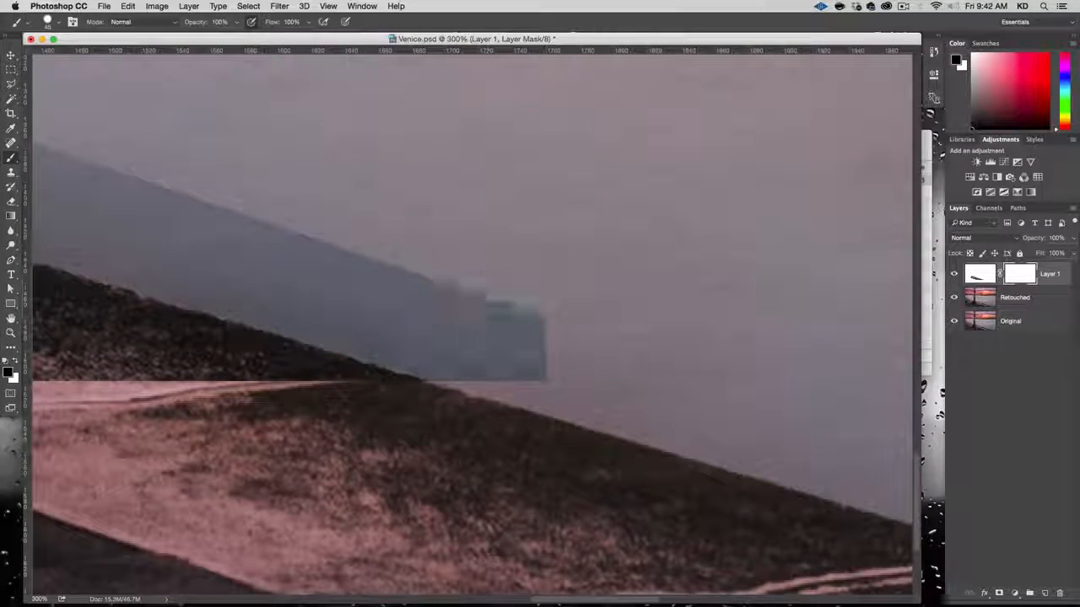
left_click_drag(567, 335, 496, 299)
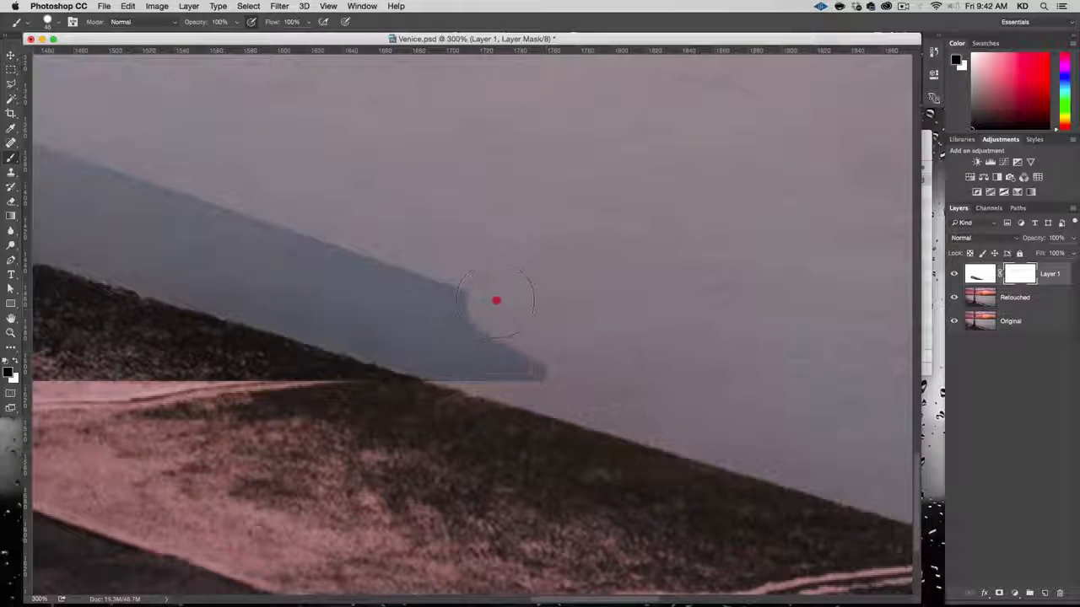
Step: Mask out the copied water down to the stone edge at the curb copy's right end with straight connected brush strokes
left_click(576, 384)
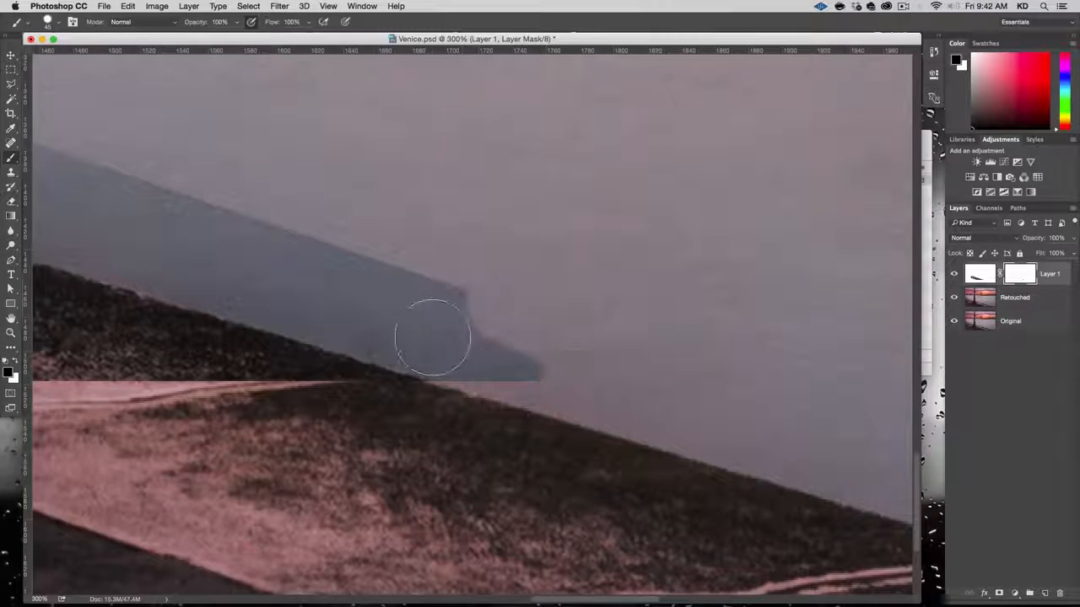
left_click(390, 294, "shift")
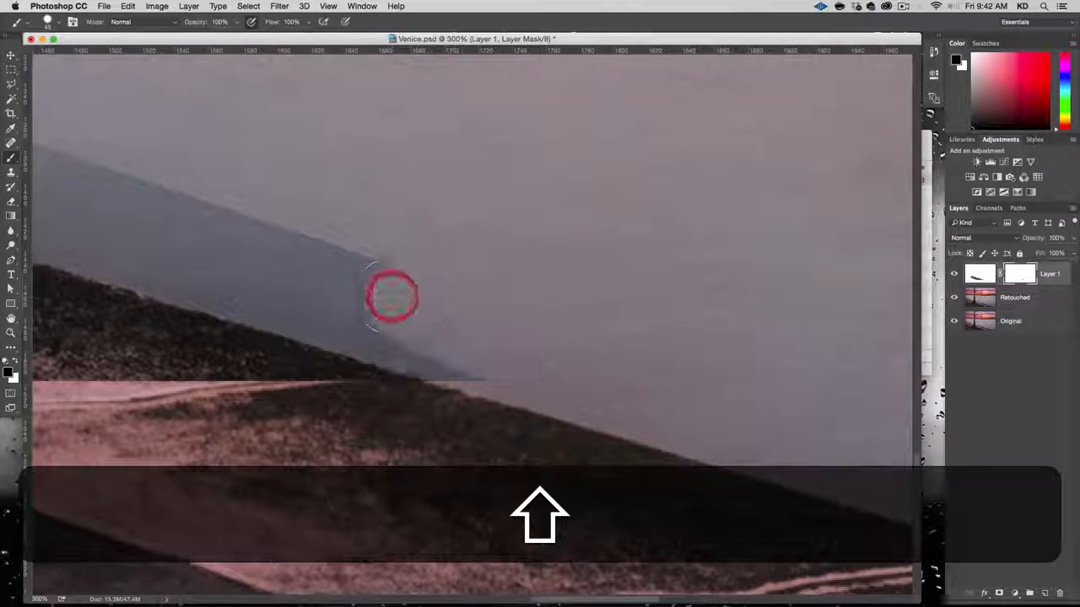
left_click(175, 202, "shift")
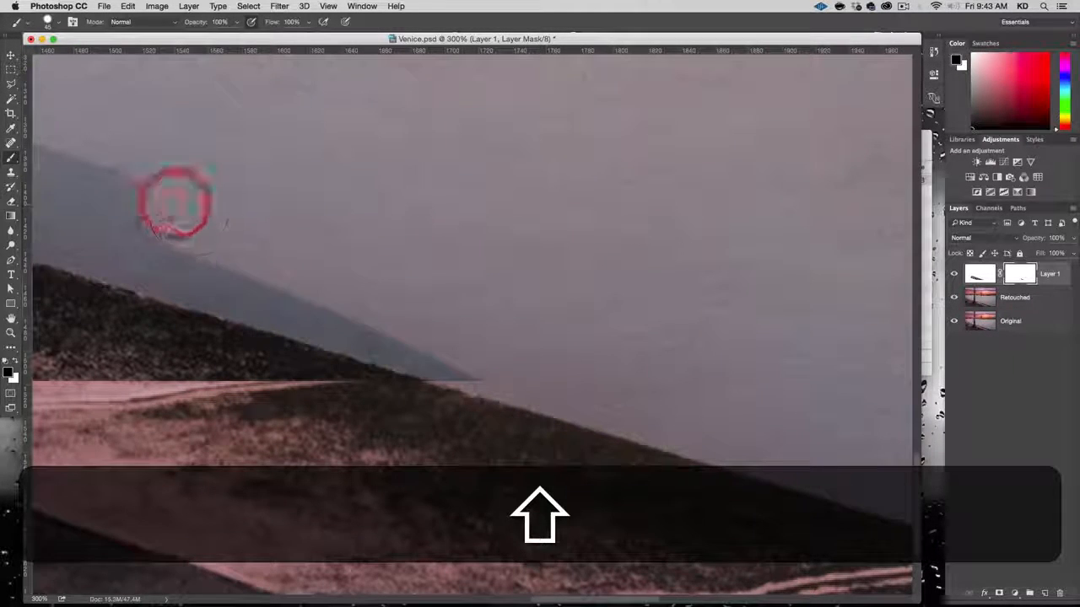
left_click(513, 367)
left_click(293, 299, "shift")
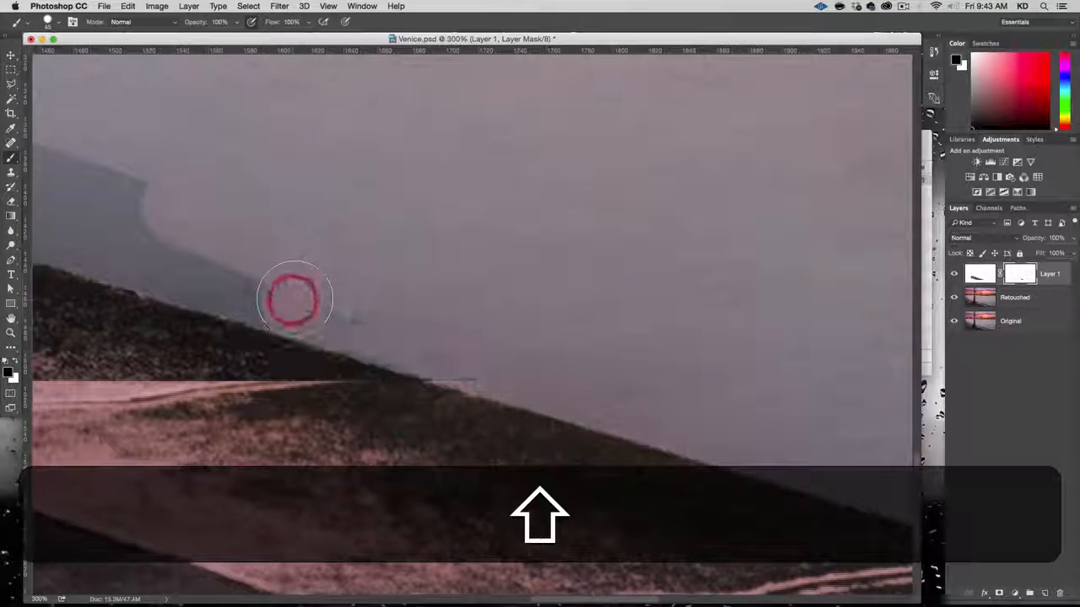
Step: Continue masking the copied water in straight strokes along the curb's edge, leftward to the pale stone seam right of the lamp post
mouse_move(629, 309)
left_mouse_down()
mouse_move(855, 337)
mouse_move(762, 321)
mouse_move(547, 314)
mouse_move(666, 356)
left_mouse_up()
left_click(665, 357)
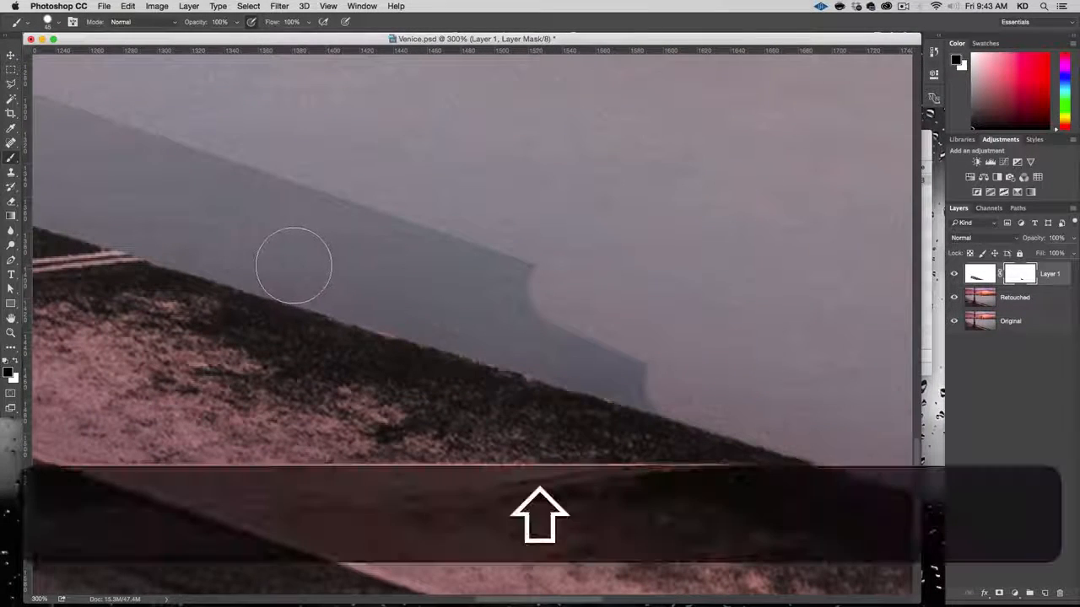
left_click(291, 267, "shift")
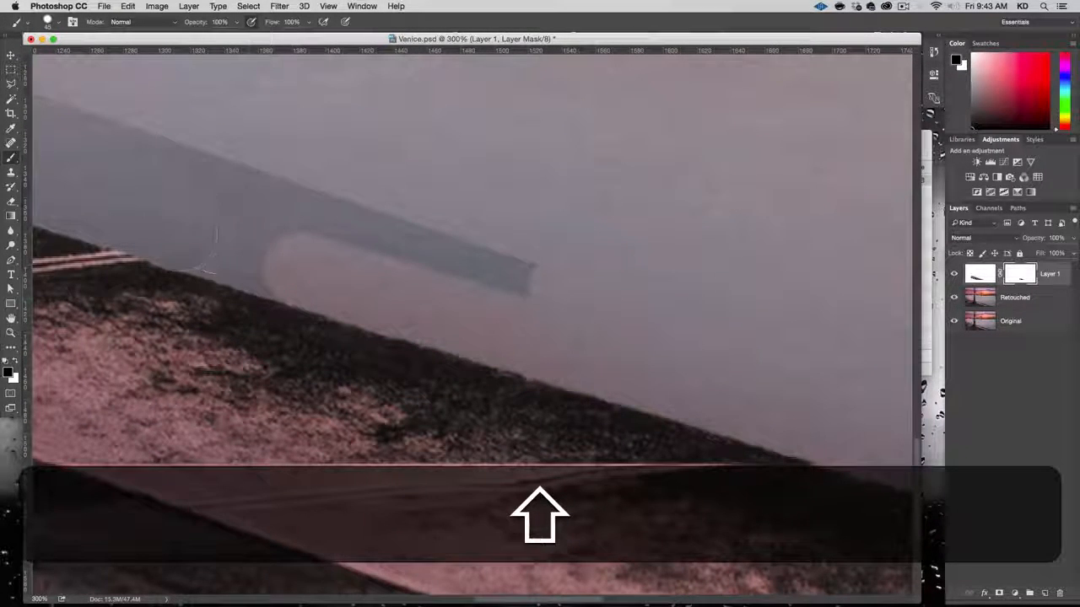
left_click(174, 230, "shift")
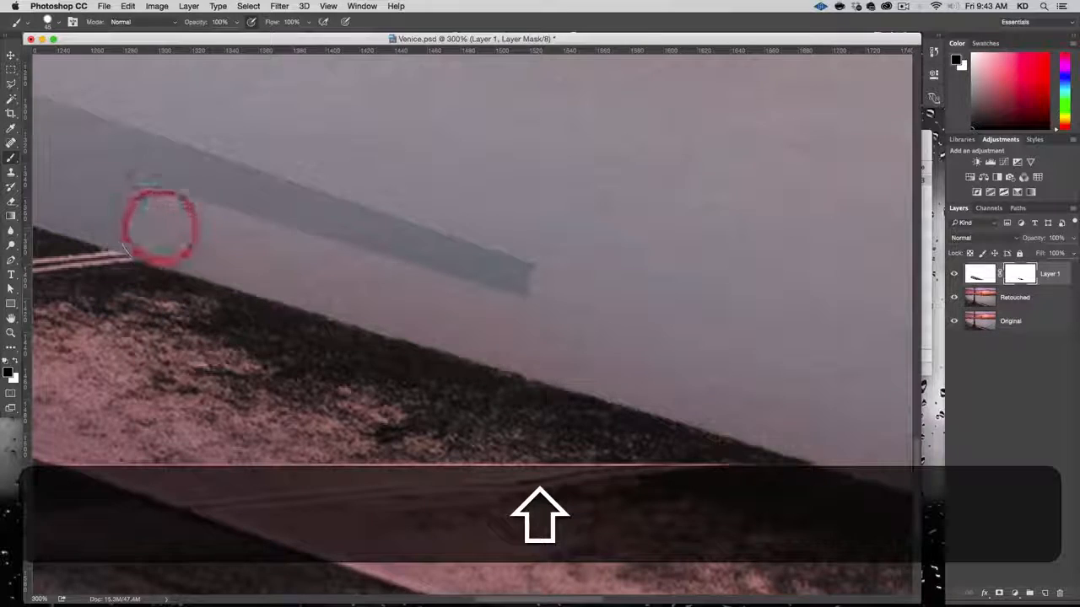
left_click(114, 211, "shift")
Step: Mask out the copied water along the stone edge from the pale seam toward the lamp post with straight brush strokes
key("space")
left_click_drag(114, 211, 560, 272)
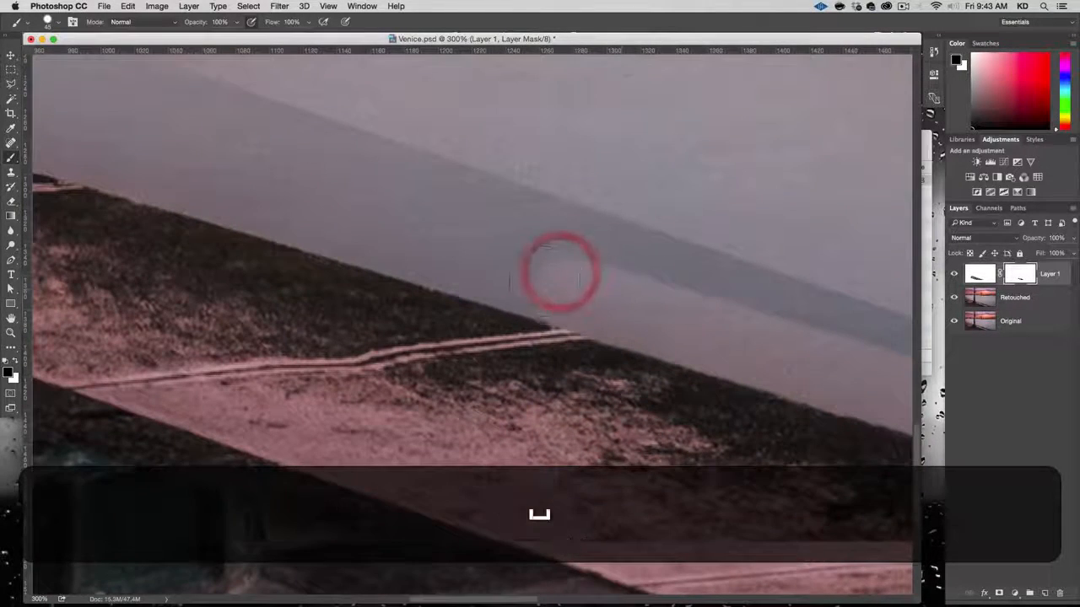
left_click(400, 241, "shift")
left_click(292, 207, "shift")
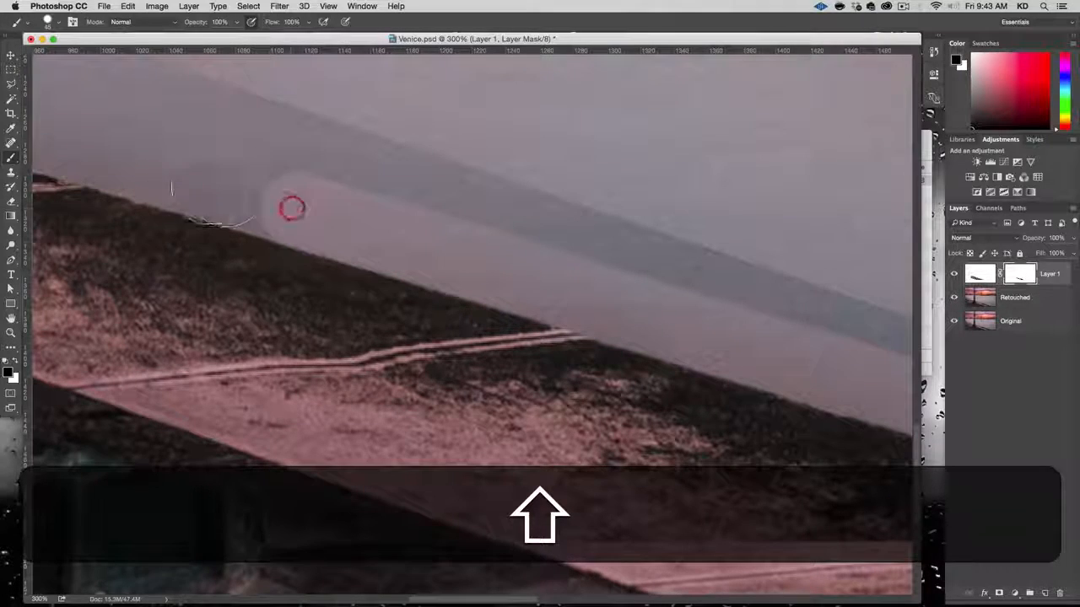
left_click(172, 166, "shift")
Step: Mask out the copied water along the curb's edge across the lamp post's base to just past its left side
mouse_move(171, 166)
left_mouse_down()
mouse_move(545, 253)
mouse_move(590, 284)
left_mouse_up()
left_click(499, 268, "shift")
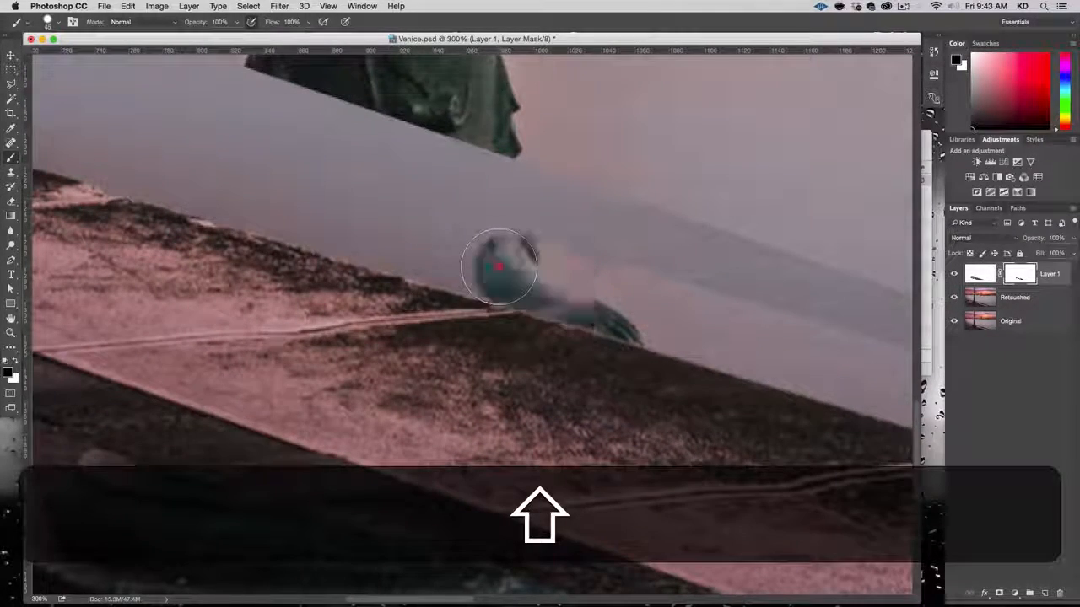
left_click(445, 244, "shift")
left_click(406, 238, "shift")
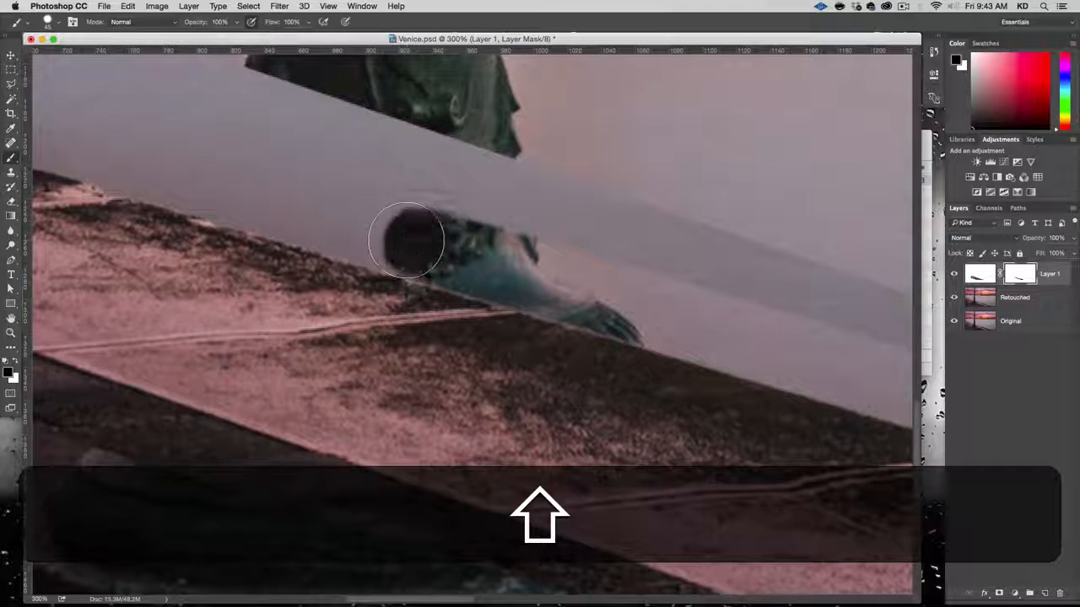
left_click(324, 216, "shift")
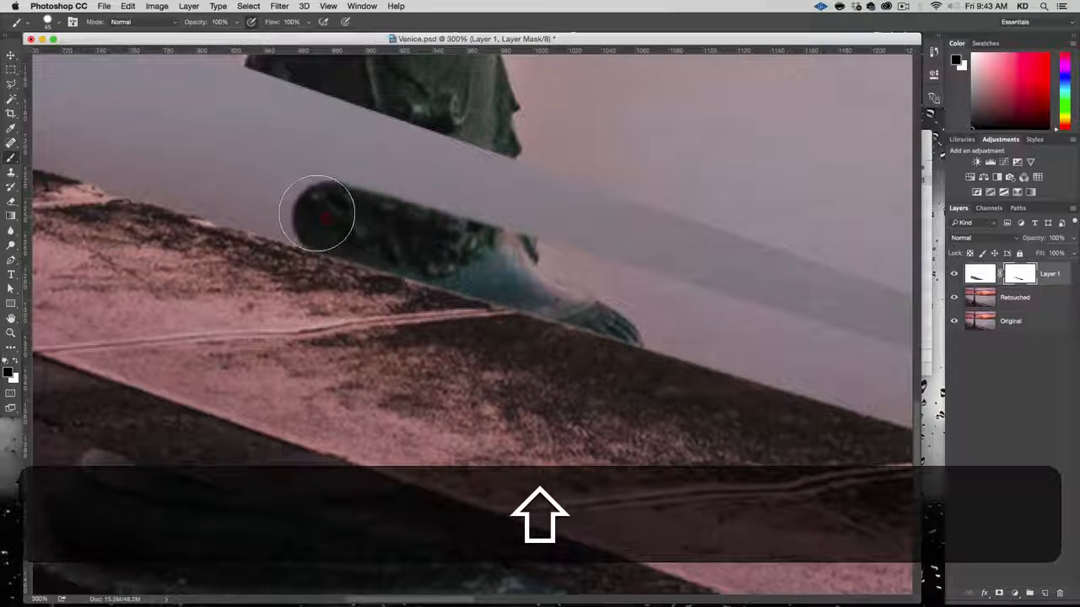
left_click(268, 199, "shift")
left_click(228, 191, "shift")
left_click(207, 179, "shift")
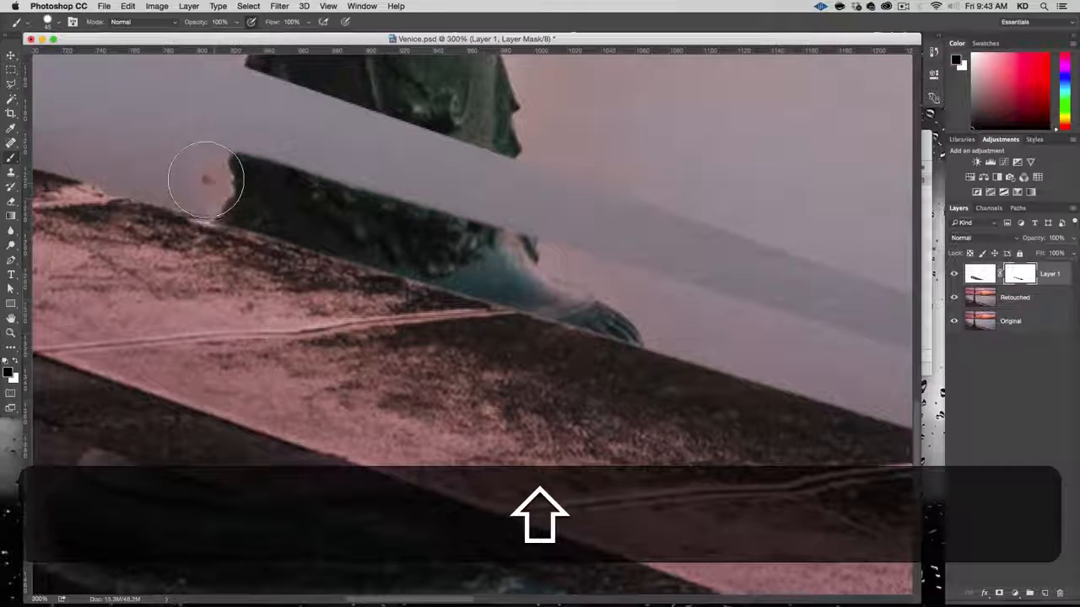
left_click(166, 170, "shift")
Step: Mask out the copied water left of the lamp post with short strokes around the pale chip in the stone edge
left_click_drag(166, 169, 561, 309)
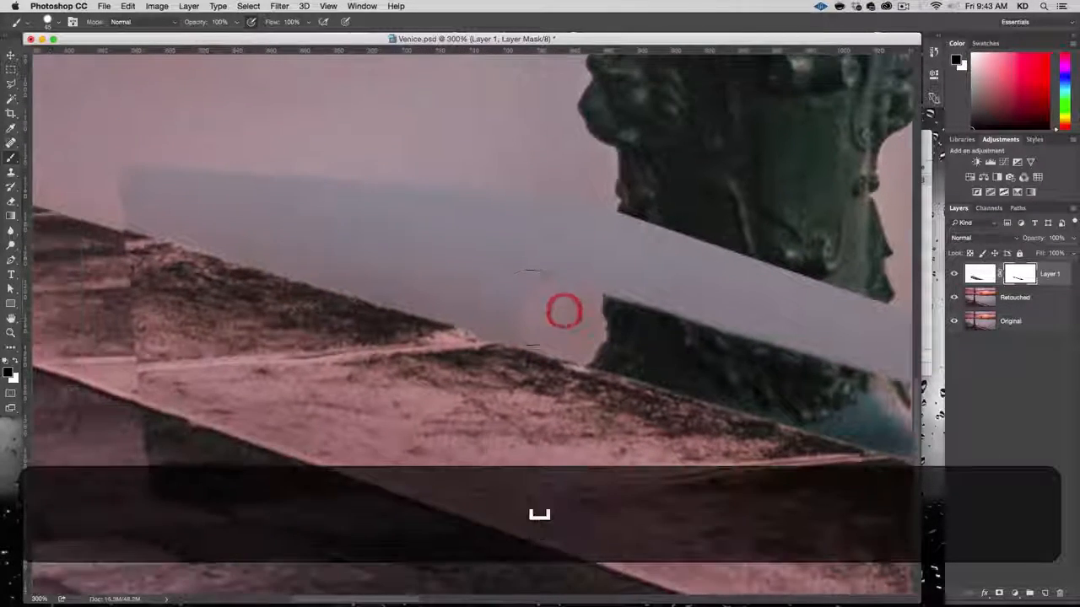
left_click(499, 302, "shift")
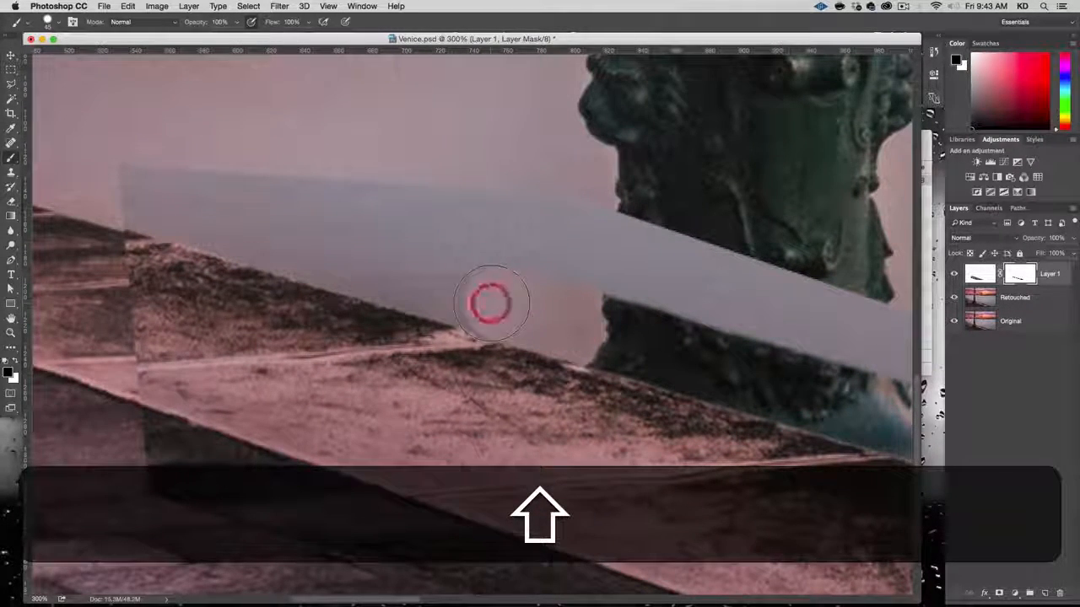
left_click(487, 295, "shift")
left_click(482, 294)
left_click(475, 295)
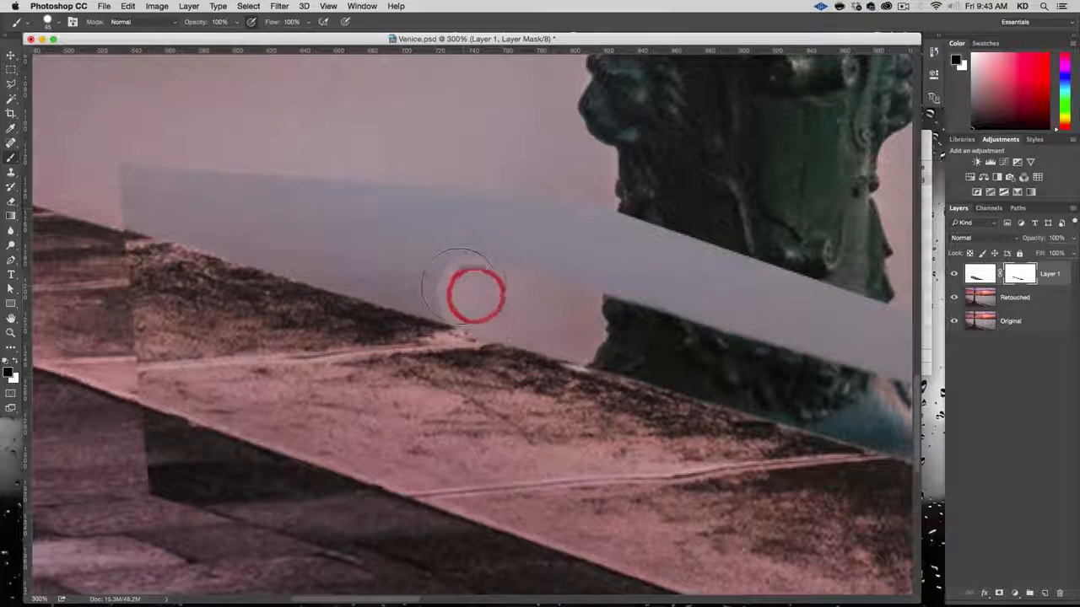
Step: Mask out the remaining copied water along the stone edge to the curb copy's left end with straight brush strokes
left_click(455, 289)
left_click(362, 258, "shift")
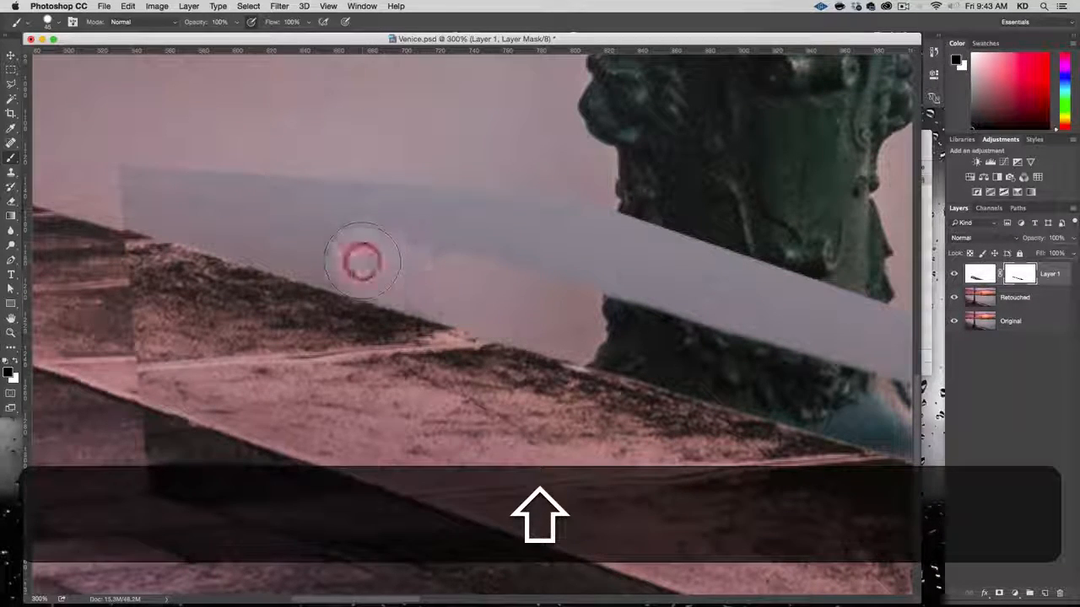
left_click(261, 233, "shift")
left_click(157, 193, "shift")
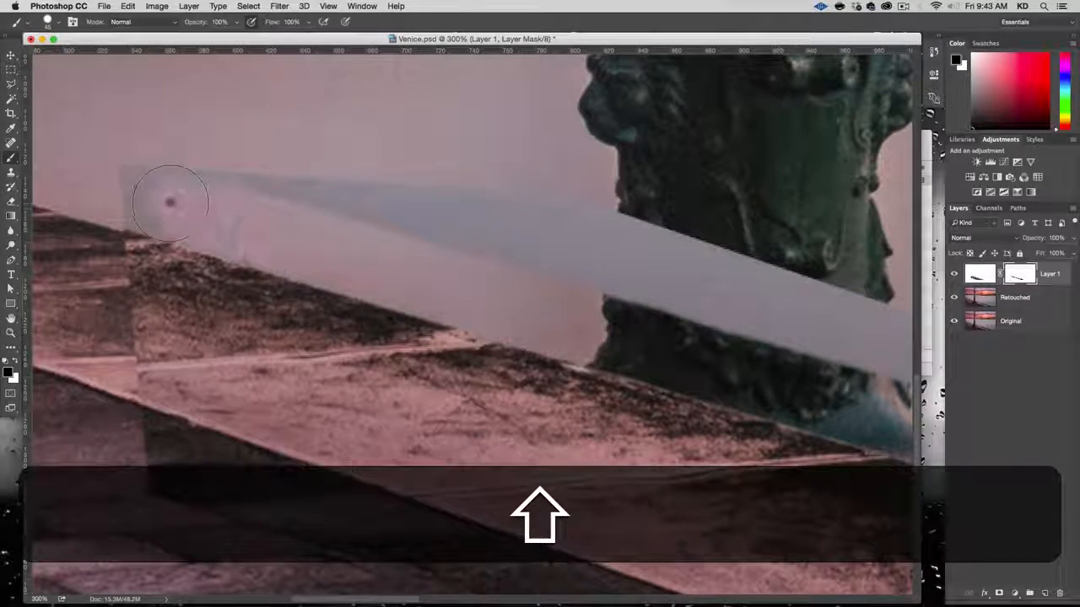
left_click(131, 192, "shift")
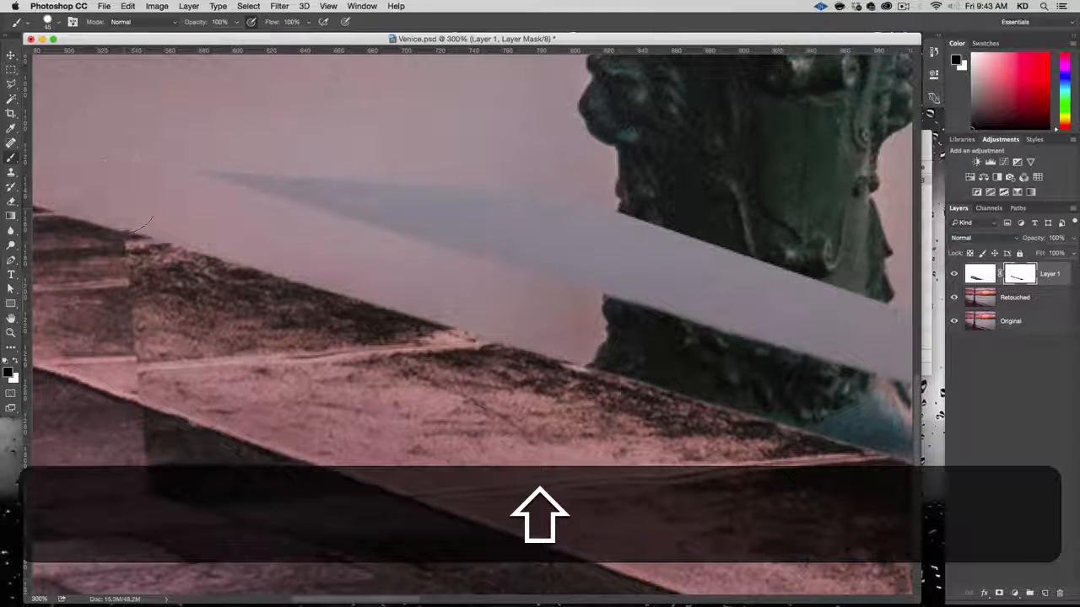
left_click(109, 188, "shift")
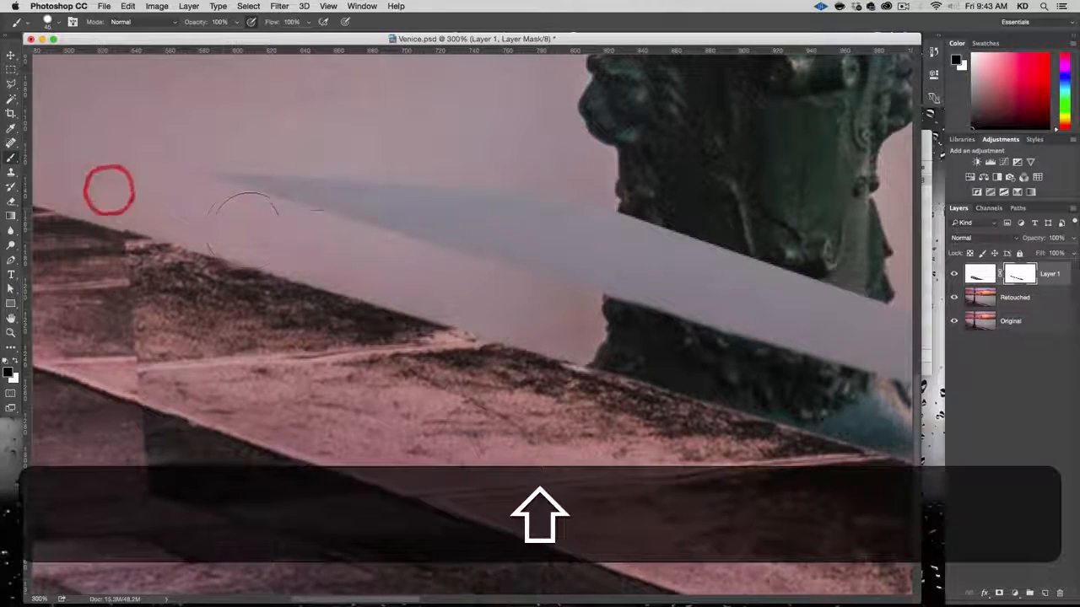
left_click(115, 193)
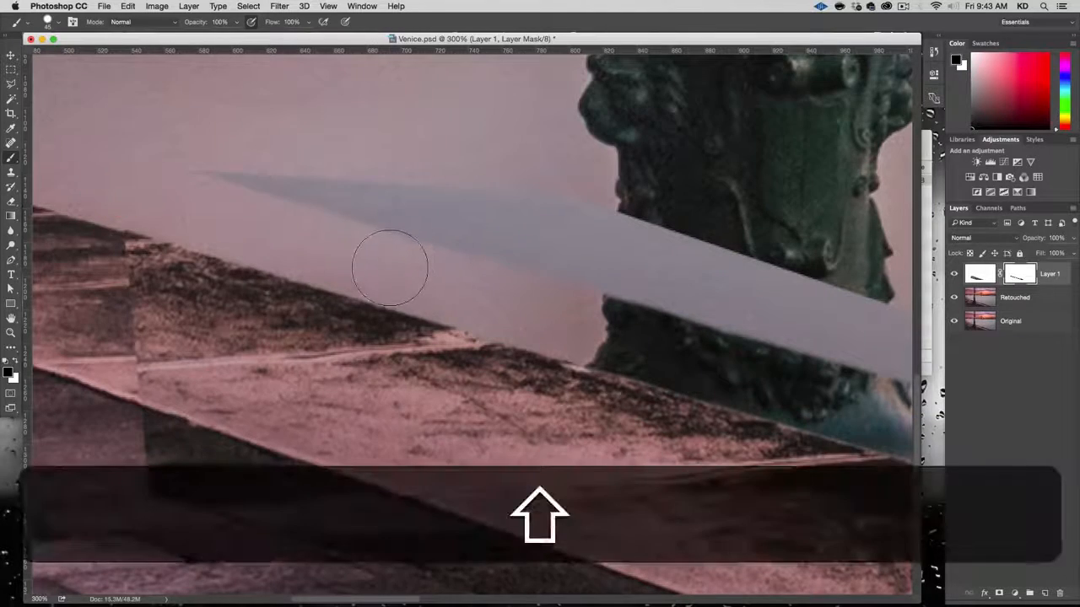
left_click(390, 269, "shift")
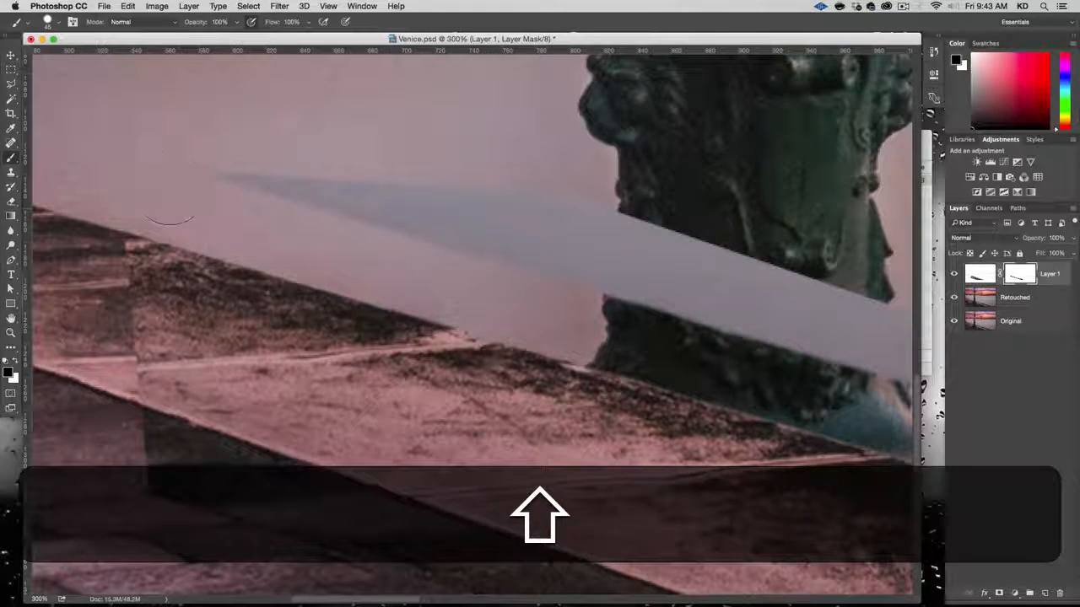
Step: Mask out the copied pavement below the curb's lower edge, from the copy's left end across the lamp base, with straight brush strokes
mouse_move(626, 378)
left_mouse_down()
mouse_move(599, 325)
mouse_move(654, 230)
left_mouse_up()
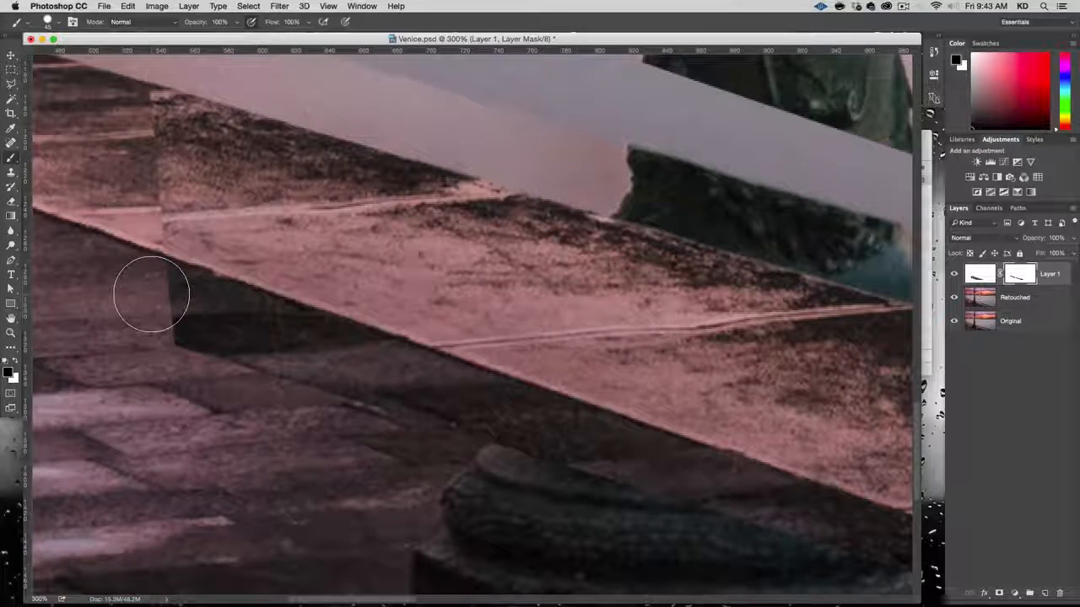
key("shift")
left_click(247, 327, "shift")
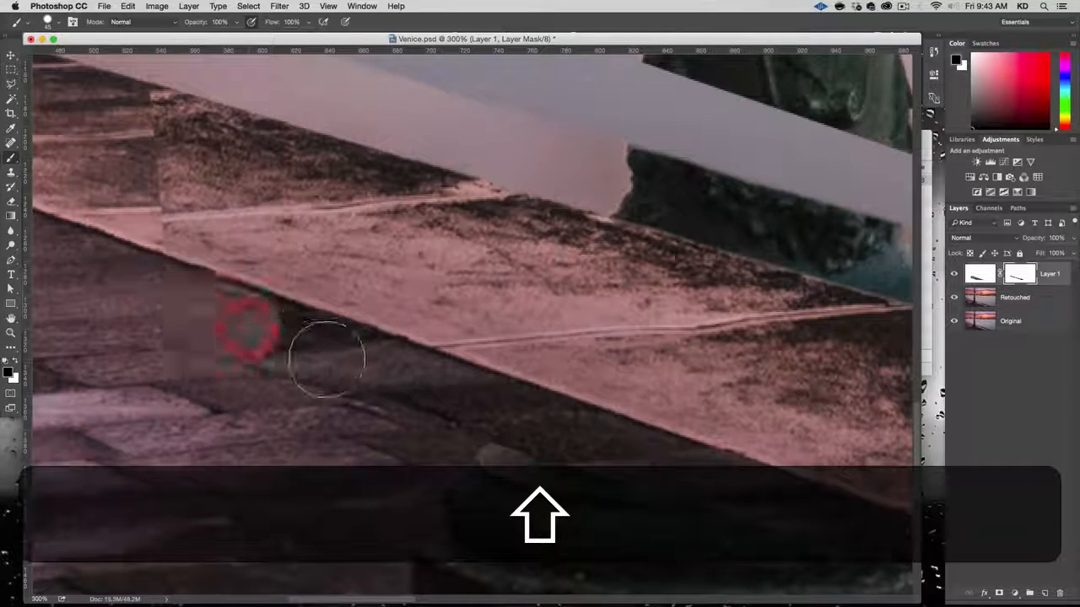
left_click(328, 357, "shift")
left_click(426, 390, "shift")
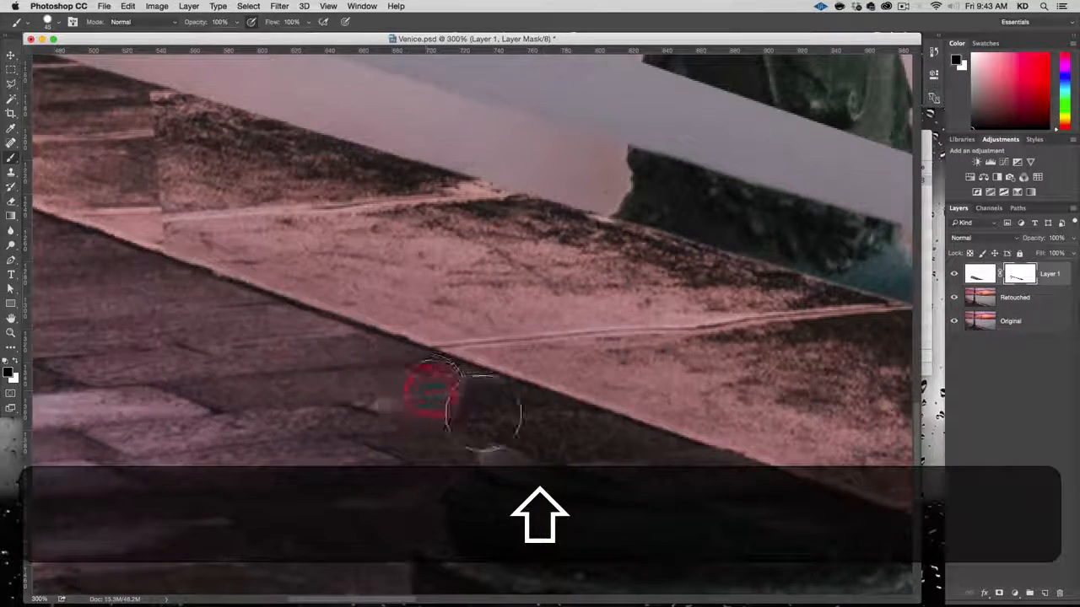
left_click(498, 414, "shift")
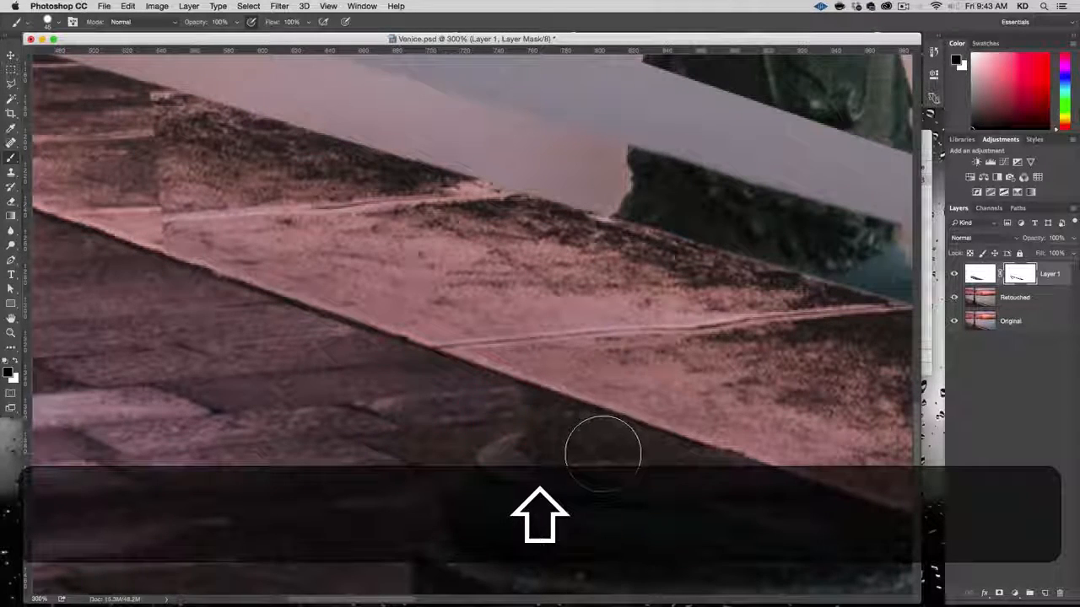
left_click(603, 456, "shift")
left_click(663, 473, "shift")
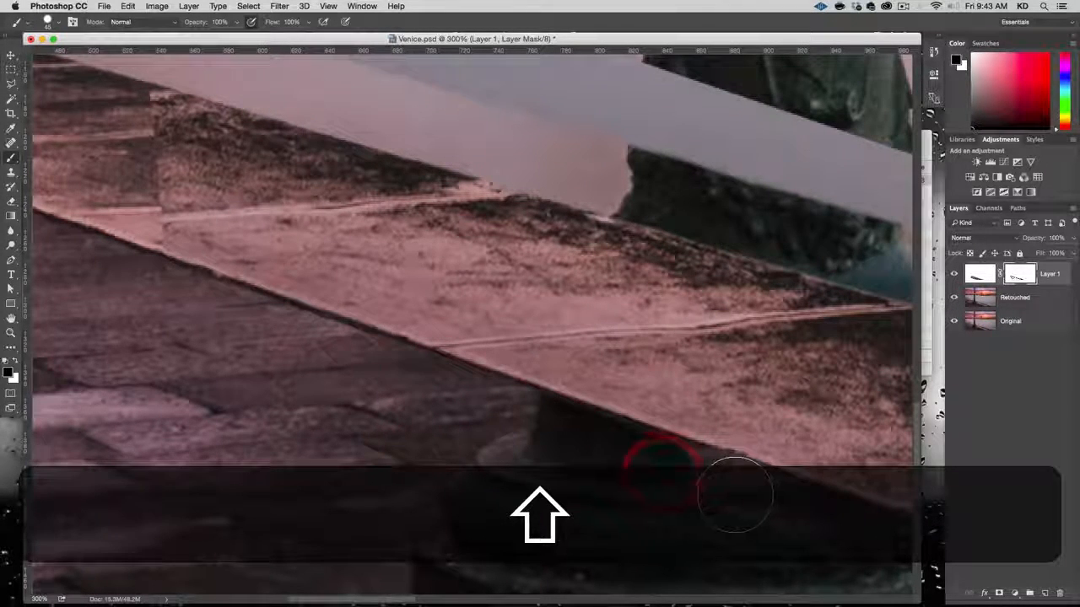
left_click(734, 497, "shift")
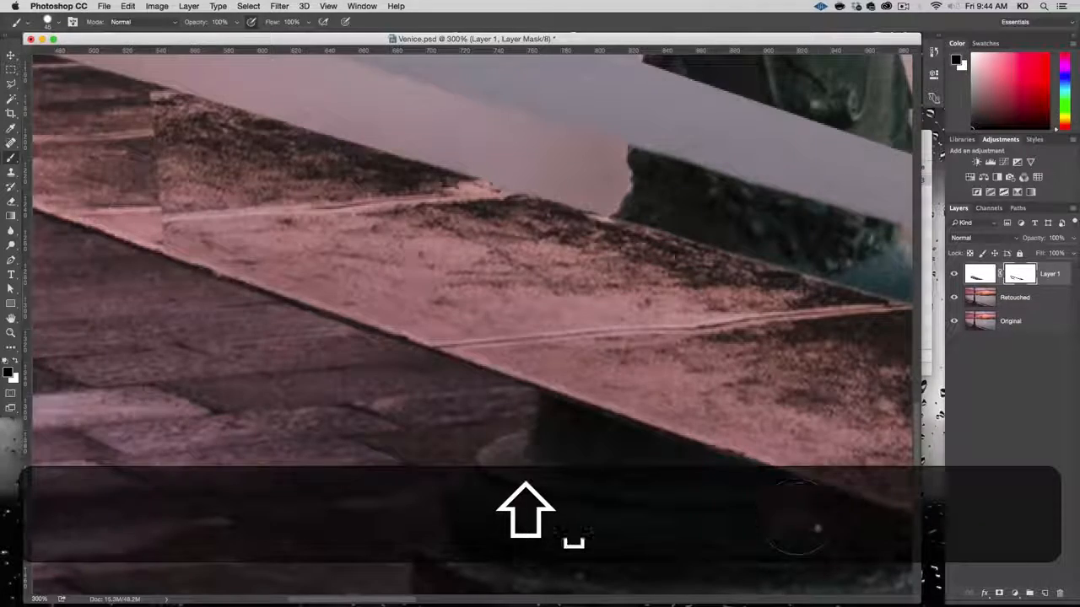
Step: Mask out the remaining copied pavement below the curb, from the lamp base to the copy's right end, with straight brush strokes
left_click_drag(798, 516, 386, 325)
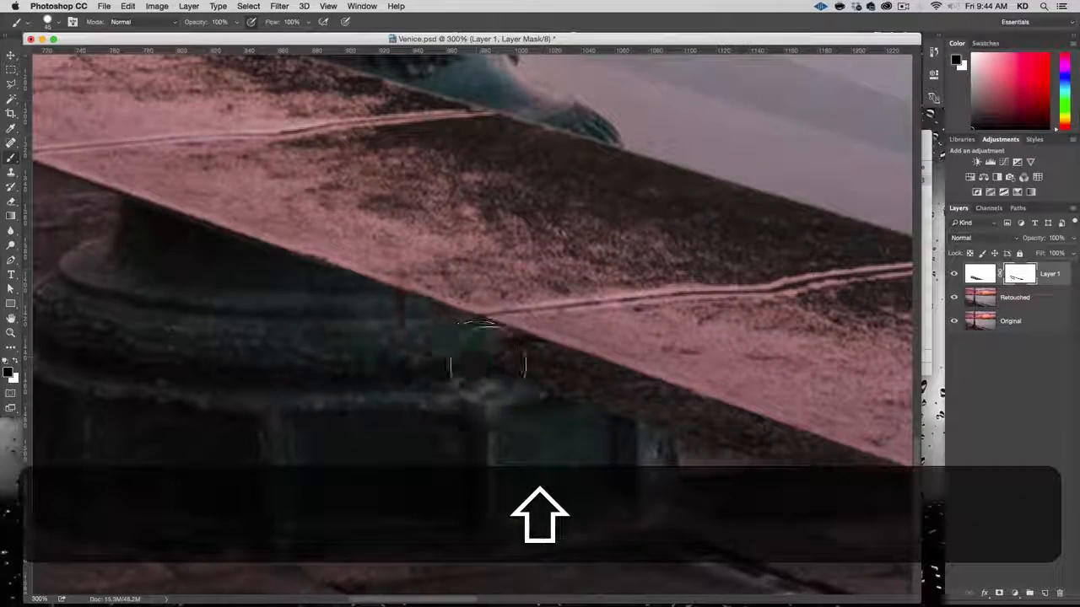
left_click(557, 388, "shift")
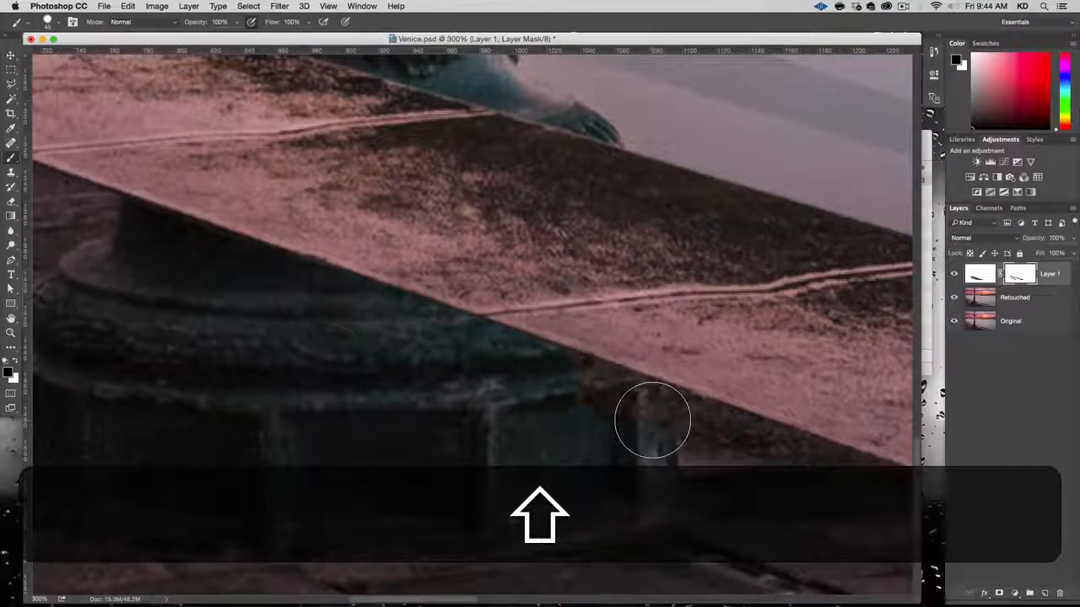
left_click(737, 440, "shift")
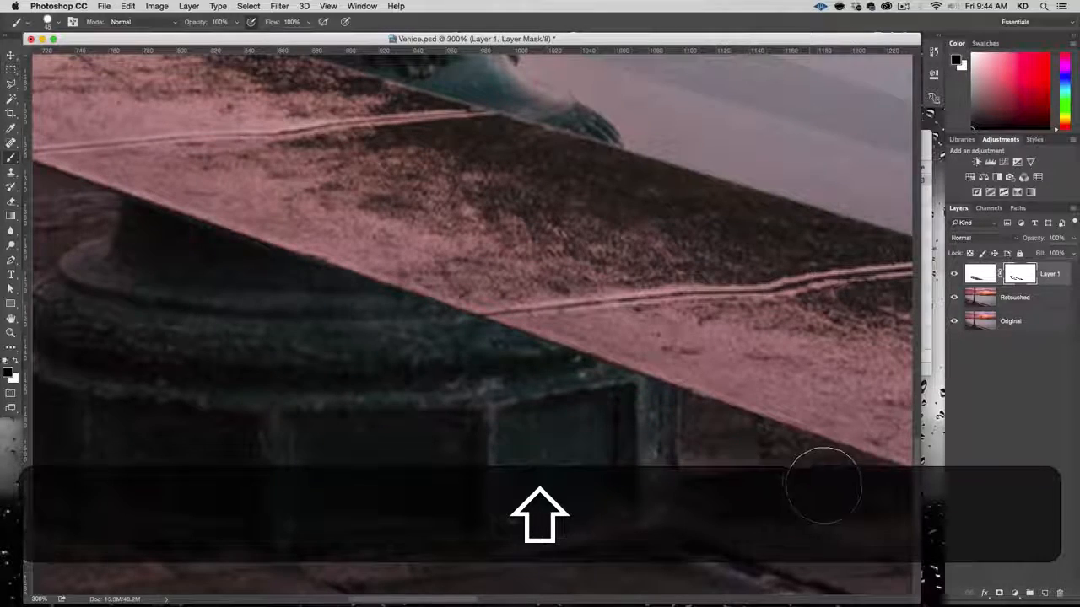
mouse_move(513, 369)
left_mouse_down()
mouse_move(89, 267)
mouse_move(234, 330)
mouse_move(489, 386)
left_mouse_up()
left_click(356, 303)
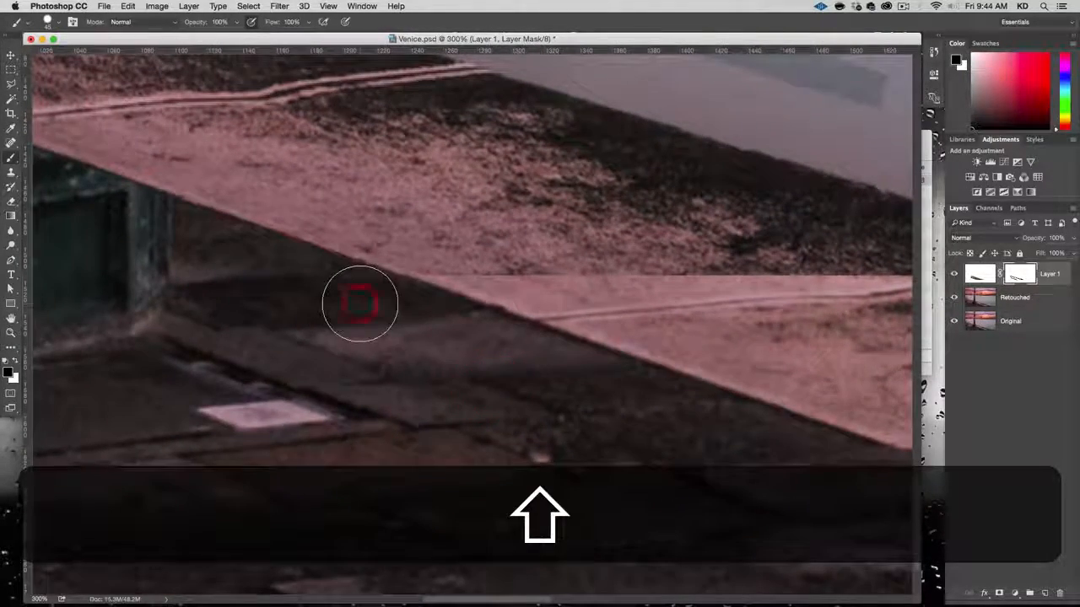
left_click(418, 323, "shift")
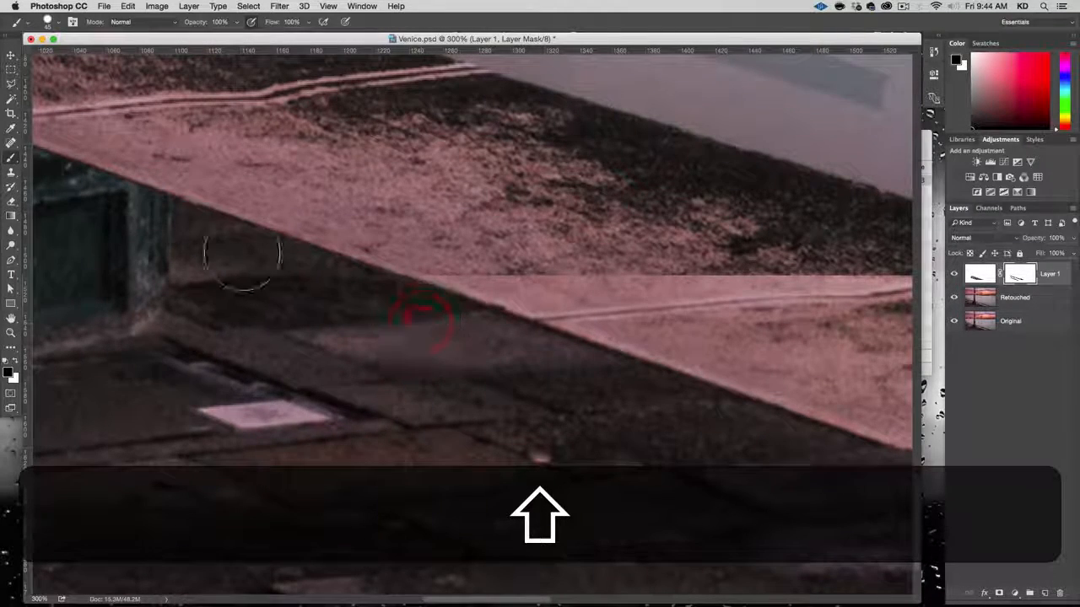
left_click(199, 245, "shift")
left_click_drag(471, 317, 403, 372)
mouse_move(404, 270)
left_mouse_down()
mouse_move(677, 279)
mouse_move(321, 244)
left_mouse_up()
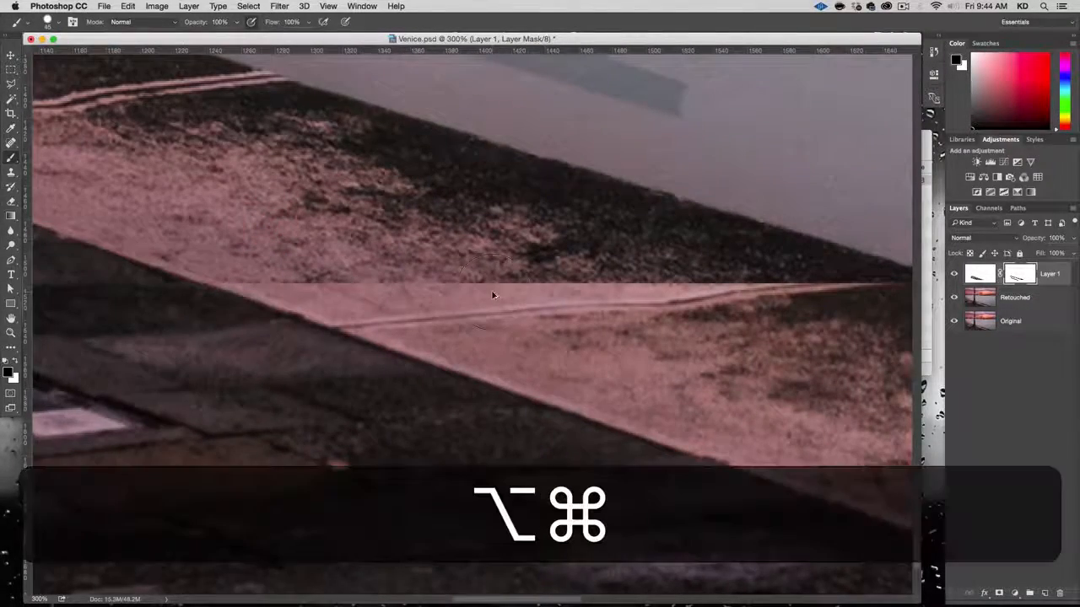
Step: Mask out the leftover strip of copied water above the curb and across the lamp post with long straight brush strokes
key("alt+super+minus")
key("alt+super+minus")
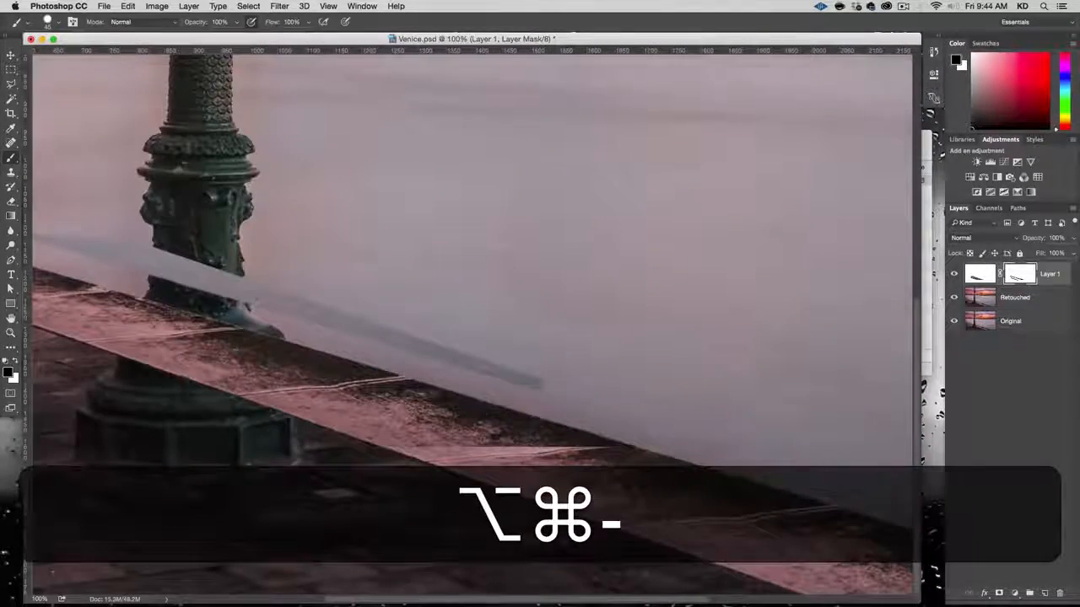
left_click_drag(508, 415, 613, 446)
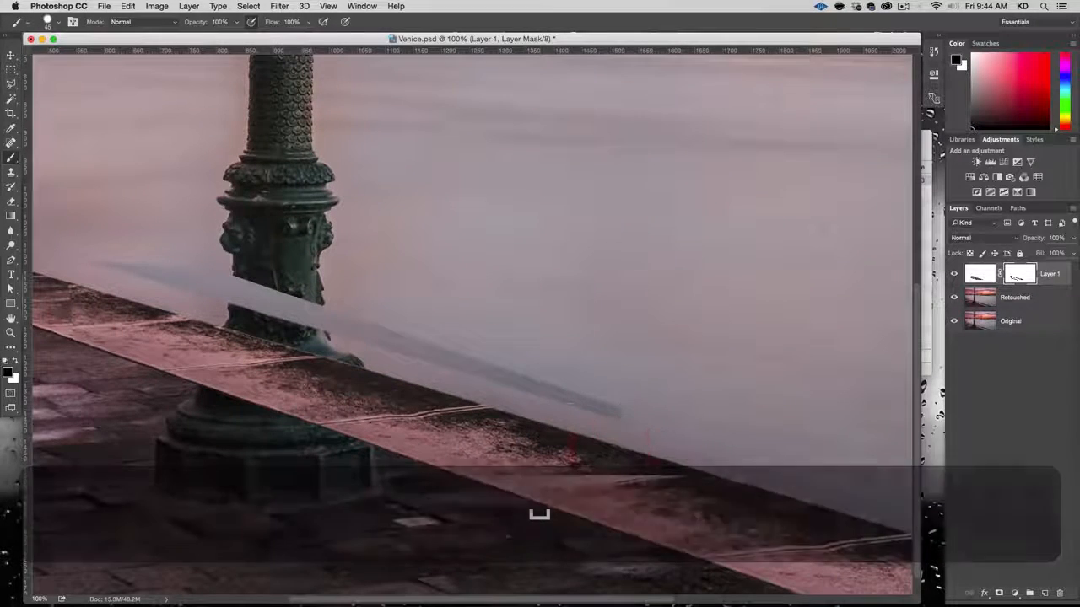
left_click(645, 421)
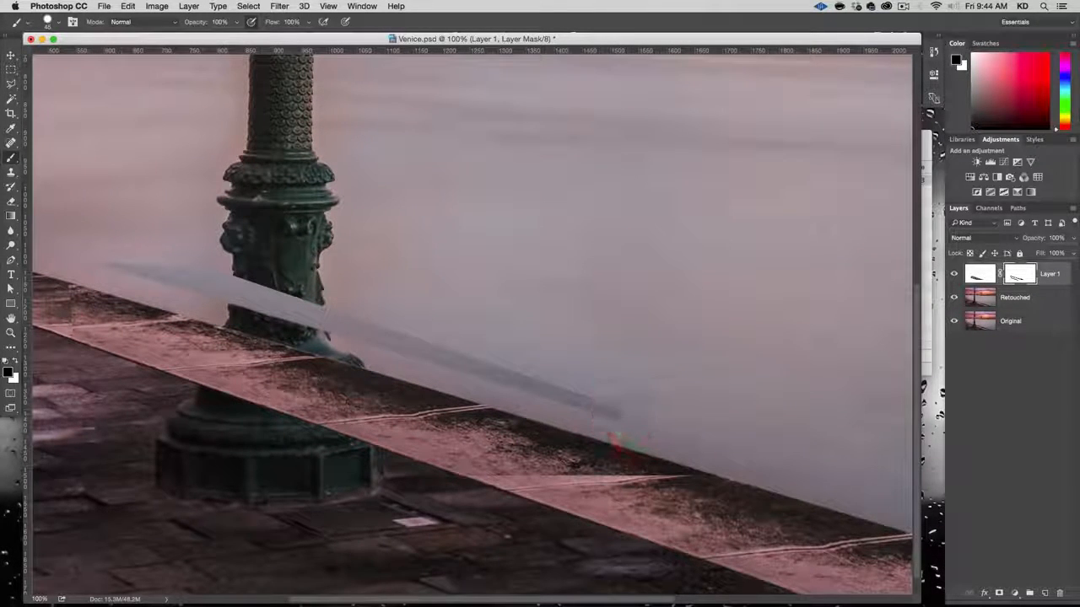
left_click(623, 417)
left_click(72, 260, "shift")
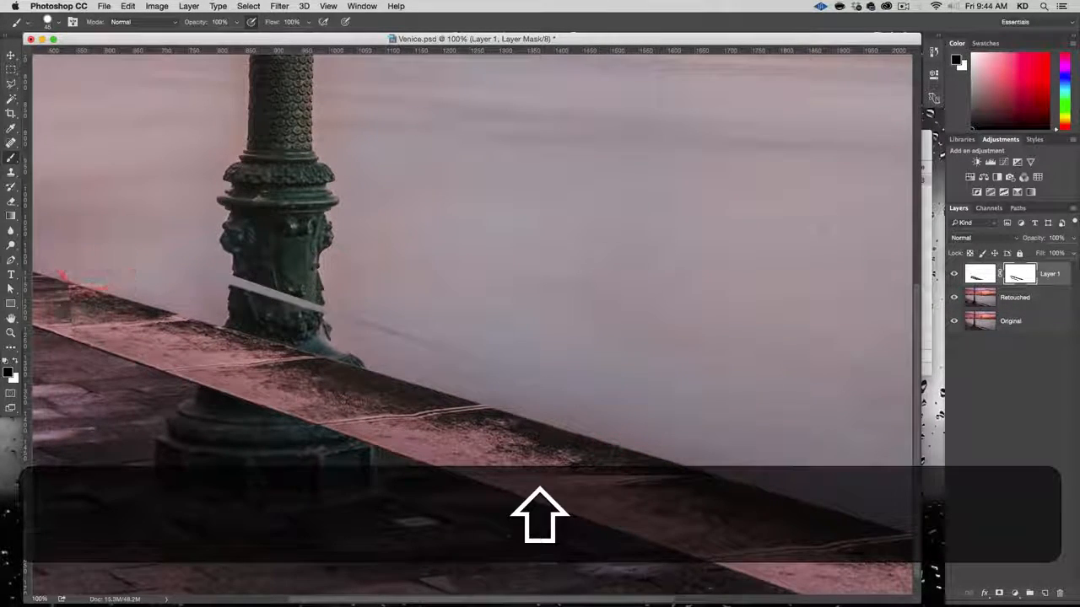
left_click(224, 271)
left_click(547, 384, "shift")
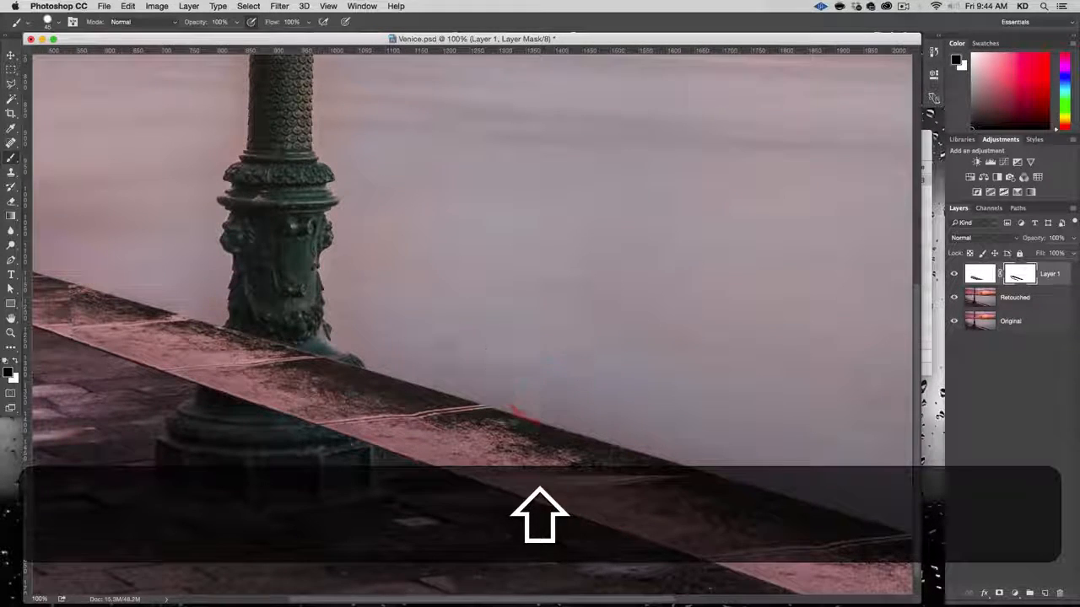
Step: Examine the masked curb copy on its own by temporarily hiding the Retouched and Original layers
left_click_drag(423, 309, 534, 279)
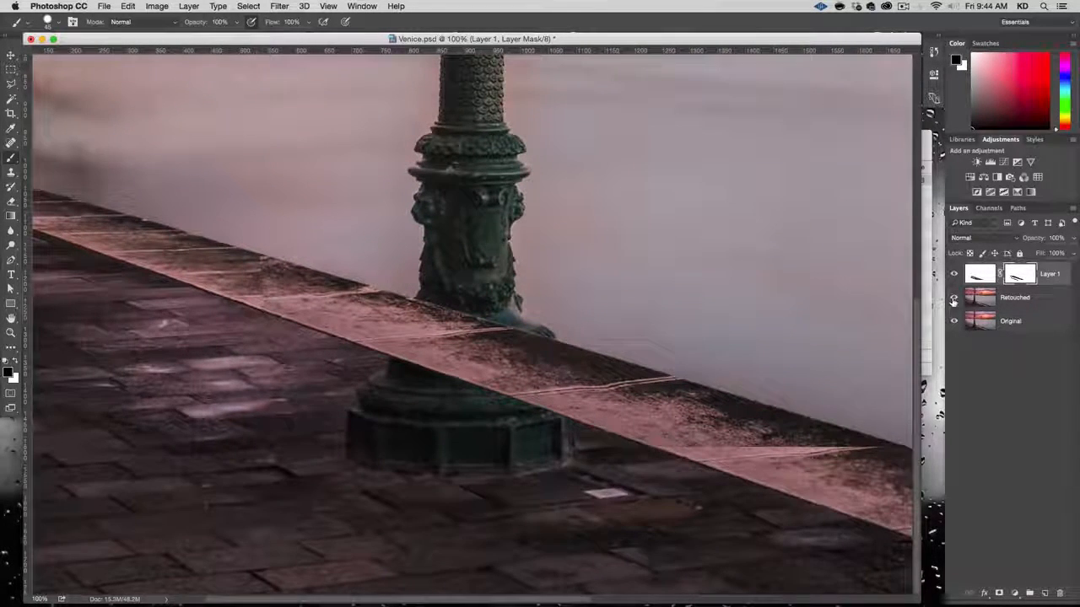
left_click(954, 322)
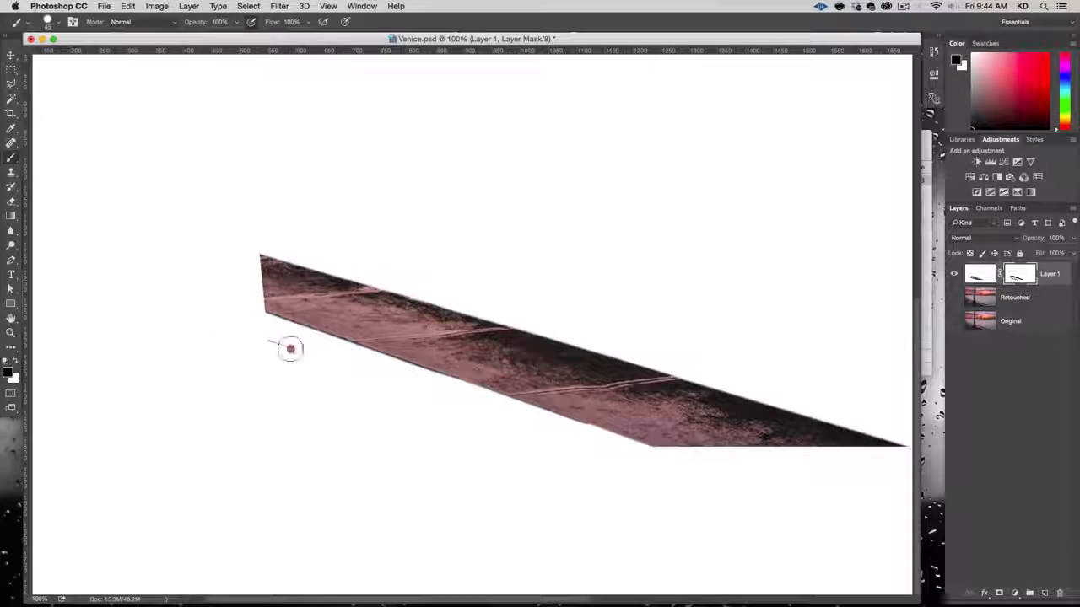
key("space")
left_click_drag(369, 388, 365, 390)
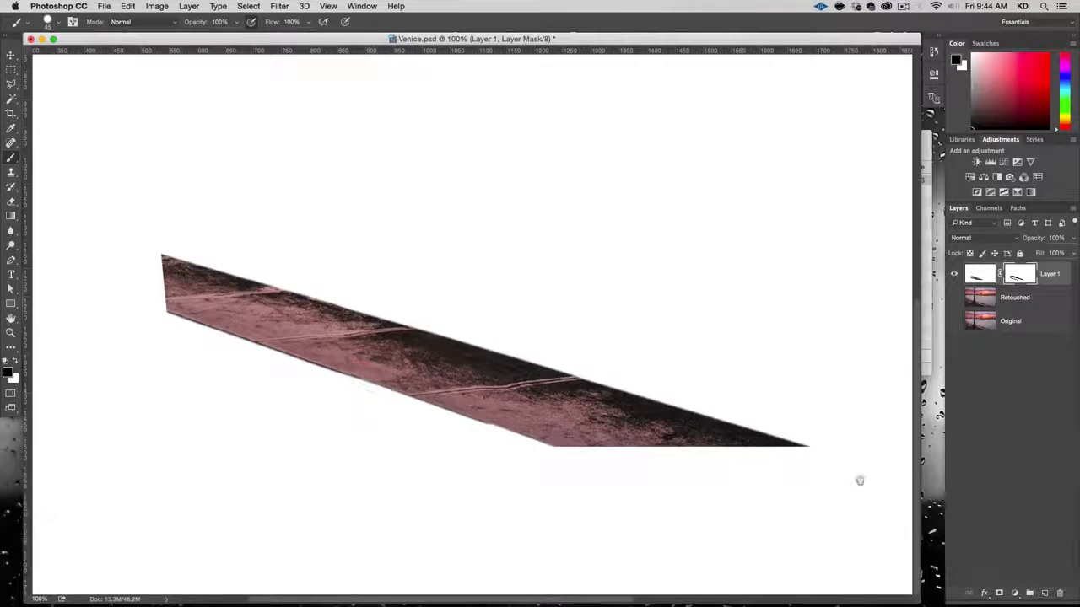
left_click(956, 324)
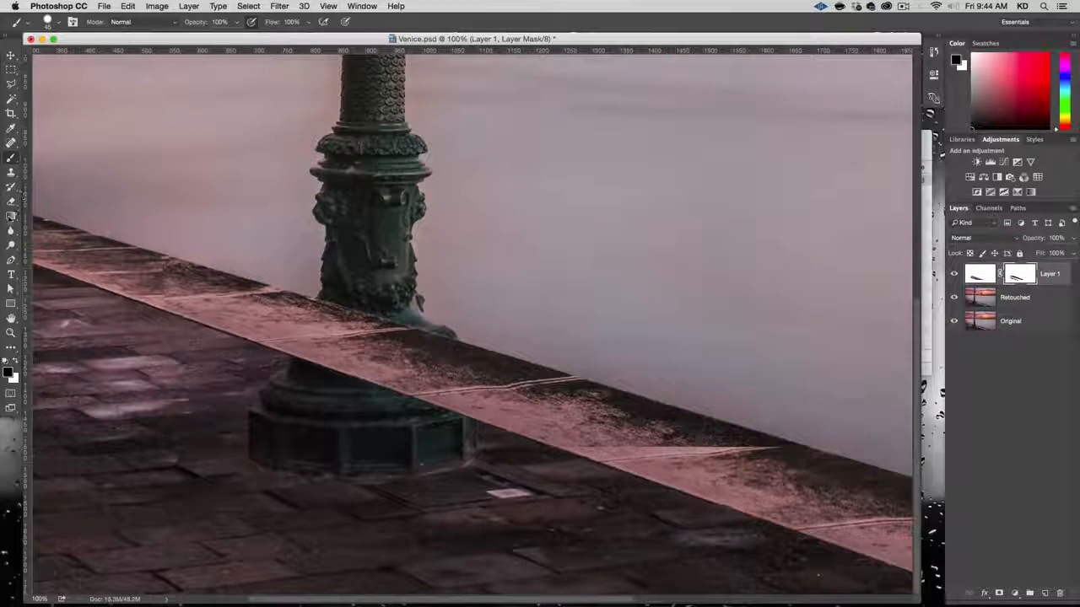
Step: Choose the Gradient tool with the foreground-to-transparent gradient preset
left_click(12, 217)
left_click(81, 23)
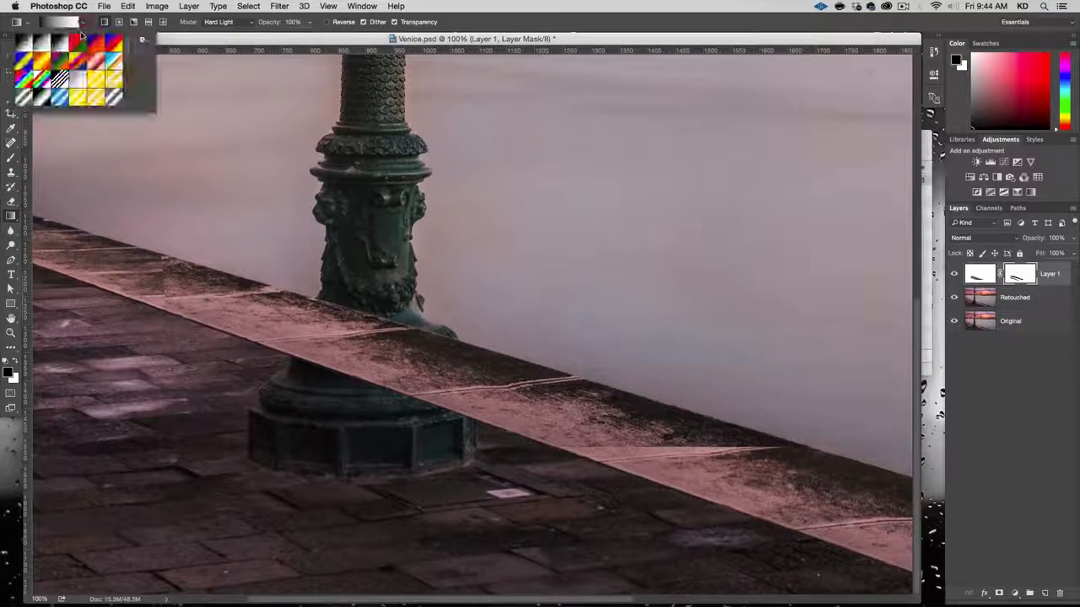
left_click(45, 43)
left_click(86, 26)
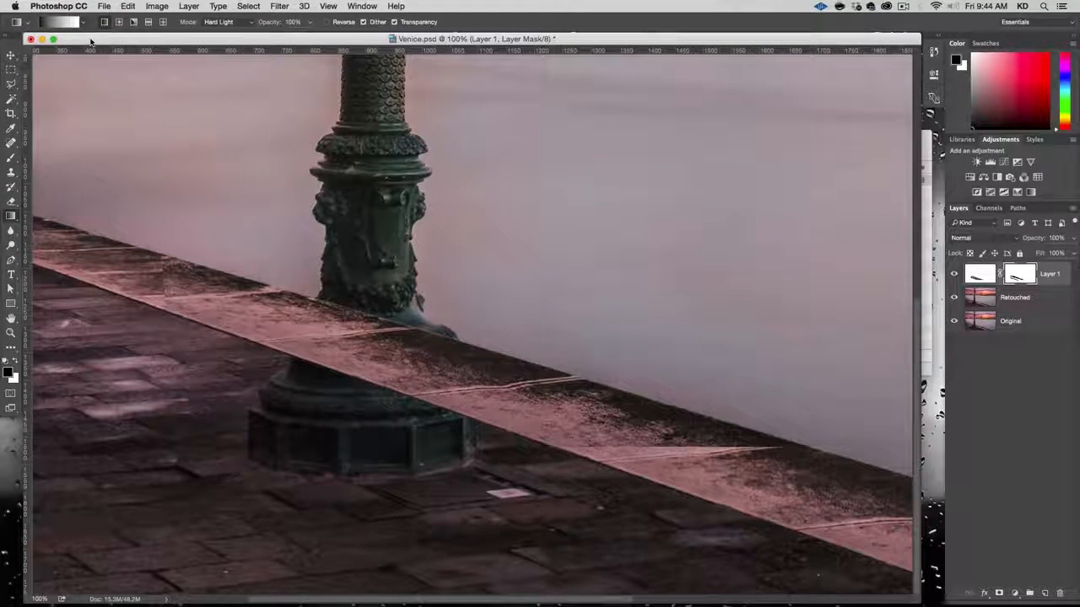
Step: Set the transparency grid size to Medium in the preferences and check the curb copy alone against the grid
key("super")
key("super+k")
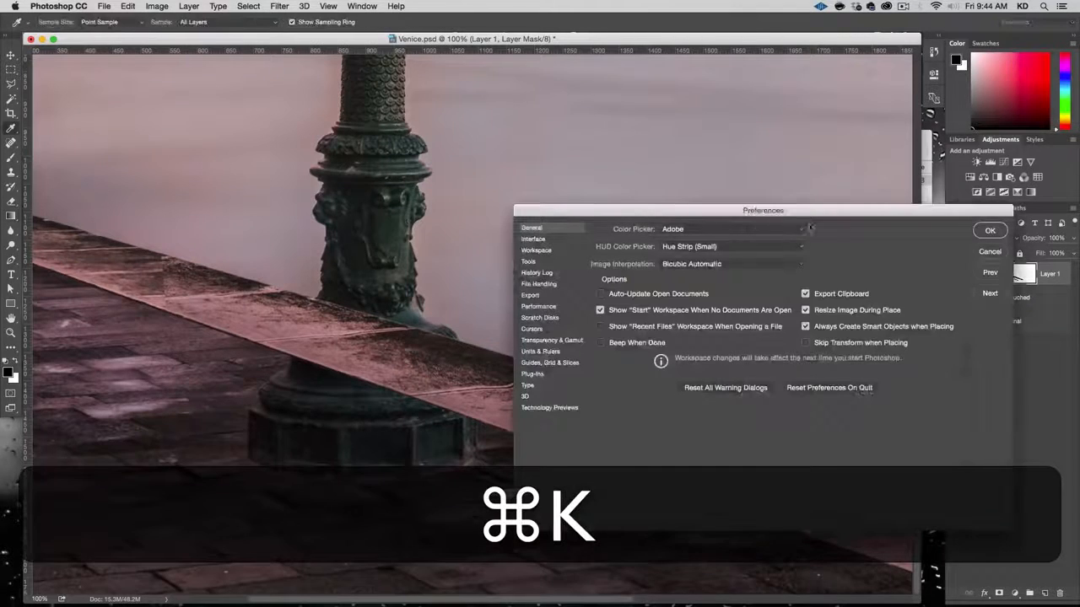
left_click(574, 341)
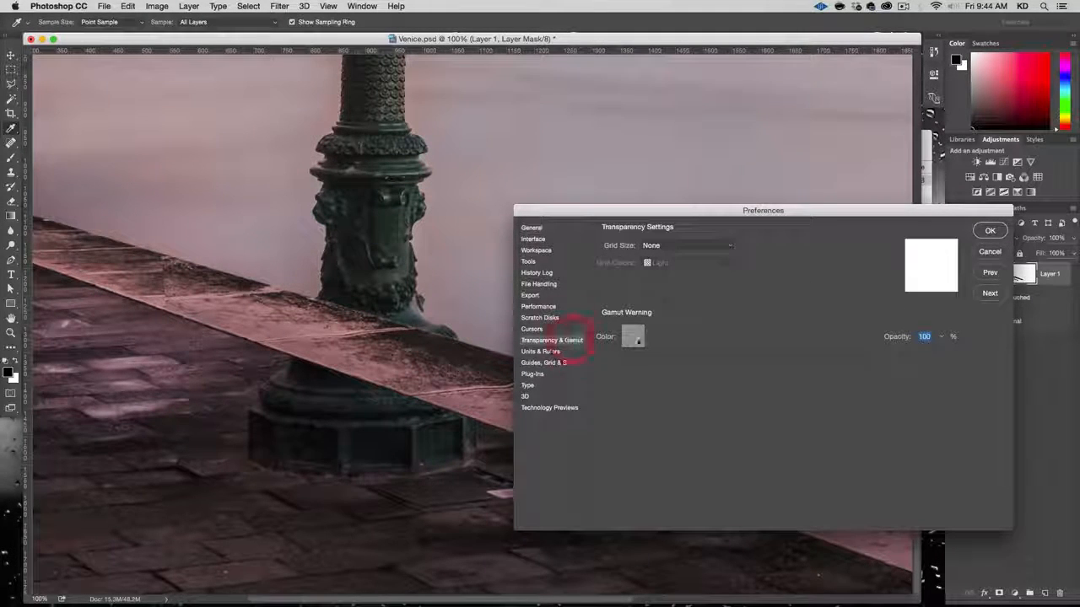
left_click(703, 246)
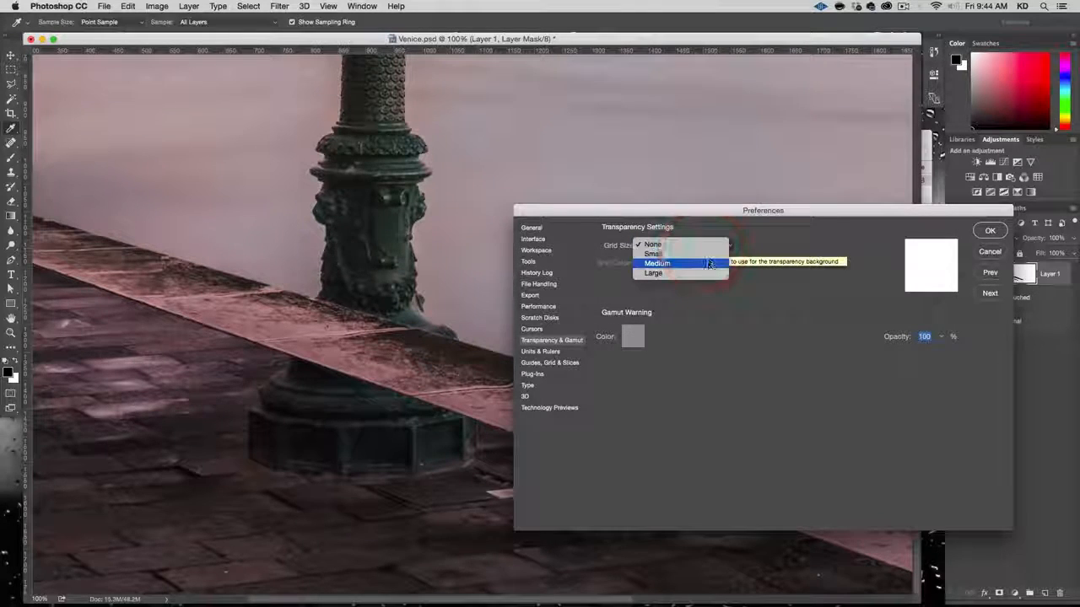
left_click(709, 264)
left_click(990, 231)
key("g")
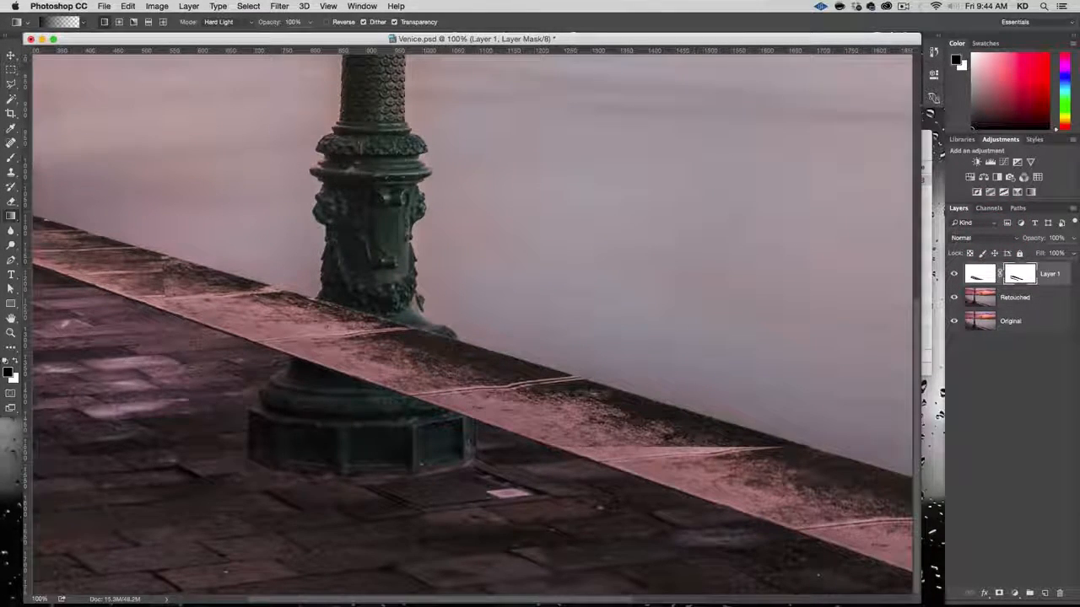
left_click(961, 326)
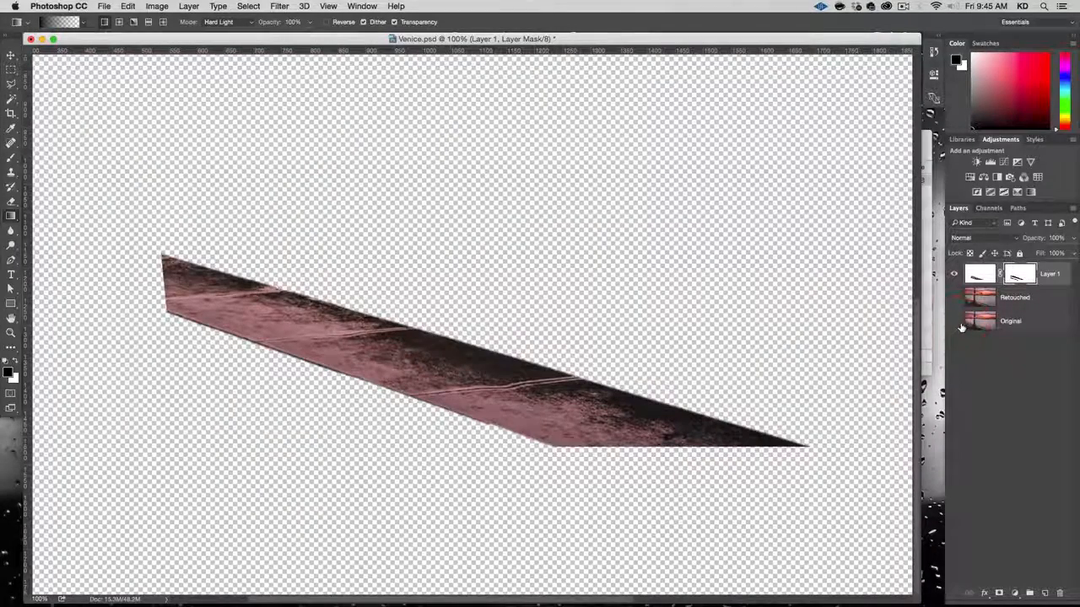
left_click(954, 299)
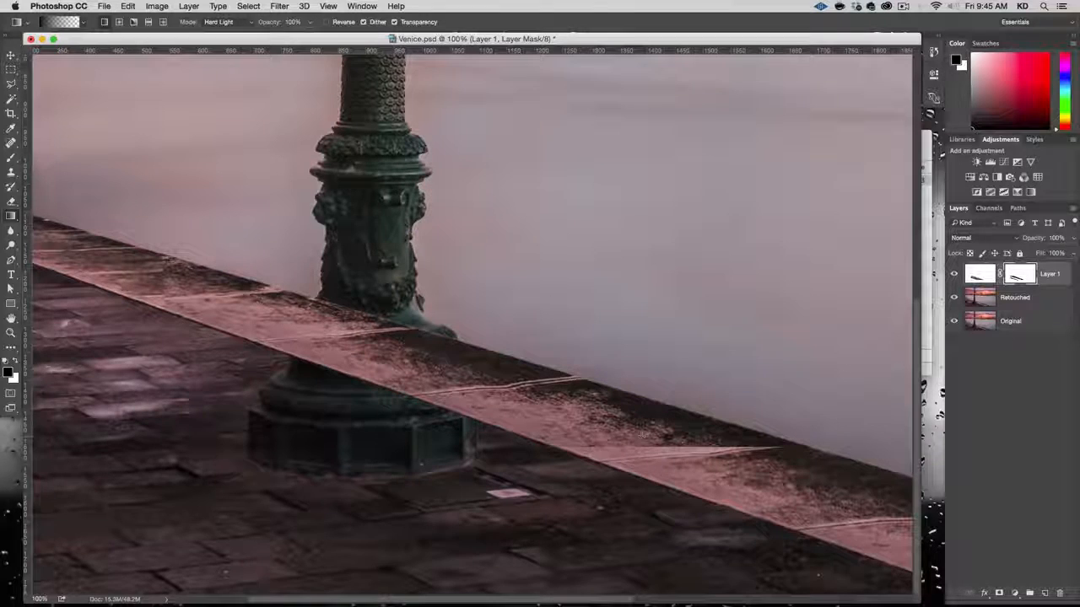
Step: Blend the curb copy's right end into the original stone with a short gradient on the layer mask, undoing a first attempt
left_click_drag(579, 408, 542, 389)
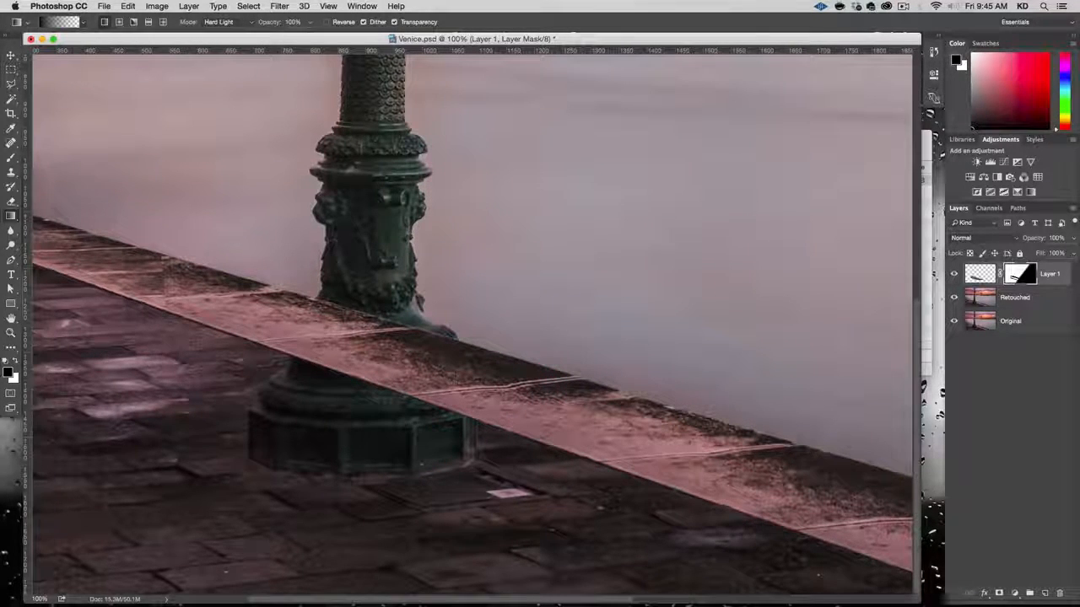
key("super+z")
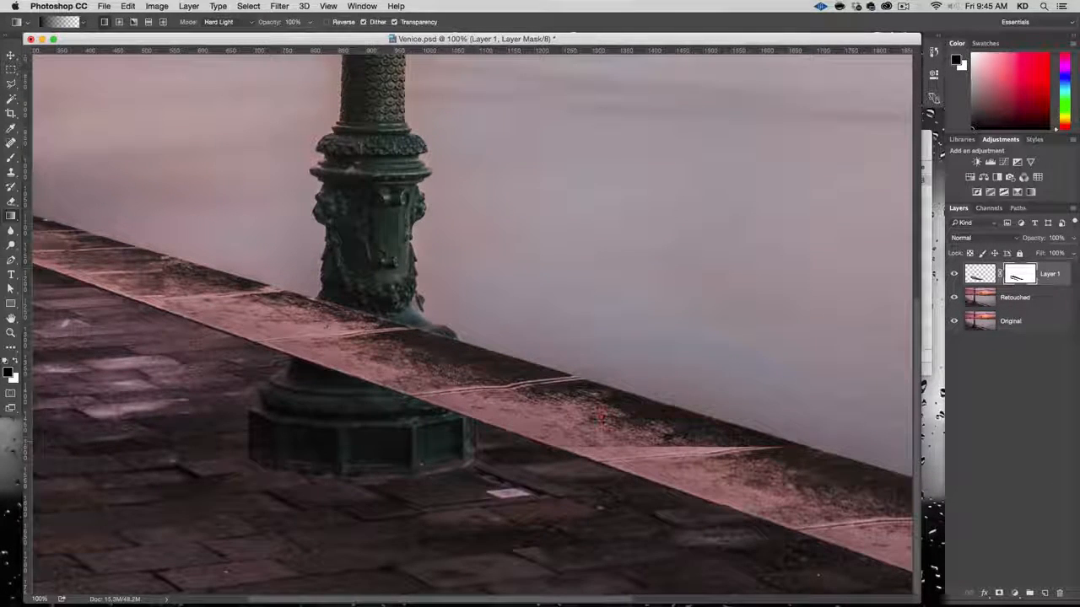
left_click_drag(601, 415, 590, 406)
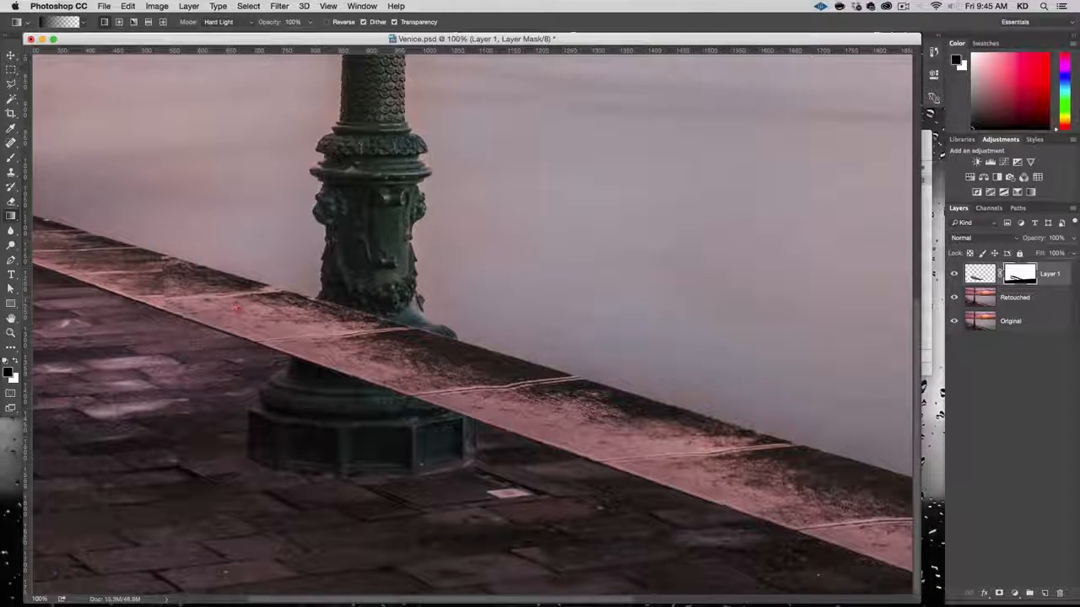
Step: Blend the curb copy's left end into the original stone with a short gradient on the mask, redoing the first attempt
left_click_drag(244, 314, 257, 288)
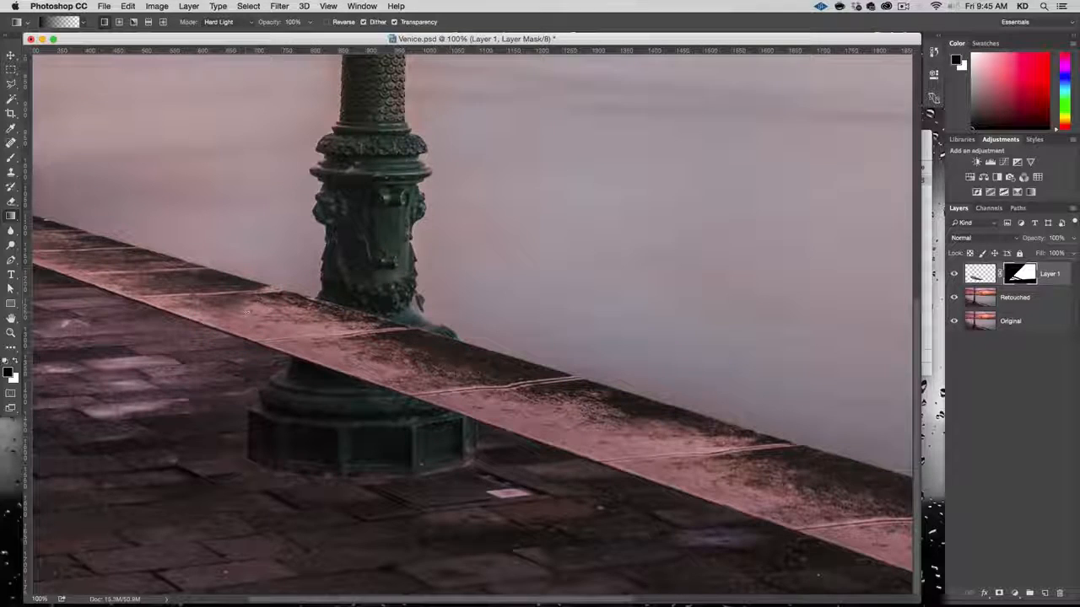
key("super+z")
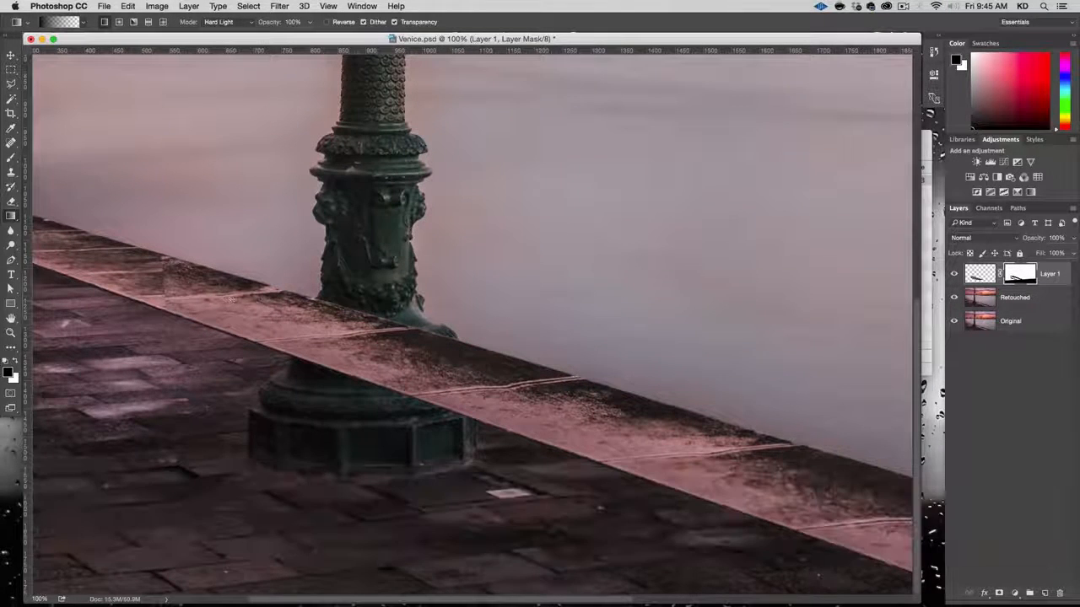
left_click_drag(258, 319, 253, 282)
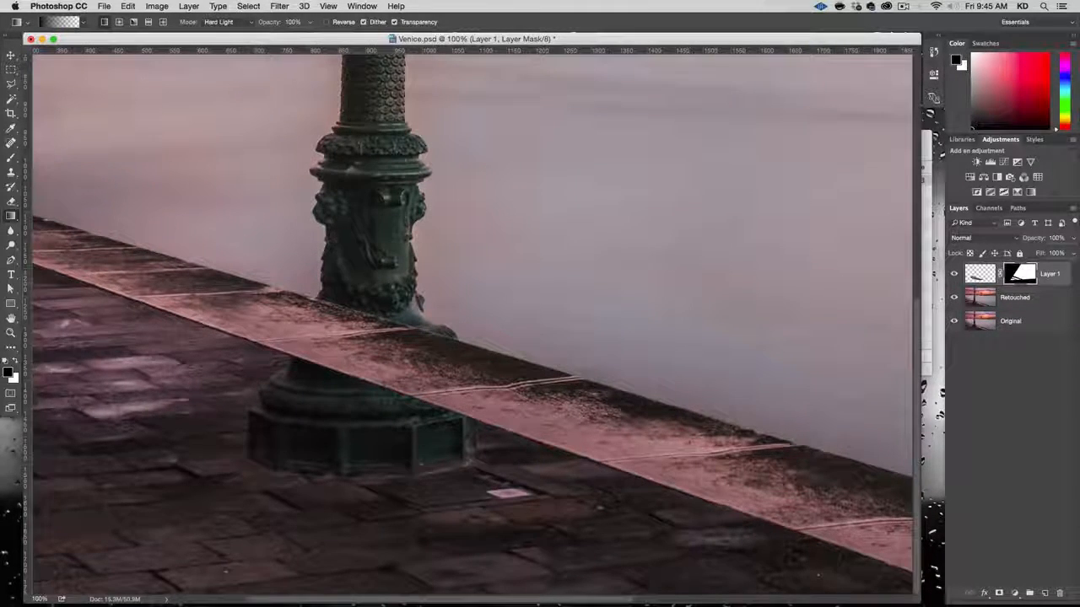
left_click(903, 6)
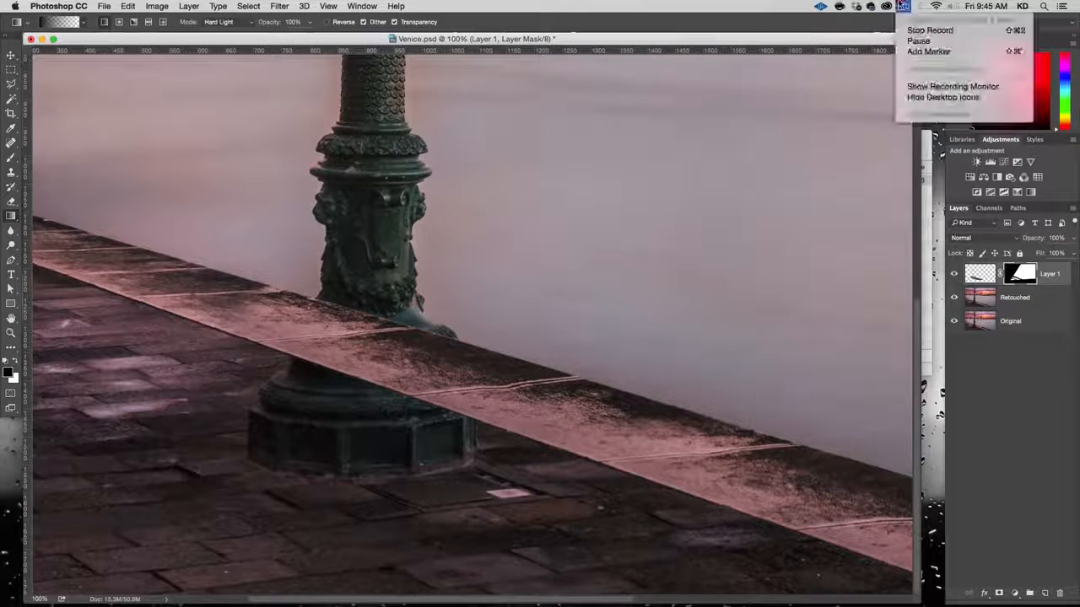
left_click(933, 41)
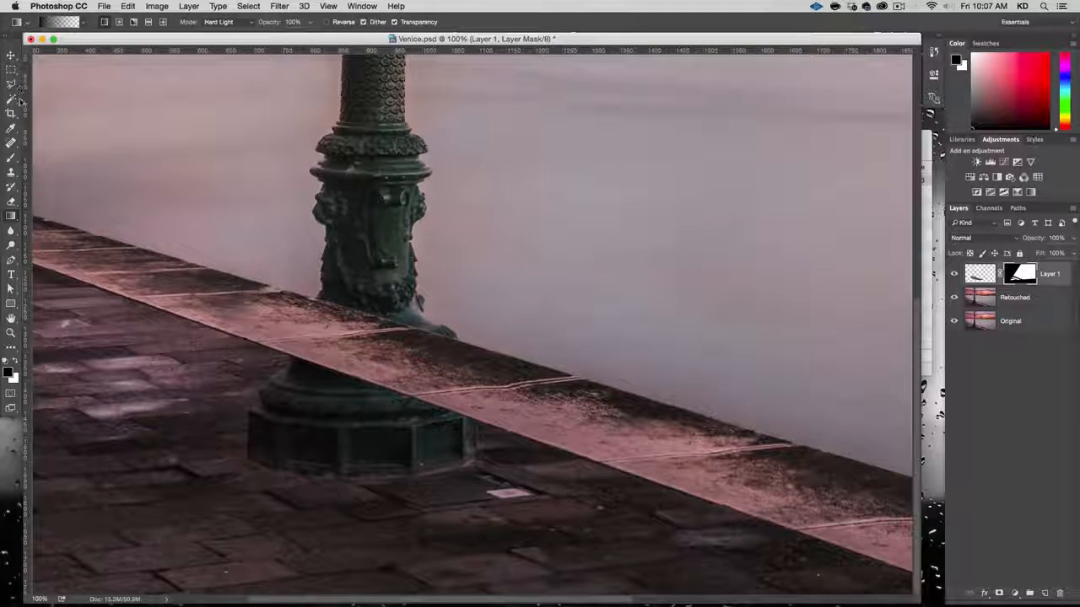
Step: Try blending the curb copy's left end by painting black on the mask with a 45 px Brush at 37% hardness, and undo the strokes
key("b")
right_click(266, 181)
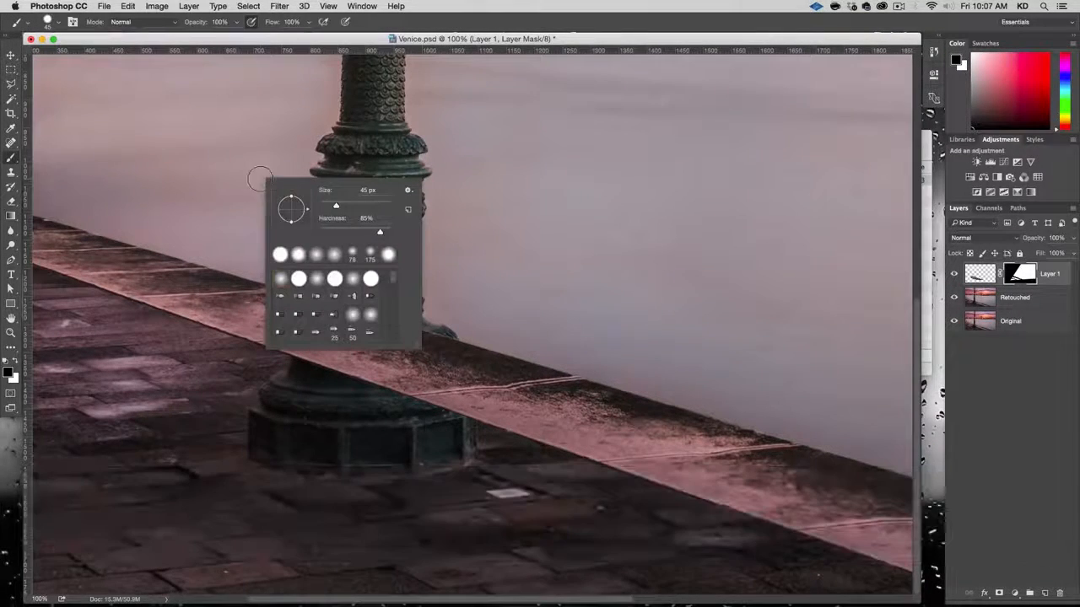
left_click_drag(368, 241, 346, 231)
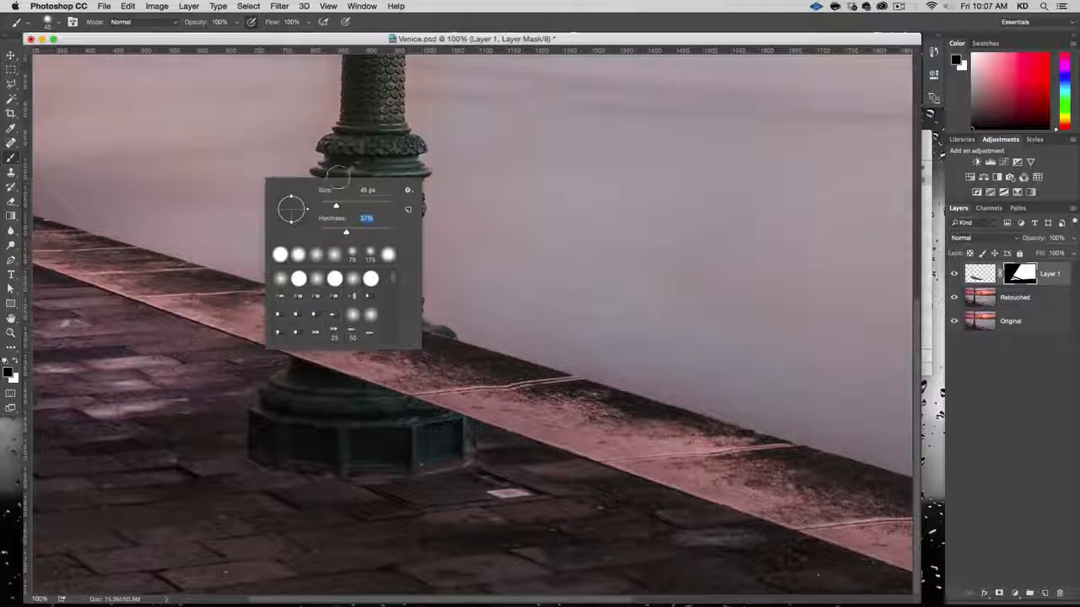
key("Return")
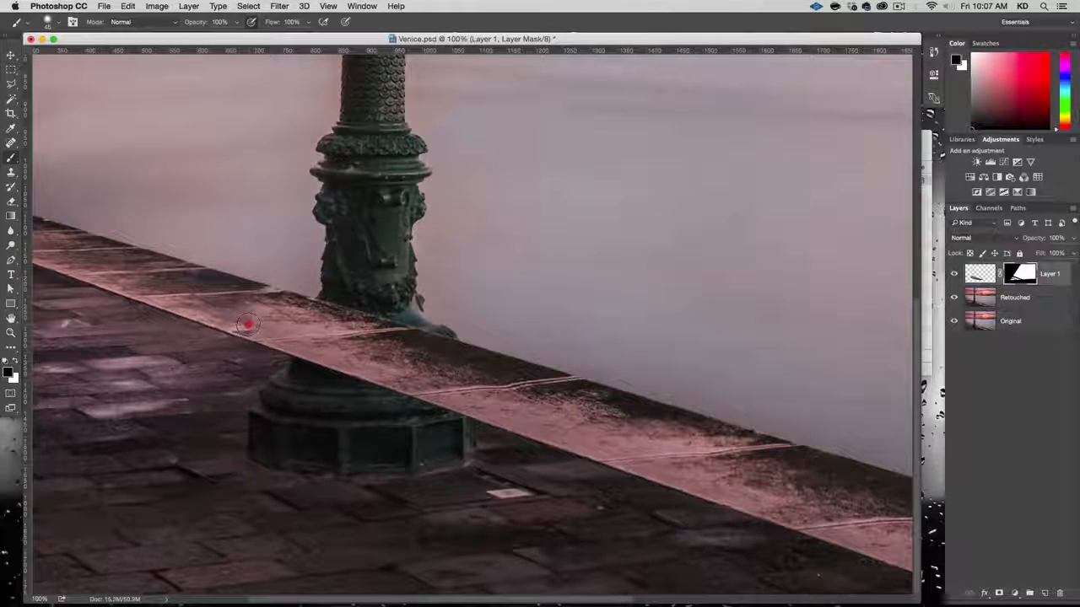
key("super+z")
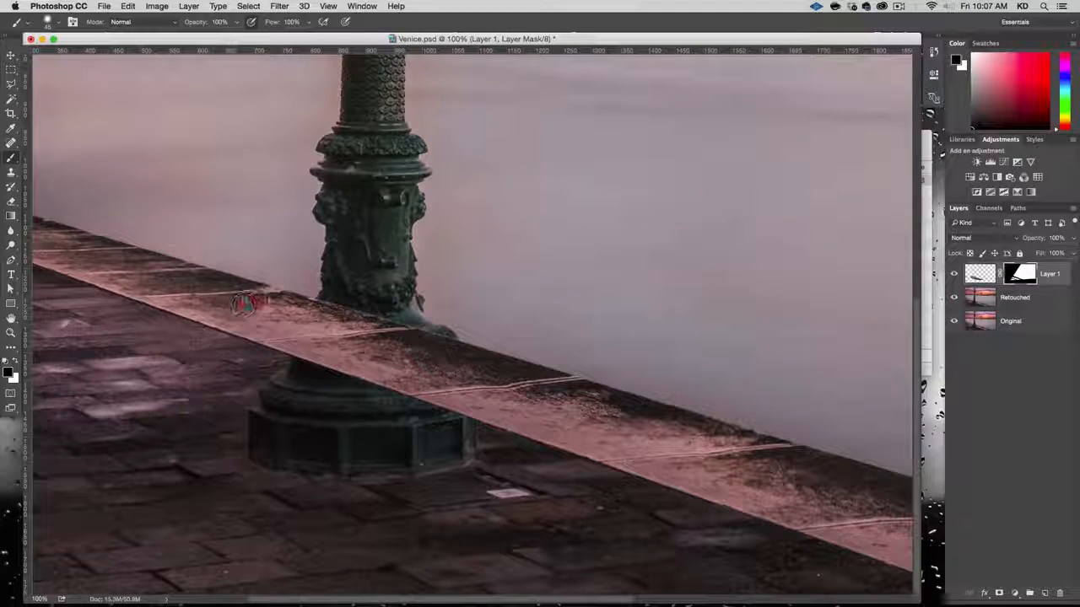
left_click(266, 297)
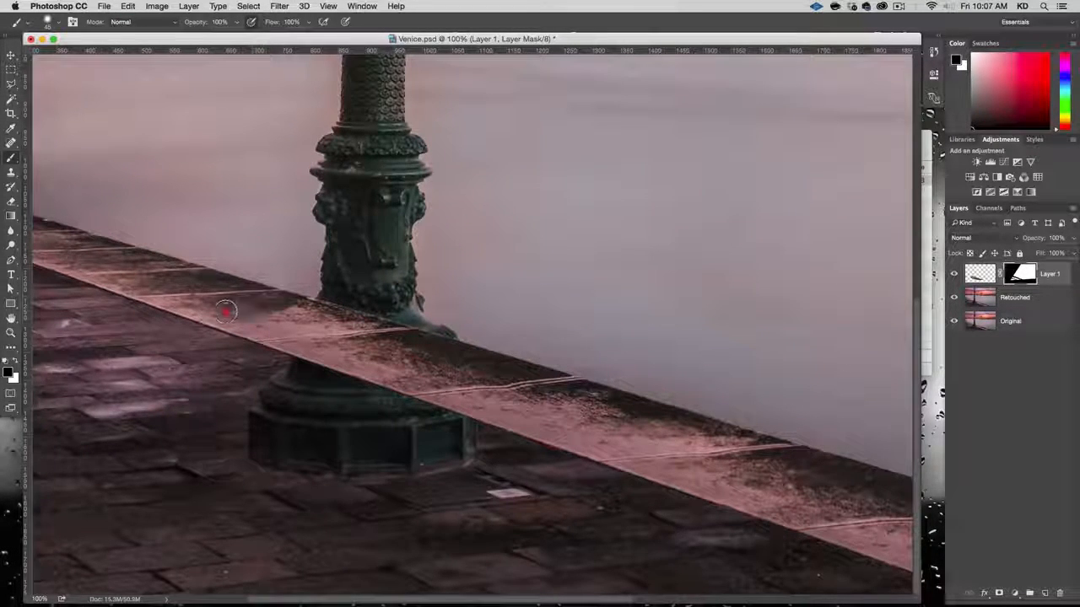
key("super+z")
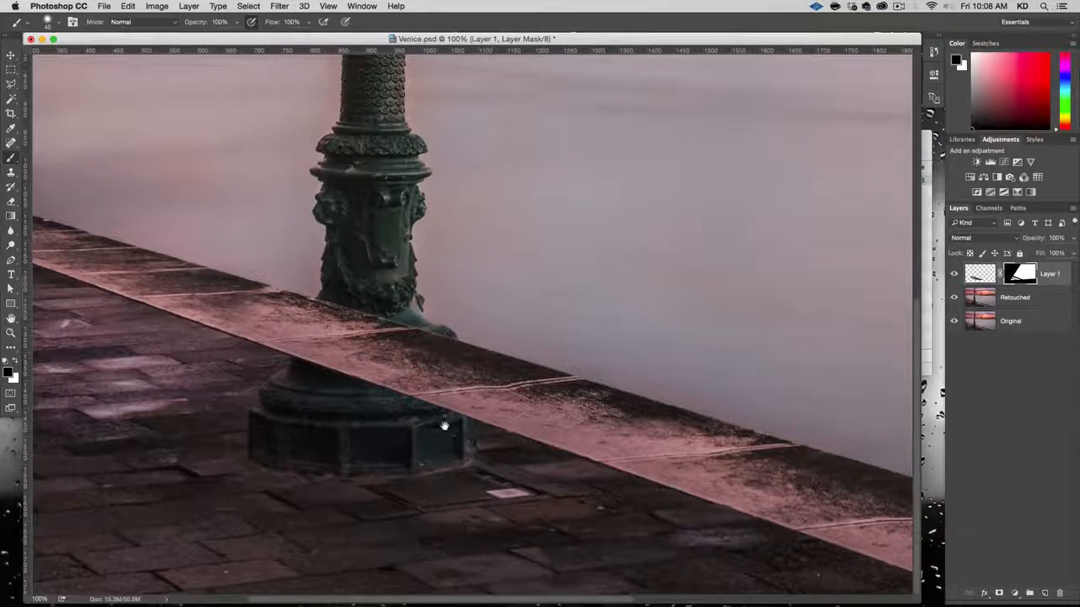
Step: Hide the curb copy layer, add a new empty layer directly above Retouched, and choose the Clone Stamp tool
key("space")
left_click_drag(445, 424, 601, 287)
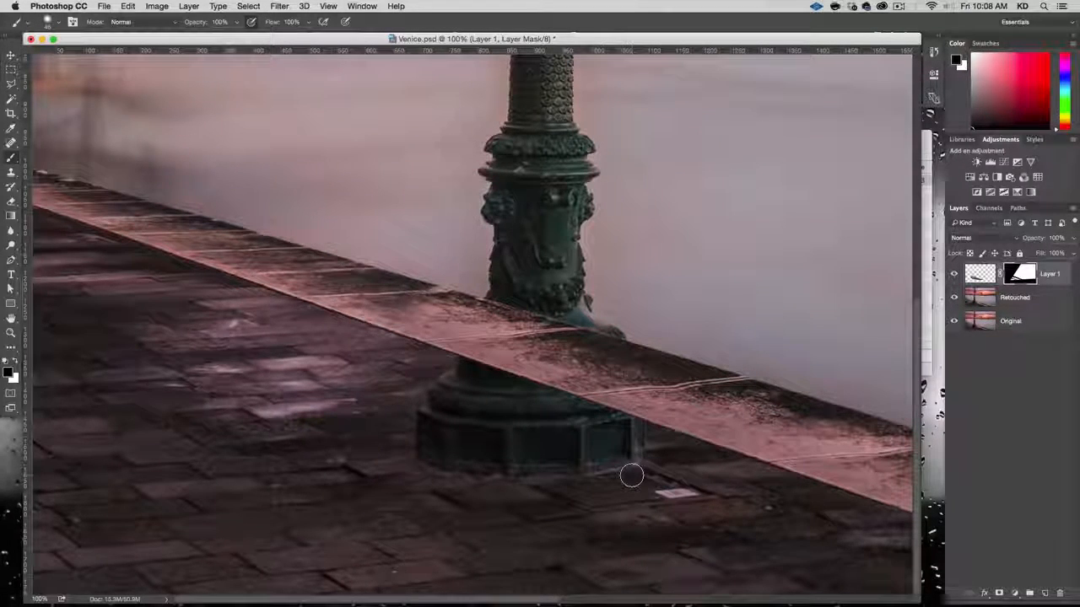
left_click(1023, 300)
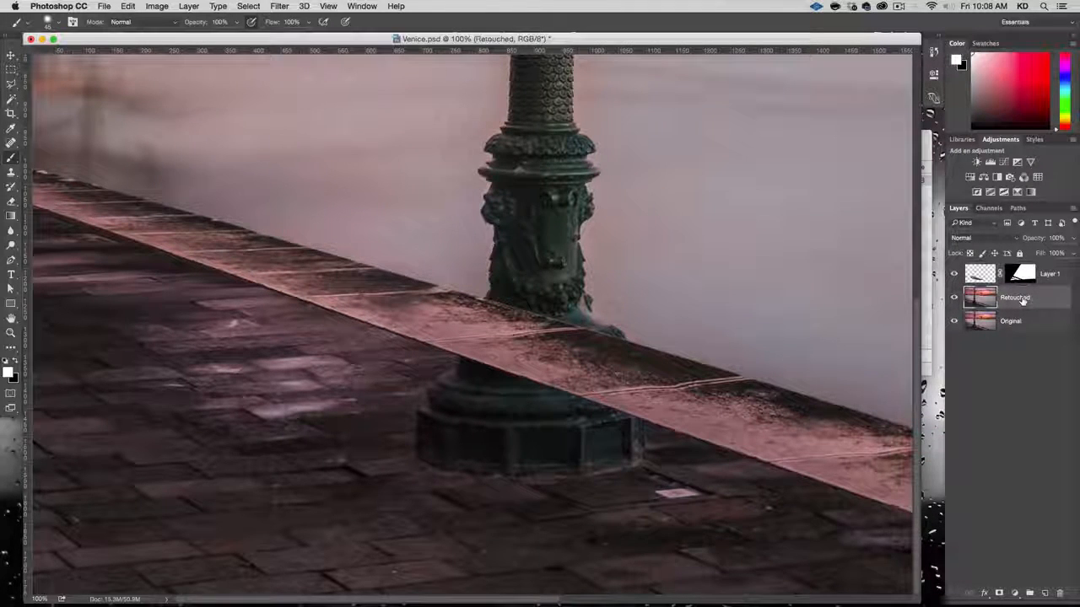
left_click(954, 273)
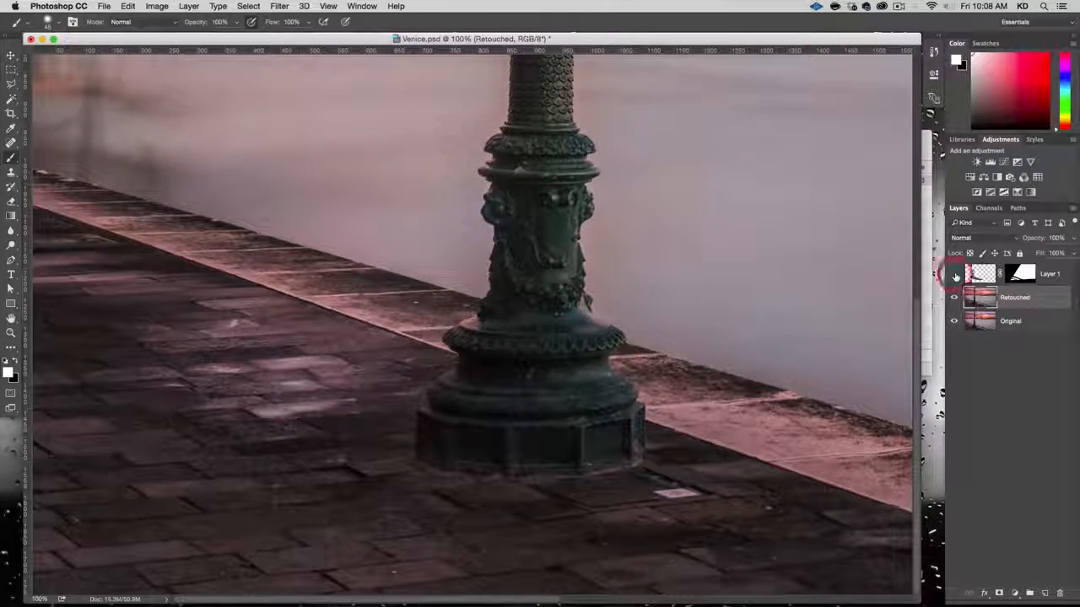
left_click(1043, 593)
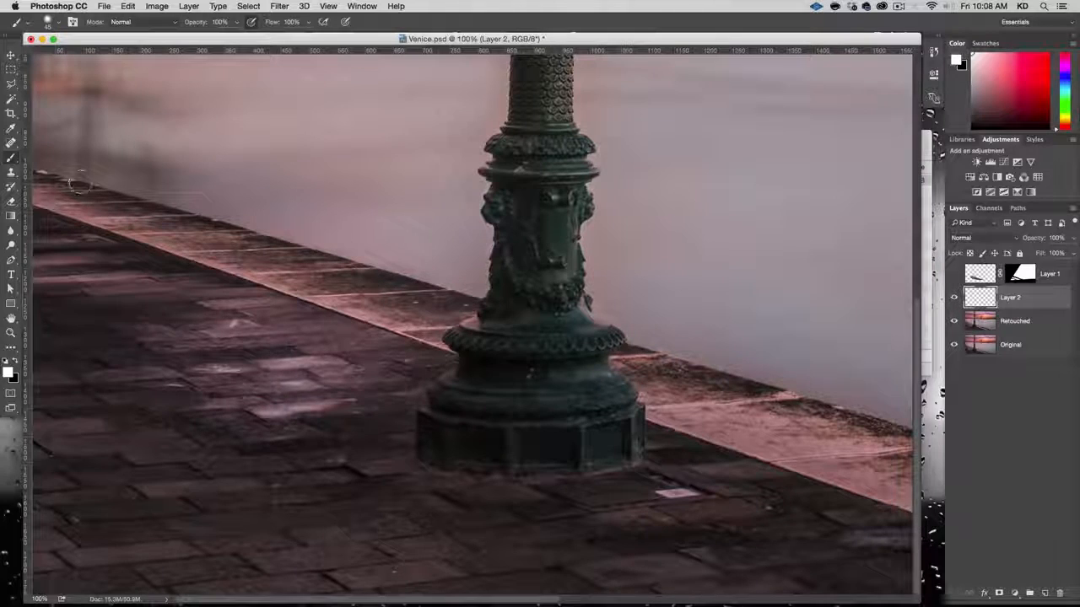
left_click(11, 172)
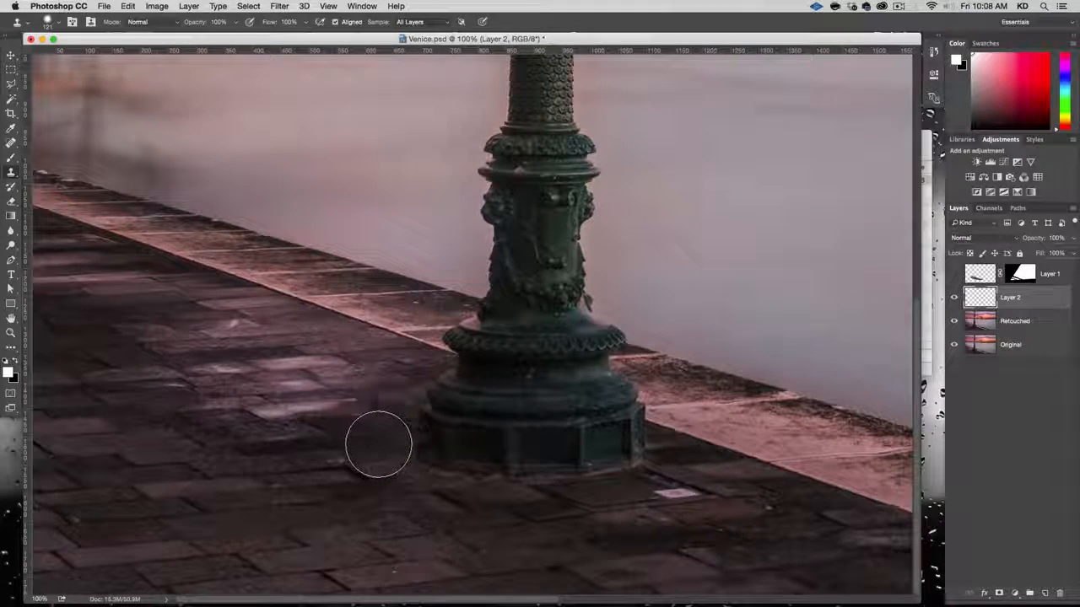
Step: Try cloning paving over the lamp base's left edge, and check the All Layers sampling option with the curb copy shown and hidden
left_click_drag(365, 453, 417, 470)
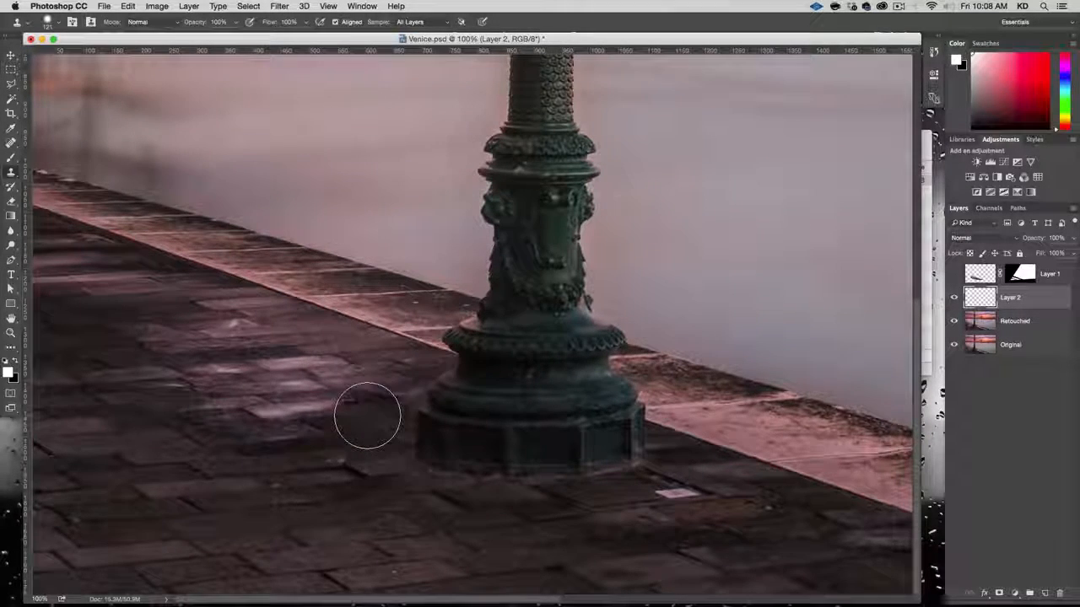
left_click(422, 422)
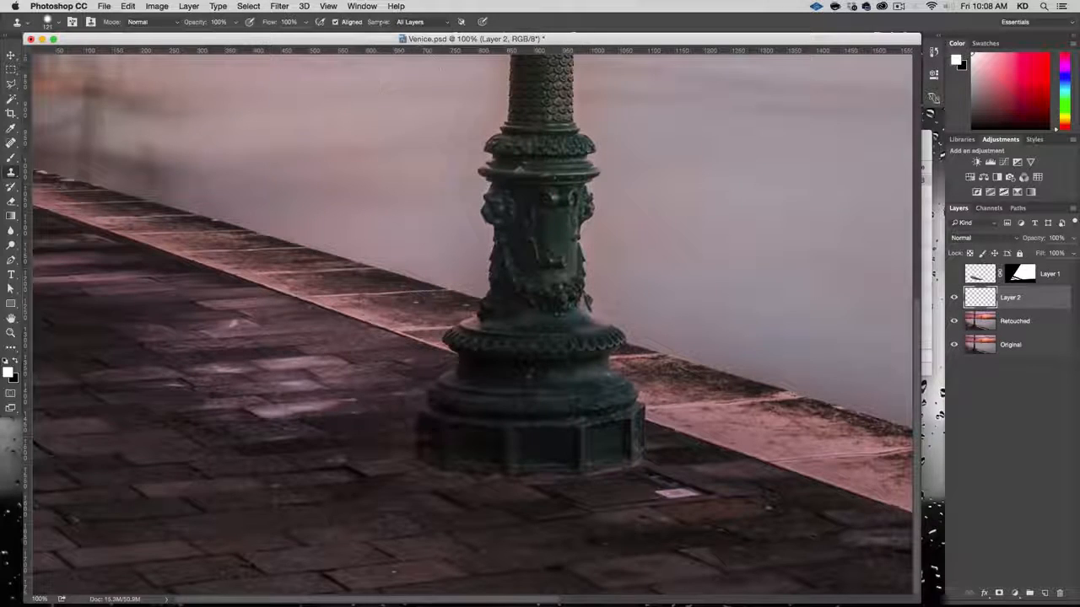
left_click(443, 23)
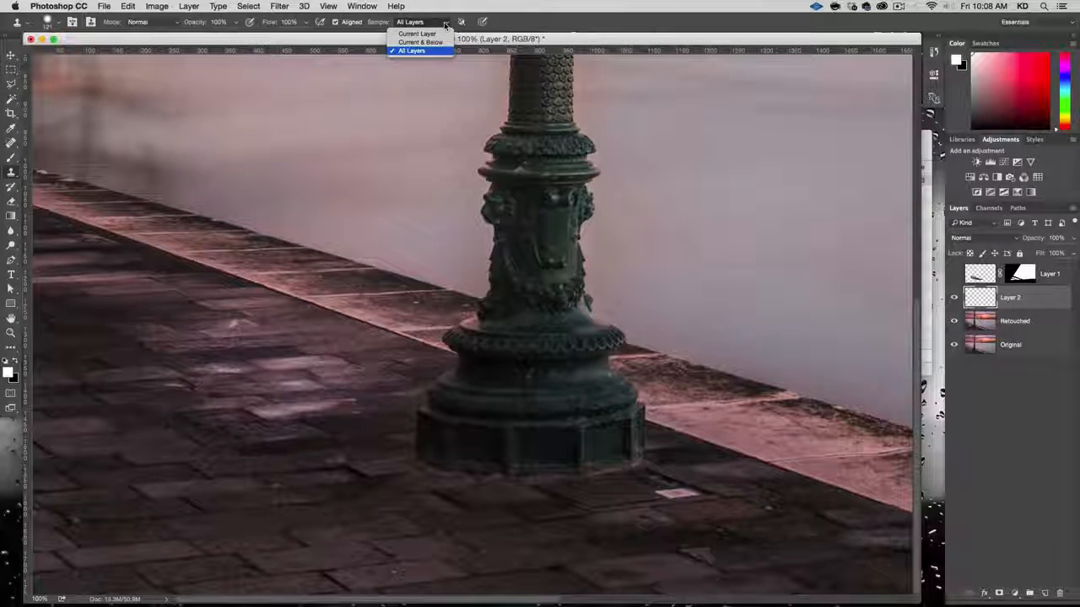
left_click(446, 23)
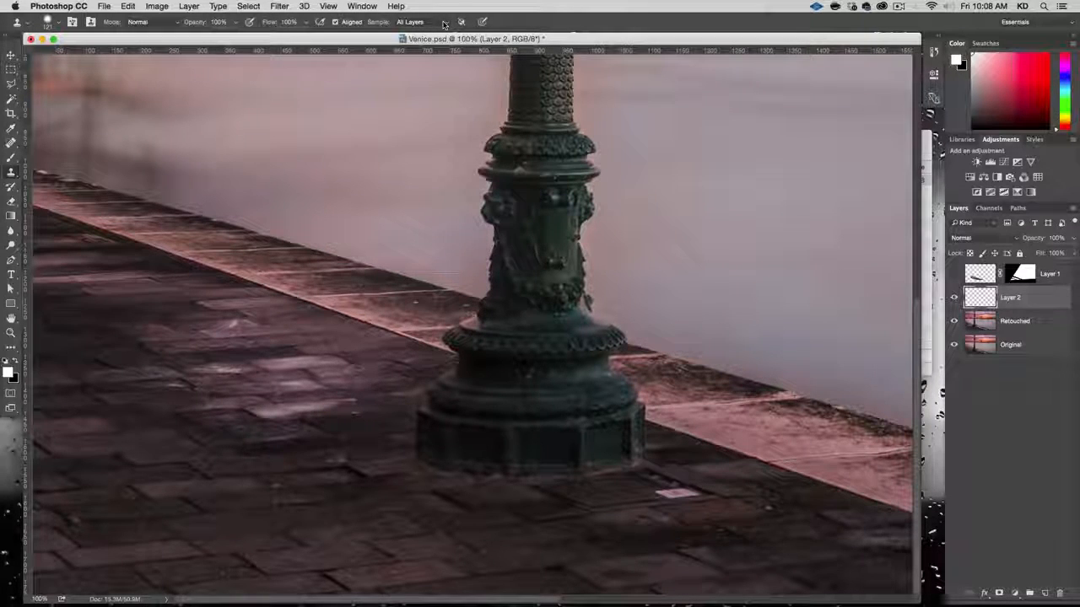
left_click(954, 275)
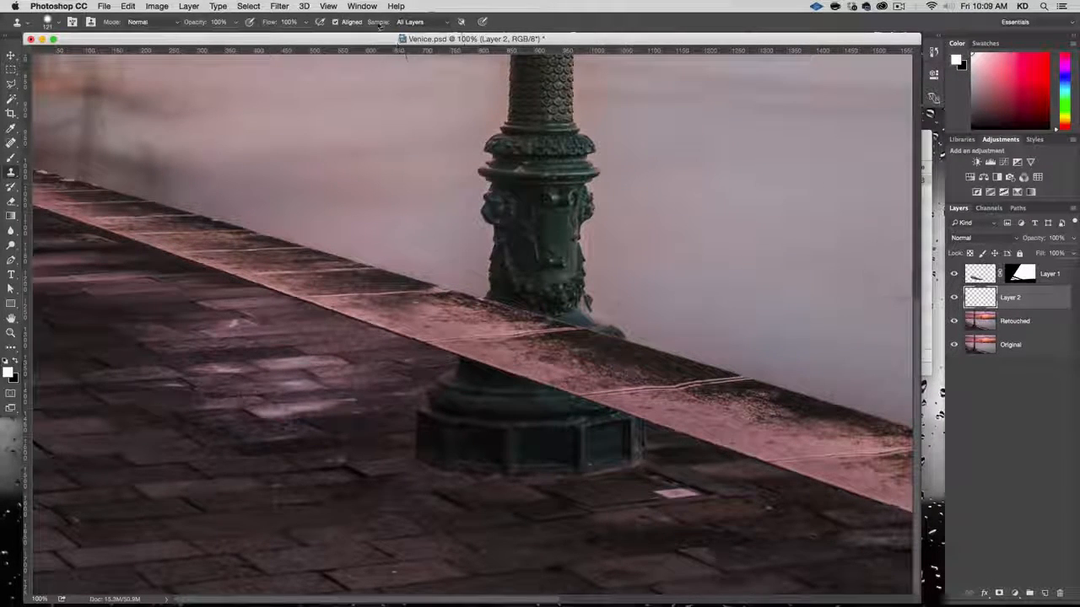
left_click(955, 275)
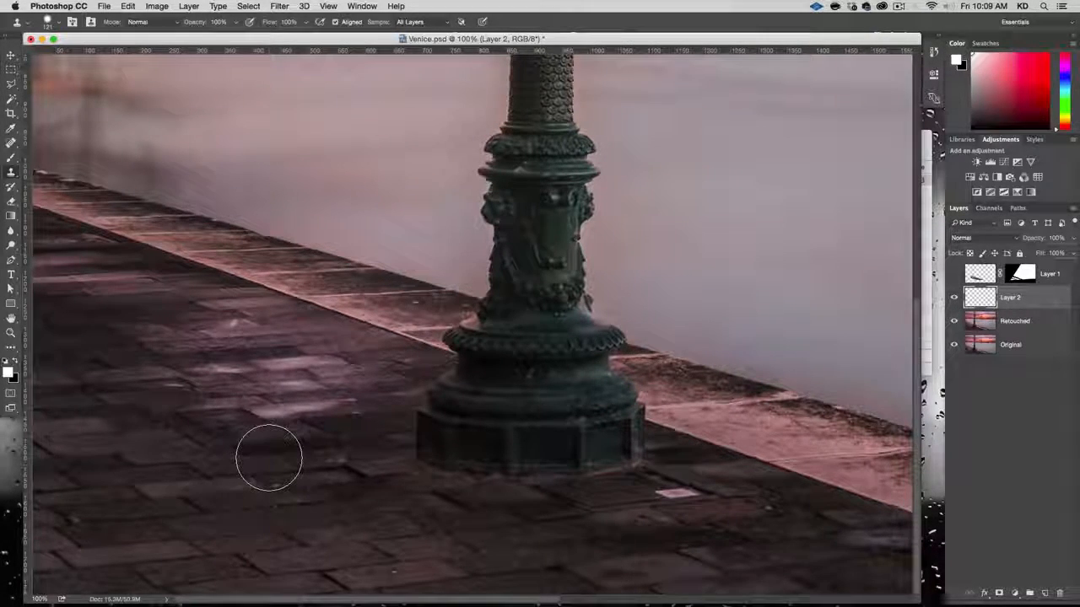
Step: Sample the paving beside the base, try a clone stroke over the water beside the post, and undo it
left_click(269, 455, "alt")
right_click(273, 380)
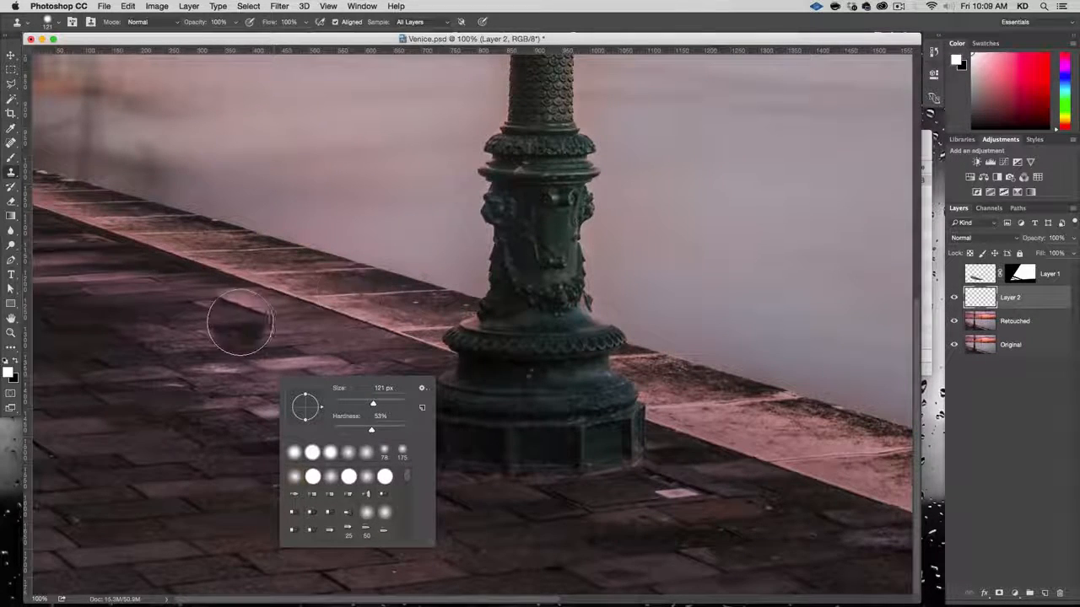
left_click(209, 357, "alt")
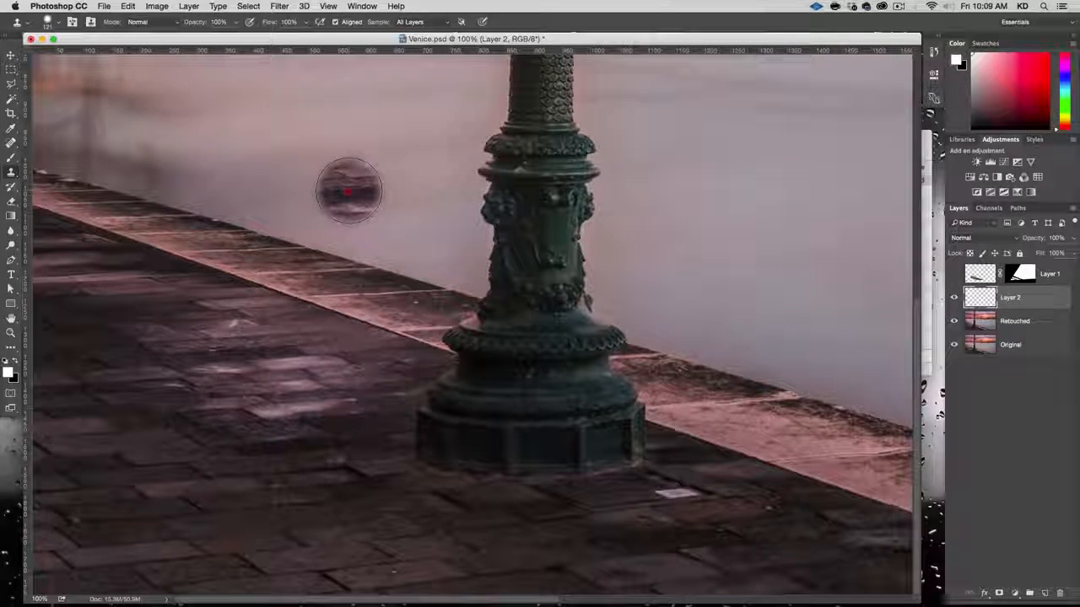
mouse_move(349, 190)
left_mouse_down()
mouse_move(363, 186)
mouse_move(348, 173)
mouse_move(295, 173)
mouse_move(329, 211)
mouse_move(376, 221)
mouse_move(418, 203)
mouse_move(413, 181)
mouse_move(351, 156)
mouse_move(308, 156)
mouse_move(289, 169)
mouse_move(376, 237)
mouse_move(422, 245)
mouse_move(451, 194)
mouse_move(358, 165)
mouse_move(334, 195)
mouse_move(350, 240)
mouse_move(455, 211)
mouse_move(396, 122)
mouse_move(333, 126)
mouse_move(363, 244)
mouse_move(384, 236)
left_mouse_up()
key("super+z")
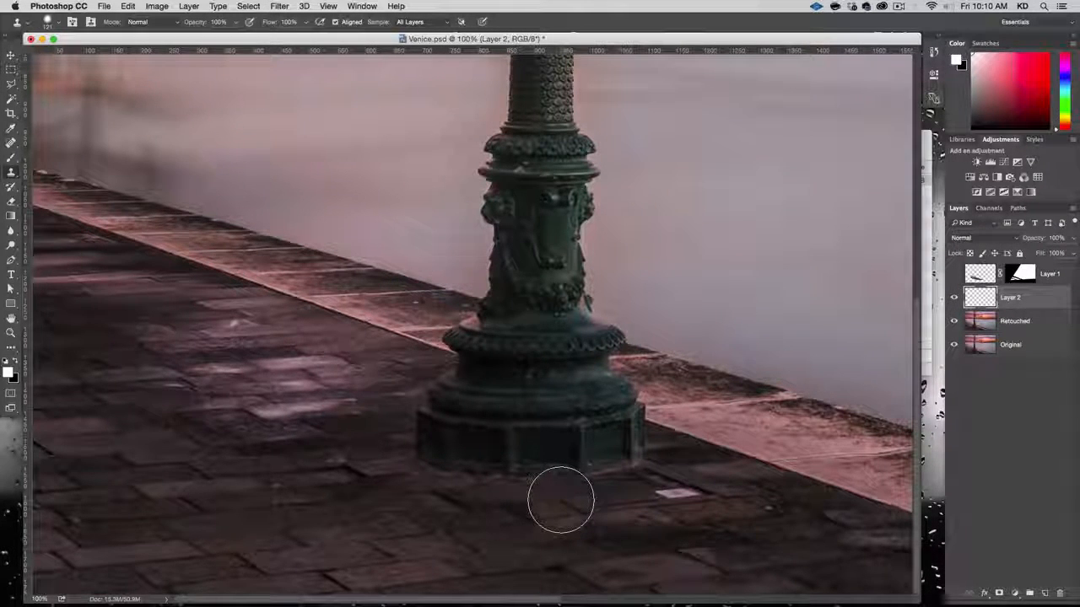
Step: Clone paving over the lower edge of the lamp post's base on the new layer, undoing the last stroke
mouse_move(561, 500)
left_mouse_down()
mouse_move(641, 492)
mouse_move(662, 477)
mouse_move(683, 483)
mouse_move(529, 480)
mouse_move(646, 461)
mouse_move(637, 452)
mouse_move(514, 478)
left_mouse_up()
left_click_drag(489, 483, 430, 483)
left_click_drag(533, 504, 464, 453)
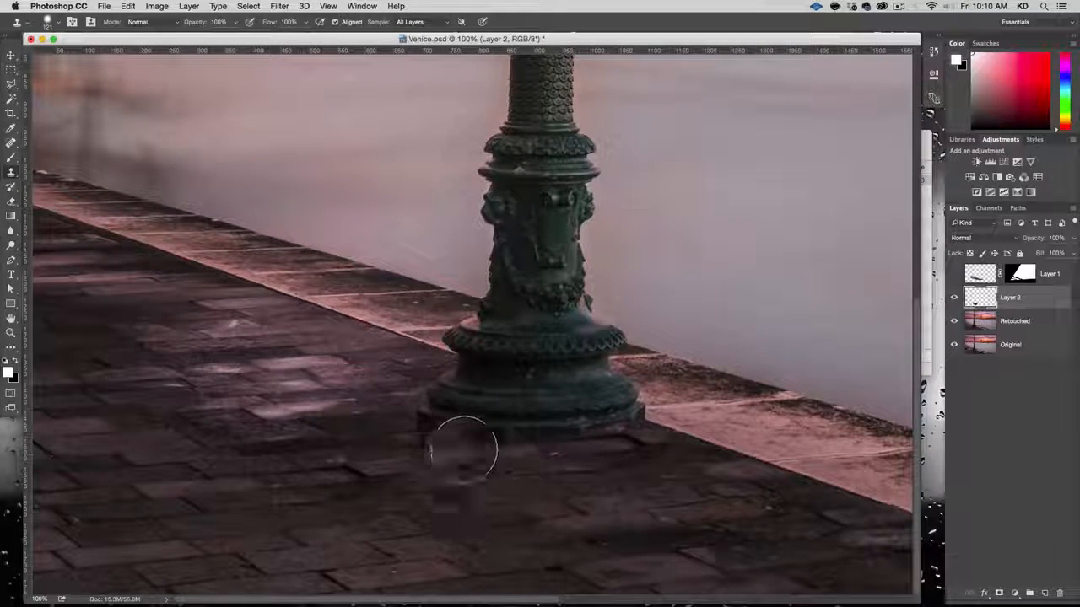
left_click_drag(432, 436, 435, 455)
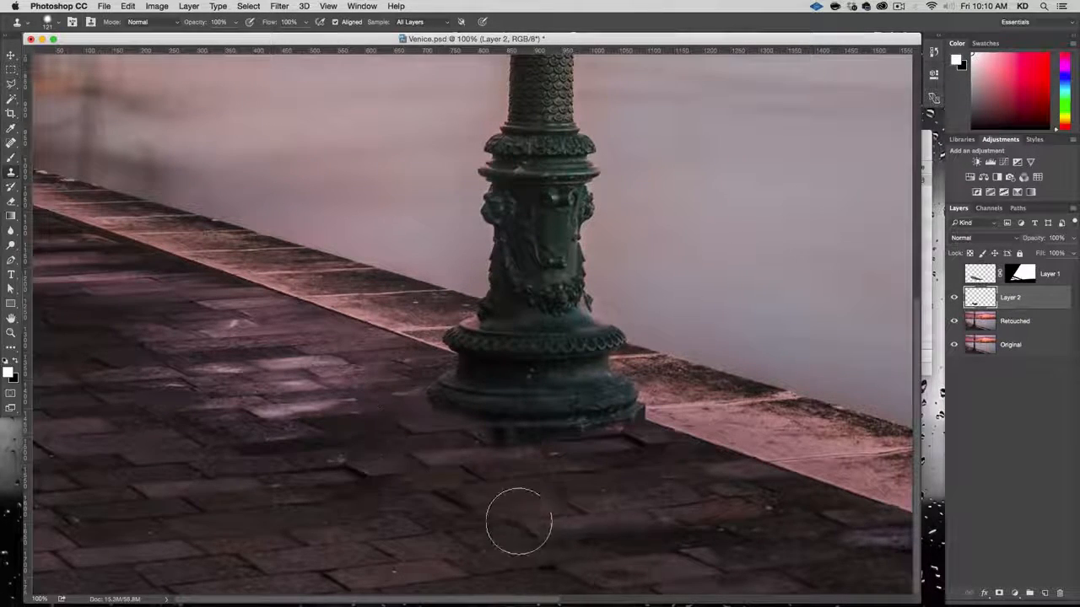
key("super+z")
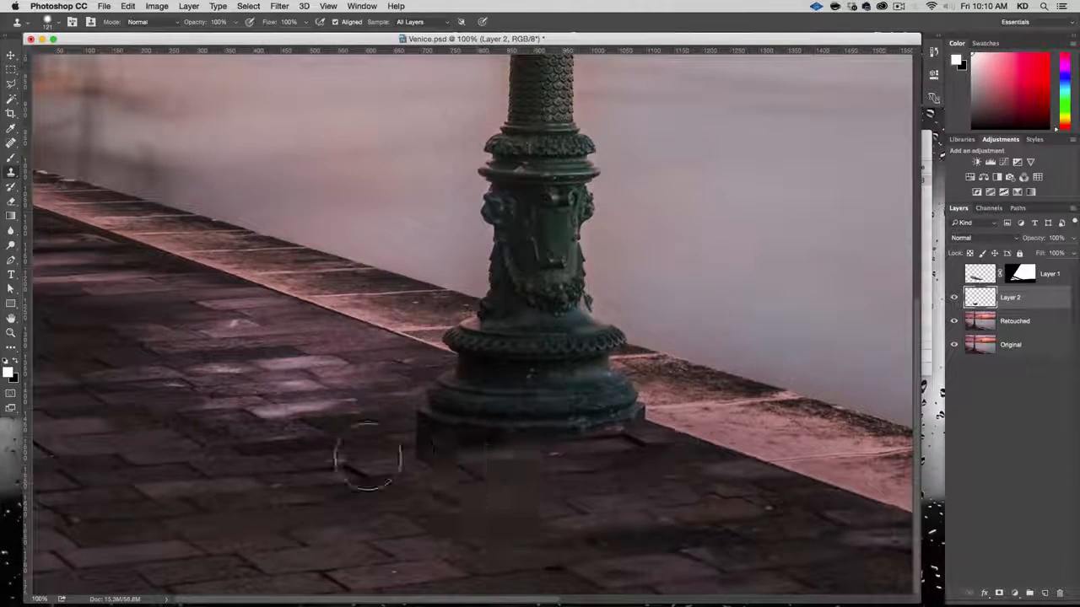
Step: Clone freshly sampled paving over the base's foot and middle section, and check the coverage with the curb copy shown briefly
left_click(267, 476, "alt")
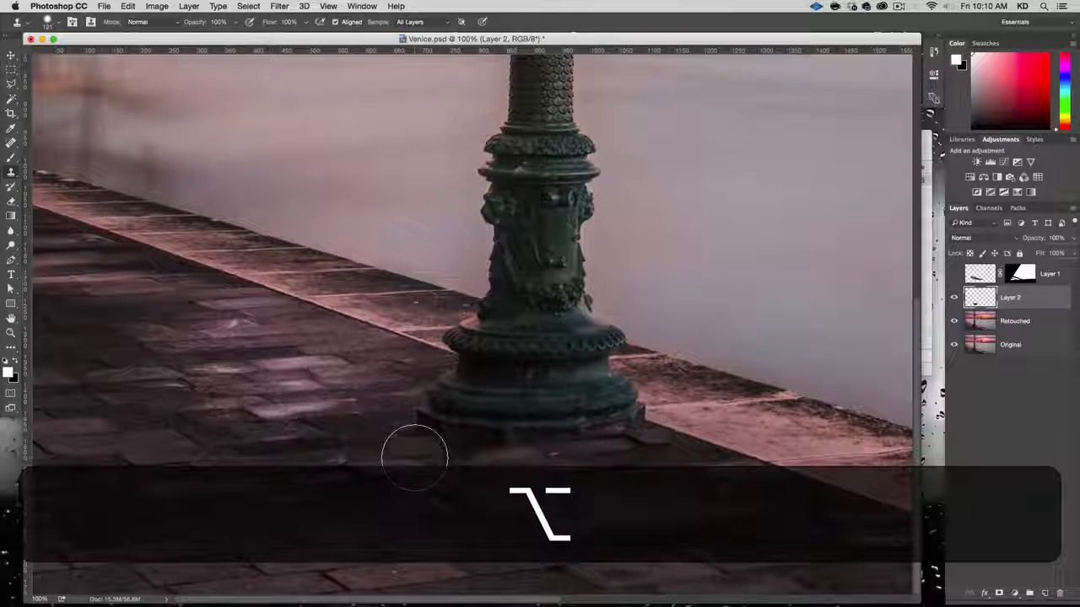
mouse_move(414, 457)
left_mouse_down()
mouse_move(564, 438)
mouse_move(504, 459)
mouse_move(570, 442)
mouse_move(490, 518)
mouse_move(571, 441)
mouse_move(567, 424)
mouse_move(495, 429)
mouse_move(565, 444)
mouse_move(583, 435)
mouse_move(465, 472)
mouse_move(441, 389)
mouse_move(506, 415)
mouse_move(368, 380)
mouse_move(387, 479)
mouse_move(365, 517)
mouse_move(456, 525)
mouse_move(292, 482)
mouse_move(302, 492)
mouse_move(335, 494)
mouse_move(334, 484)
mouse_move(307, 510)
mouse_move(367, 523)
mouse_move(336, 511)
mouse_move(358, 513)
mouse_move(347, 525)
mouse_move(358, 523)
mouse_move(349, 500)
mouse_move(330, 505)
mouse_move(357, 475)
mouse_move(349, 472)
mouse_move(505, 478)
mouse_move(508, 458)
mouse_move(605, 457)
mouse_move(419, 416)
mouse_move(414, 437)
mouse_move(453, 481)
mouse_move(422, 433)
mouse_move(433, 379)
mouse_move(433, 453)
mouse_move(385, 414)
mouse_move(362, 445)
mouse_move(290, 463)
left_mouse_up()
key("alt")
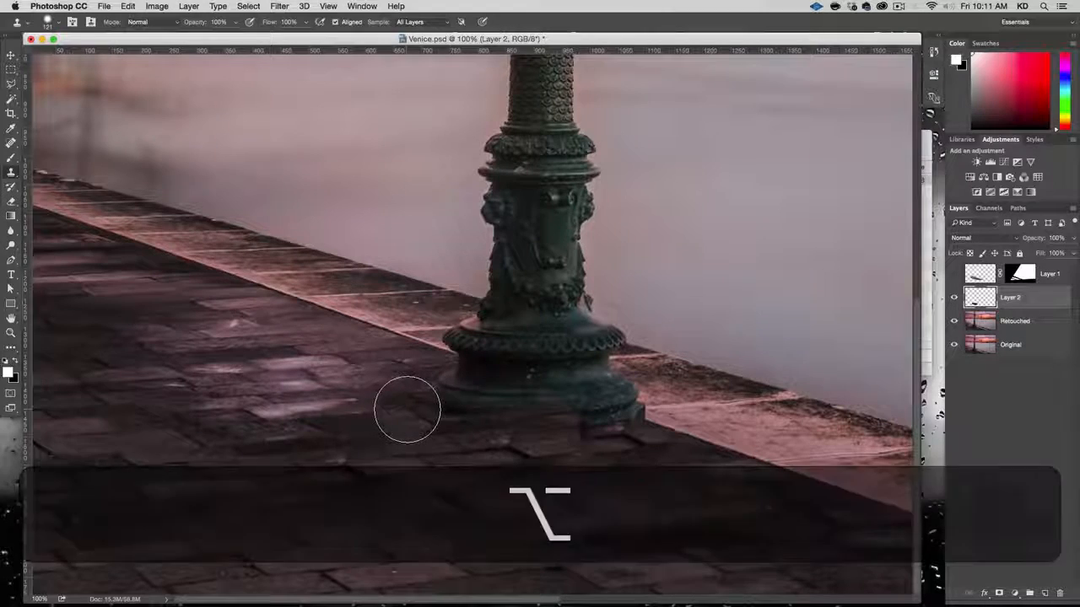
mouse_move(405, 409)
left_mouse_down()
mouse_move(538, 402)
mouse_move(562, 421)
mouse_move(537, 421)
mouse_move(581, 397)
mouse_move(599, 395)
mouse_move(580, 417)
mouse_move(589, 400)
mouse_move(581, 415)
mouse_move(635, 407)
left_mouse_up()
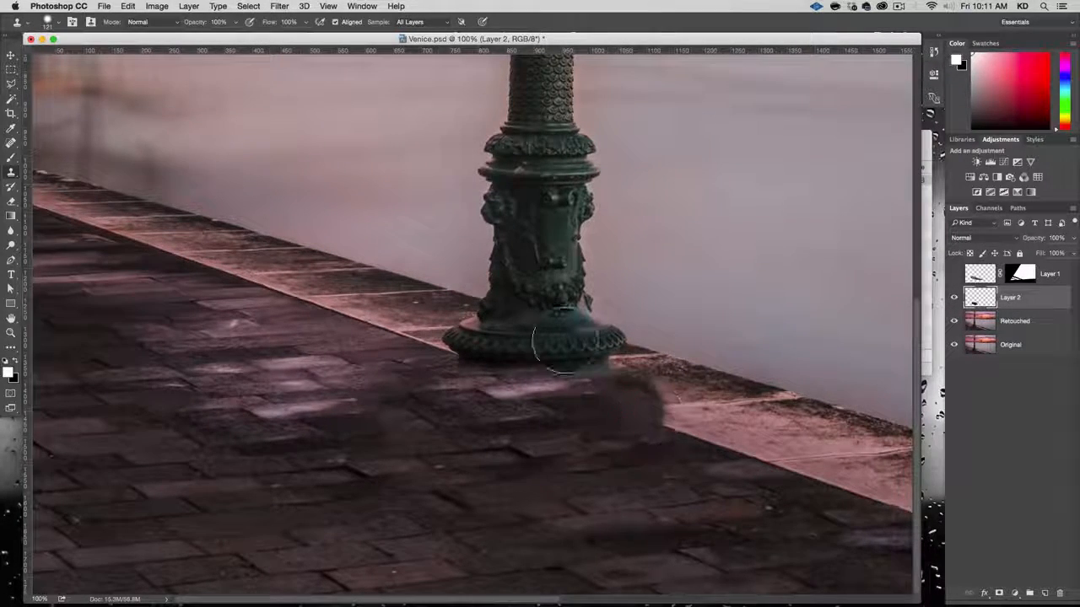
left_click(955, 275)
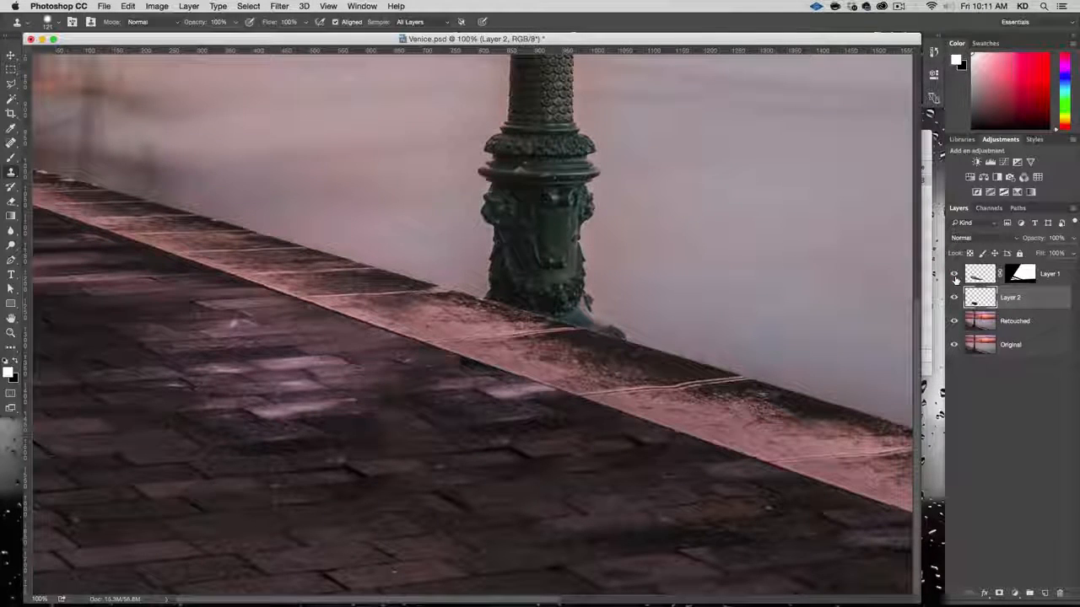
left_click(955, 275)
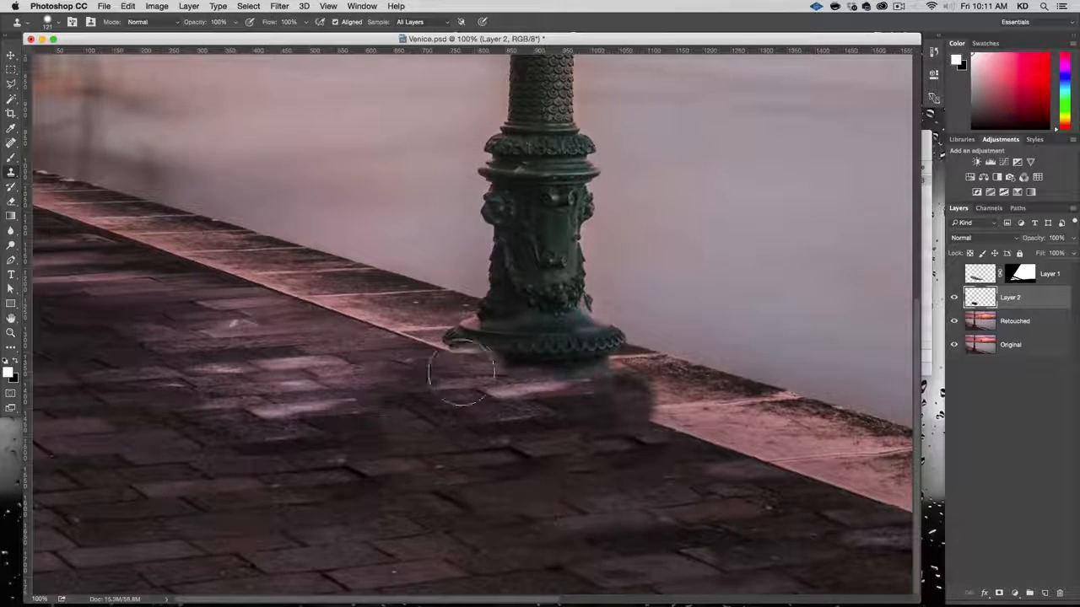
Step: Clone paving over the remaining left part of the base beside the curb, and show the curb copy layer again
key("alt")
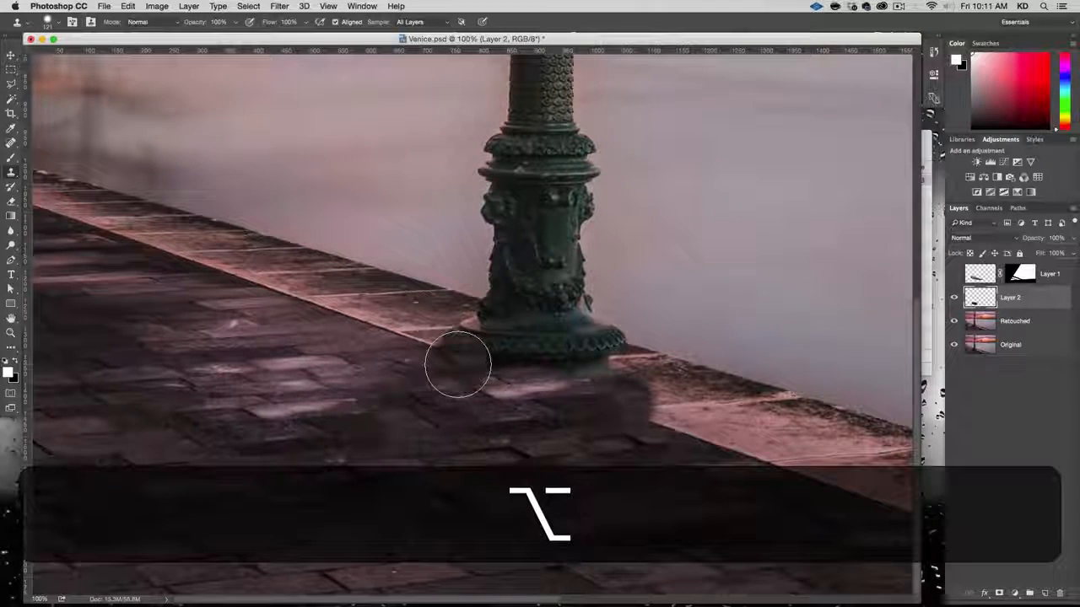
mouse_move(458, 364)
left_mouse_down()
mouse_move(477, 362)
mouse_move(512, 386)
left_mouse_up()
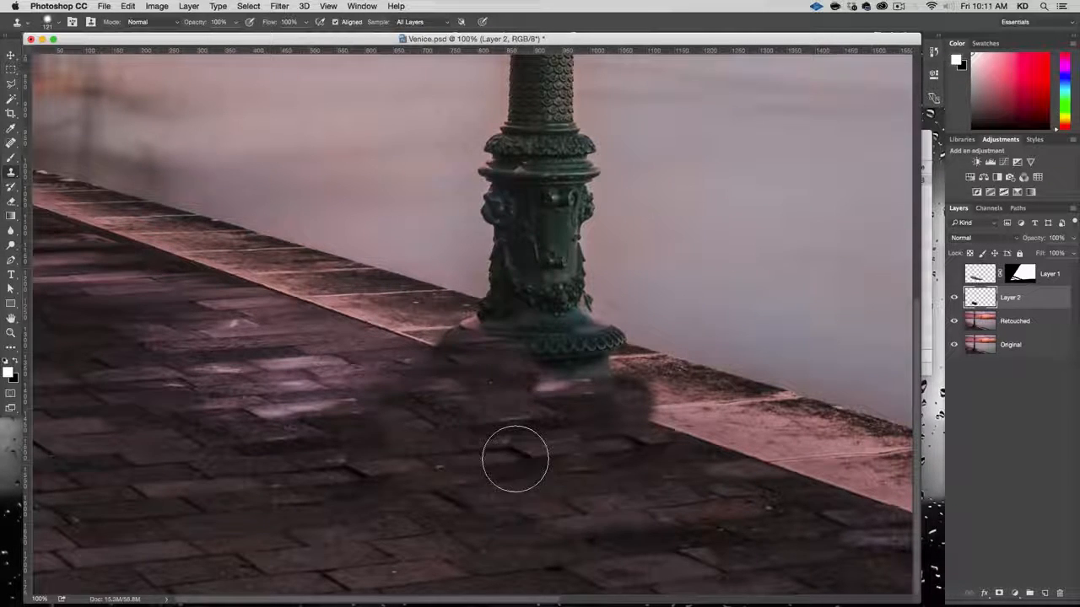
left_click(954, 274)
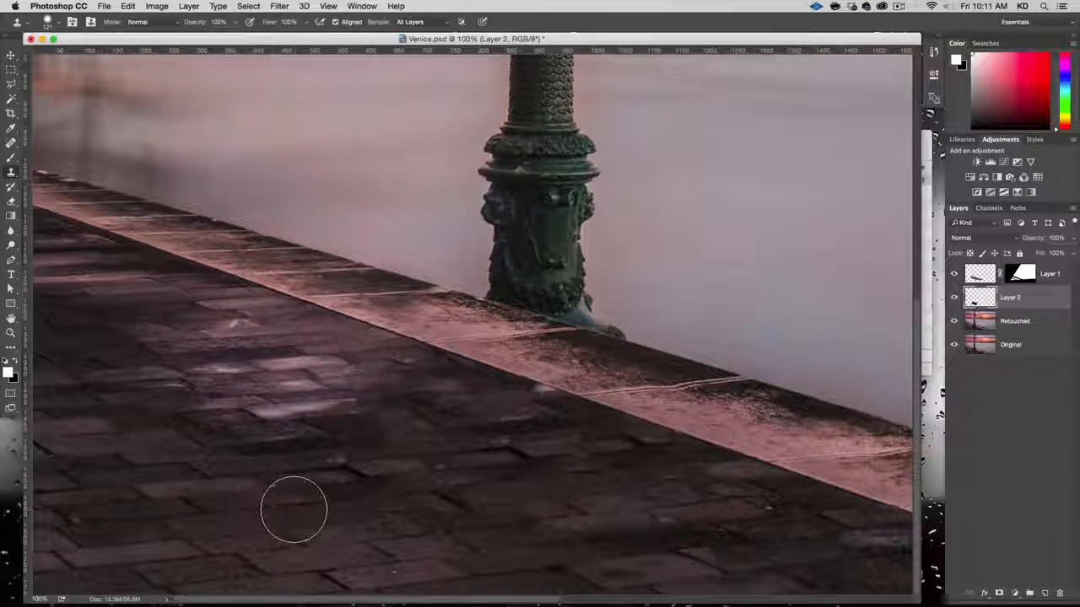
Step: Set the clone brush size to 60 px and clone paving over the smudged areas where the lamp post's base stood
right_click(311, 503)
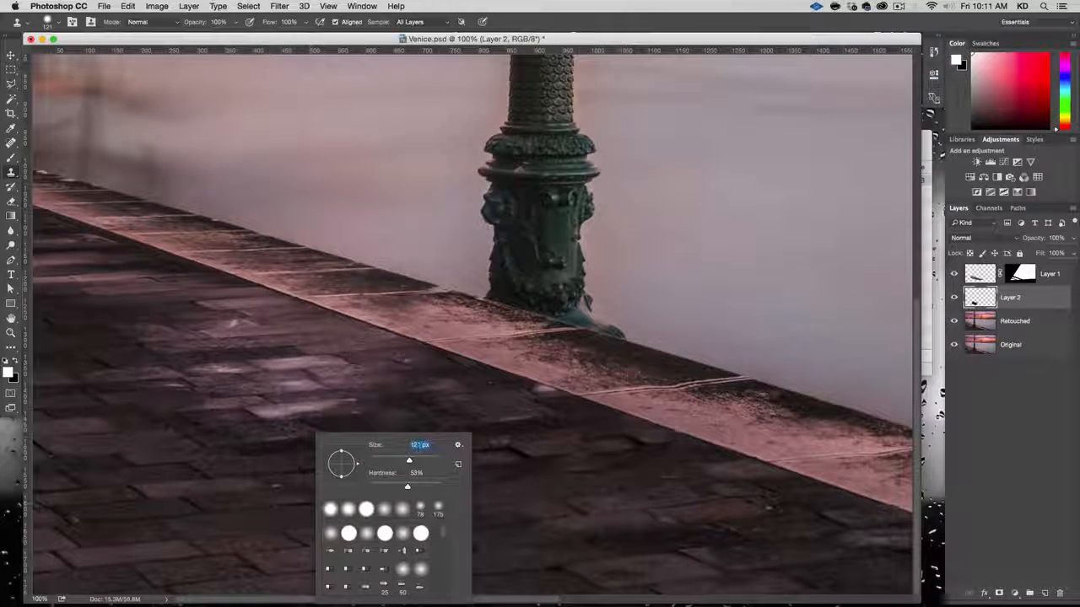
type("80")
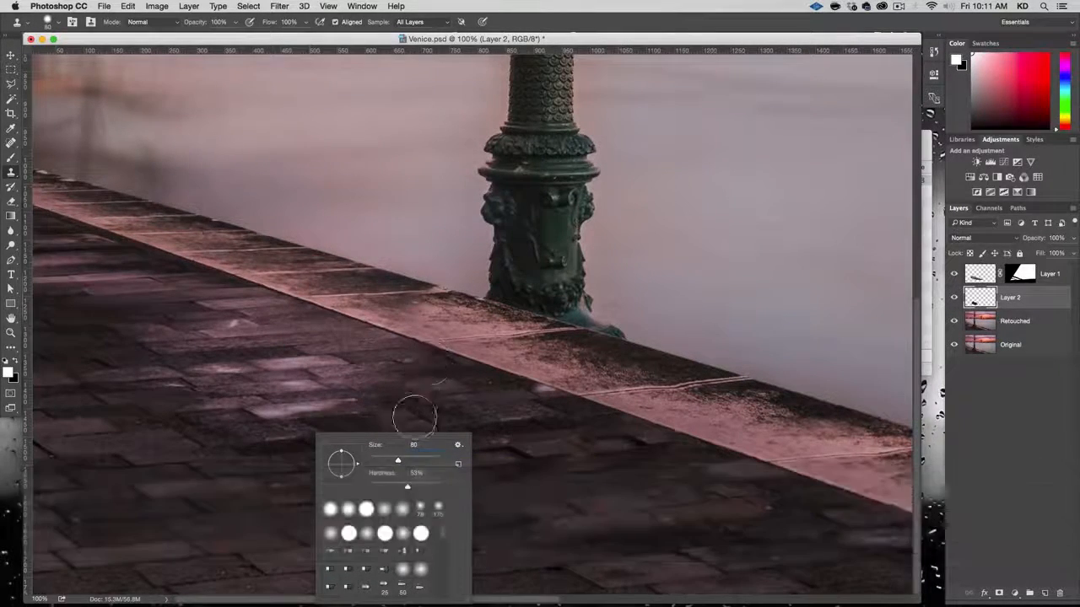
type("60")
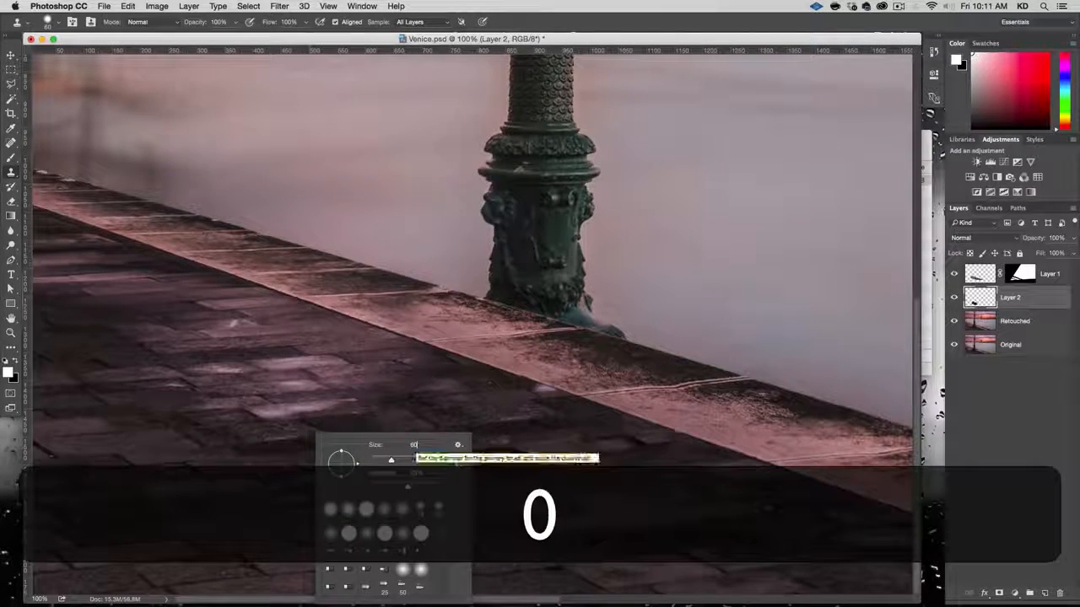
key("Return")
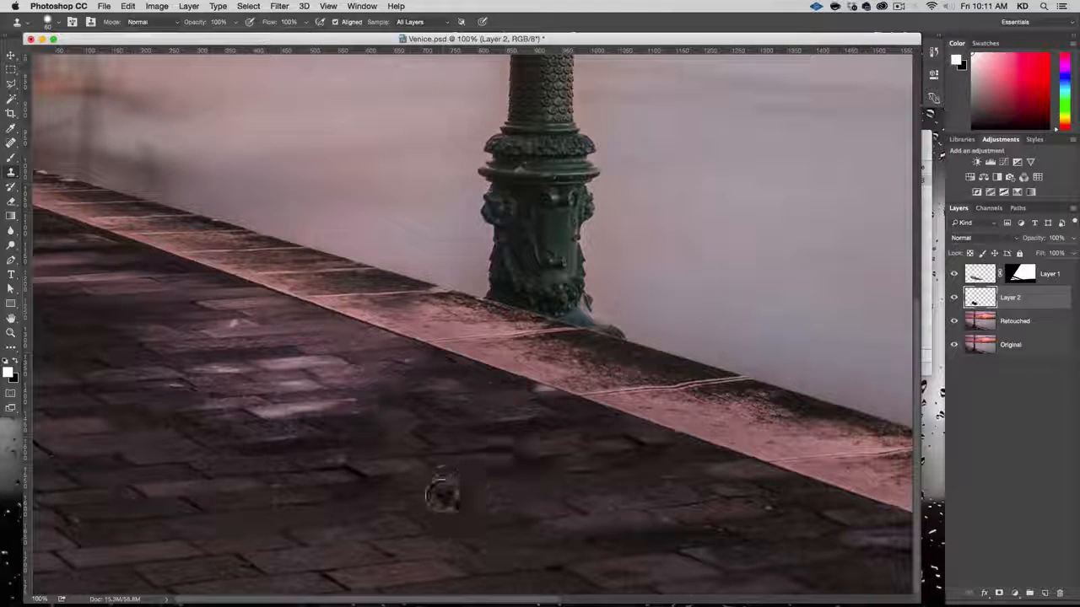
left_click(452, 512)
left_click(510, 455)
left_click(632, 444)
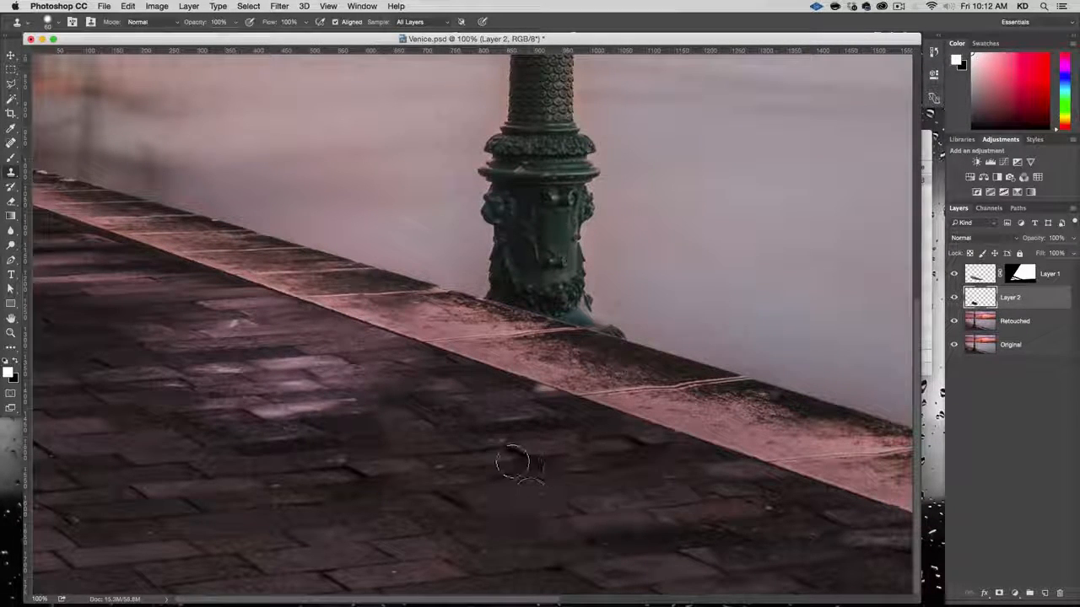
Step: Sample a brick edge in the patched paving and clone it over the blurred bricks just beside it
key("alt")
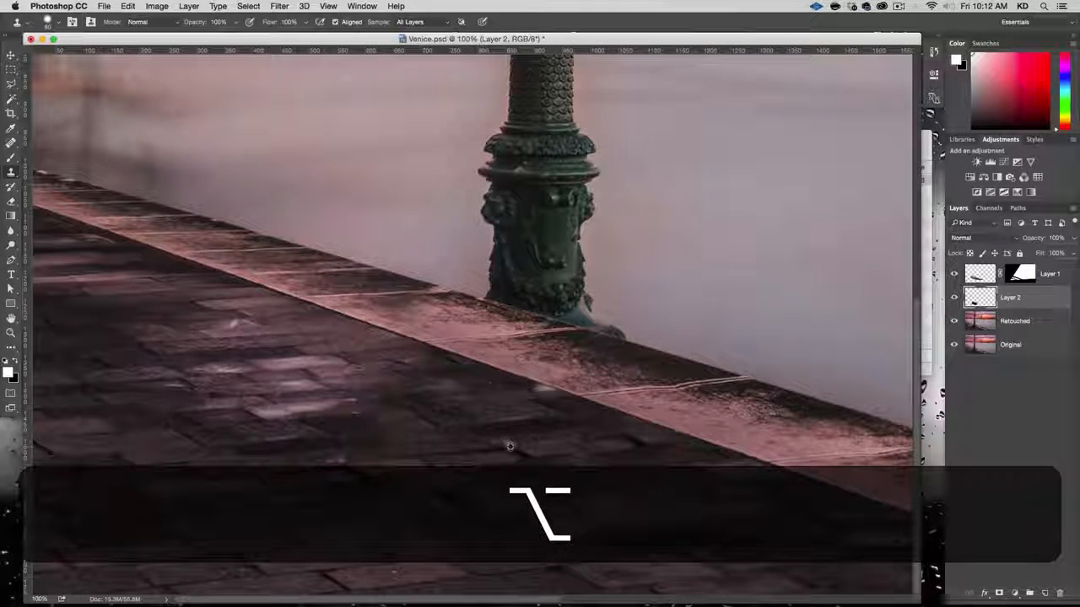
left_click_drag(511, 453, 467, 455)
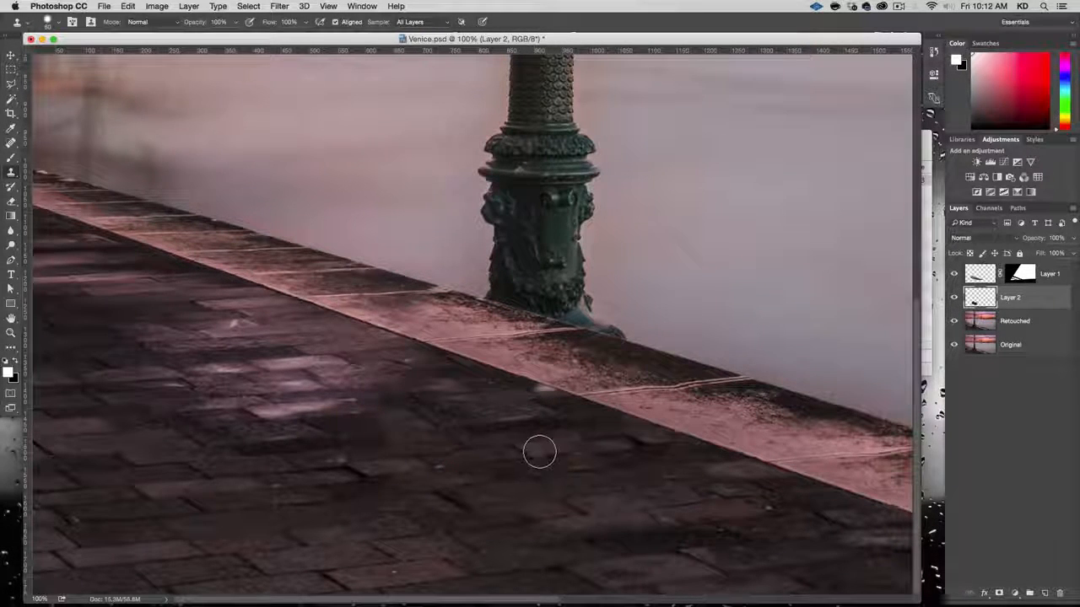
left_click(572, 445)
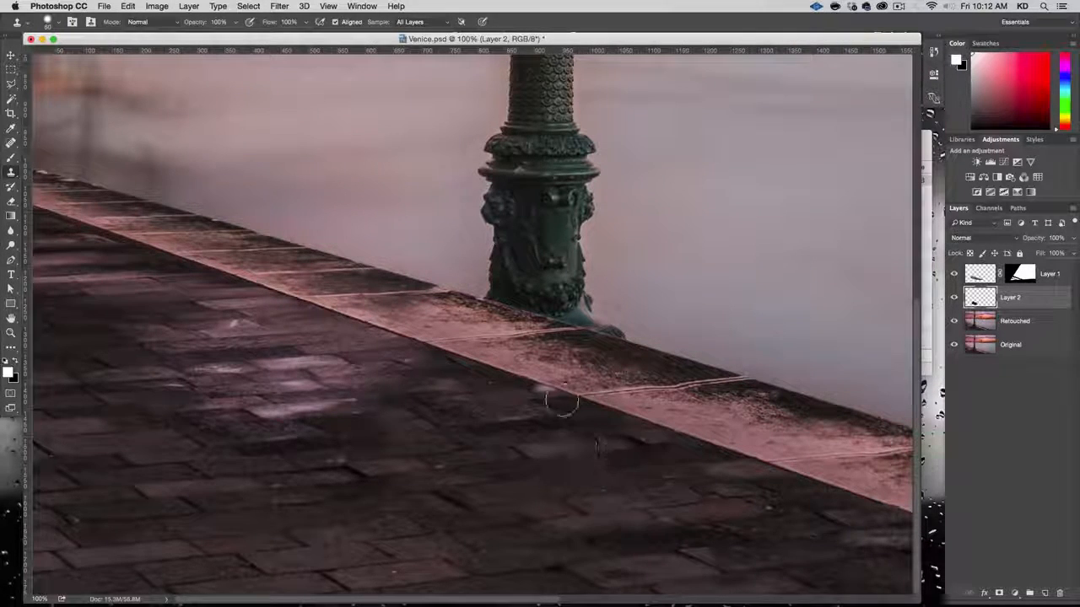
Step: Clone sampled paving over the light speck along the curb's lower edge, and resample the dark paving beside the curb
key("alt")
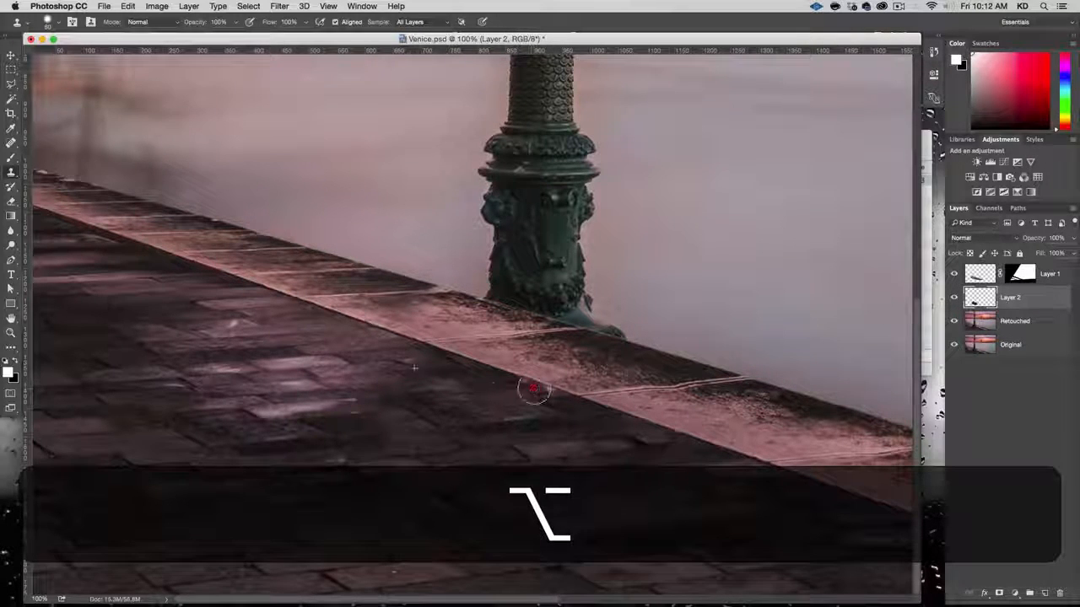
left_click_drag(533, 388, 550, 395)
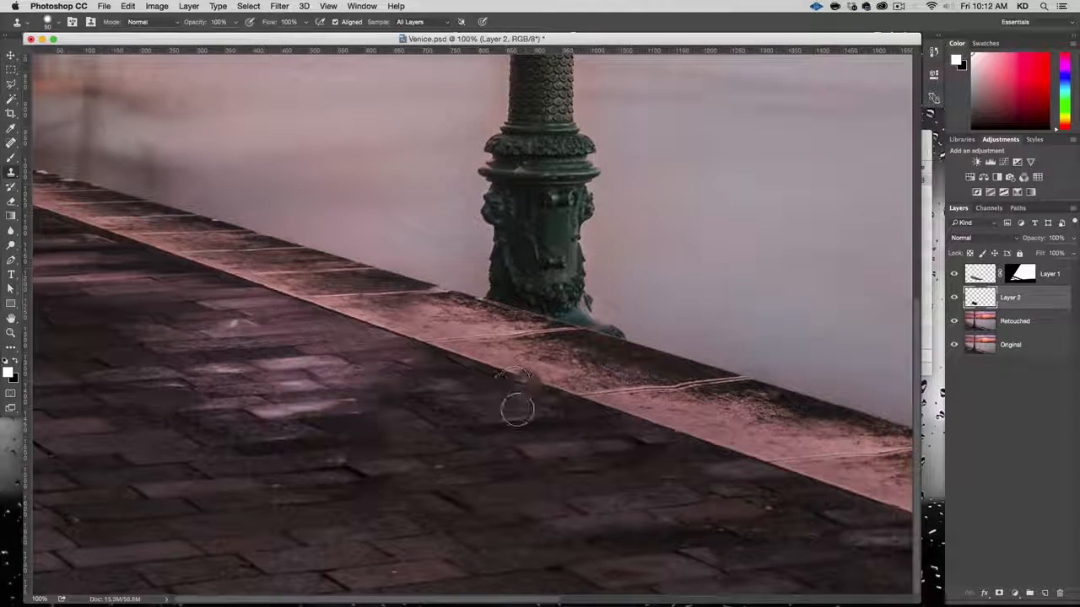
key("alt")
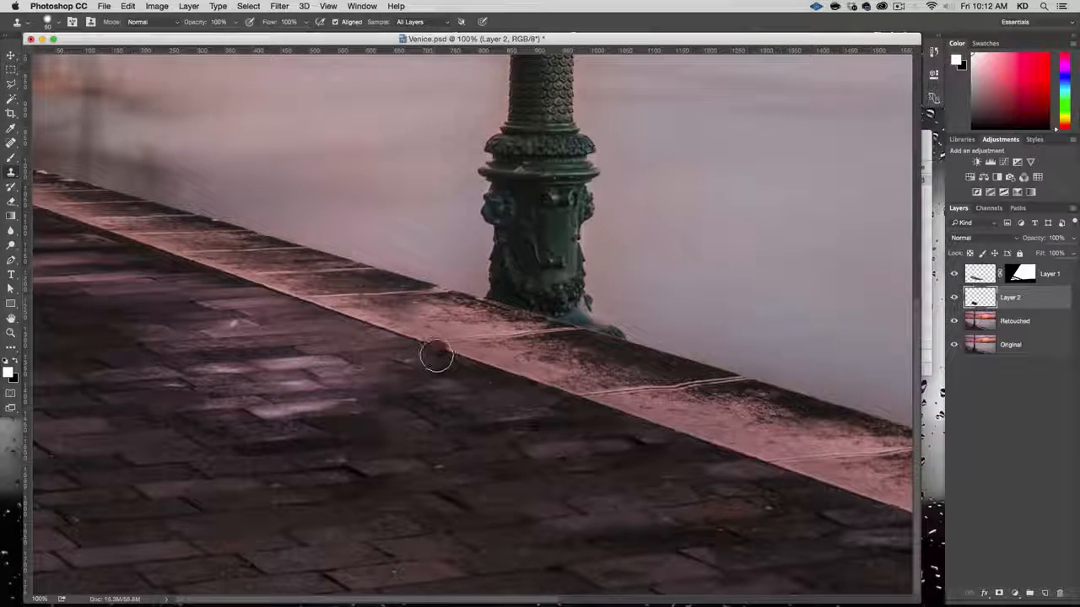
key("alt")
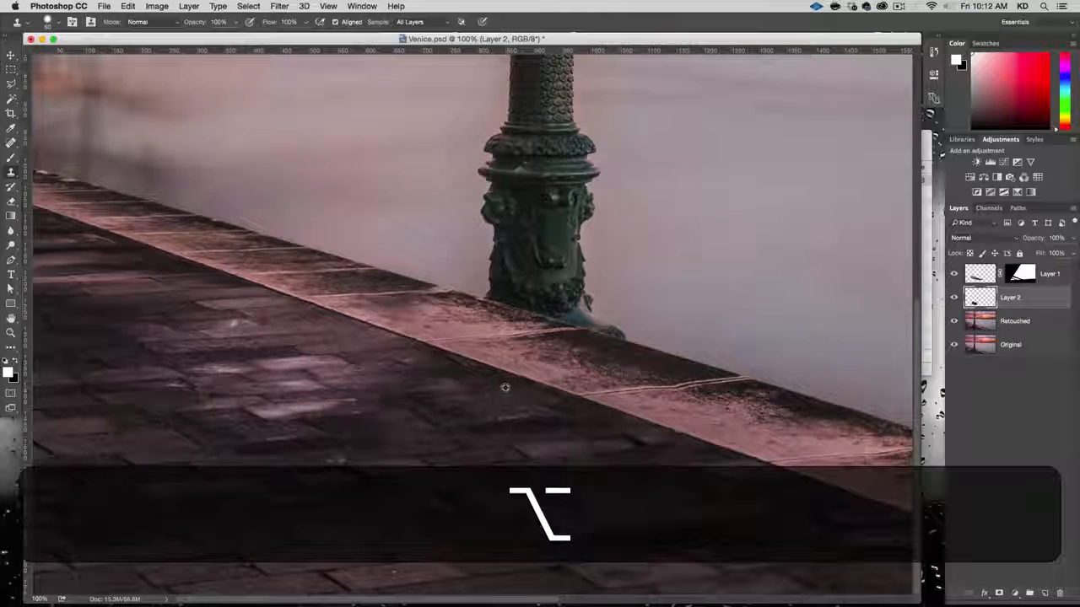
left_click(456, 365, "alt")
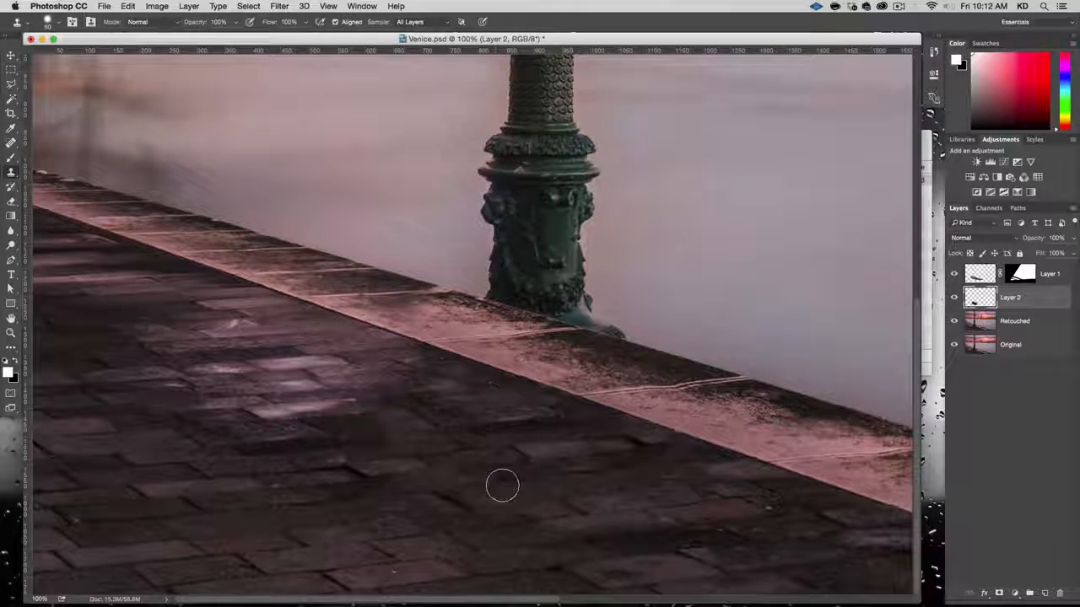
Step: Clone resampled bricks over the blurred patches in the foreground paving and towards the curb
key("alt")
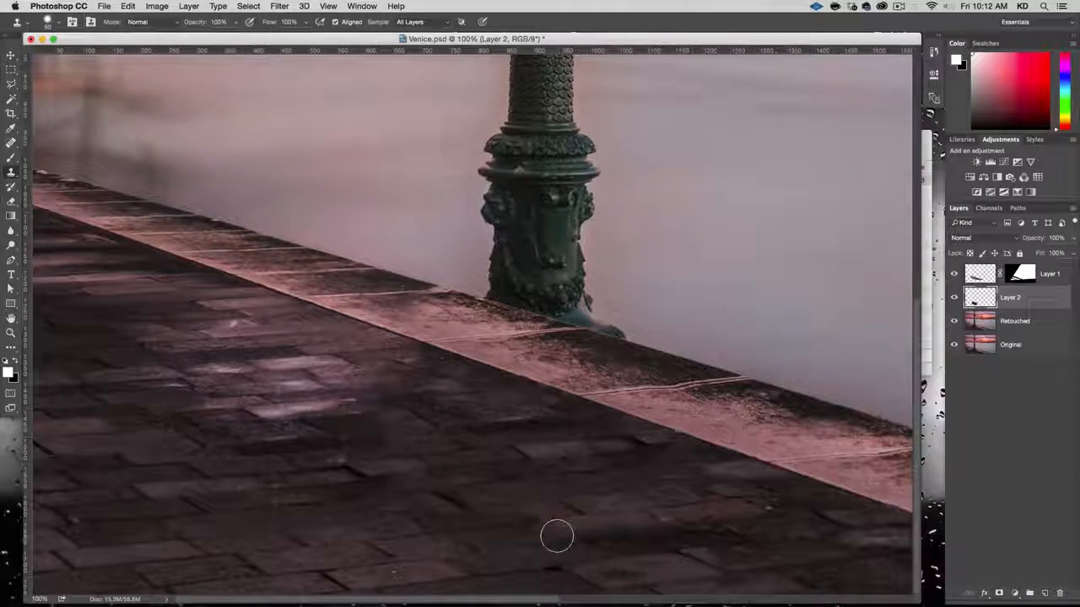
left_click(556, 538)
key("alt")
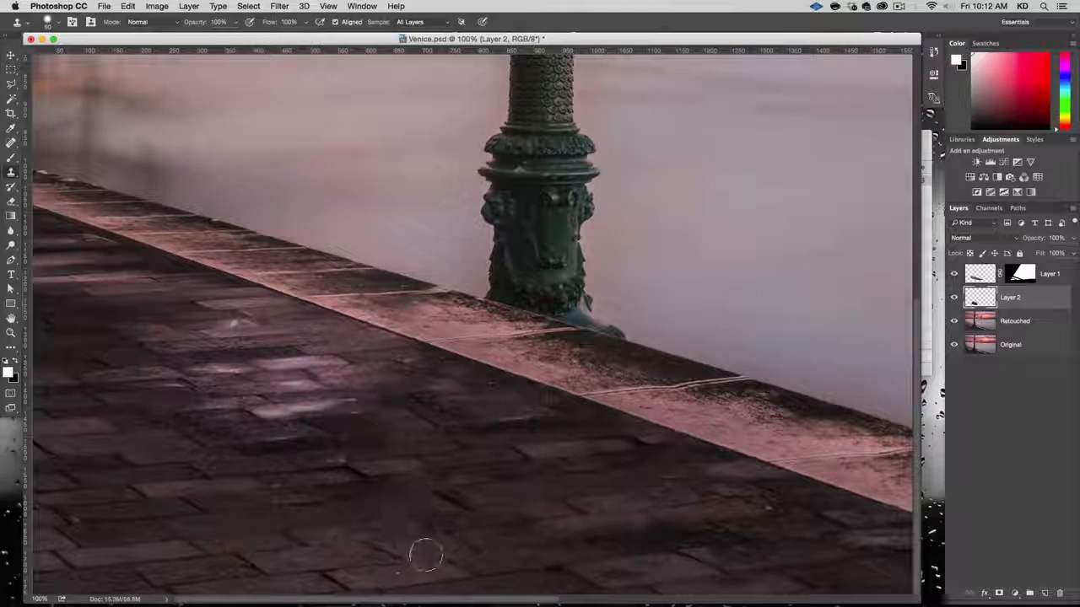
left_click(705, 481)
left_click(636, 441)
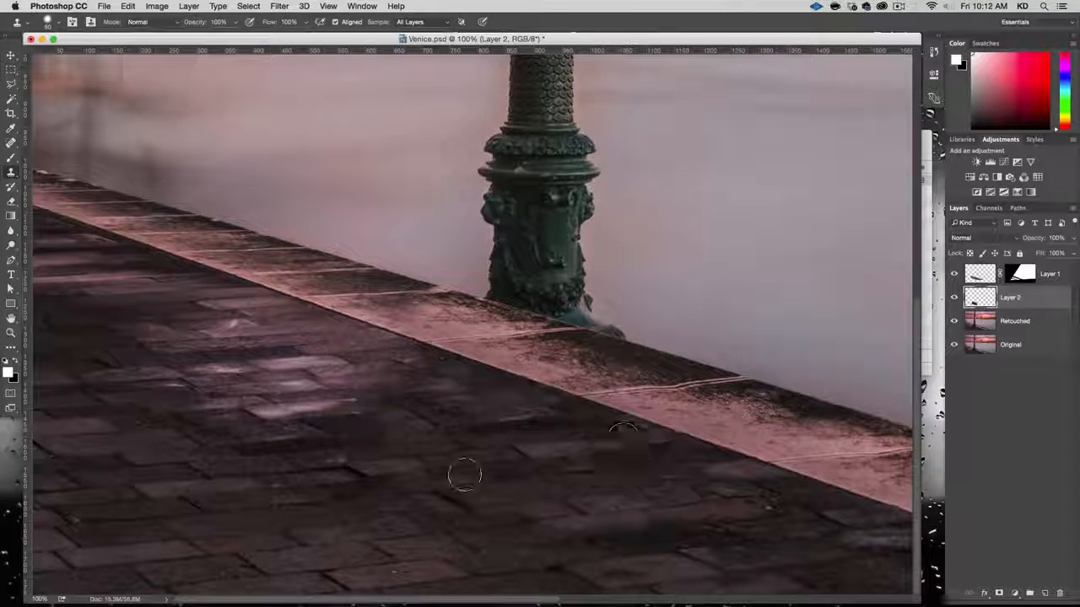
Step: Clone paving from a clean brick joint over the smudged bricks, and cover the dark repeated joint near the curb with fresh samples
left_click(356, 473, "alt")
left_click(631, 495)
key("alt")
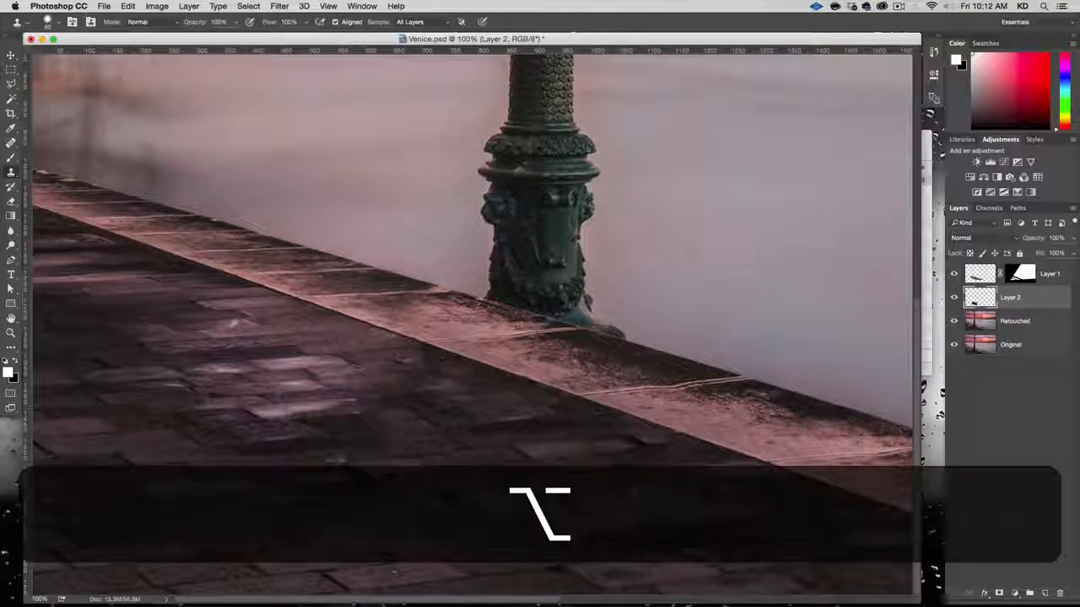
left_click(647, 447, "alt")
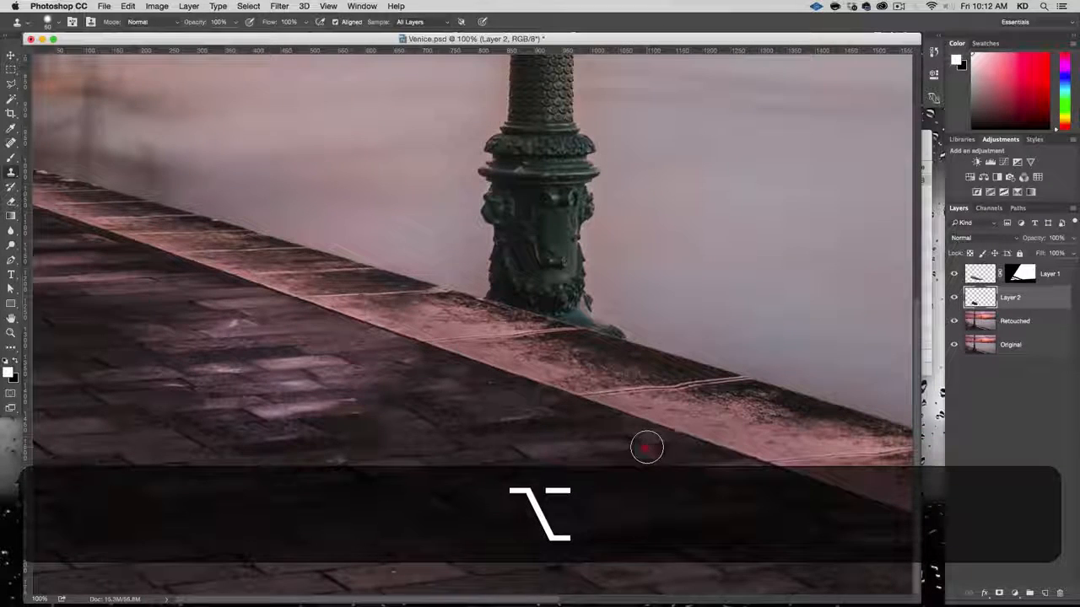
mouse_move(646, 448)
left_mouse_down()
mouse_move(621, 438)
mouse_move(625, 428)
left_mouse_up()
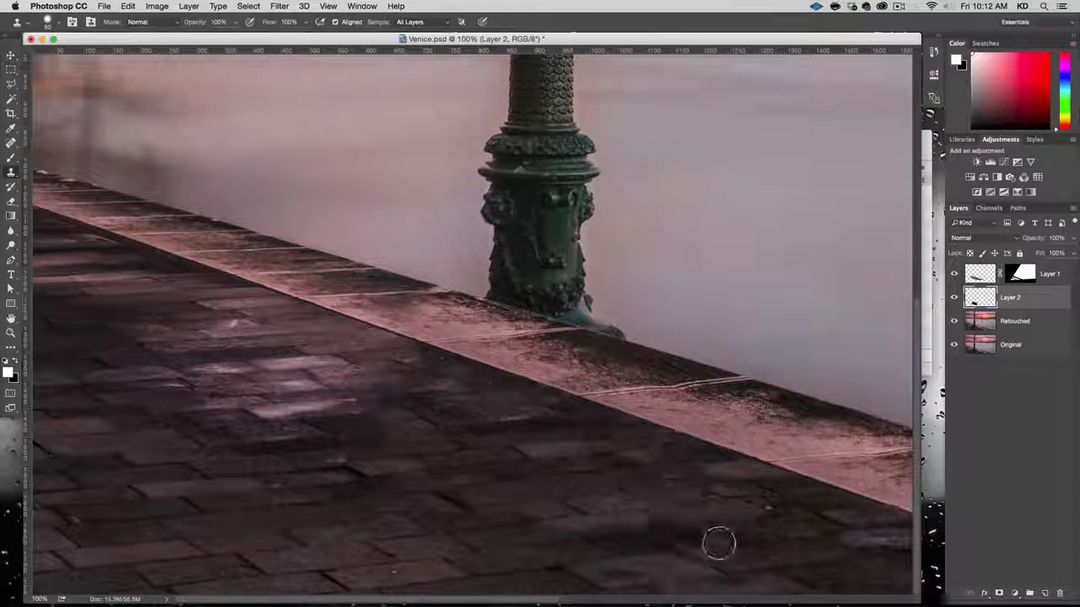
Step: Lower the clone brush's hardness to 16%, keeping its size at 60 px
right_click(684, 511)
left_click(762, 486)
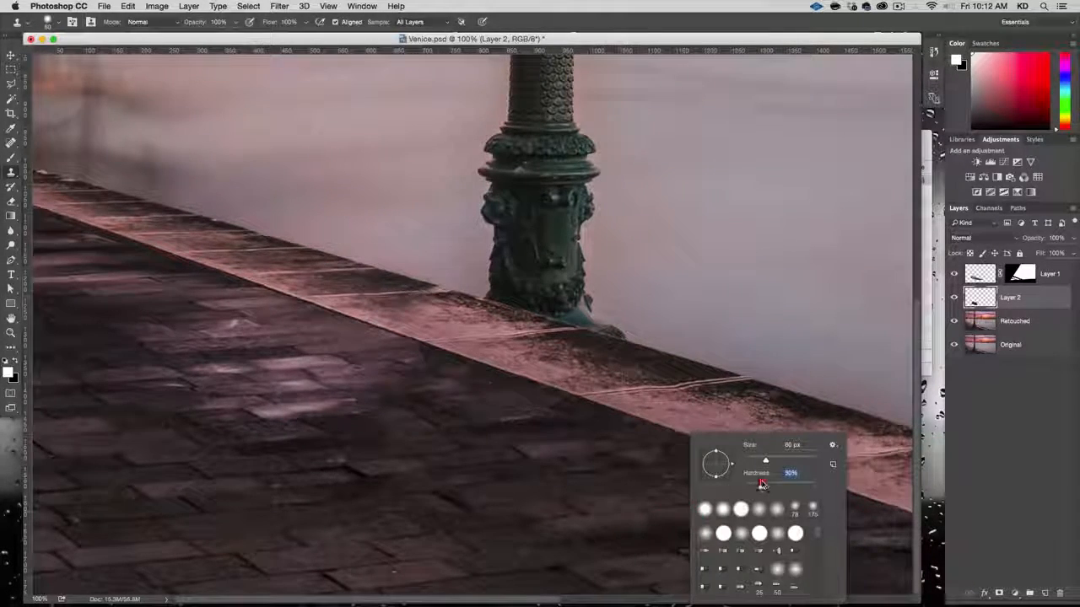
key("Return")
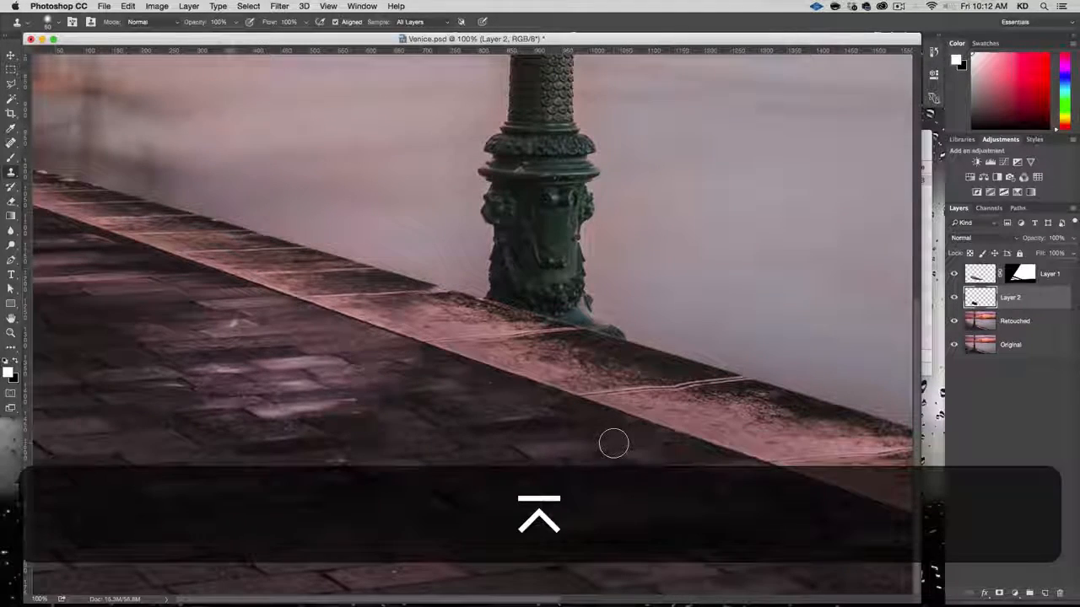
right_click(614, 442)
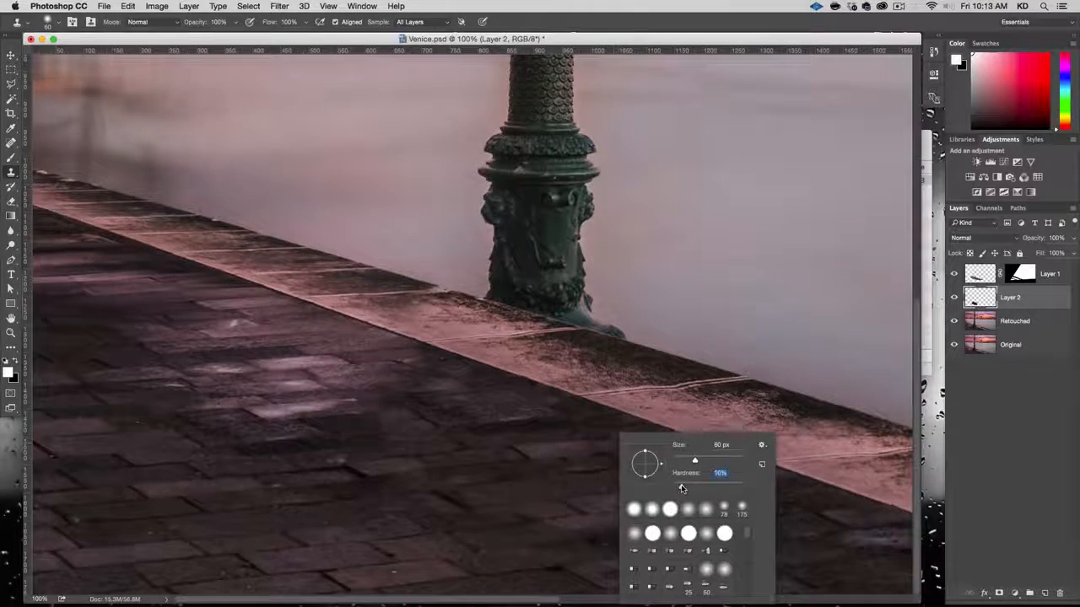
key("Return")
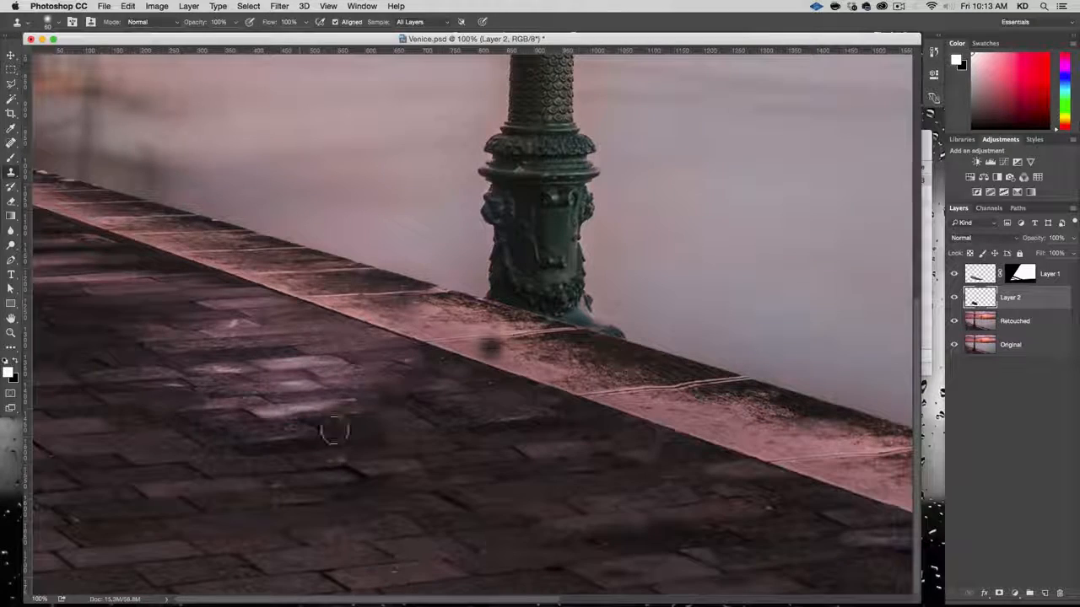
Step: Try cloning sampled paving over the bricks just below the curb, and undo the last strokes
key("alt")
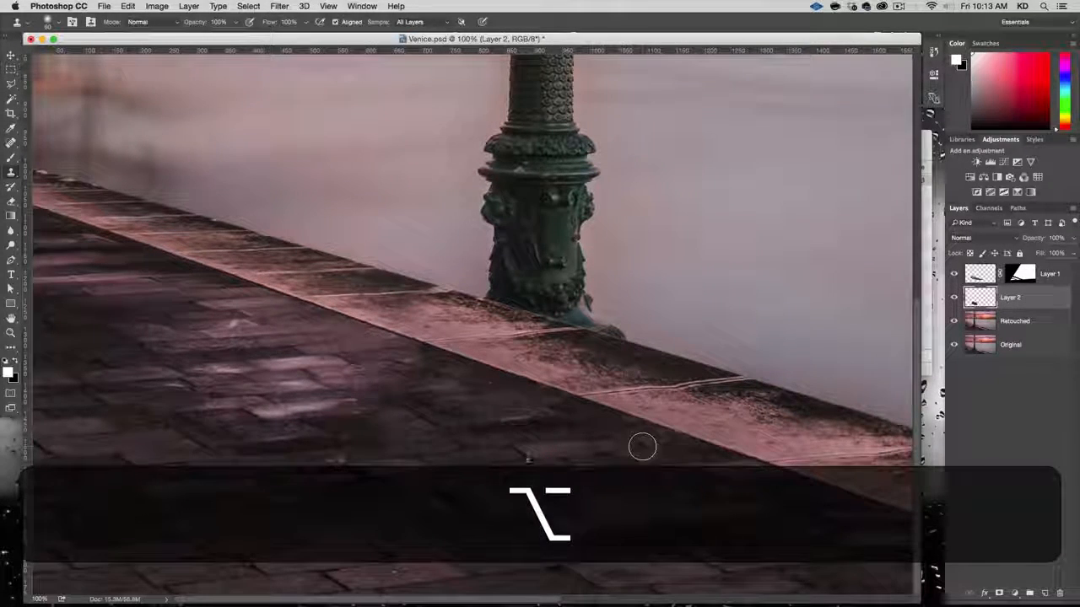
mouse_move(642, 447)
left_mouse_down()
mouse_move(627, 447)
mouse_move(681, 441)
left_mouse_up()
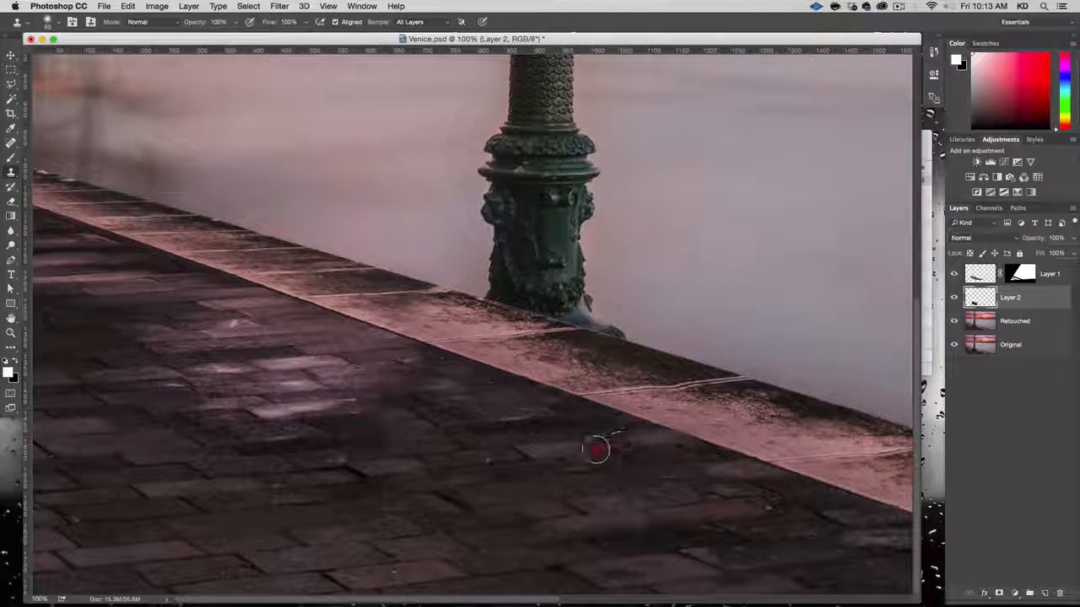
left_click_drag(596, 449, 579, 465)
key("super+z")
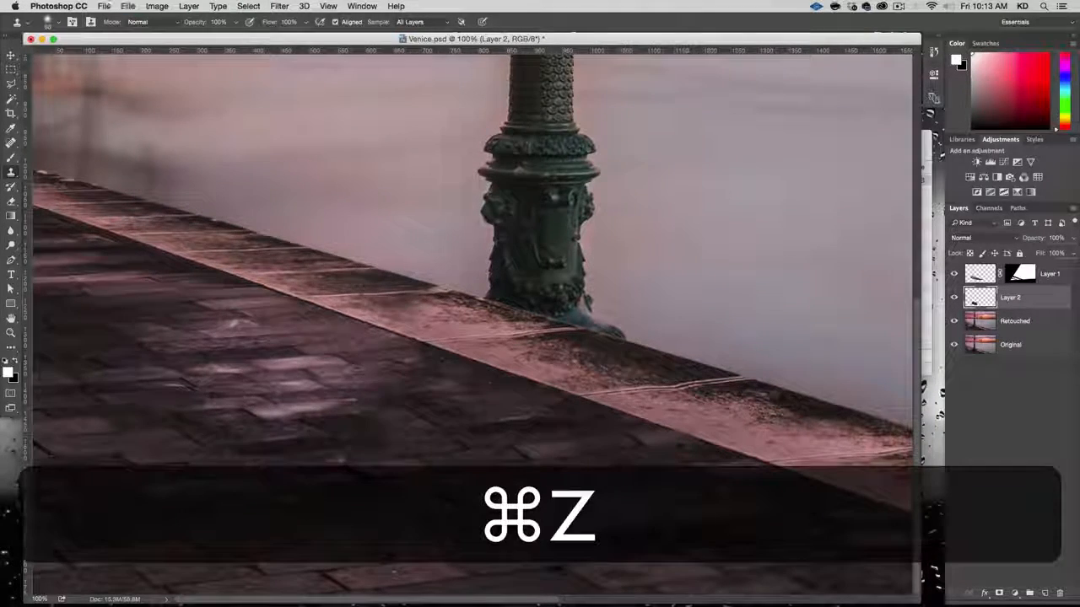
key("alt+super+z")
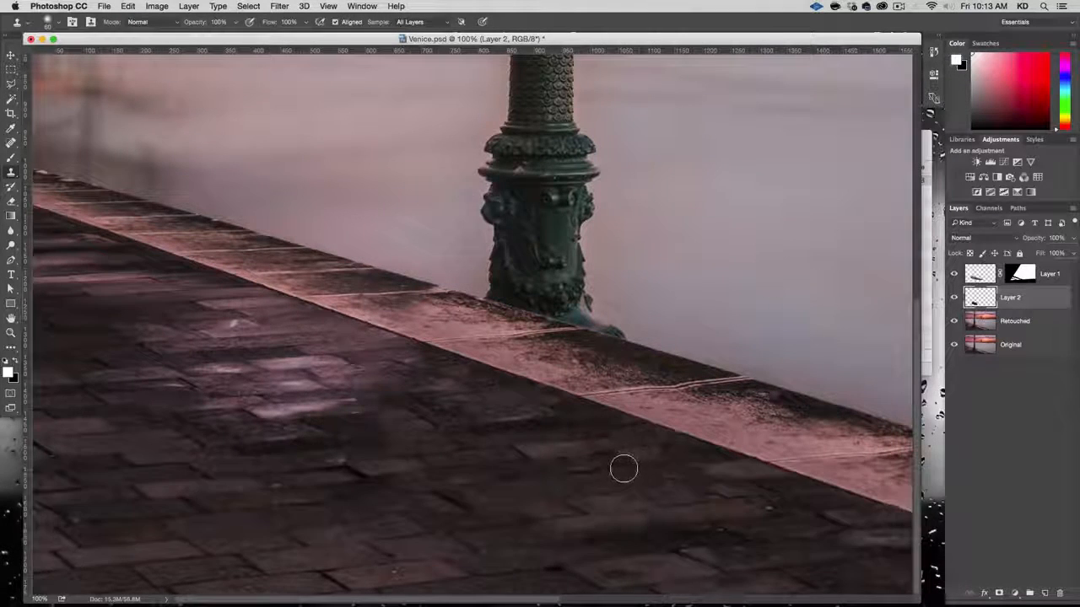
Step: Clone freshly sampled paving along the curb's lower edge, right of the former base, and resample the bricks there
key("alt")
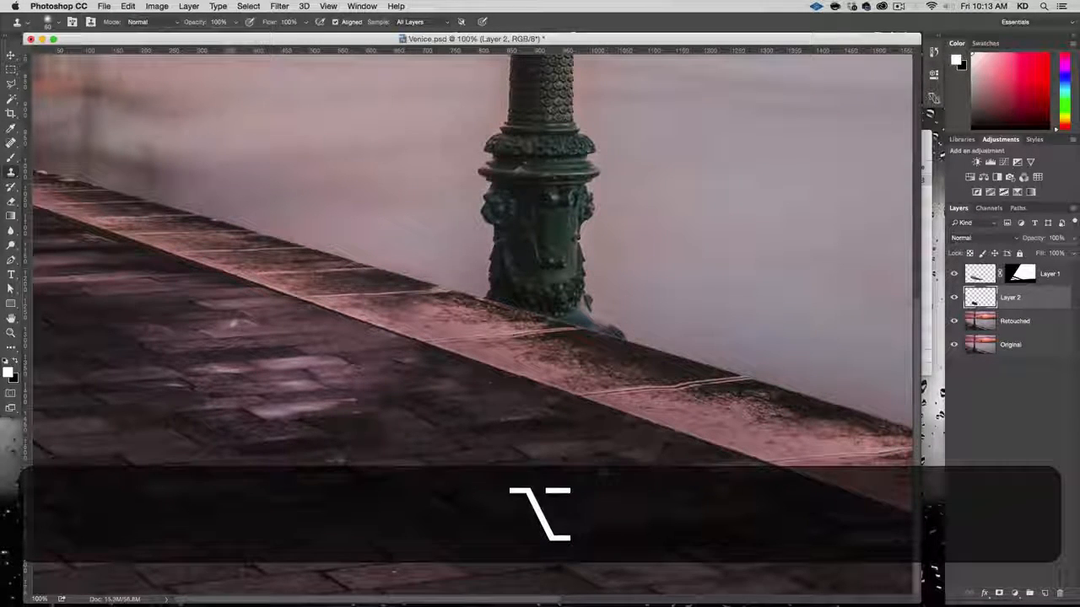
left_click(634, 449)
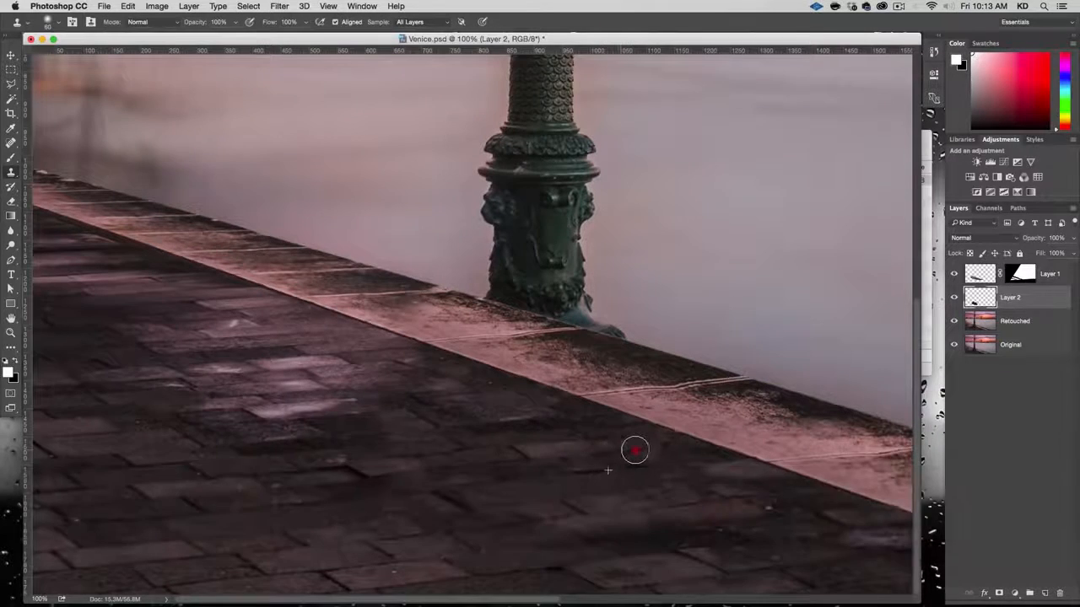
mouse_move(665, 445)
left_mouse_down()
mouse_move(655, 452)
mouse_move(701, 443)
left_mouse_up()
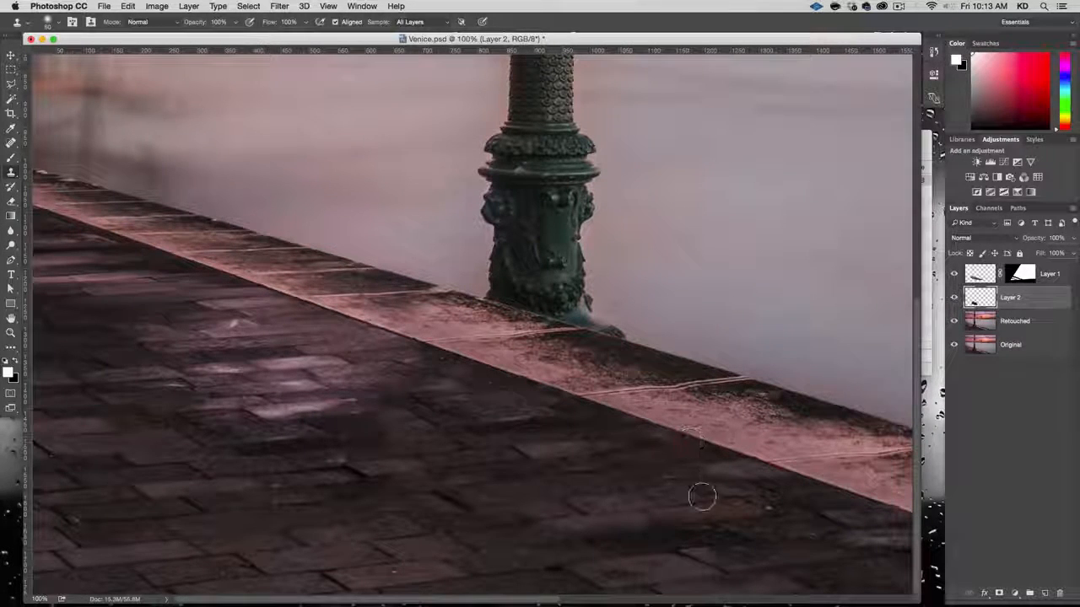
key("alt")
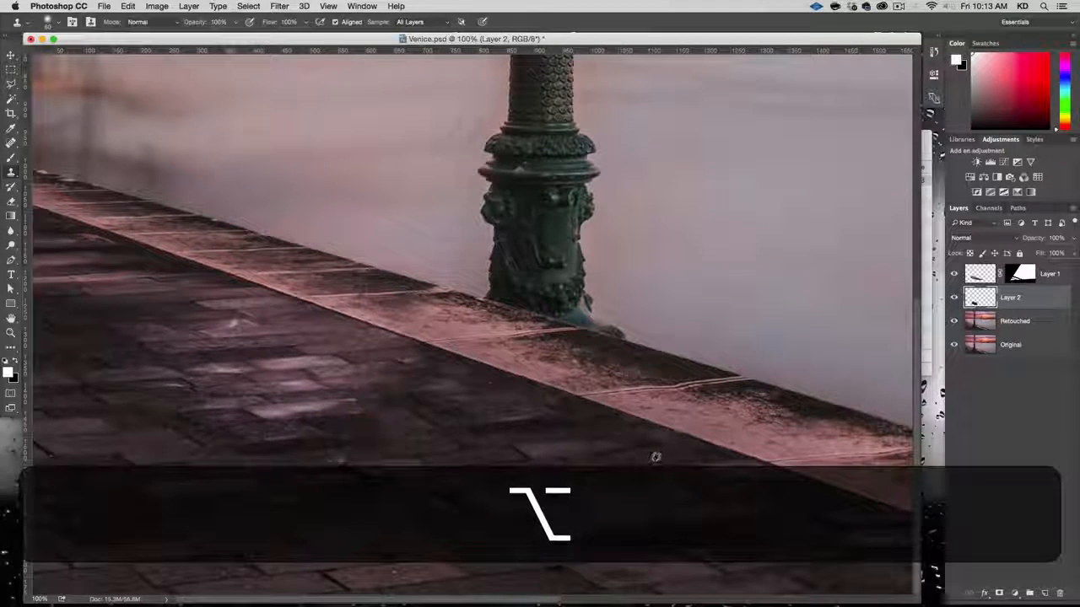
left_click(655, 457, "alt")
Step: Clone newly sampled bricks over the remaining smudged paving in the middle of the patched area and just below the curb
key("alt")
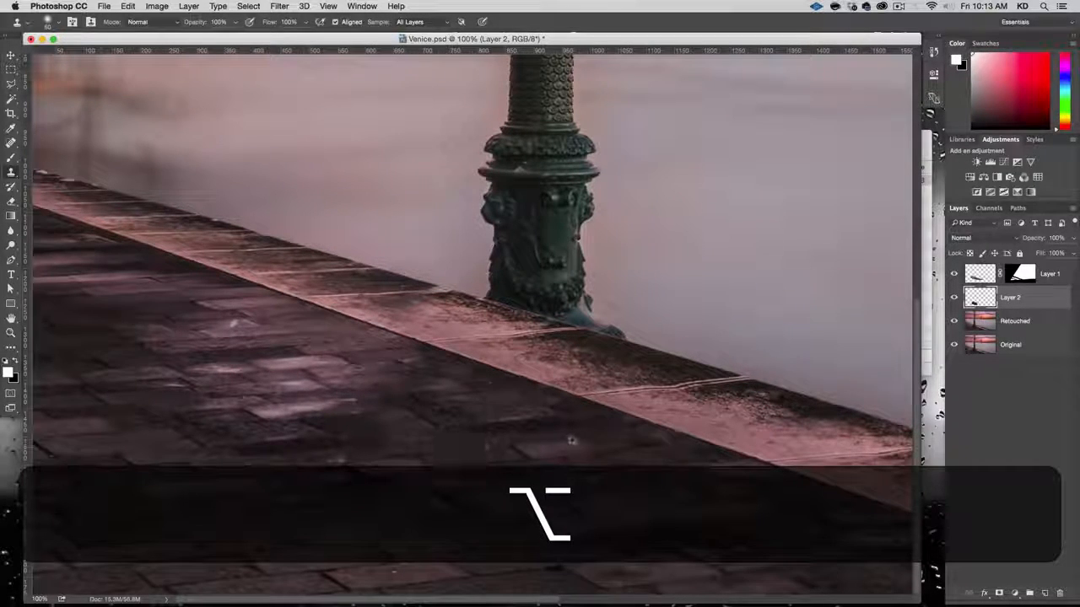
left_click(576, 439, "alt")
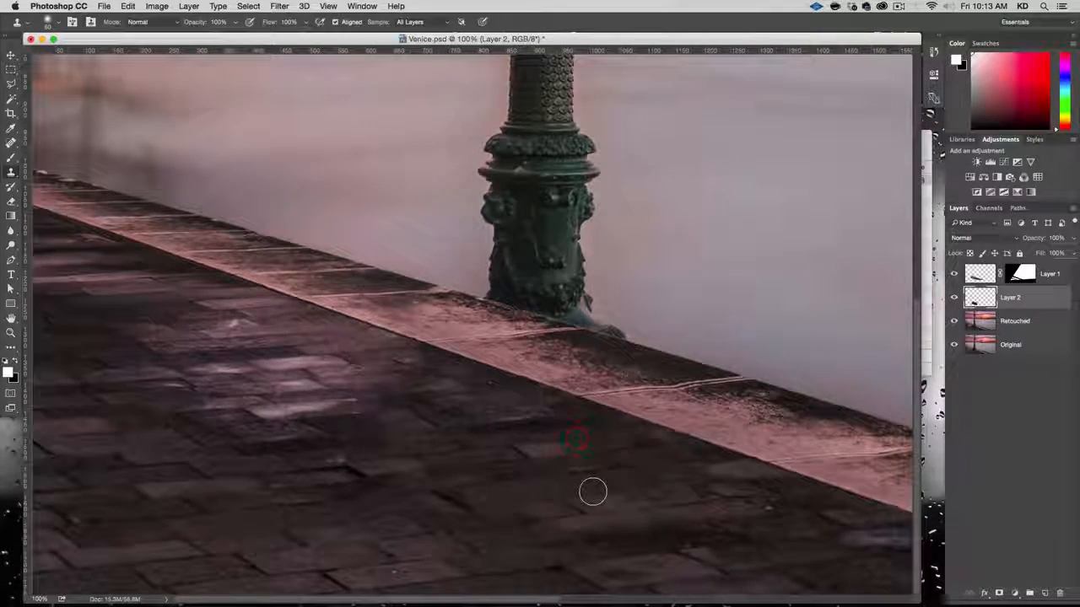
left_click_drag(582, 489, 537, 500)
key("alt")
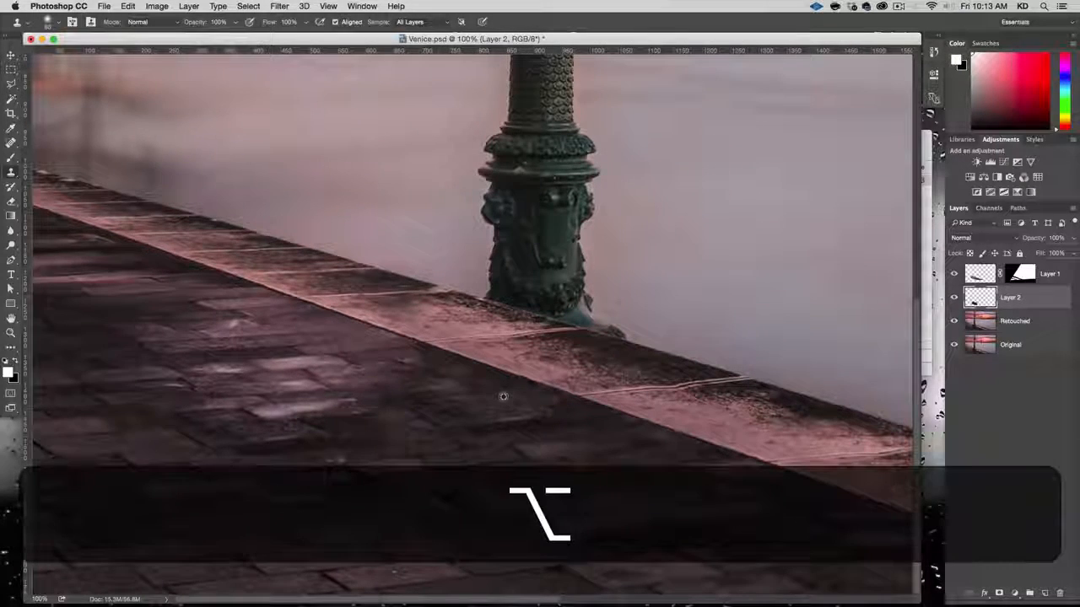
left_click_drag(512, 404, 529, 438)
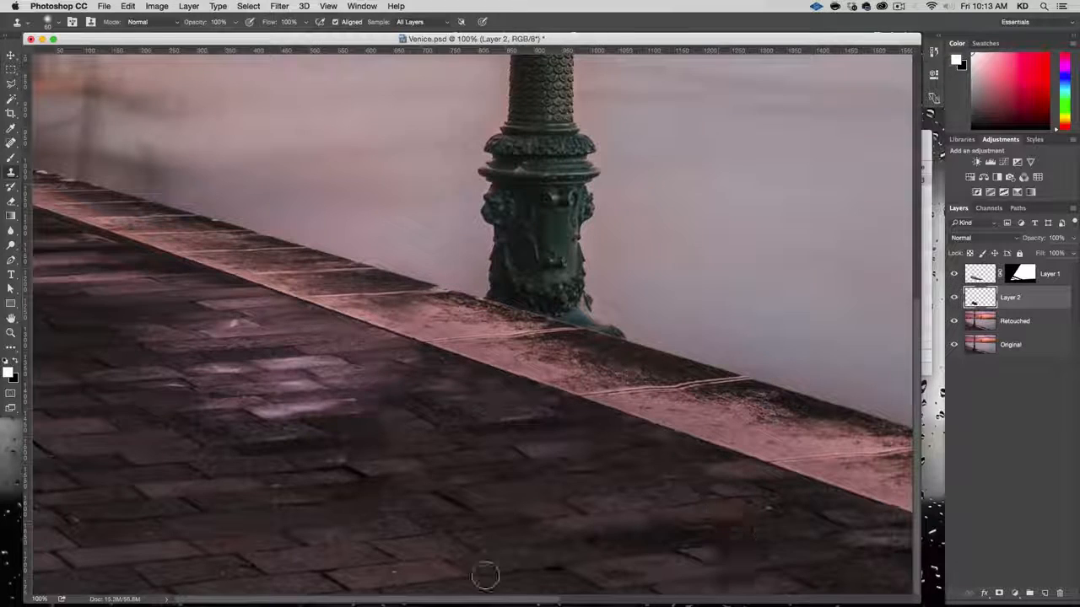
Step: Touch up the paving just below the curb with the Clone Stamp, and compare the result with and without Layer 2
mouse_move(616, 475)
left_mouse_down()
mouse_move(659, 528)
mouse_move(609, 481)
left_mouse_up()
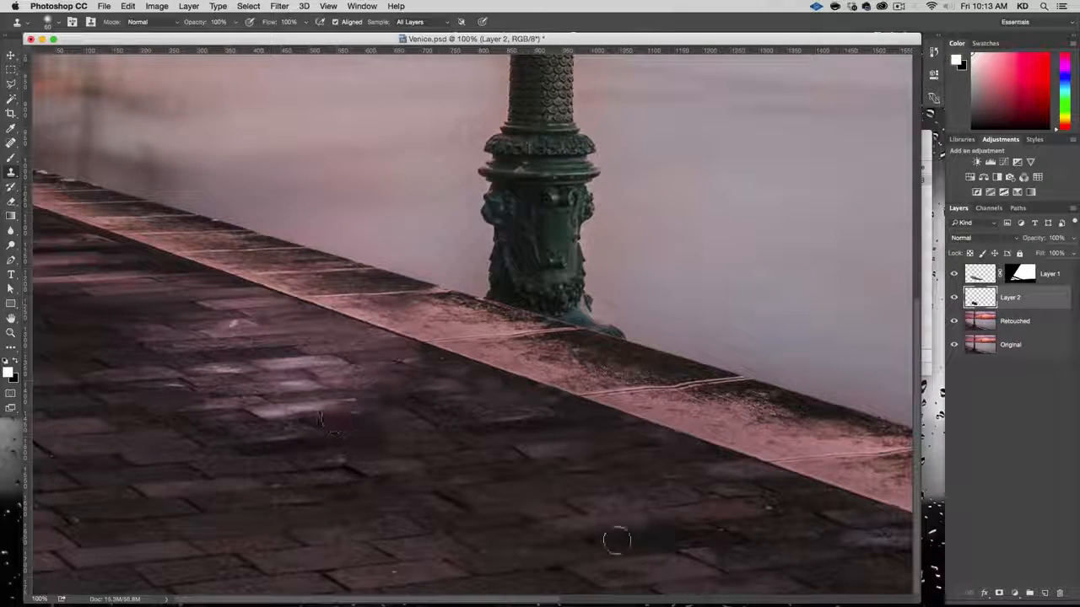
left_click_drag(578, 386, 609, 390)
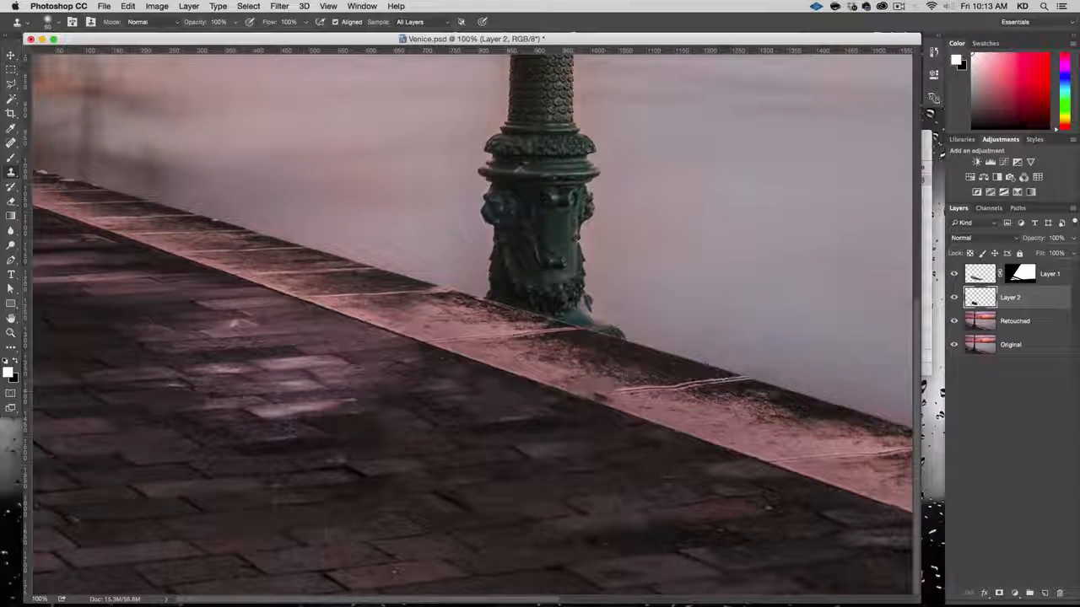
left_click(953, 299)
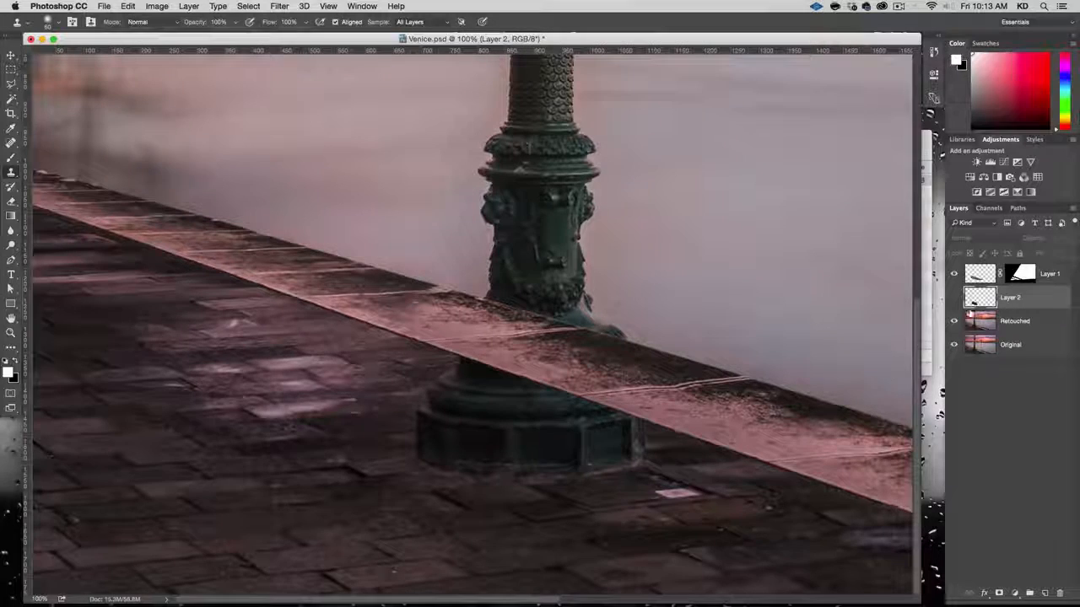
left_click(955, 297)
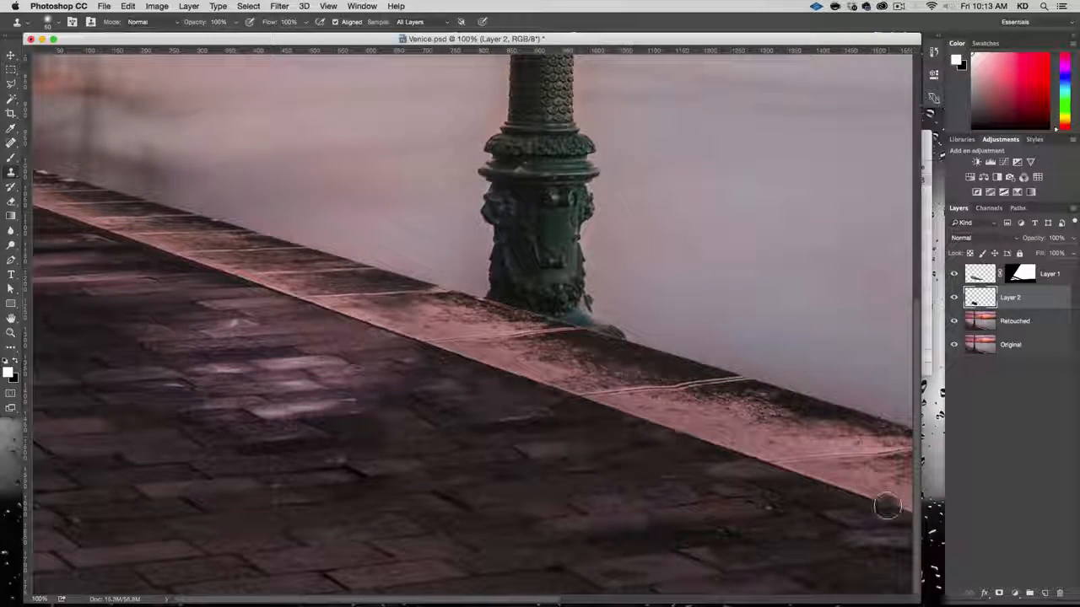
Step: Select a rectangle of waterfront buildings right of the domed church on the Retouched layer and copy it to a new layer
key("alt+super+minus")
key("alt+super+minus")
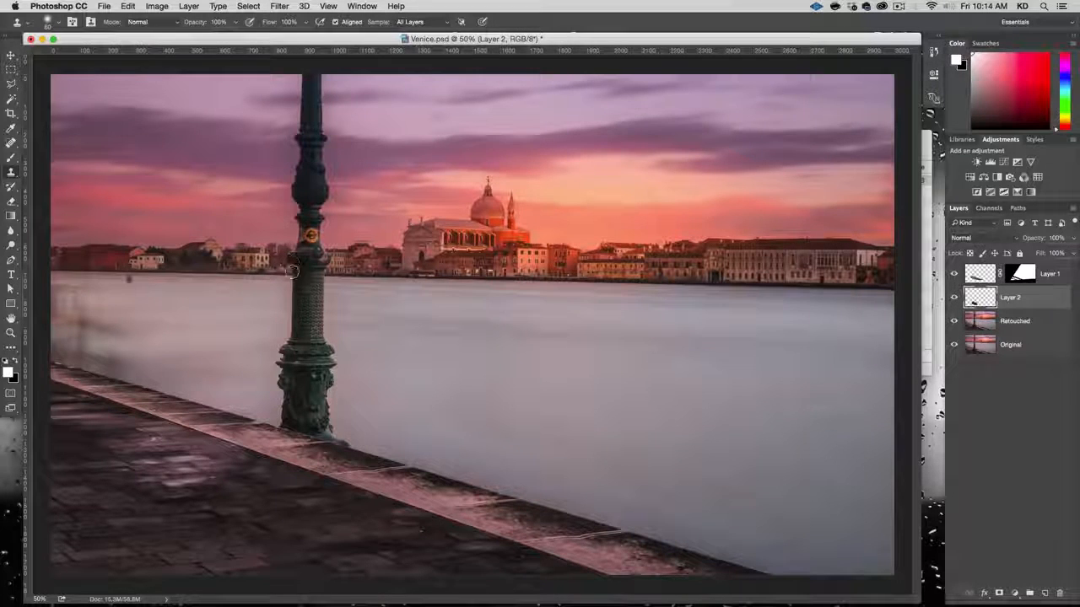
left_click(1037, 325)
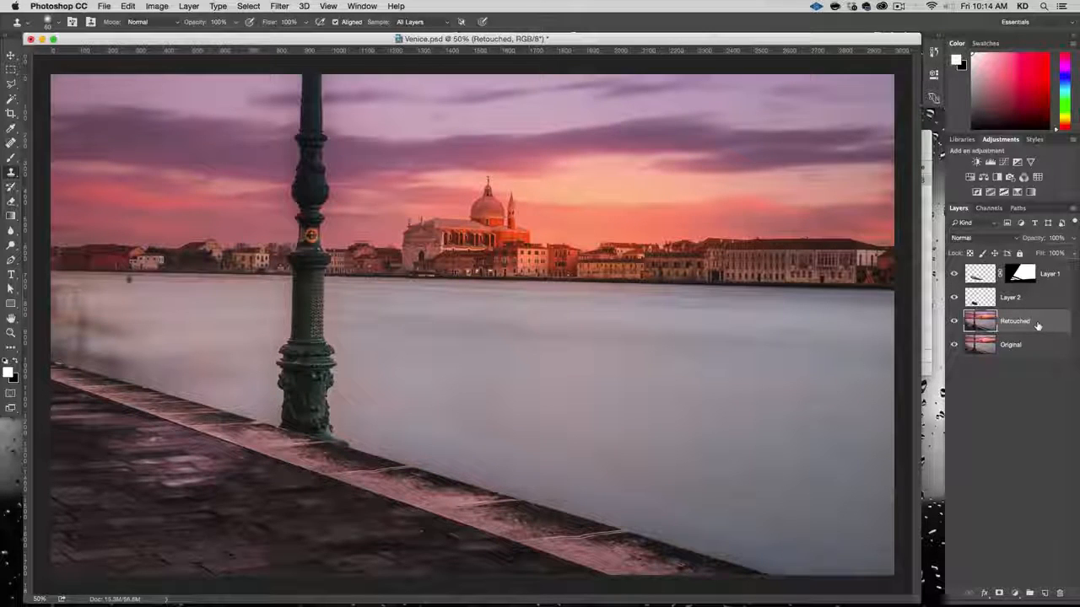
left_click(11, 71)
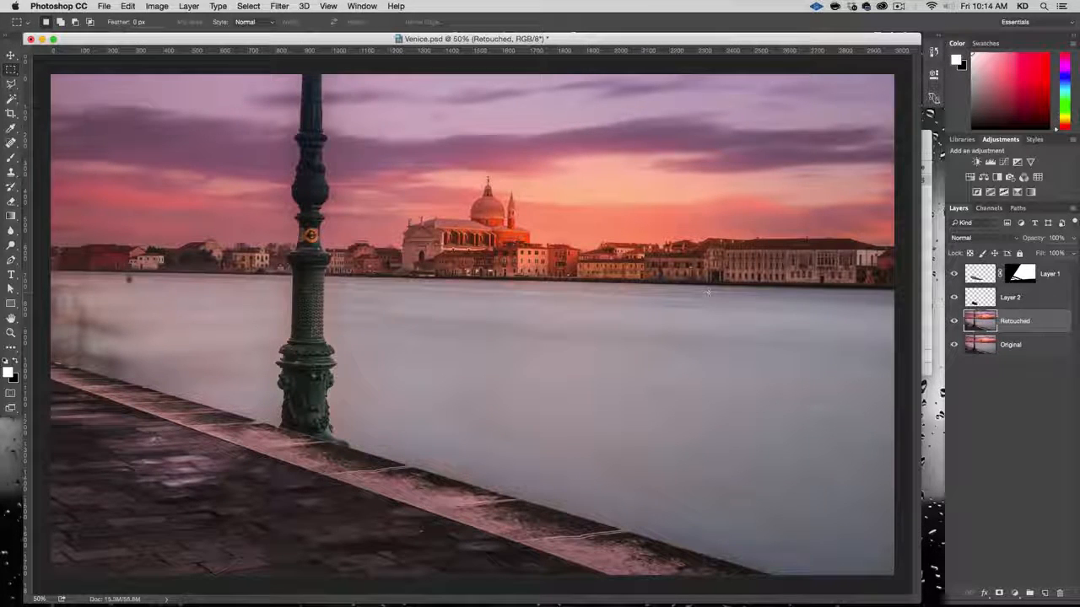
left_click_drag(708, 284, 528, 208)
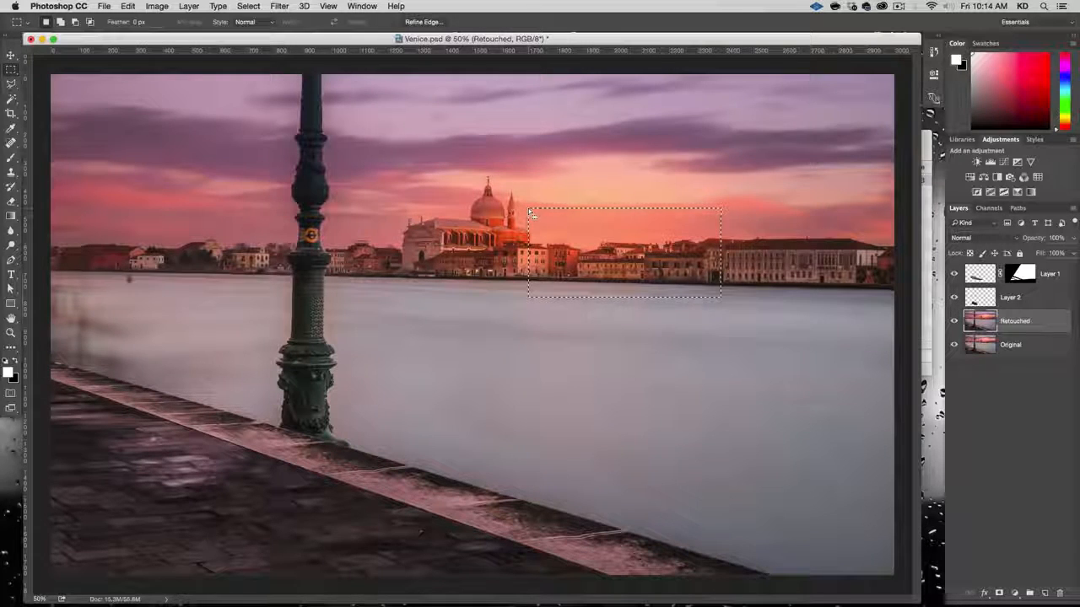
left_click(191, 6)
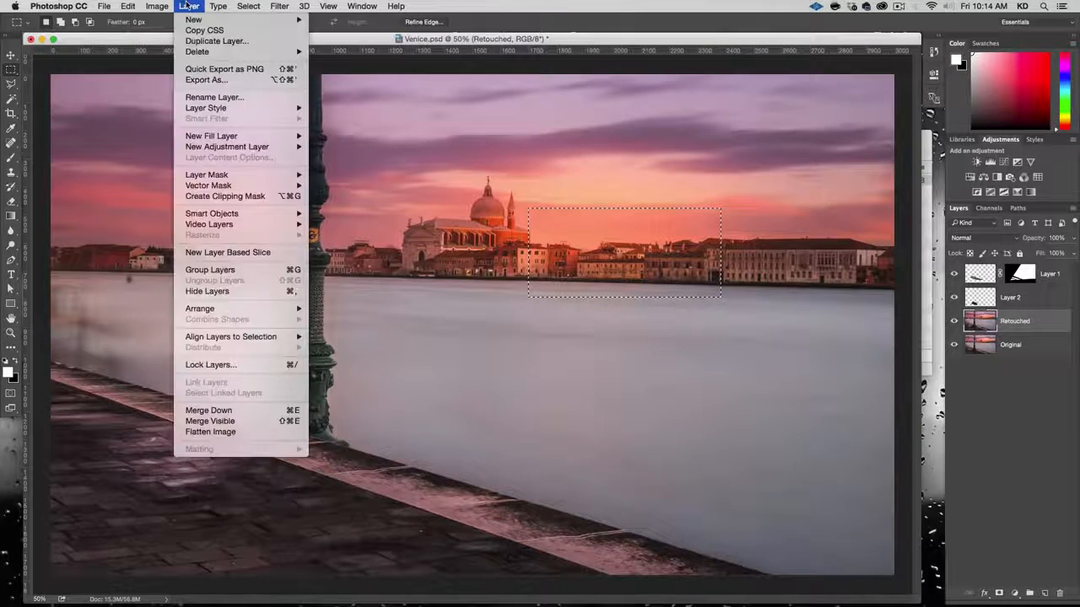
mouse_move(207, 19)
left_click(365, 105)
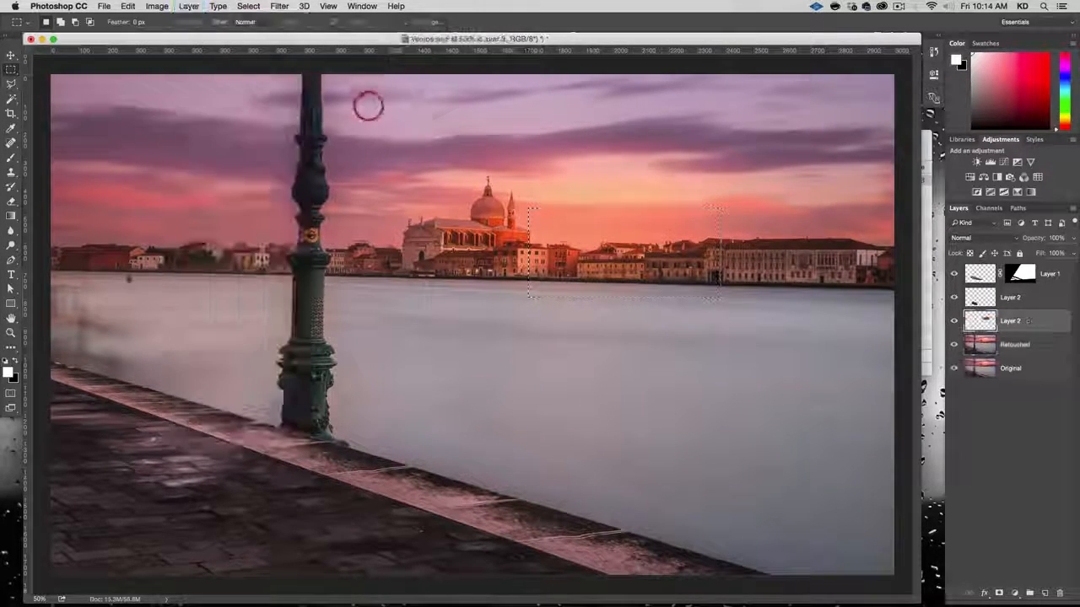
Step: Move the copied buildings down onto the open water and load the layer's outline as a selection
left_click(11, 55)
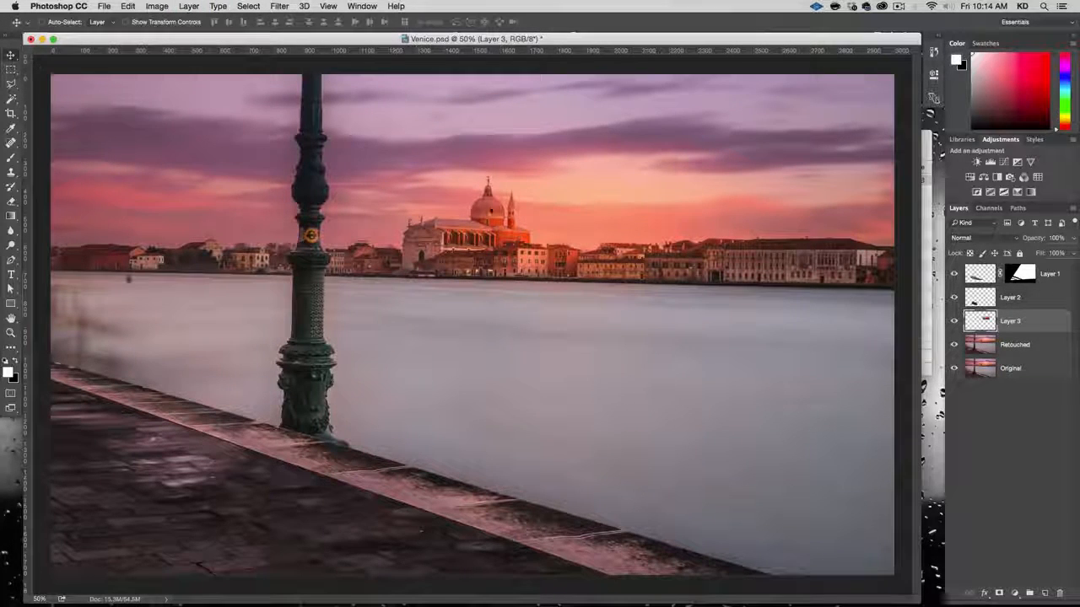
left_click_drag(605, 256, 570, 367)
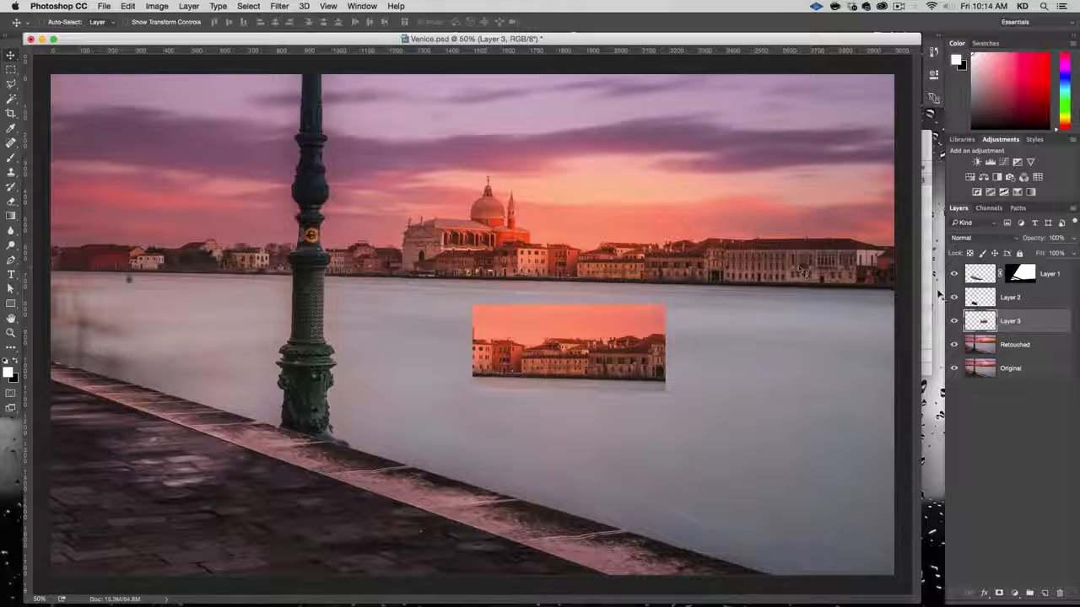
left_click(983, 326, "super")
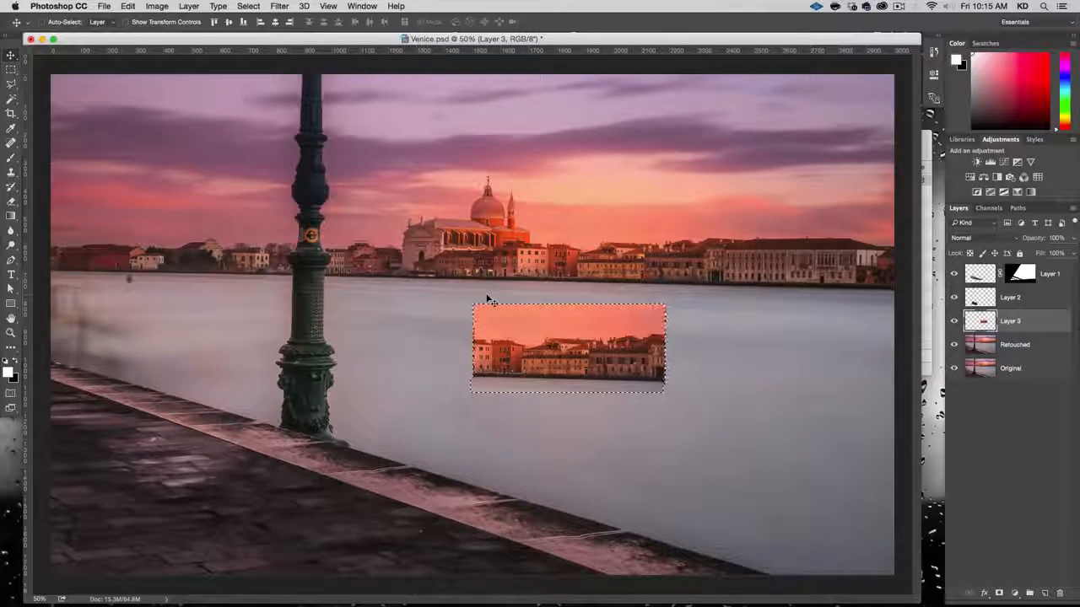
Step: Subtract the sky above the copied rooftops from the selection with the Quick Selection tool
key("alt+super+plus")
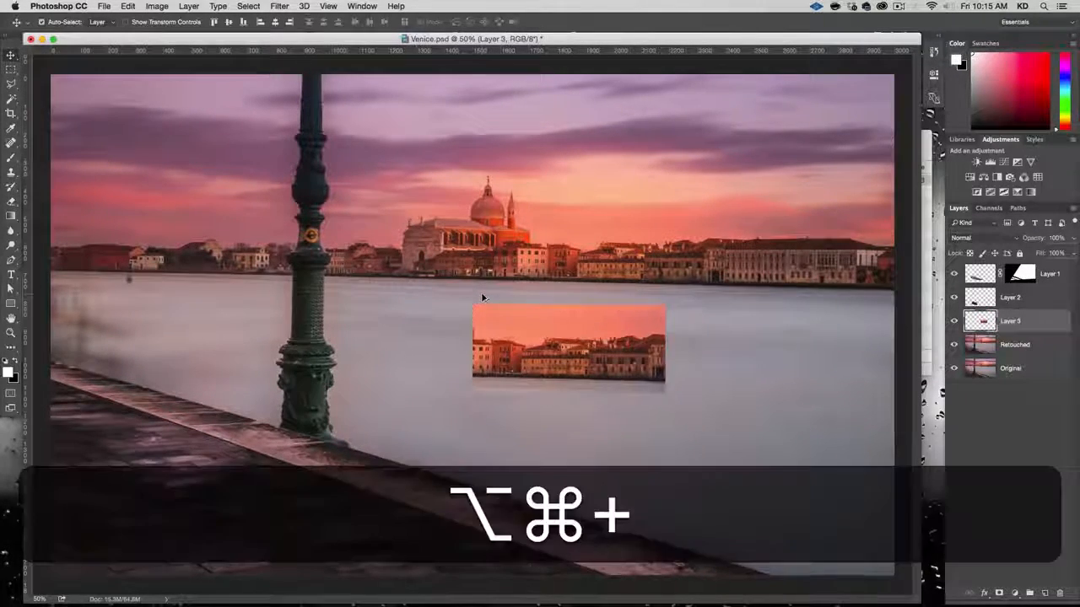
key("alt+super+plus")
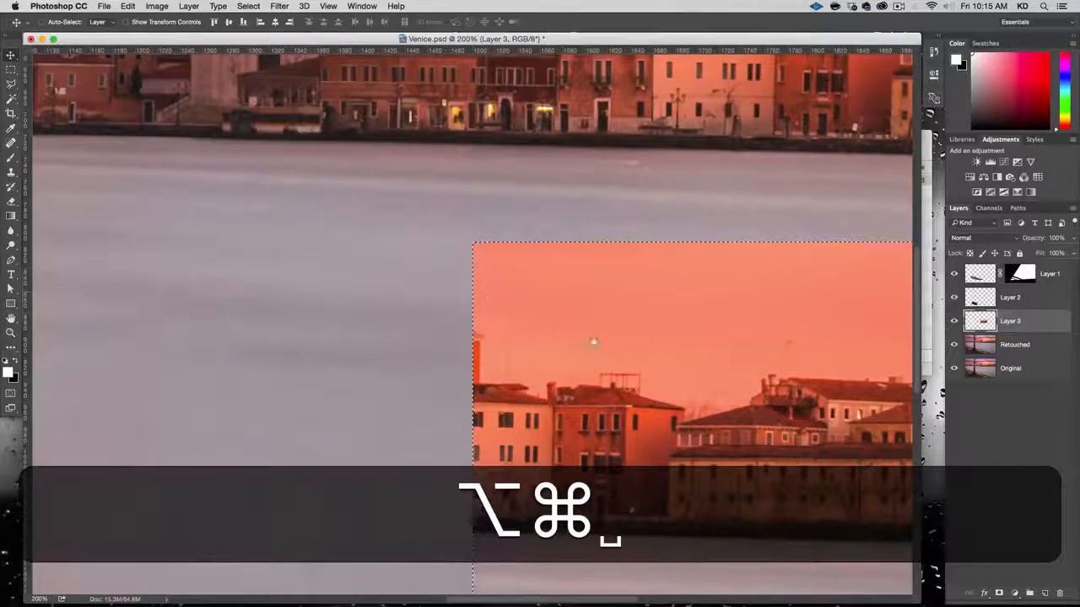
key("space")
left_click_drag(590, 340, 207, 232)
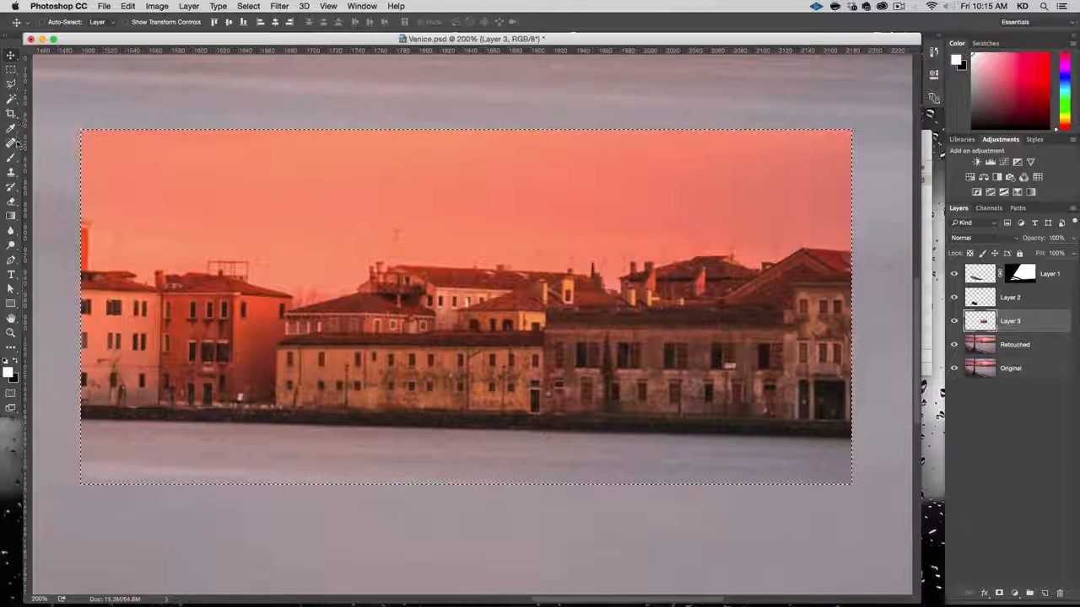
left_click(12, 99)
left_click_drag(12, 100, 51, 94)
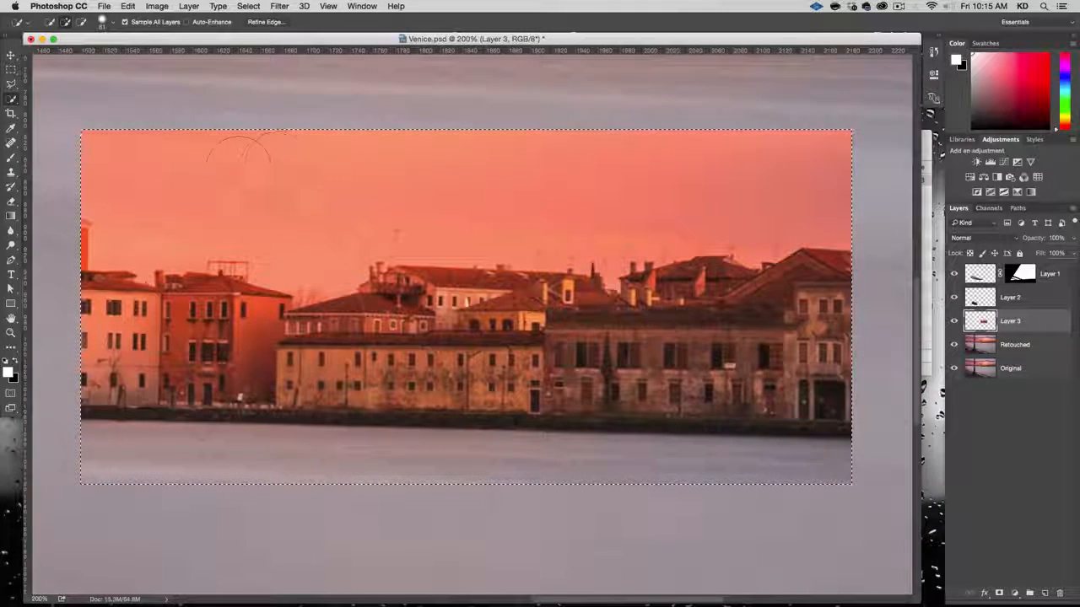
mouse_move(253, 173)
left_mouse_down()
mouse_move(229, 164)
mouse_move(221, 173)
mouse_move(244, 211)
left_mouse_up()
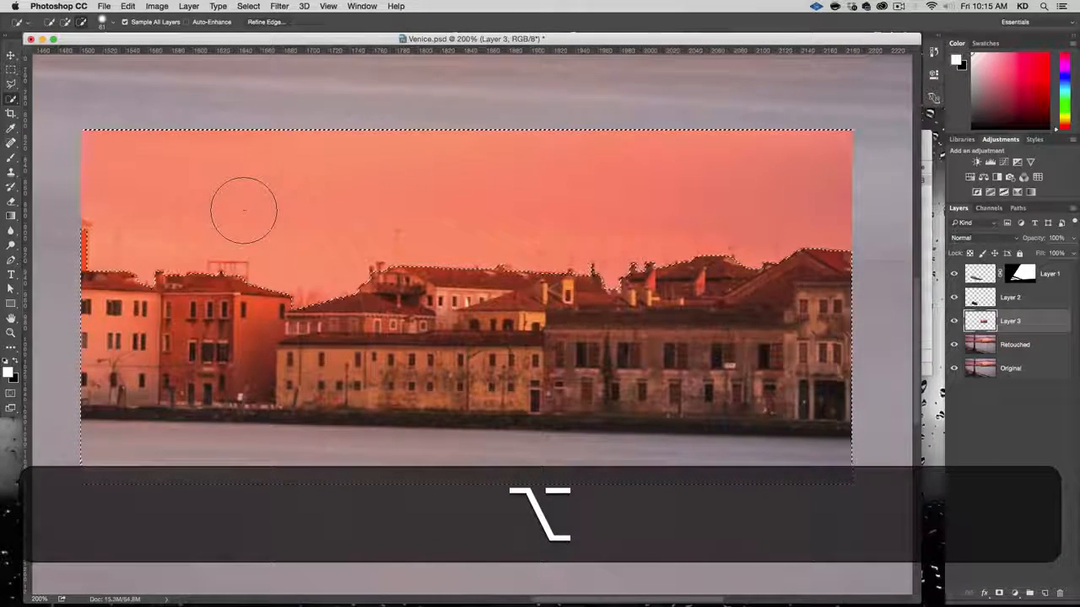
left_click(124, 132, "alt")
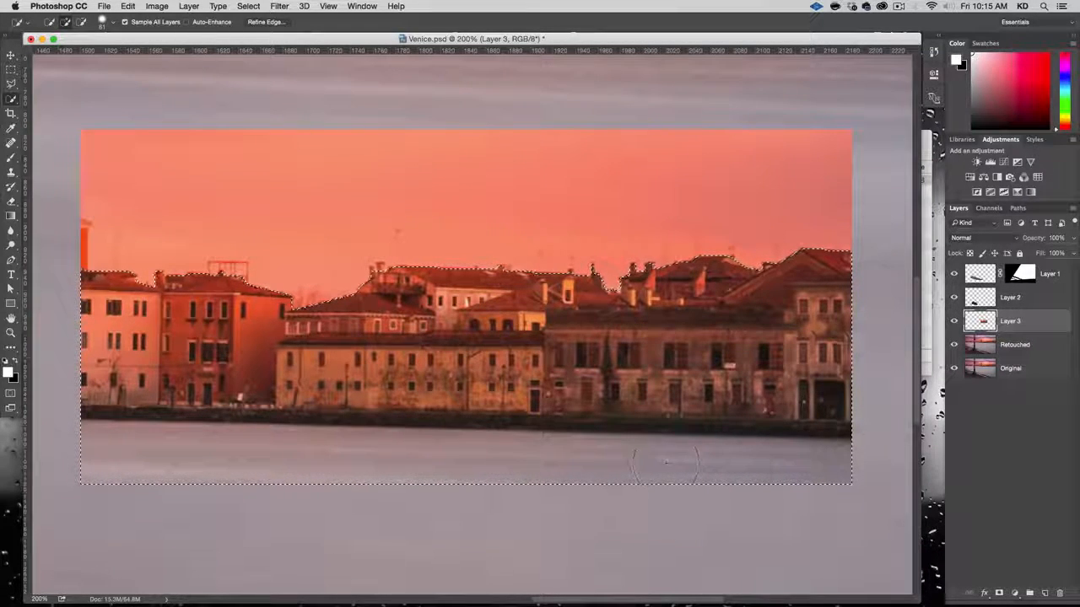
Step: Subtract the water below the copied buildings' quay from the selection, with Sample All Layers turned off
left_click(387, 468, "alt")
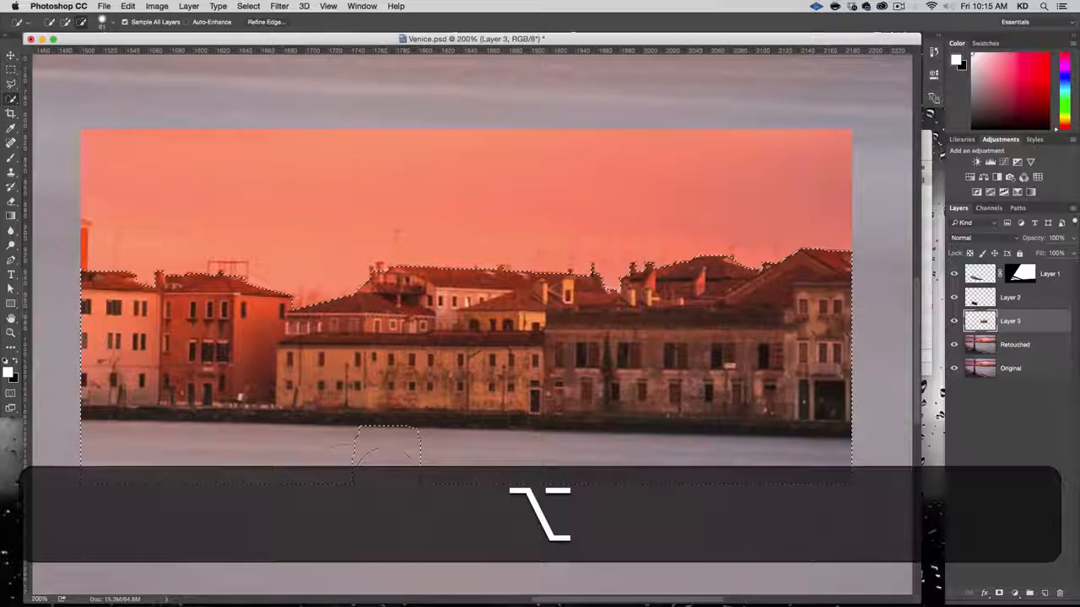
left_click_drag(387, 455, 173, 456)
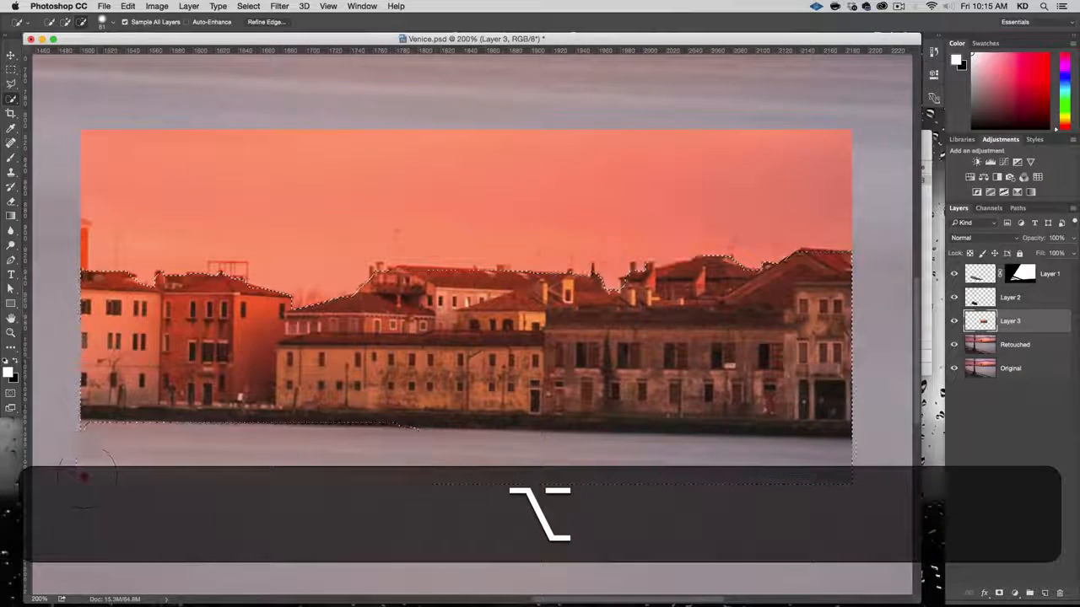
key("super+z")
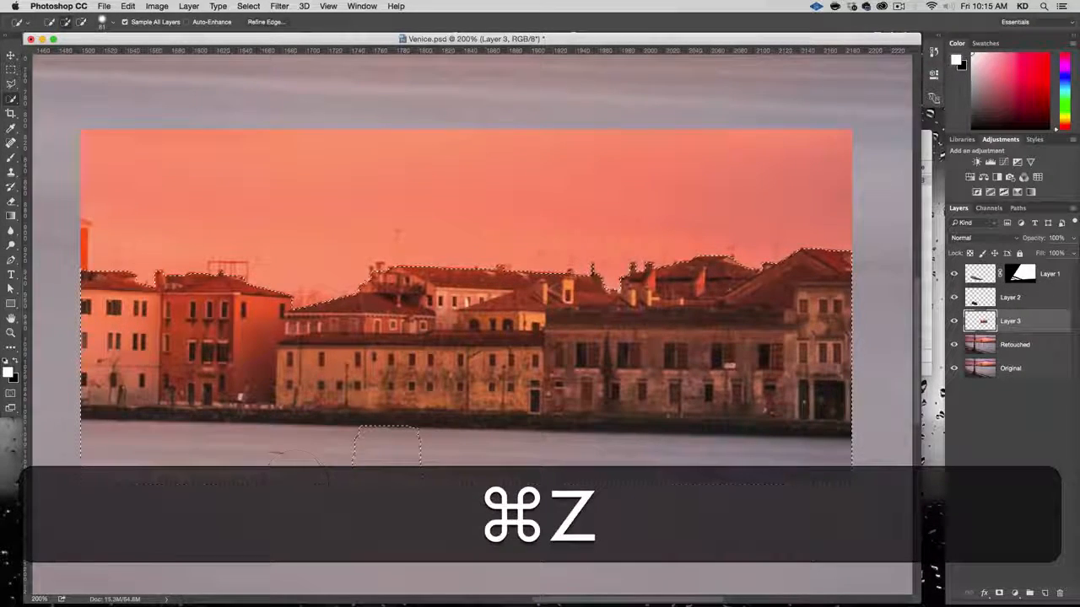
left_click_drag(413, 464, 149, 471, "alt")
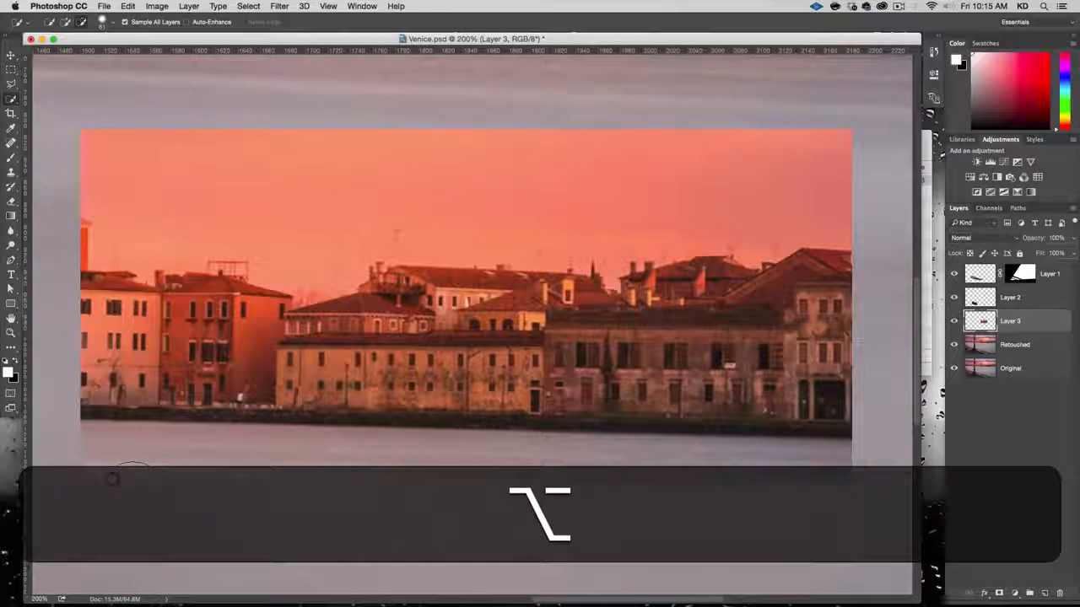
key("alt+super+z")
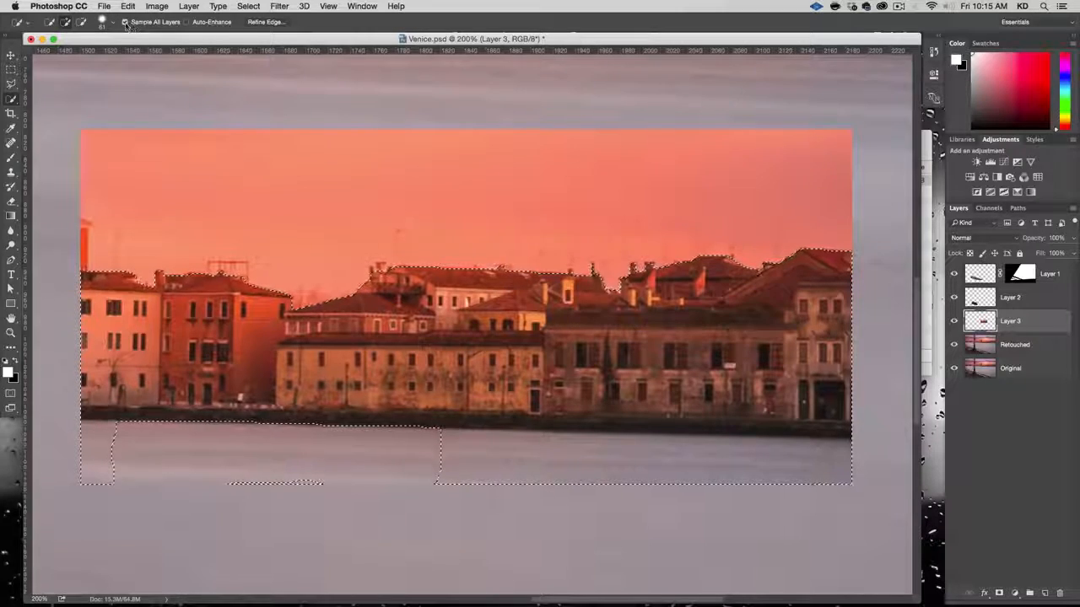
mouse_move(93, 493)
left_mouse_down()
mouse_move(114, 481)
mouse_move(869, 506)
mouse_move(791, 495)
left_mouse_up()
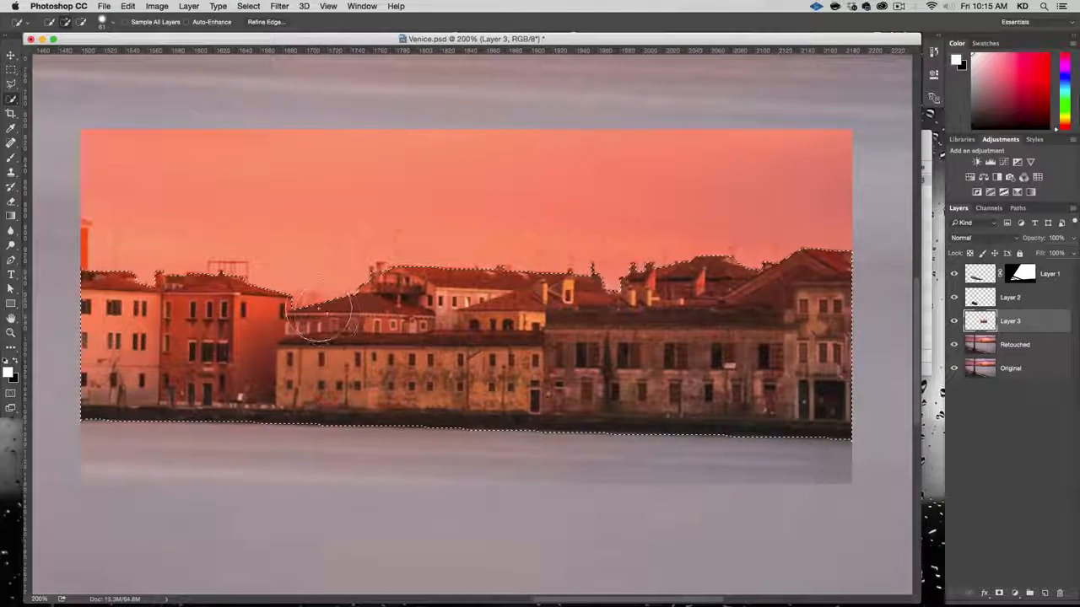
Step: Preview the building selection on black in Refine Edge, accept it, and add it to Layer 3 as a layer mask
left_click(265, 21)
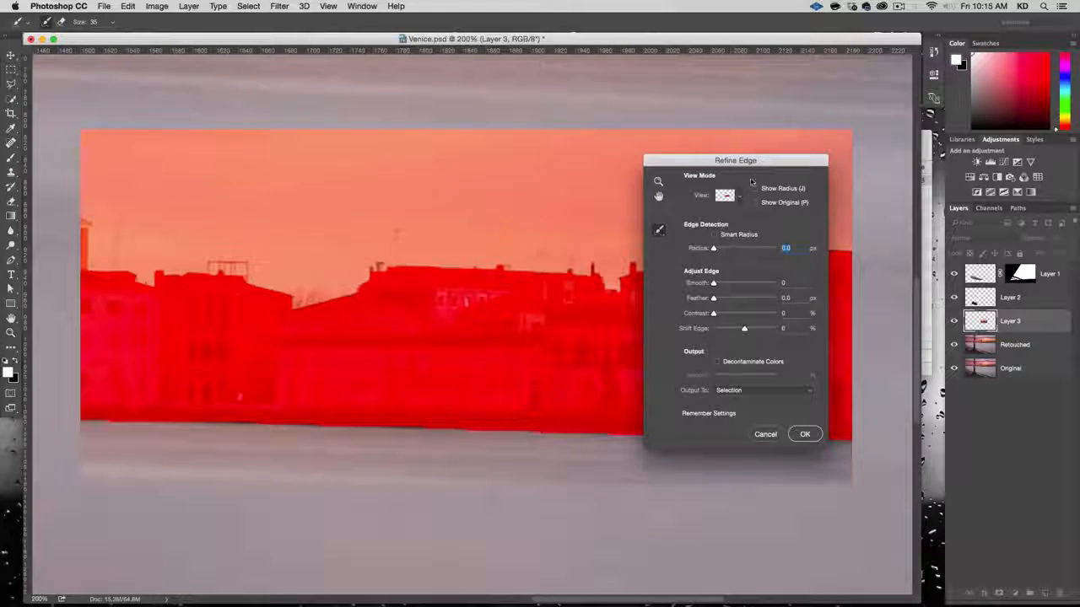
left_click(740, 195)
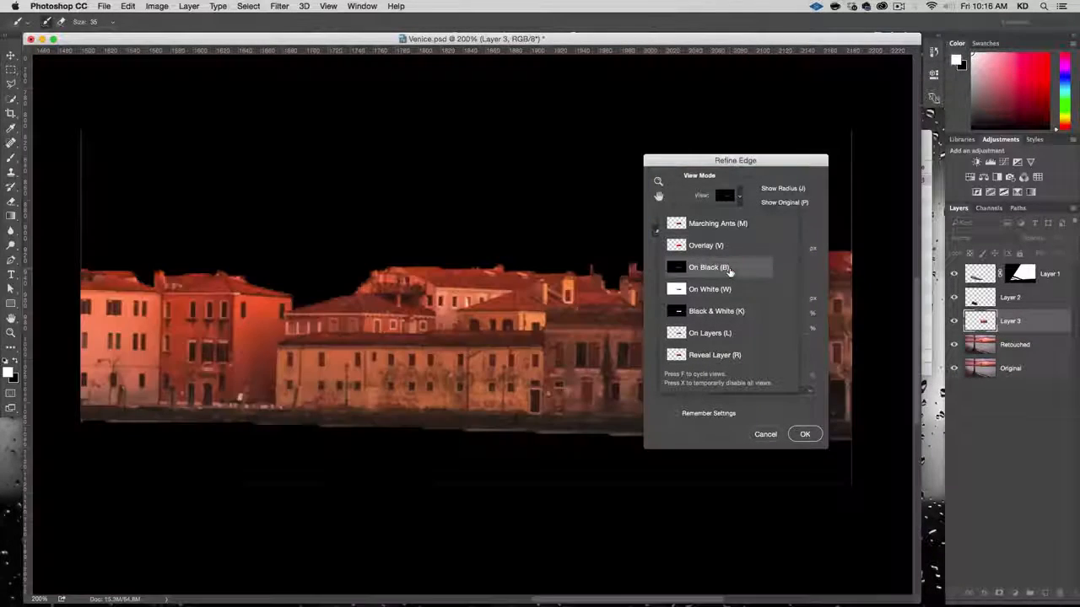
left_click(727, 270)
left_click_drag(710, 159, 715, 194)
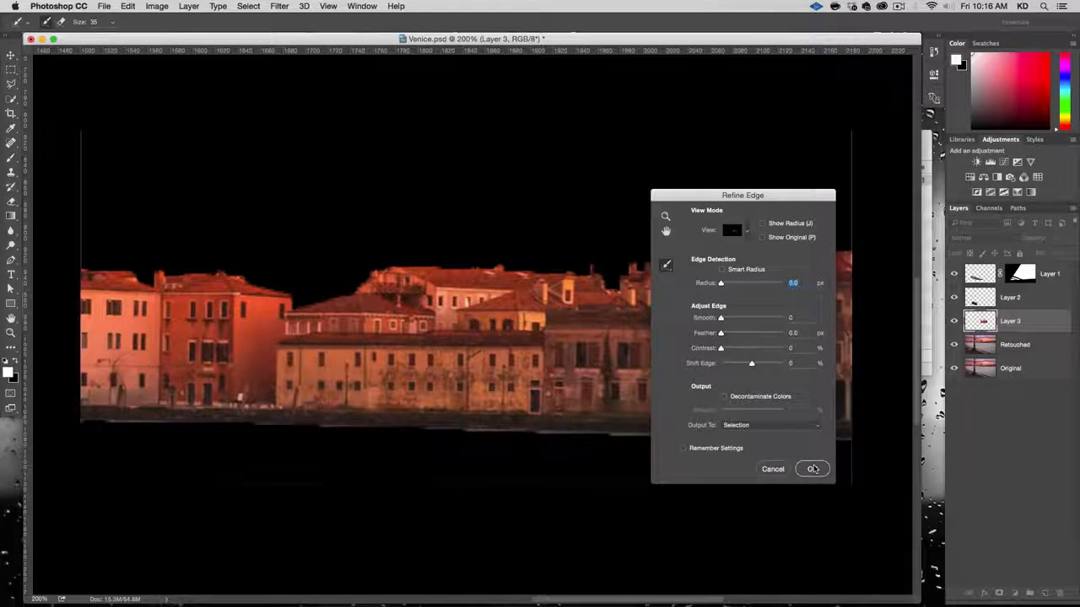
left_click(812, 469)
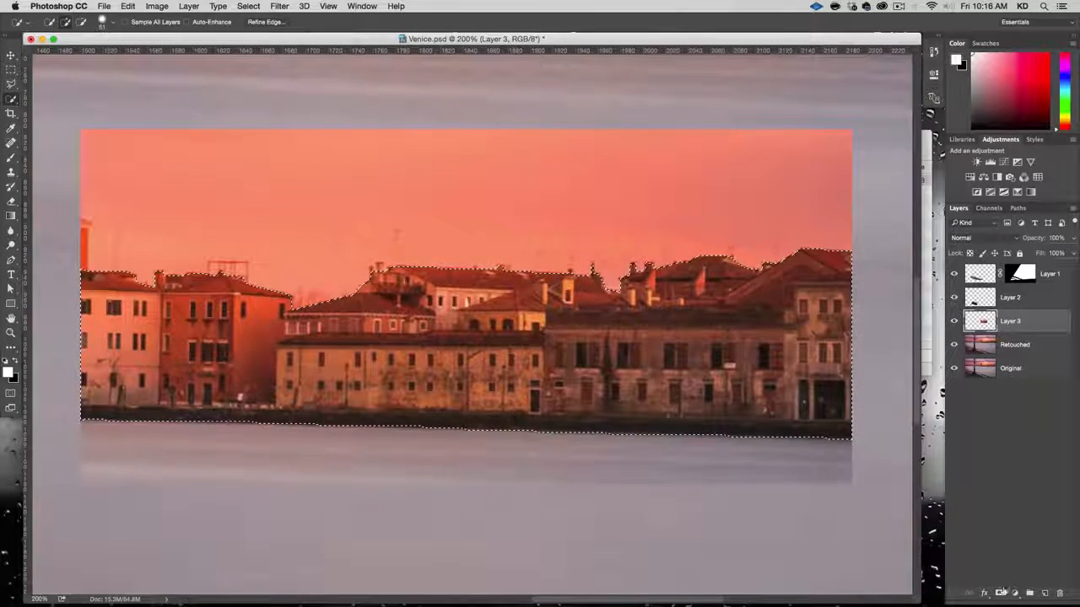
left_click(999, 593)
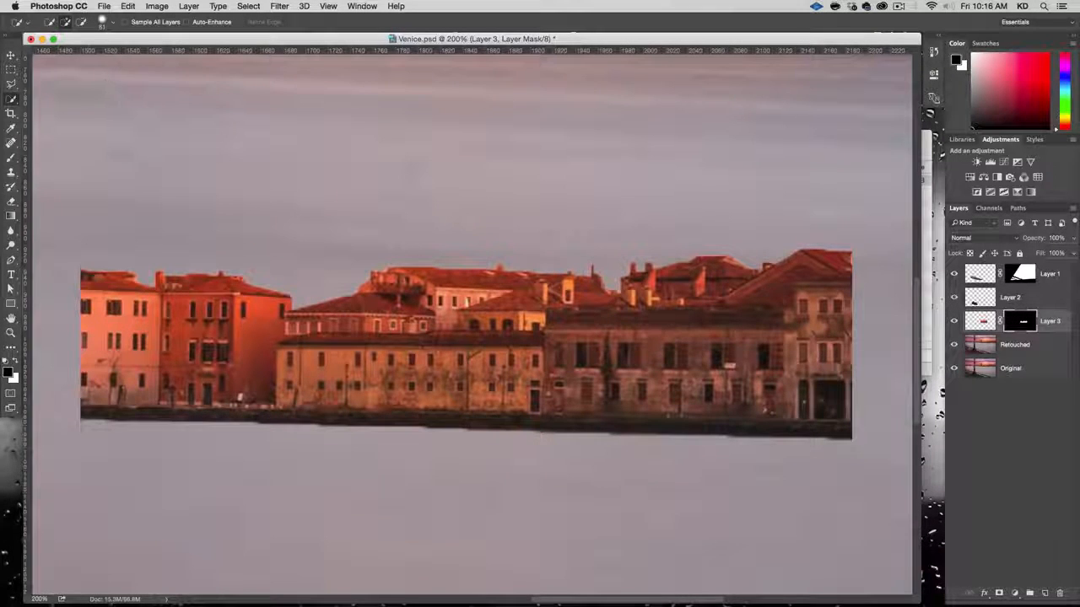
Step: Raise the brush hardness and paint black on Layer 3's mask to hide the leftover lines along the copied patch's edges
key("b")
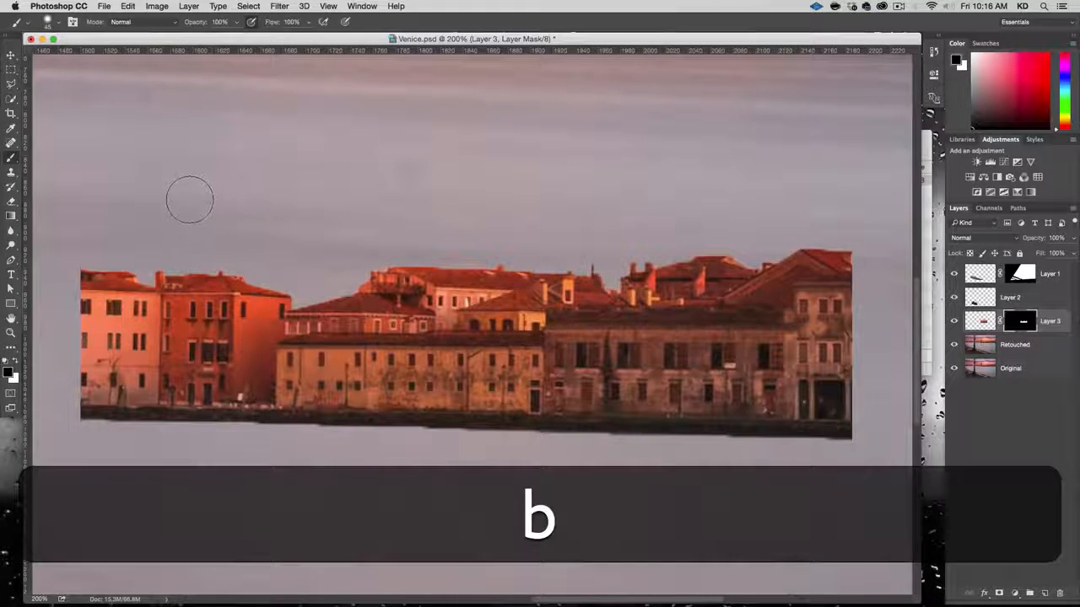
right_click(209, 175)
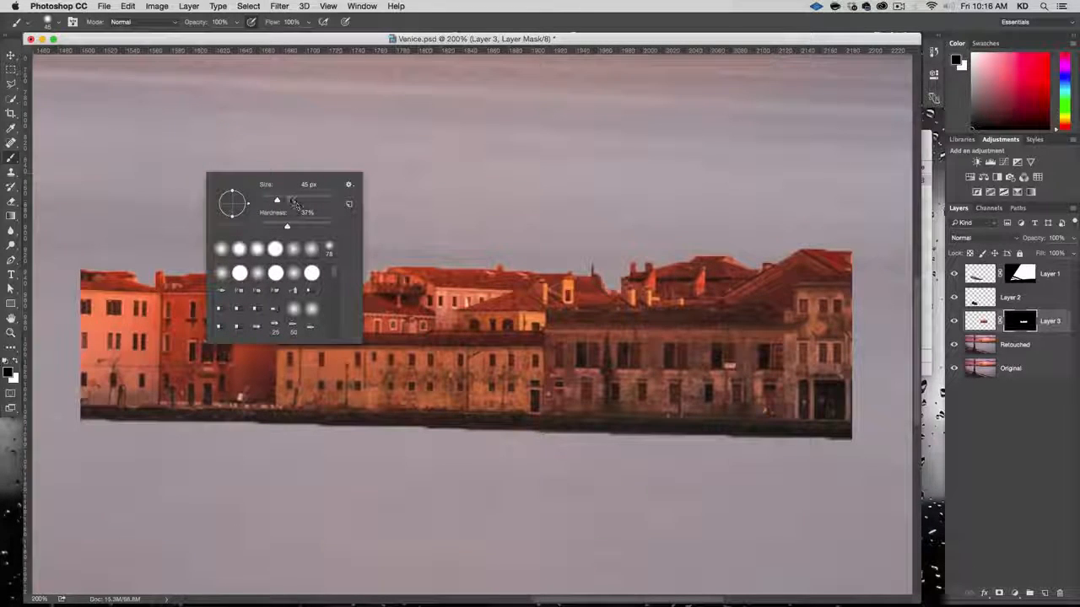
left_click_drag(316, 228, 319, 226)
left_click(84, 182)
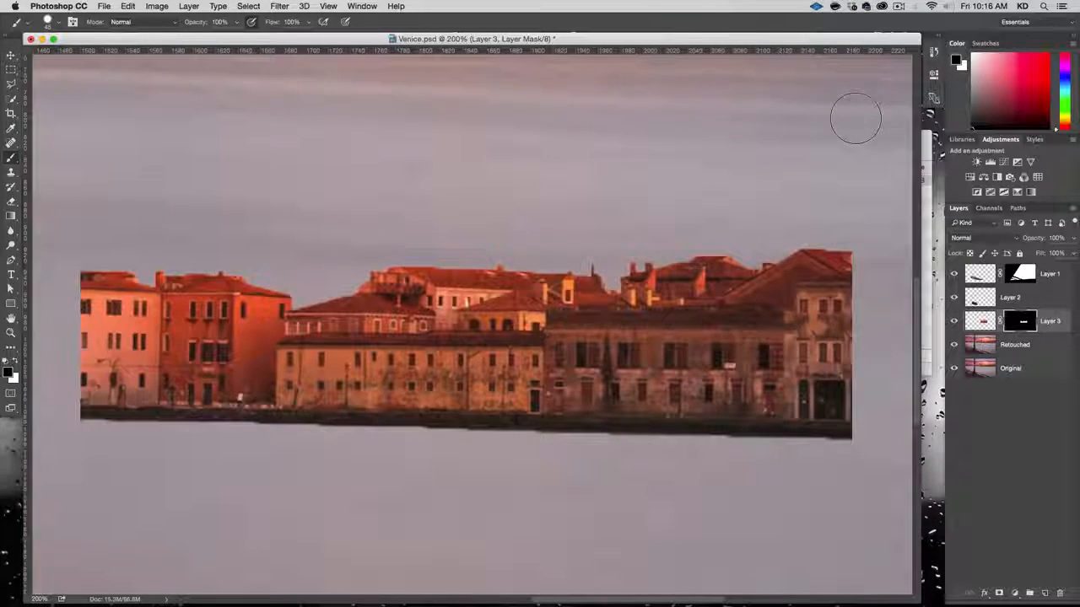
Step: Move the masked buildings over the lamp post, aligning their quay with the distant waterline
key("alt+super+minus")
key("alt+super+minus")
key("alt+super+minus")
key("alt+super+v")
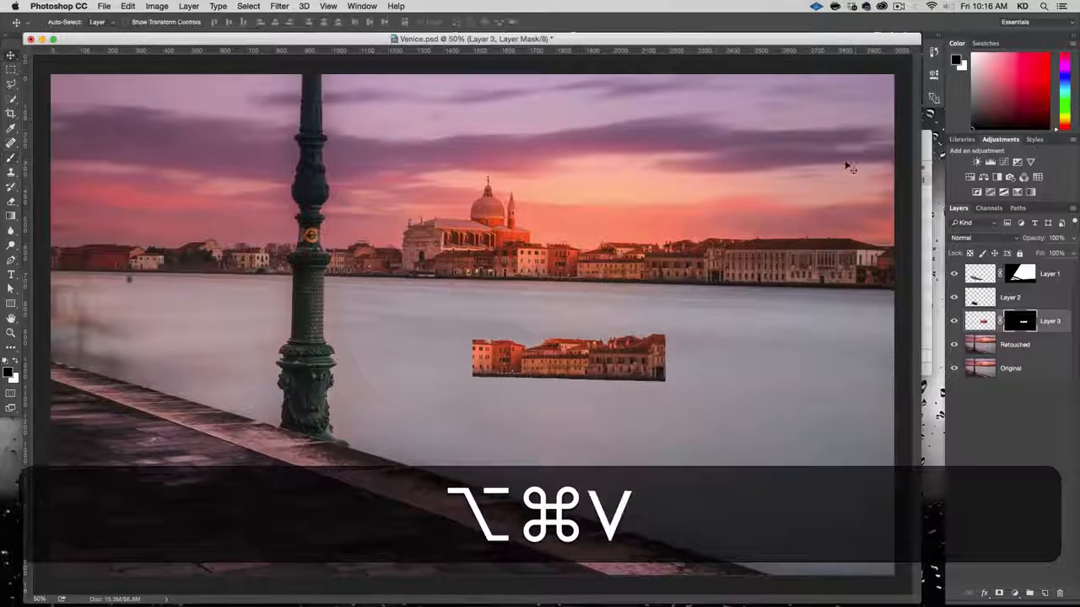
key("v")
left_click_drag(609, 361, 375, 276)
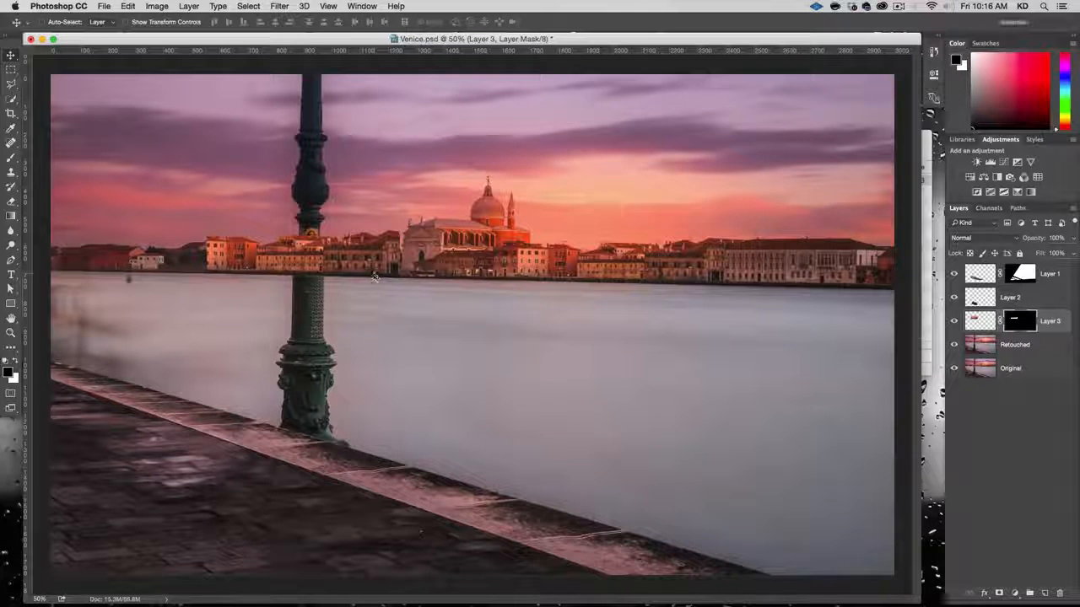
Step: Lower Layer 3's opacity to 61% and reposition the copied buildings so their quay lines up with the distant waterline
left_click(1073, 238)
left_click_drag(1070, 253, 1053, 254)
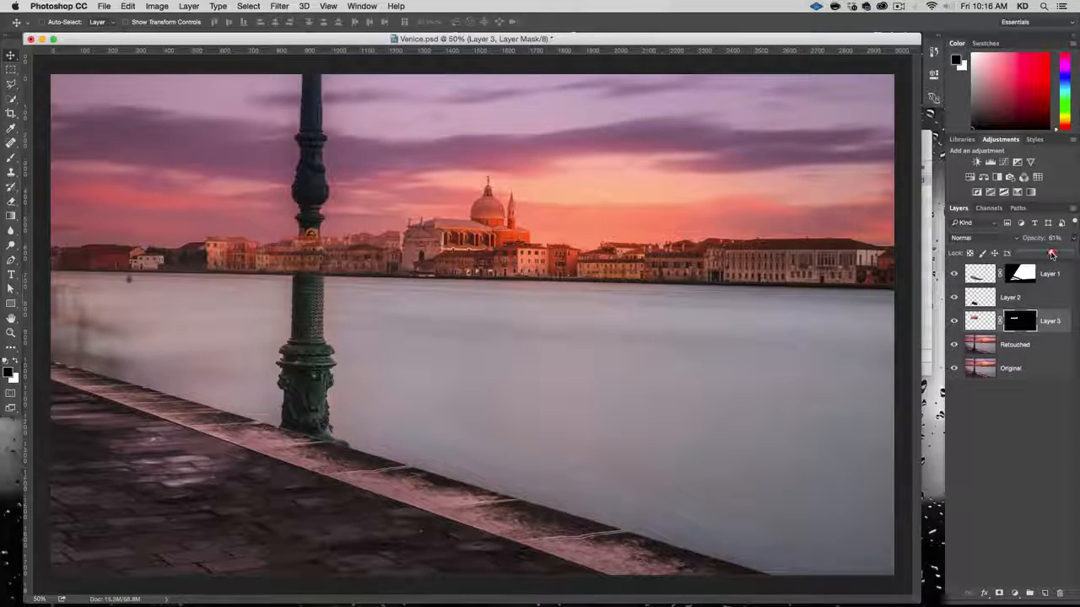
key("alt+super+plus")
key("alt+super+space")
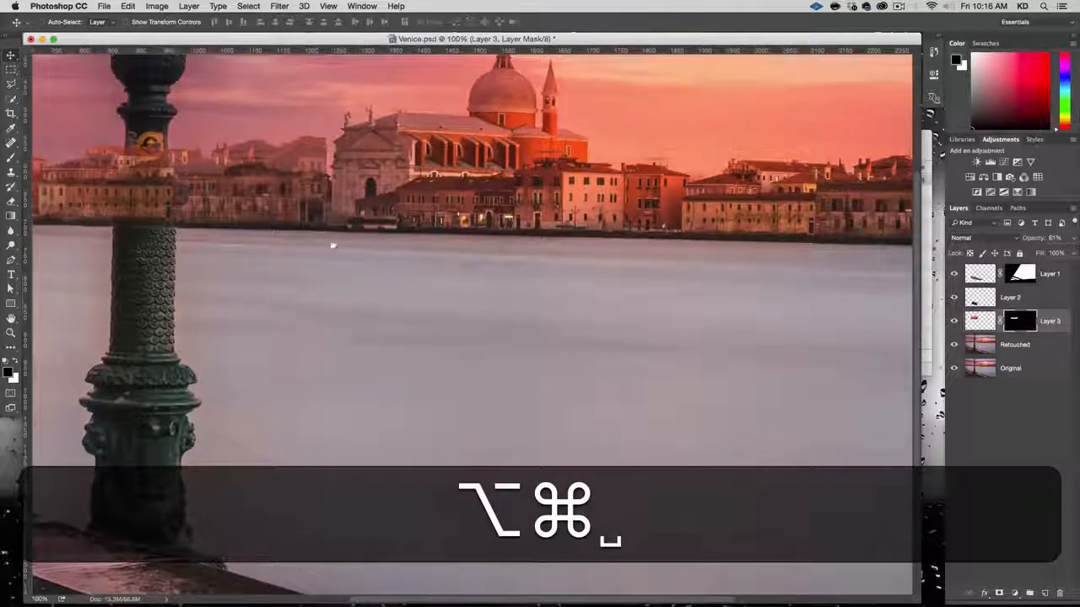
left_click_drag(333, 245, 583, 362)
key("alt+super+plus")
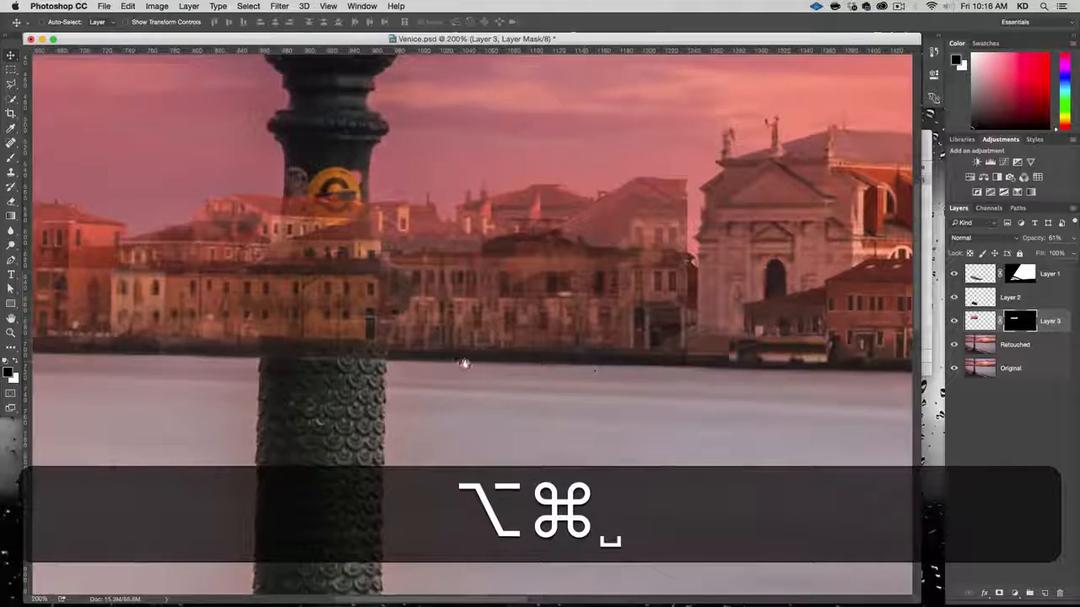
left_click_drag(464, 362, 488, 369)
key("v")
left_click_drag(460, 316, 507, 304)
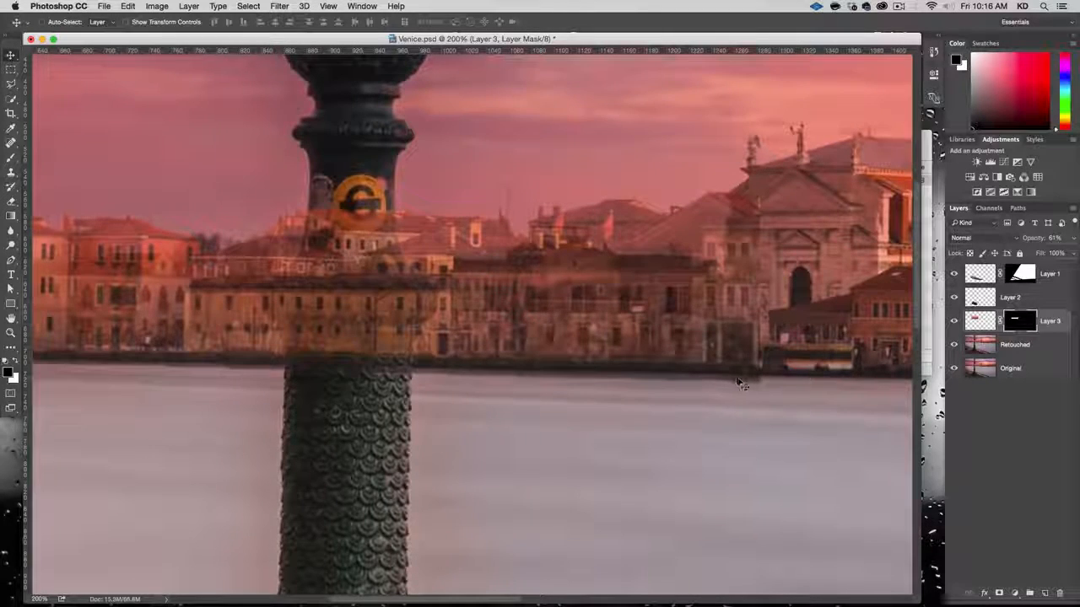
left_click_drag(736, 380, 731, 371)
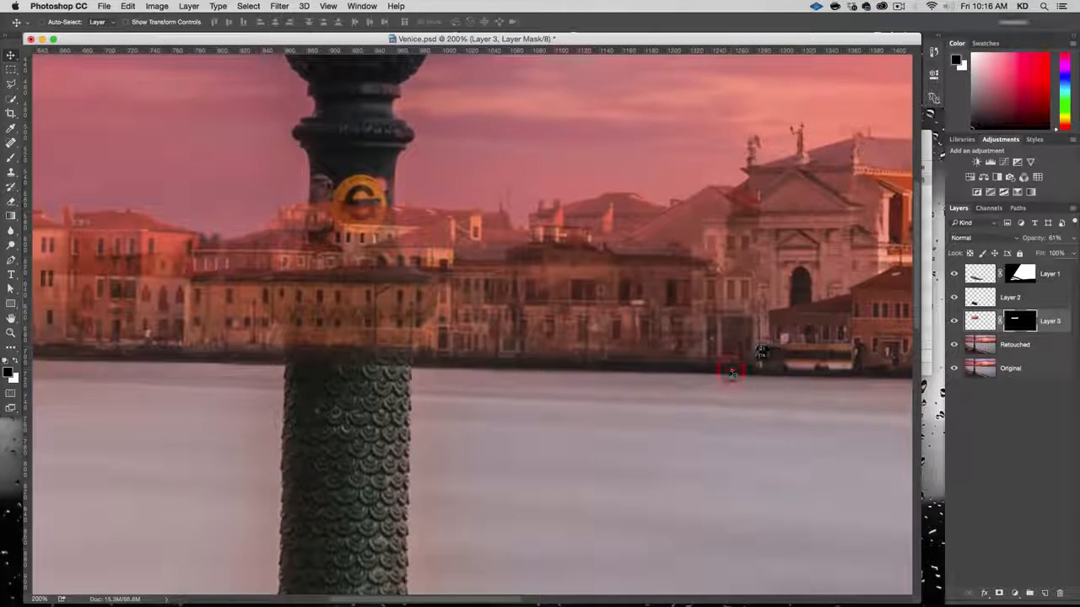
Step: Free Transform the copied buildings, scaling them down to about 74% and placing them across the lamp post at the waterline
key("super+t")
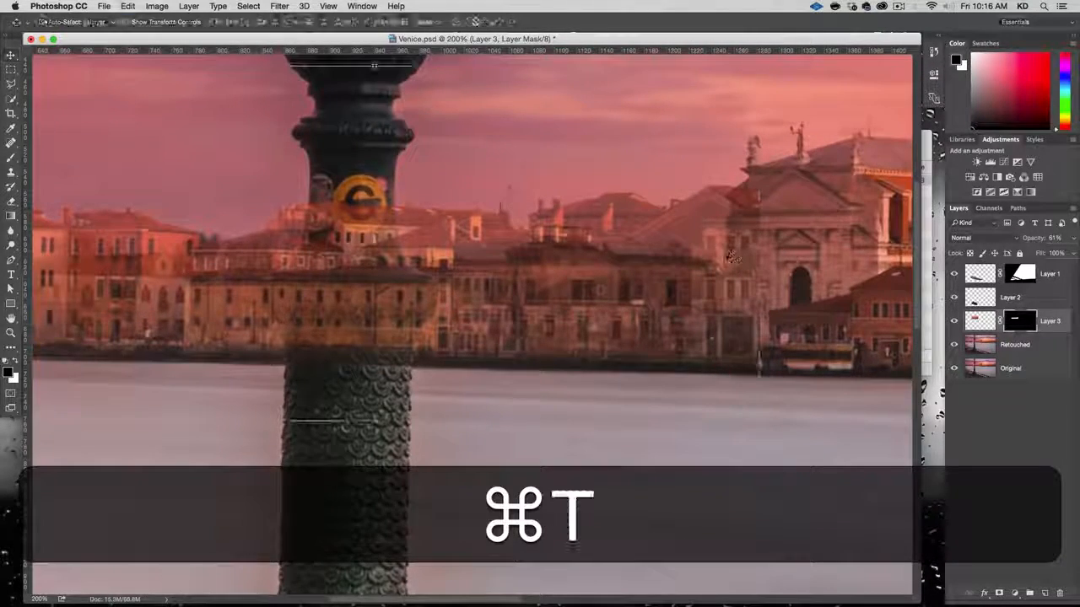
key("space")
left_click_drag(497, 319, 592, 400)
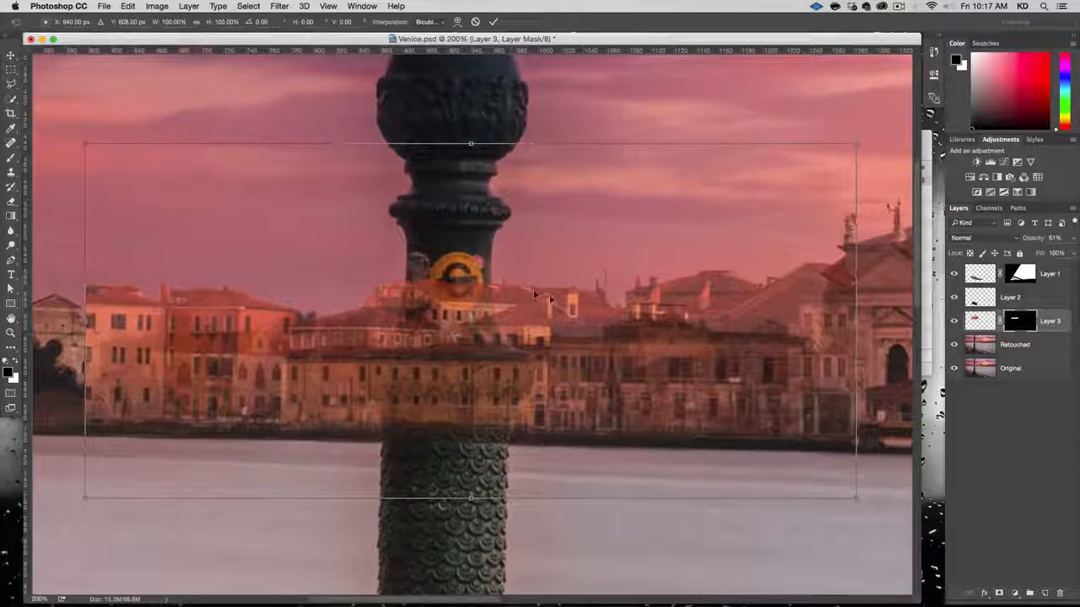
left_click_drag(857, 146, 777, 202)
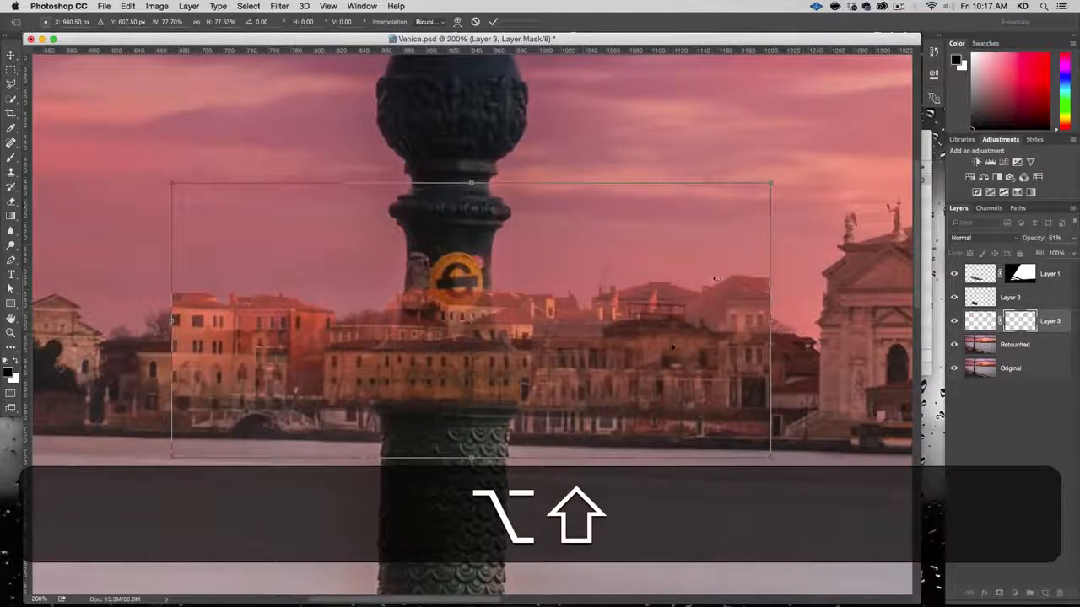
left_click_drag(685, 314, 648, 337)
key("shift")
left_click_drag(740, 213, 702, 241)
mouse_move(554, 436)
left_mouse_down()
mouse_move(580, 417)
mouse_move(581, 433)
mouse_move(569, 432)
left_mouse_up()
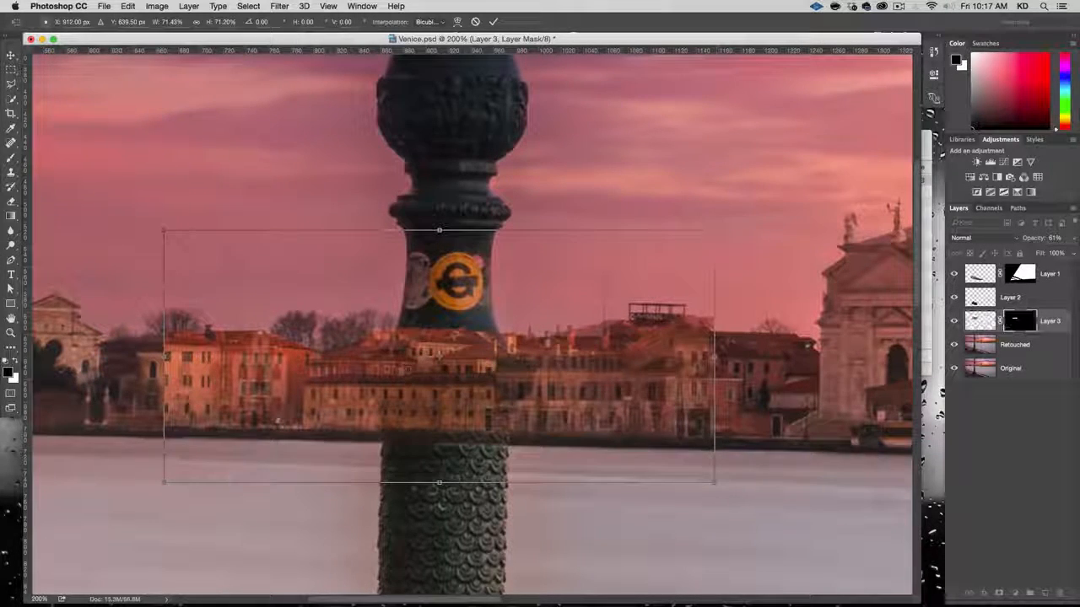
left_click_drag(714, 229, 738, 223)
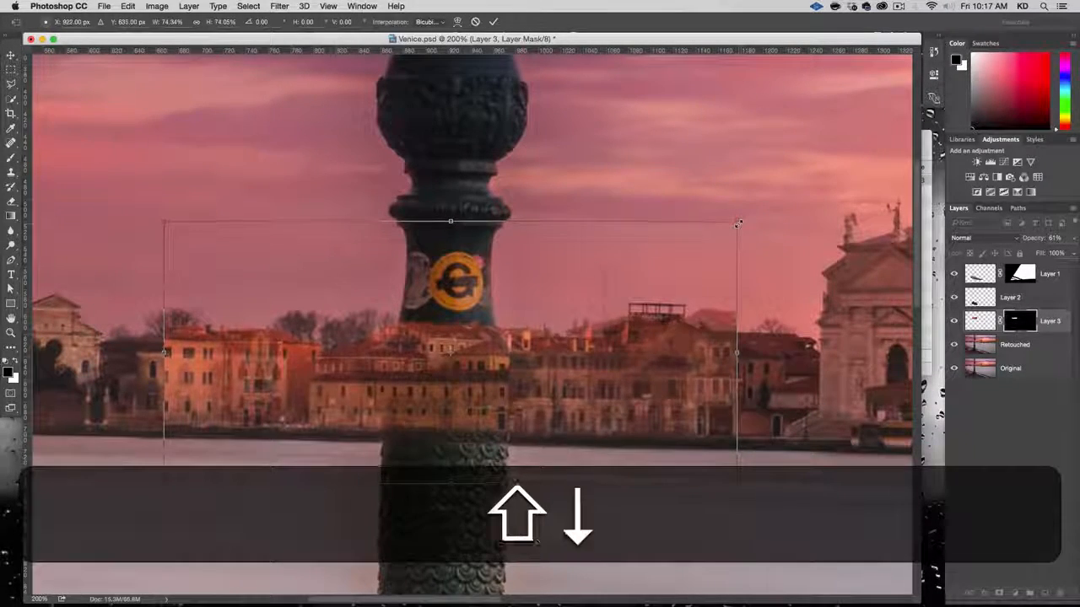
Step: Nudge the scaled buildings to X 905 px, Y 838 px so they blend with the real skyline, and apply the transform
key("Down")
key("Up")
key("Down")
key("Left")
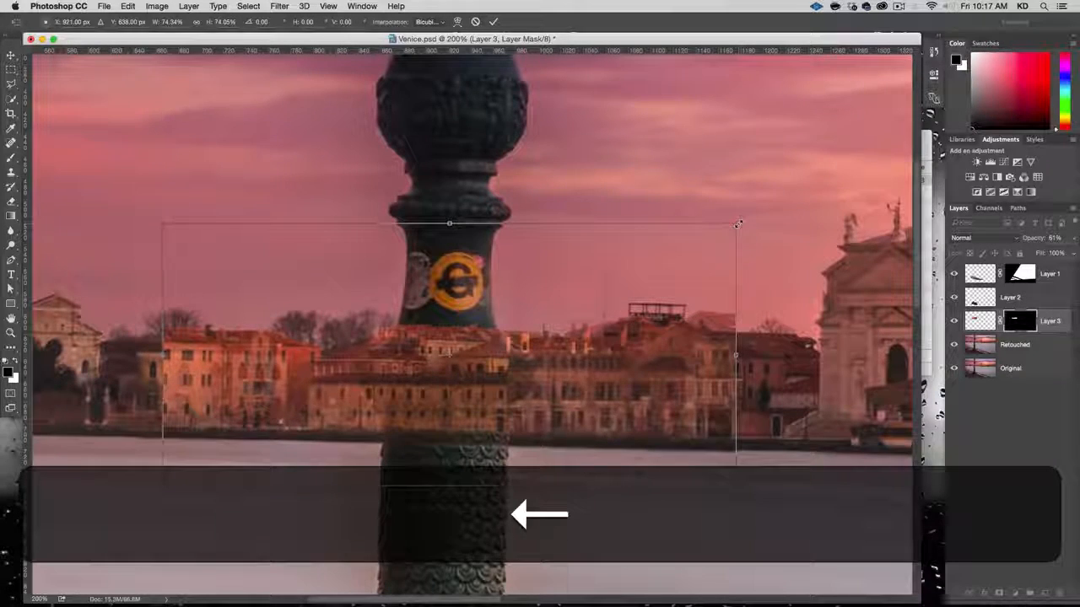
key("Left")
key("Left")
key("Left")
key("Left")
key("Left")
key("Left")
key("Left")
key("Left")
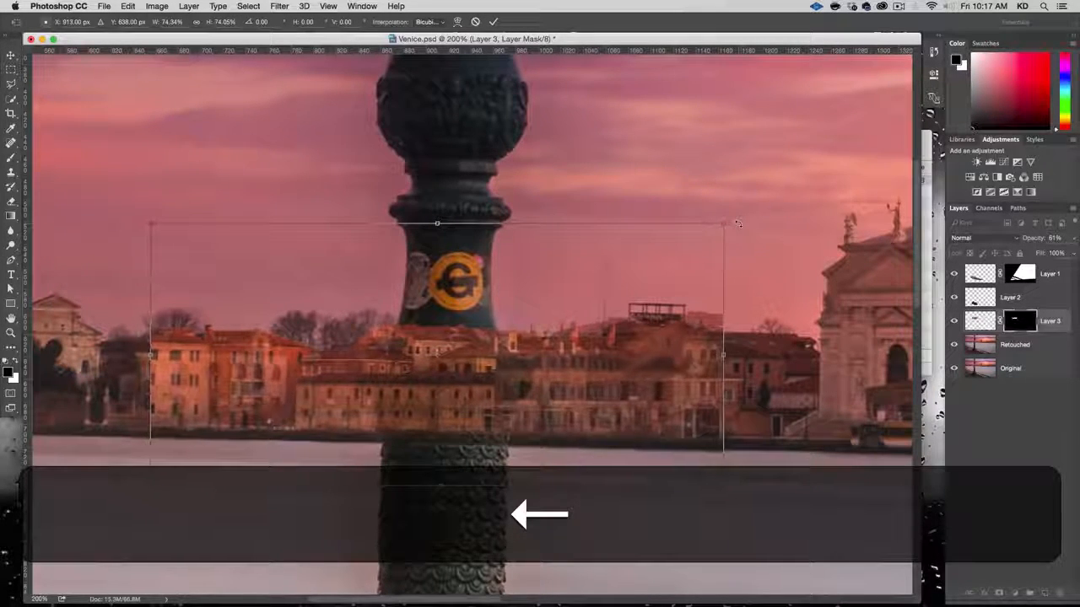
key("Left")
key("Left")
key("Left")
key("Left")
key("Left")
key("Left")
key("Left")
key("Left")
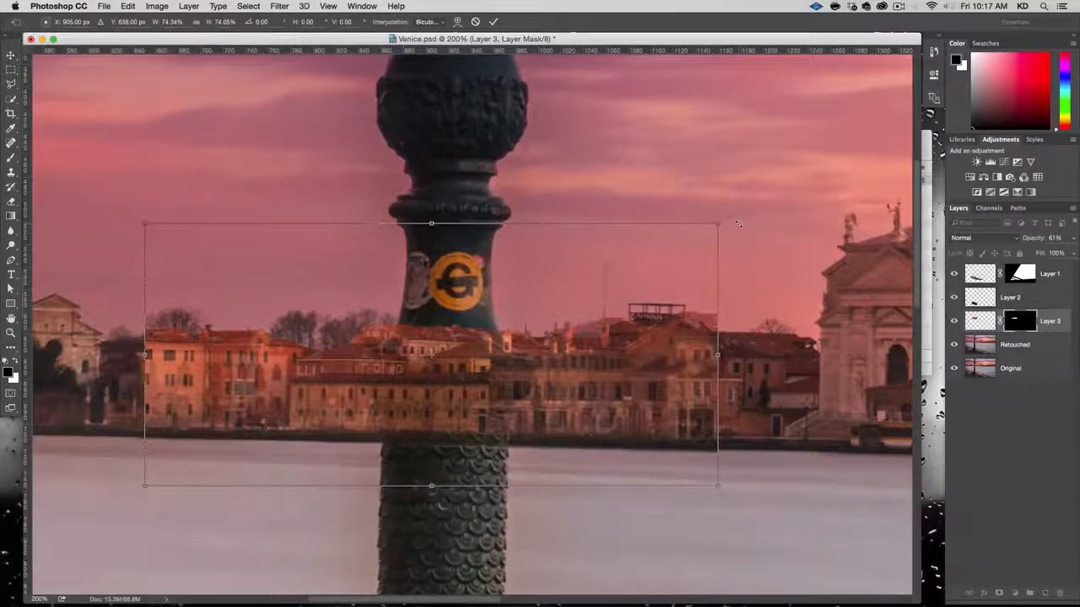
key("Return")
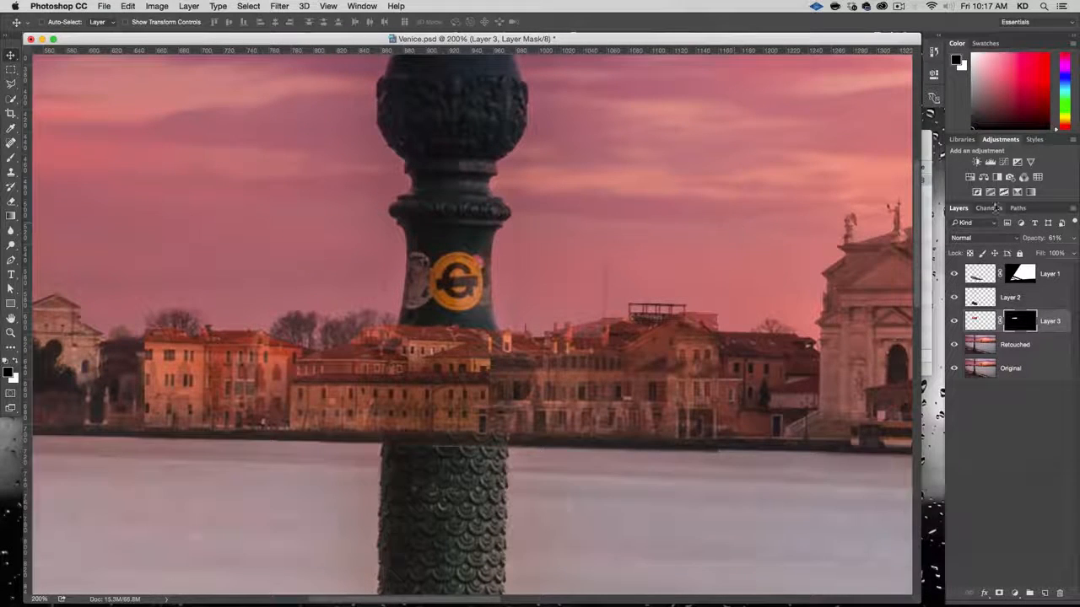
Step: Restore Layer 3's opacity to 100% and place the layer inside a new layer group
left_click(1074, 239)
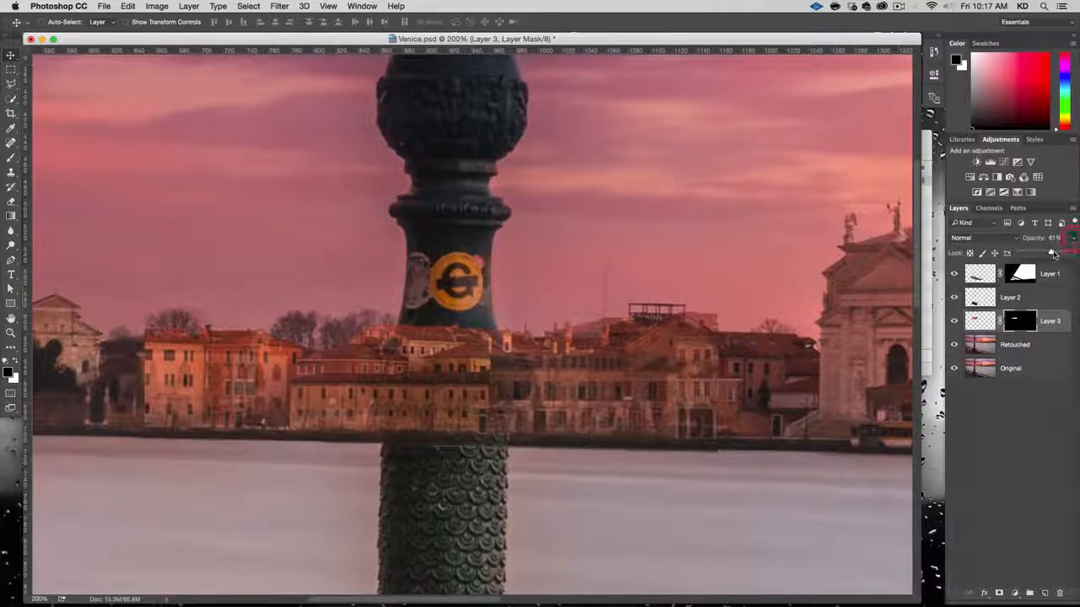
left_click_drag(1051, 252, 1077, 252)
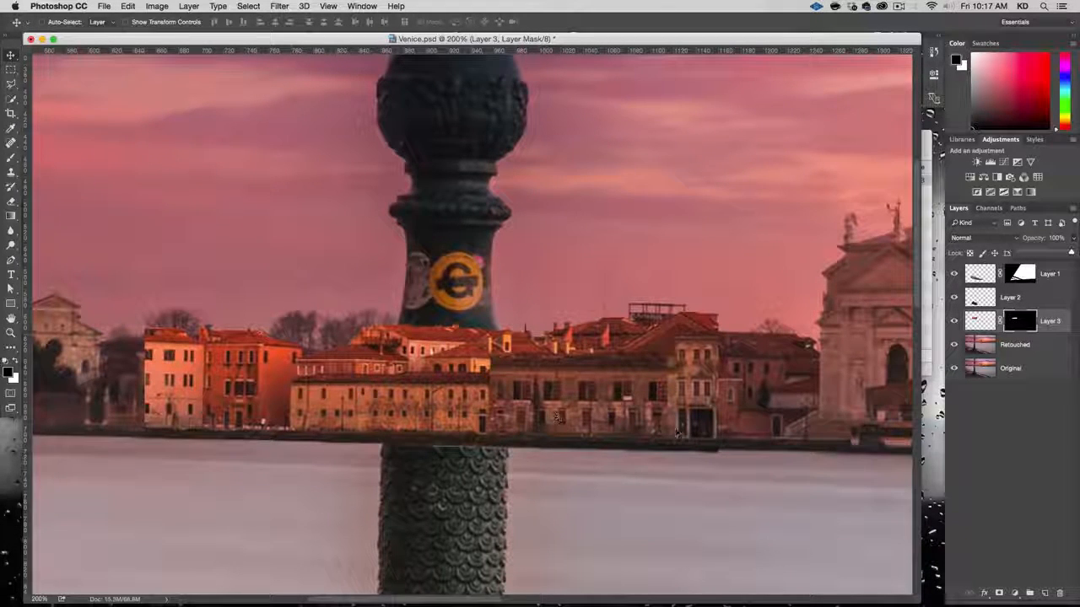
left_click(1030, 594)
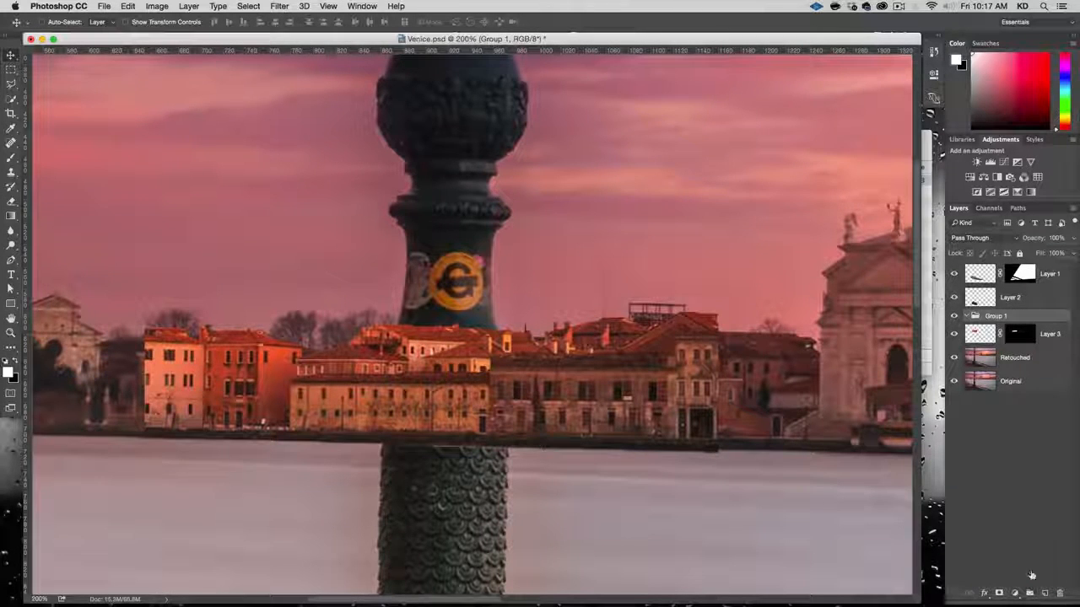
left_click(996, 333)
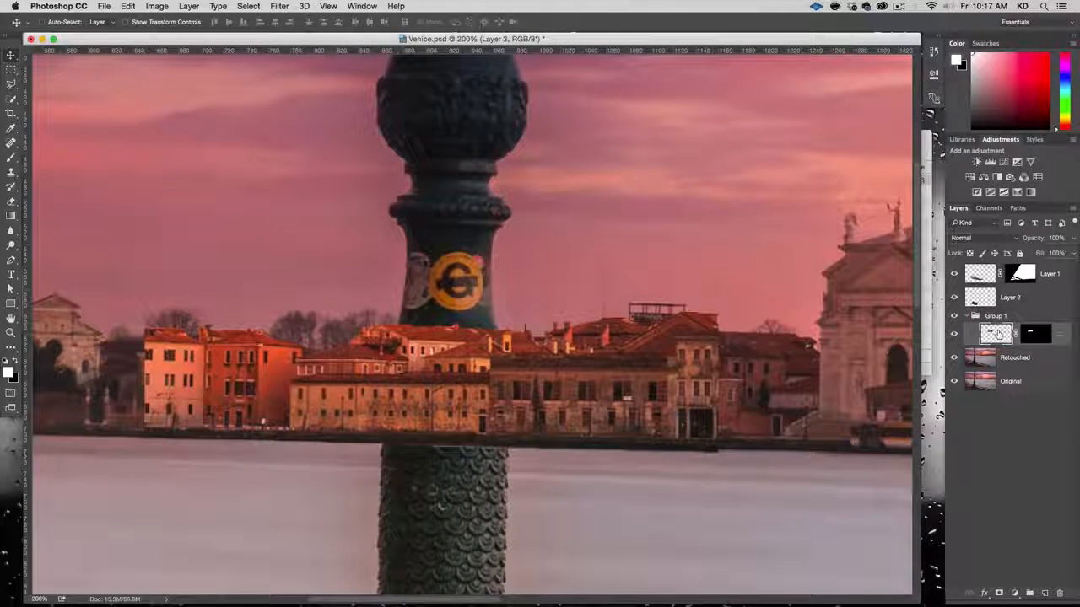
Step: Add a white layer mask to the group containing Layer 3
left_click(995, 317)
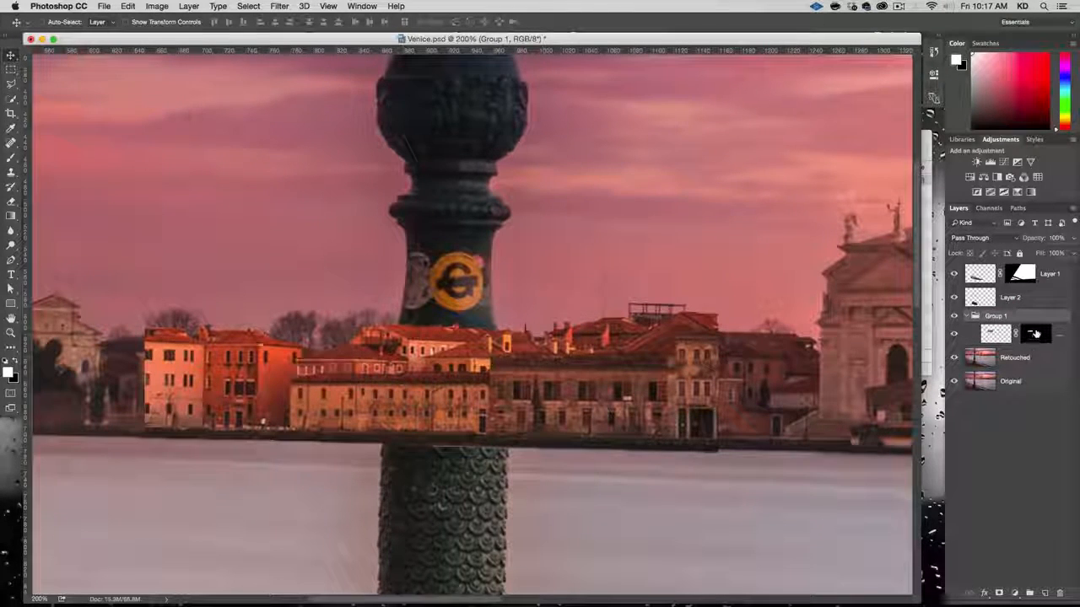
left_click(1034, 335)
left_click(996, 318)
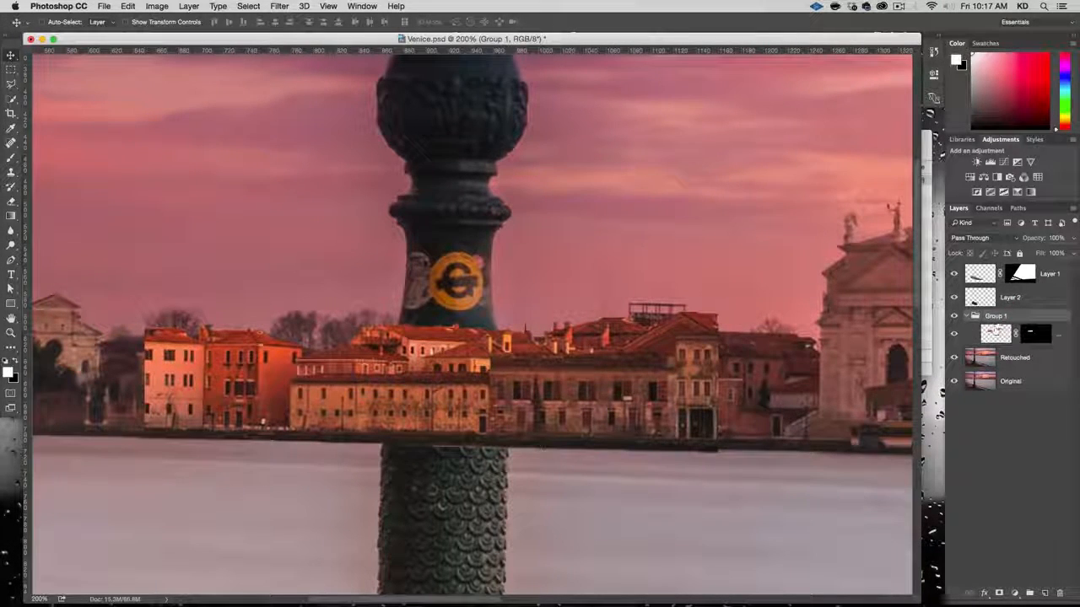
left_click(999, 594)
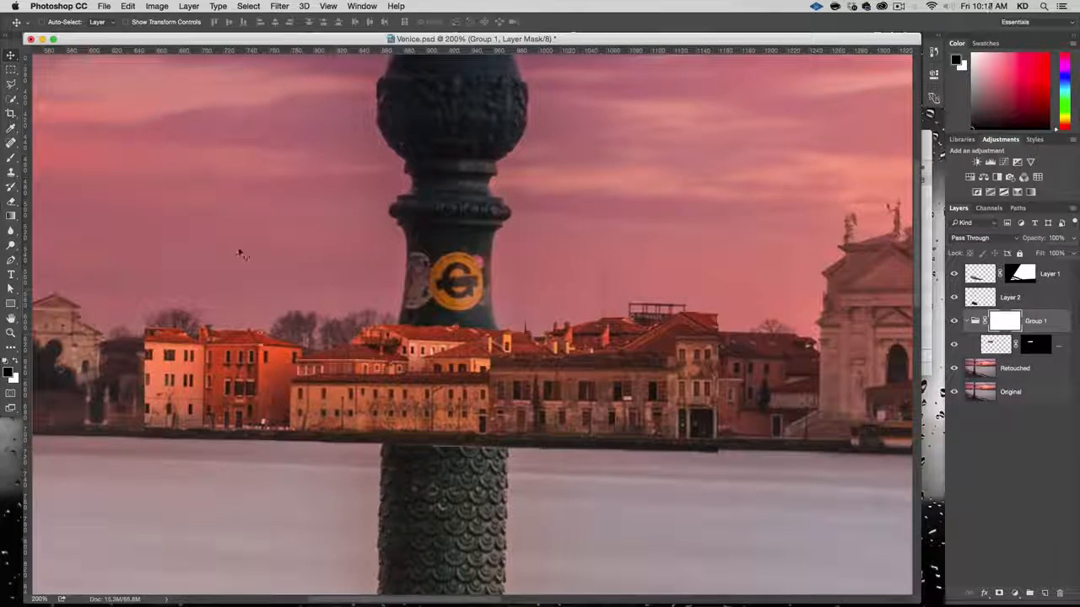
Step: Paint black on the group's mask to hide the copied buildings and quay to the right of the lamp post
key("b")
mouse_move(710, 408)
left_mouse_down()
mouse_move(699, 430)
mouse_move(708, 329)
mouse_move(704, 426)
mouse_move(650, 316)
mouse_move(594, 431)
mouse_move(555, 310)
left_mouse_up()
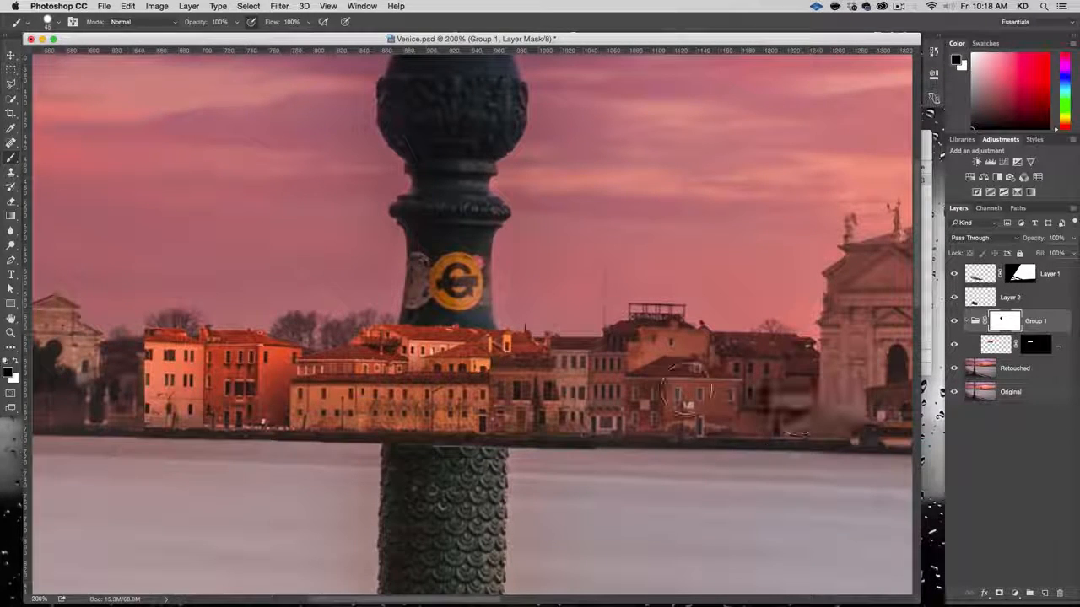
left_click_drag(594, 447, 584, 429)
left_click(578, 461)
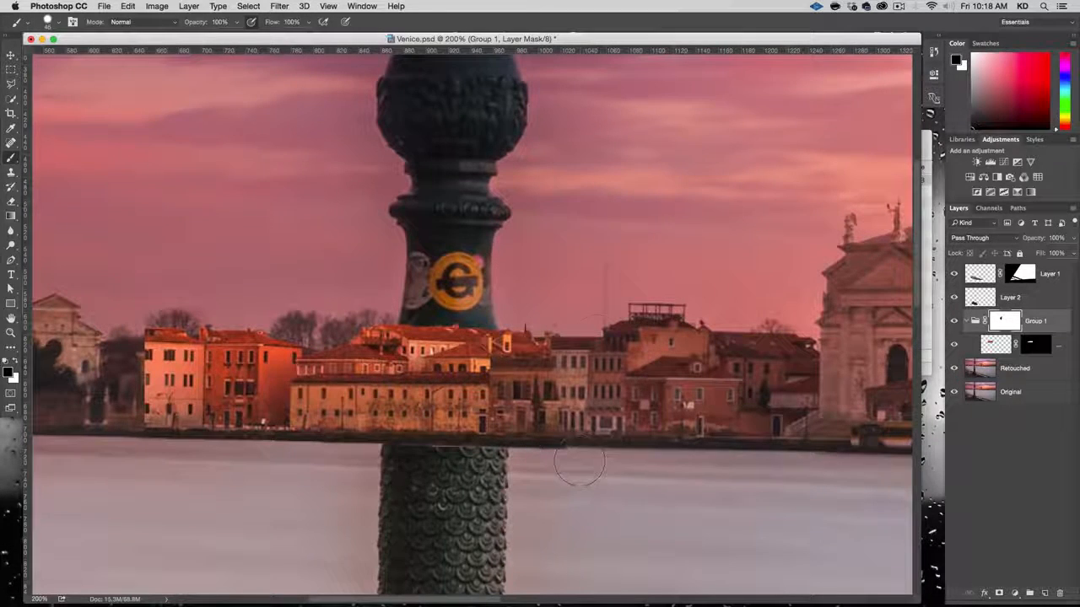
Step: Paint white on the Group 1 mask to bring back the pasted building at the added skyline's eastern end, just beyond the lamp post
left_click(604, 206, "shift")
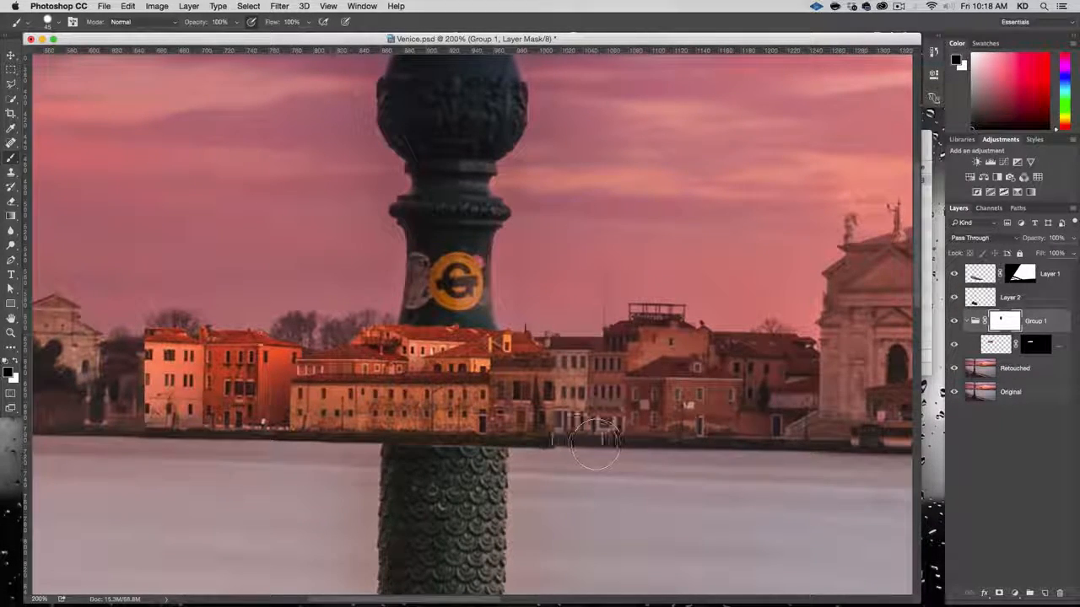
key("x")
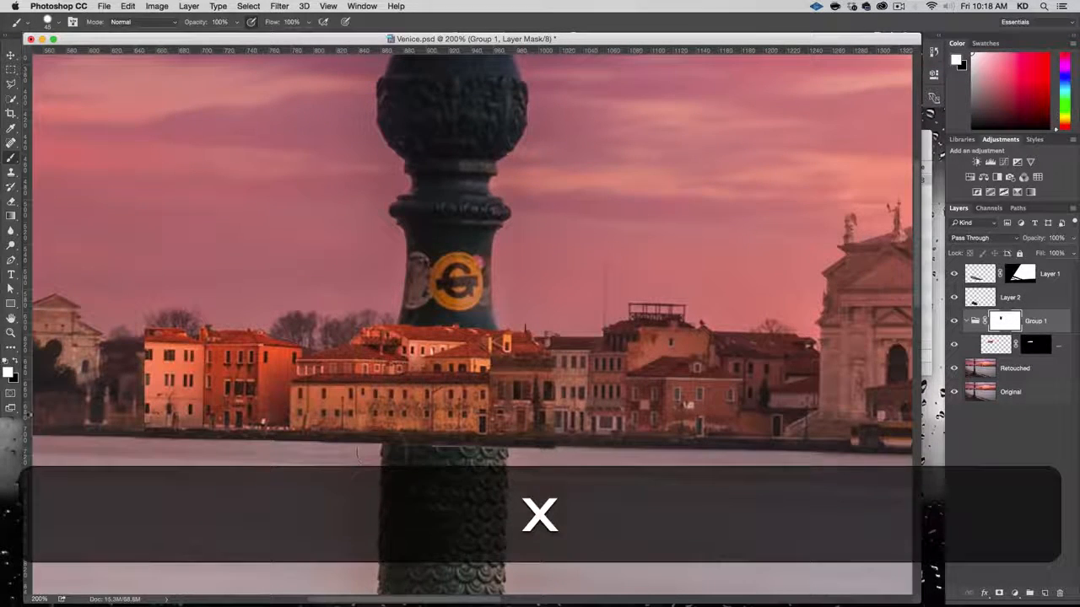
mouse_move(554, 453)
left_mouse_down()
mouse_move(603, 337)
mouse_move(615, 272)
mouse_move(611, 290)
left_mouse_up()
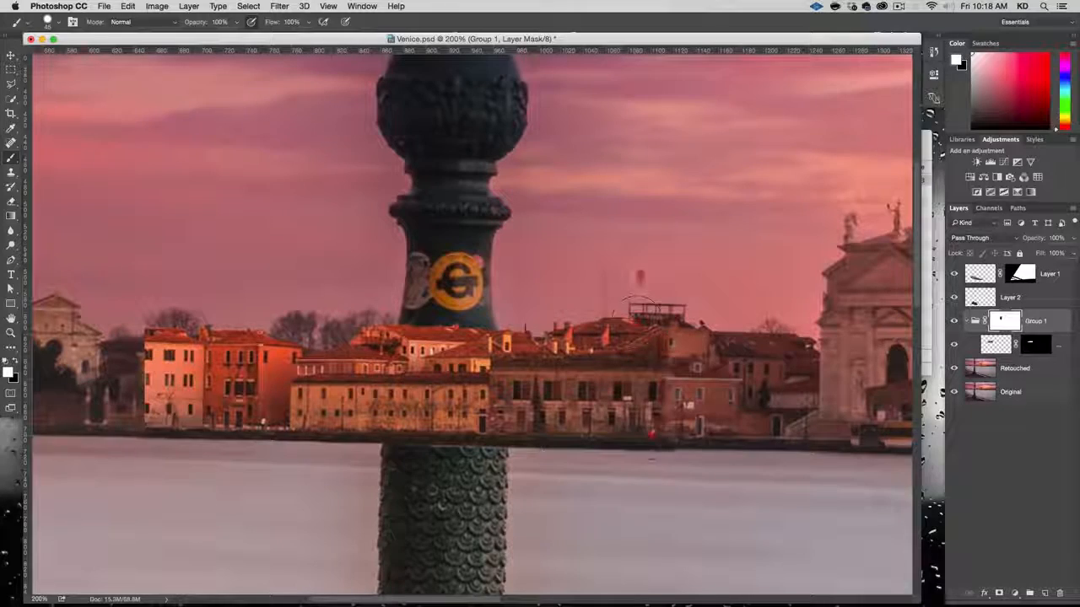
Step: Paint black on the Group 1 mask with straight strokes to trim the pasted building's outer edge and the sky above its rooftop
key("x")
left_click(631, 446)
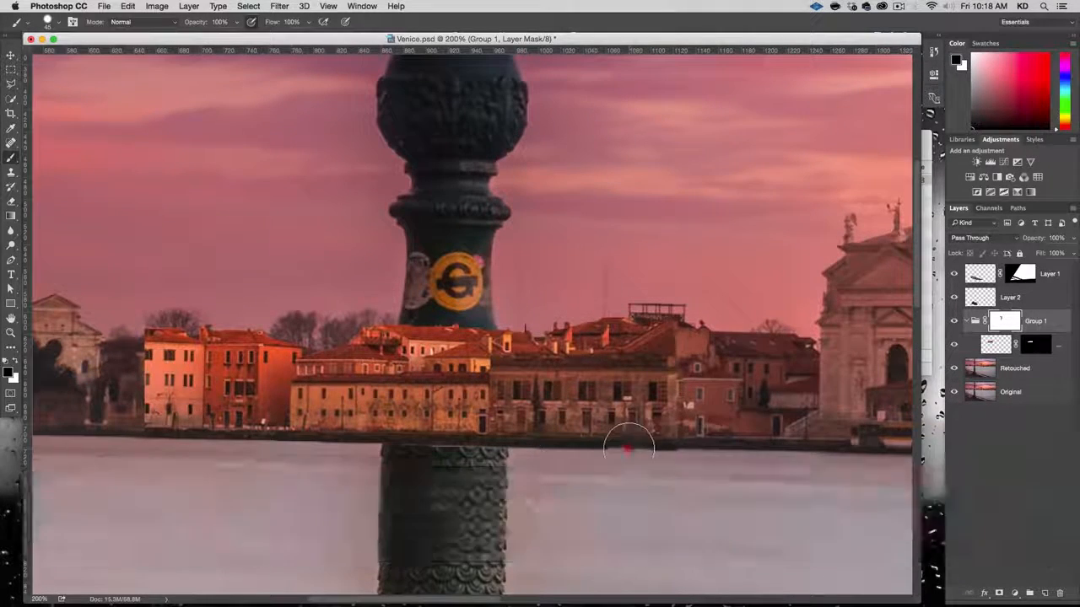
left_click(632, 327, "shift")
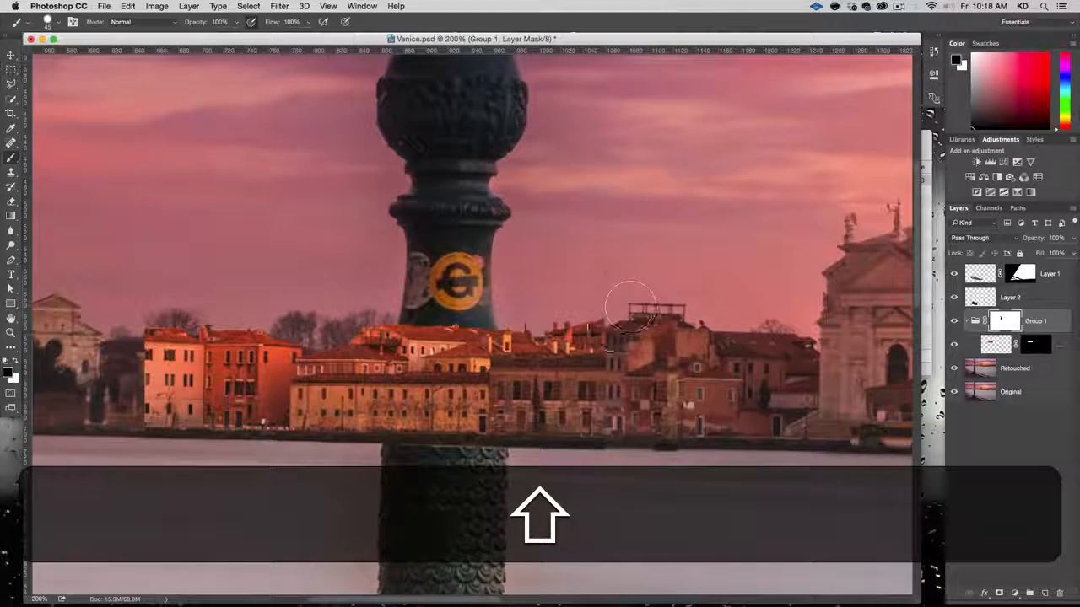
left_click(596, 315)
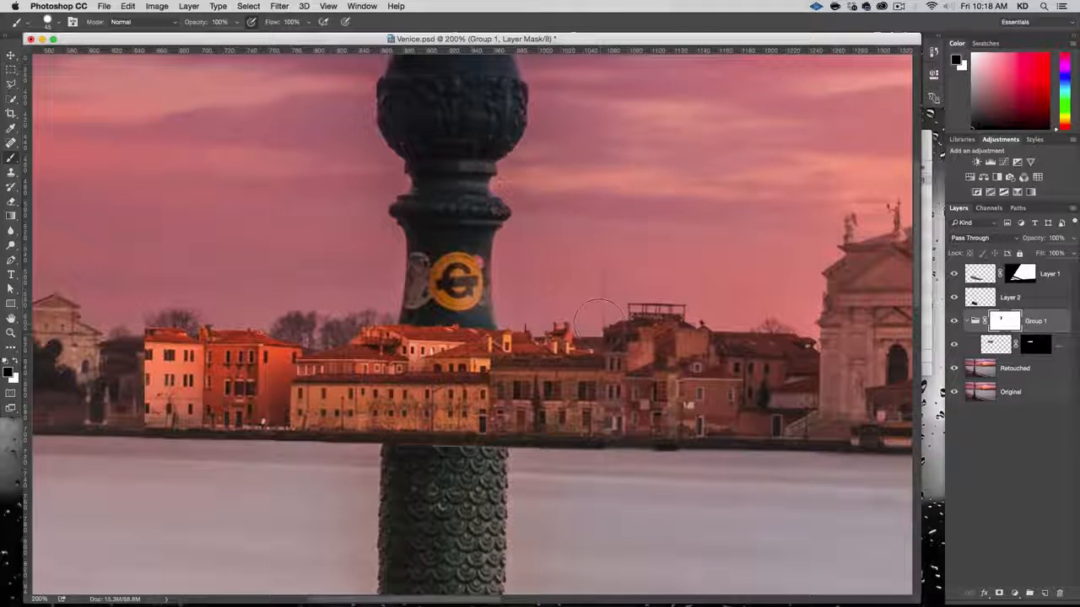
left_click(596, 298)
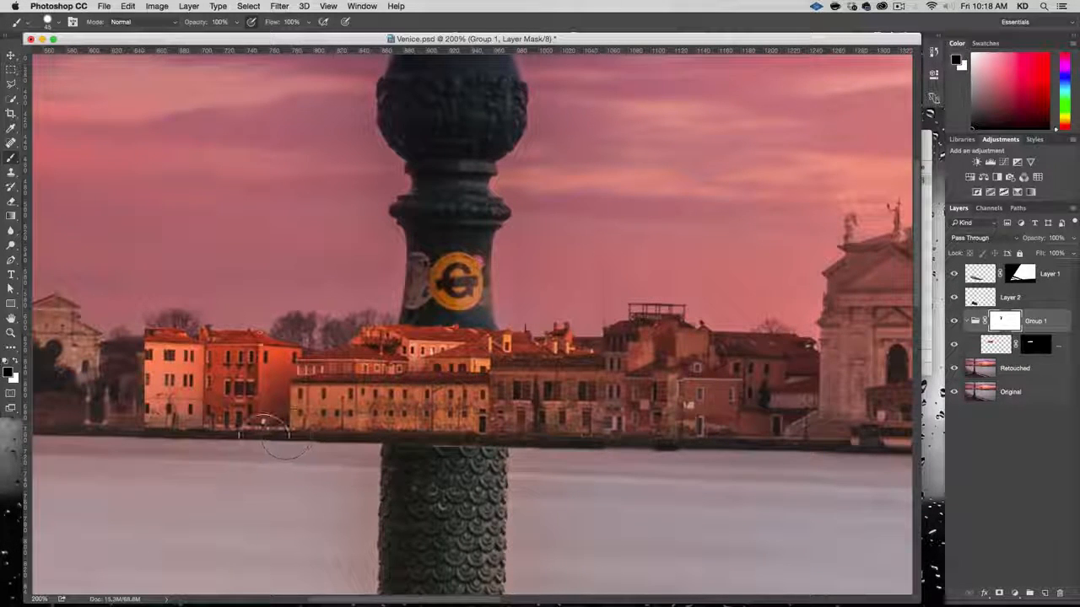
Step: Paint black on the Group 1 mask to hide the pasted orange and red buildings beyond the bridge and the leftover strip at the opposite end
key("shift")
left_click(269, 377, "shift")
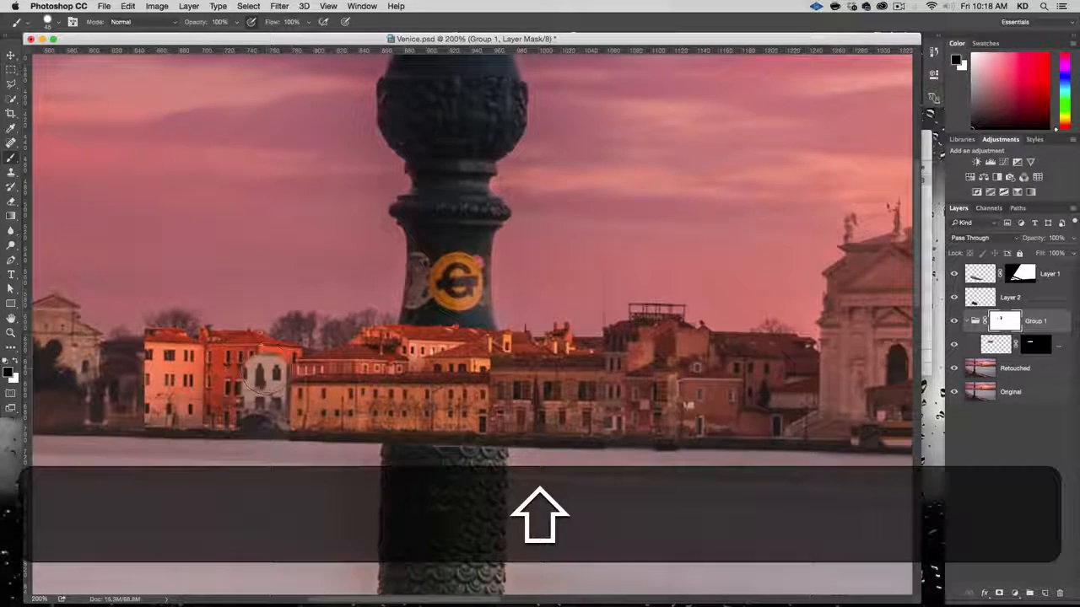
left_click(272, 364, "shift")
left_click(279, 342, "shift")
mouse_move(290, 333)
left_mouse_down()
mouse_move(184, 395)
mouse_move(165, 380)
mouse_move(173, 392)
mouse_move(154, 418)
left_mouse_up()
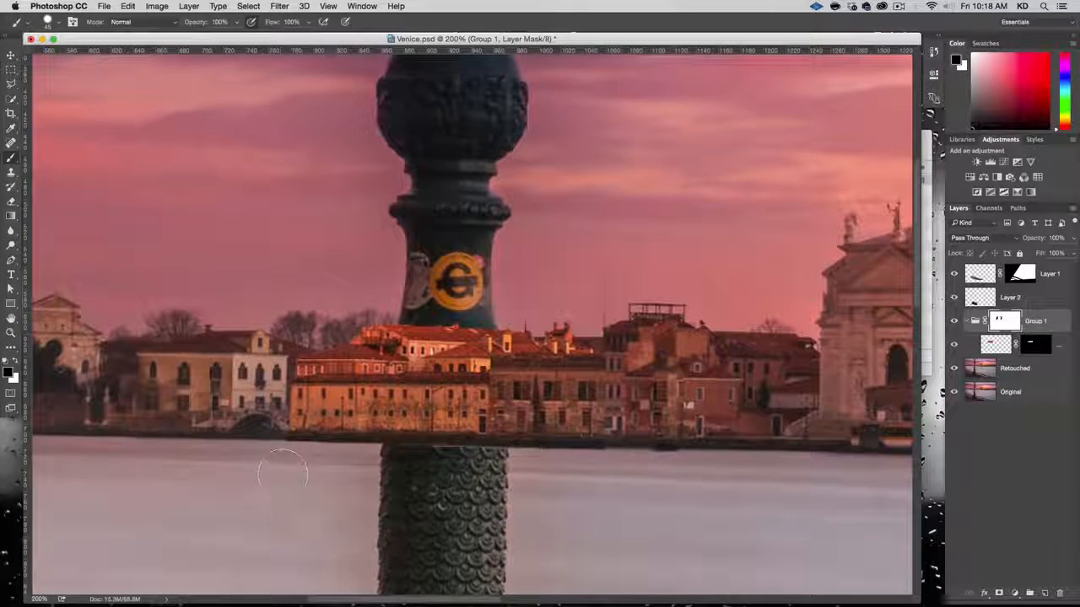
left_click_drag(664, 448, 662, 316)
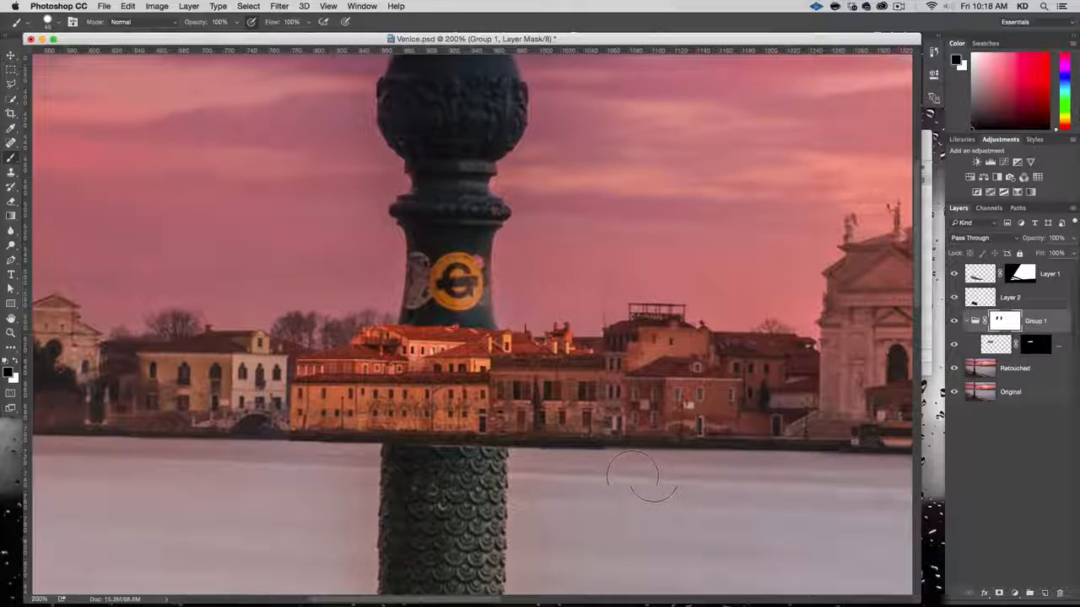
Step: Nudge the Group 1 buildings slightly upward with the Move tool
key("v")
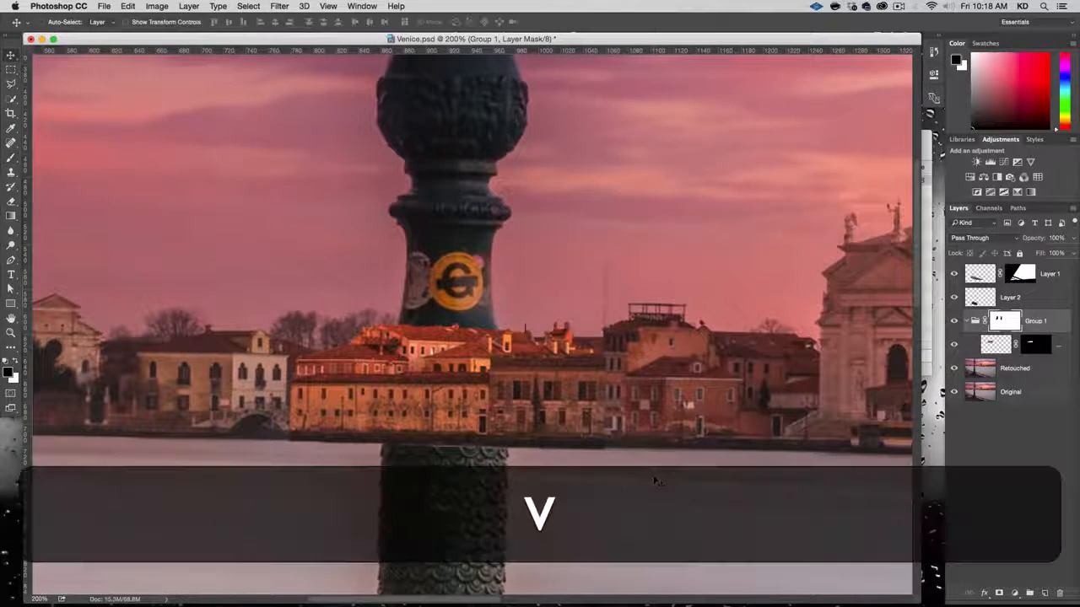
key("Up")
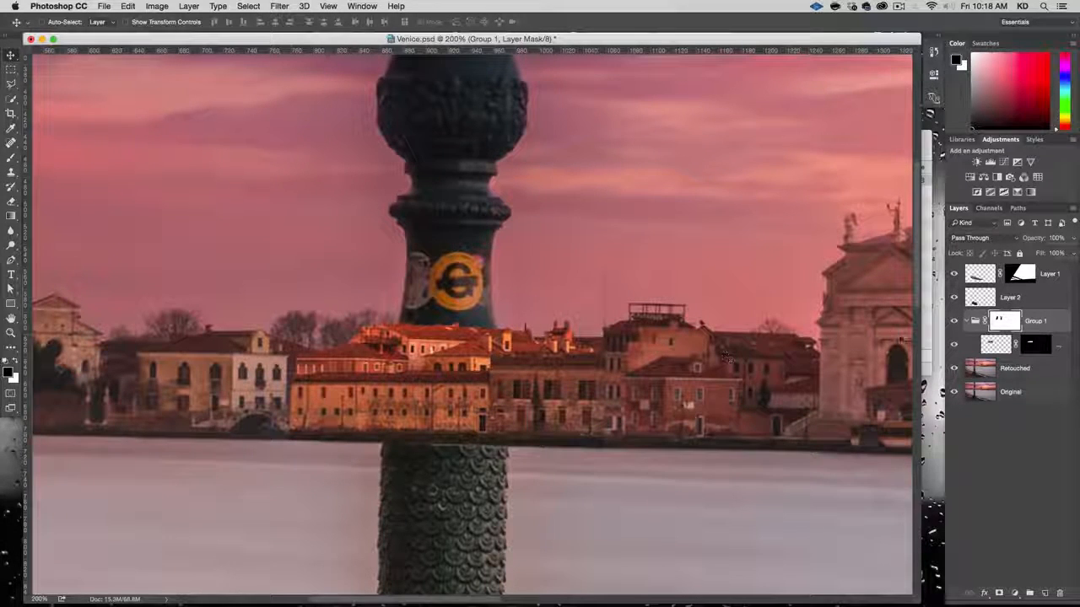
Step: Apply a Hue/Saturation adjustment to the Layer 3 buildings with Saturation at -38
left_click(997, 344)
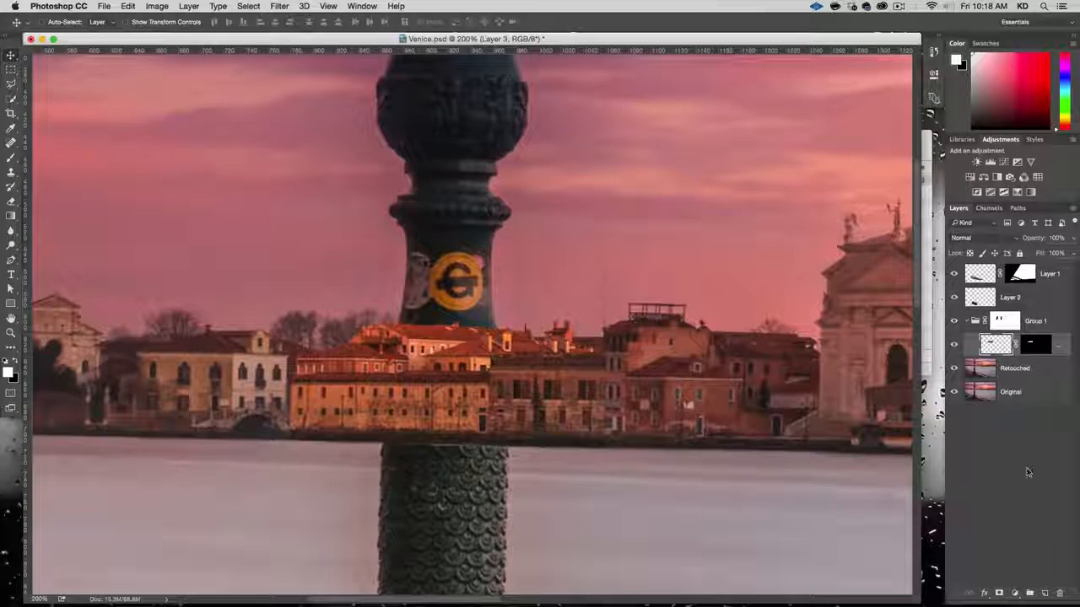
left_click(157, 5)
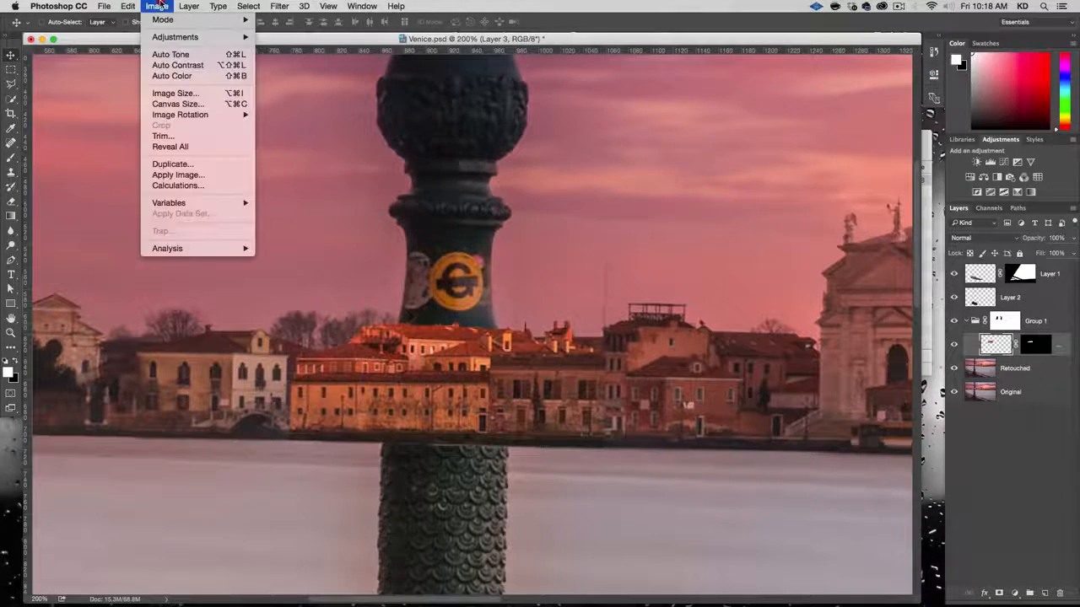
mouse_move(173, 37)
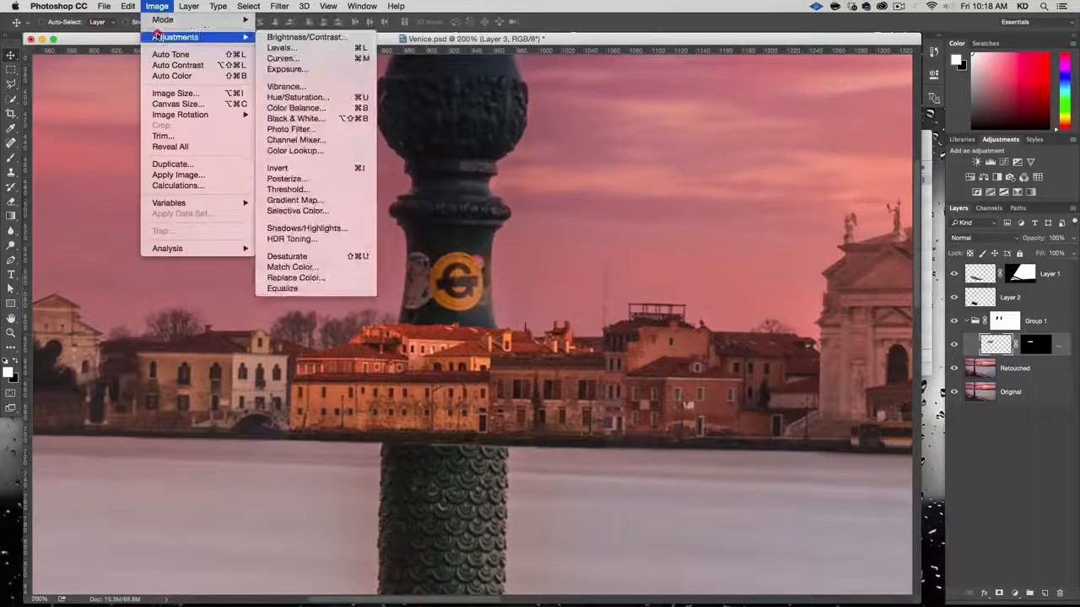
left_click(304, 97)
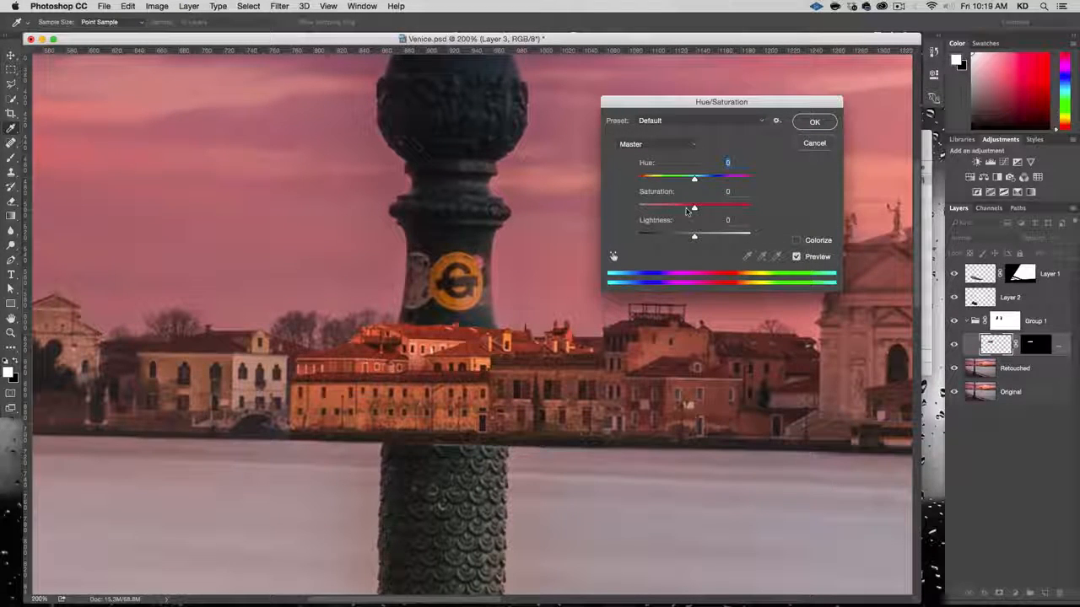
left_click_drag(686, 211, 672, 210)
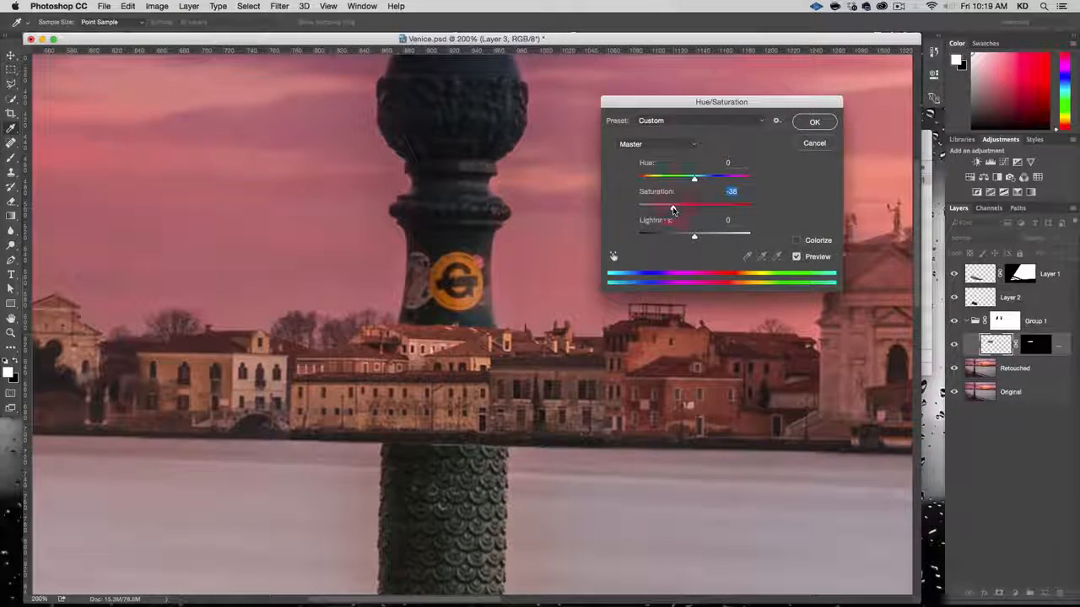
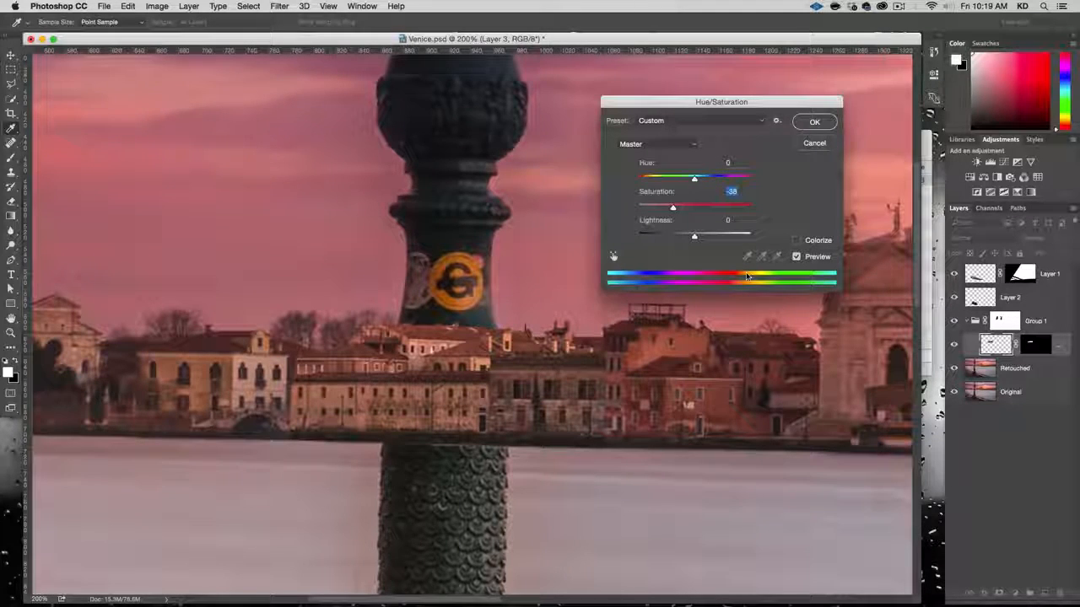
left_click(803, 123)
key("v")
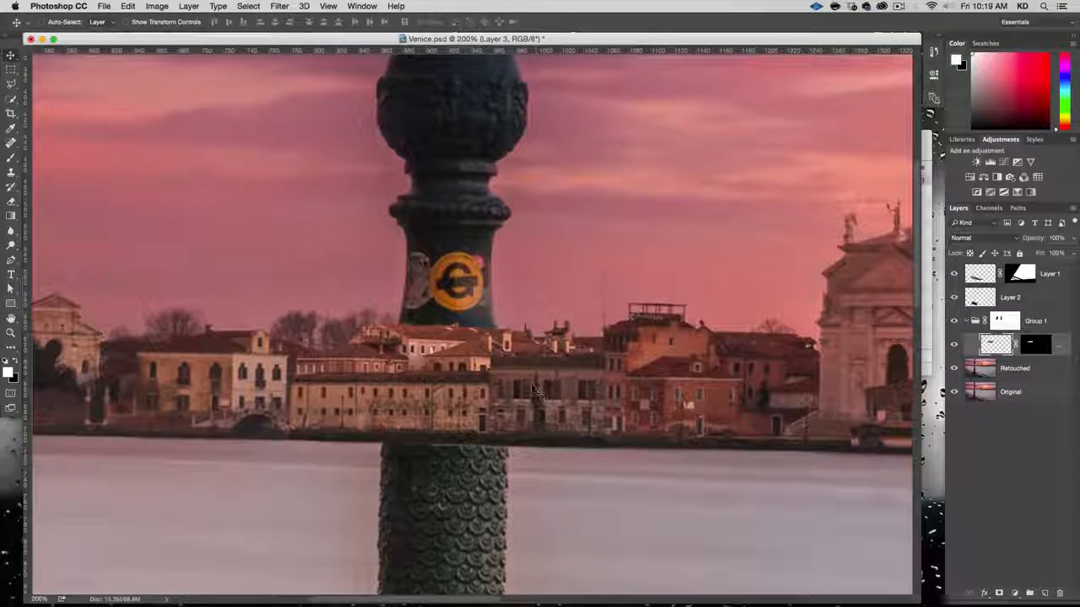
Step: Apply Levels to the Layer 3 buildings with output levels of 5 and 216, comparing with and without the preview before accepting
left_click(158, 5)
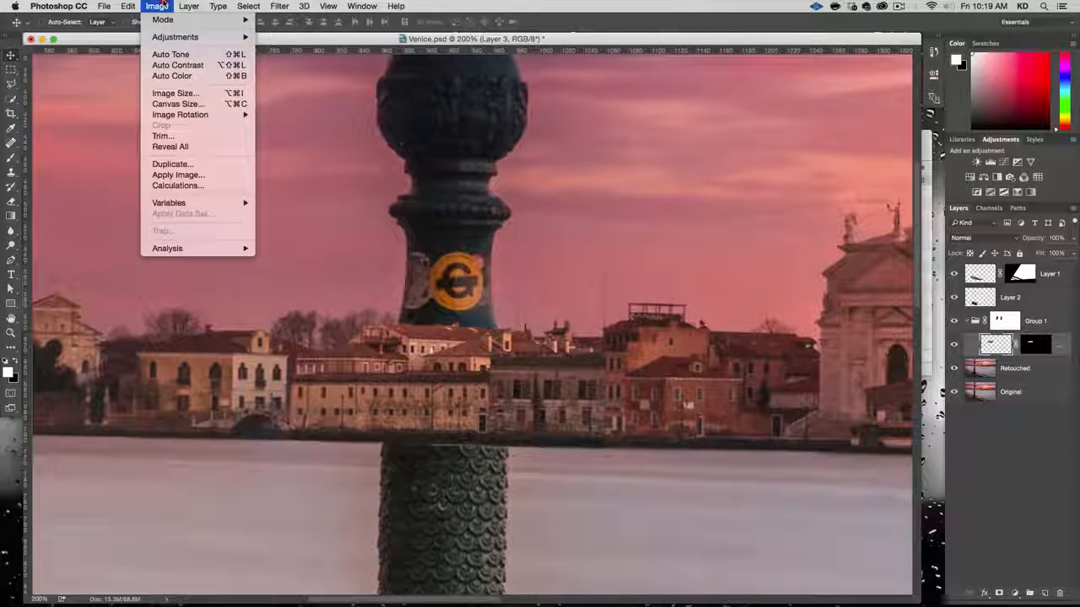
mouse_move(168, 37)
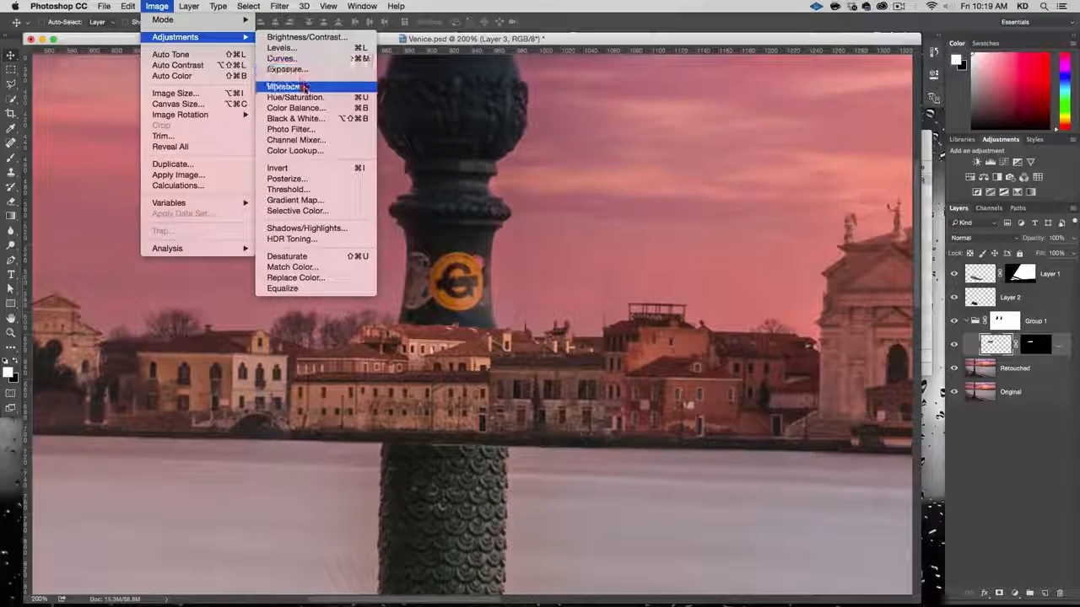
left_click(281, 48)
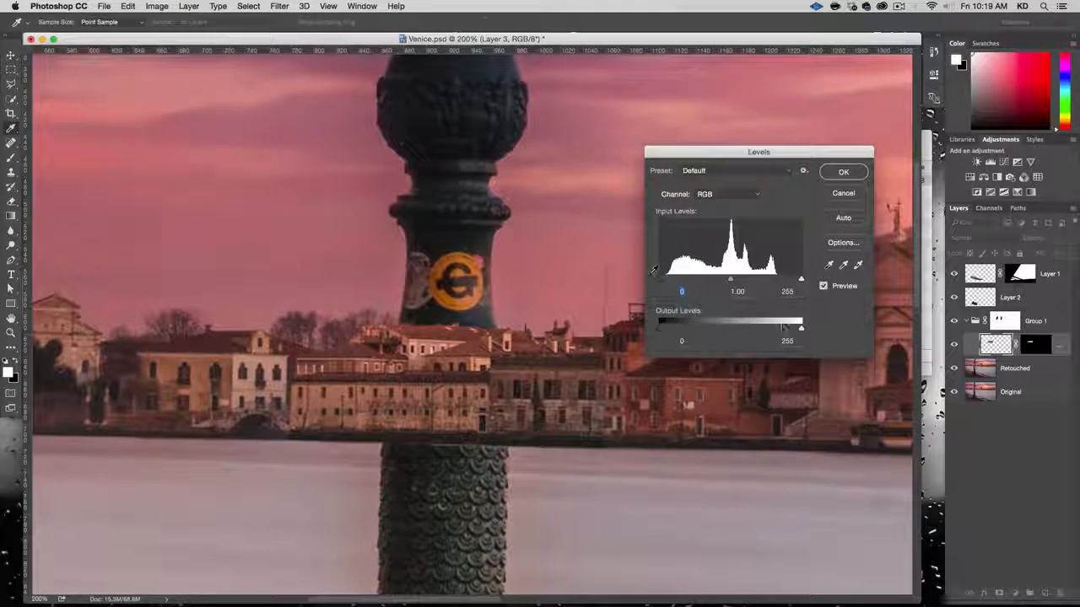
left_click_drag(798, 328, 792, 328)
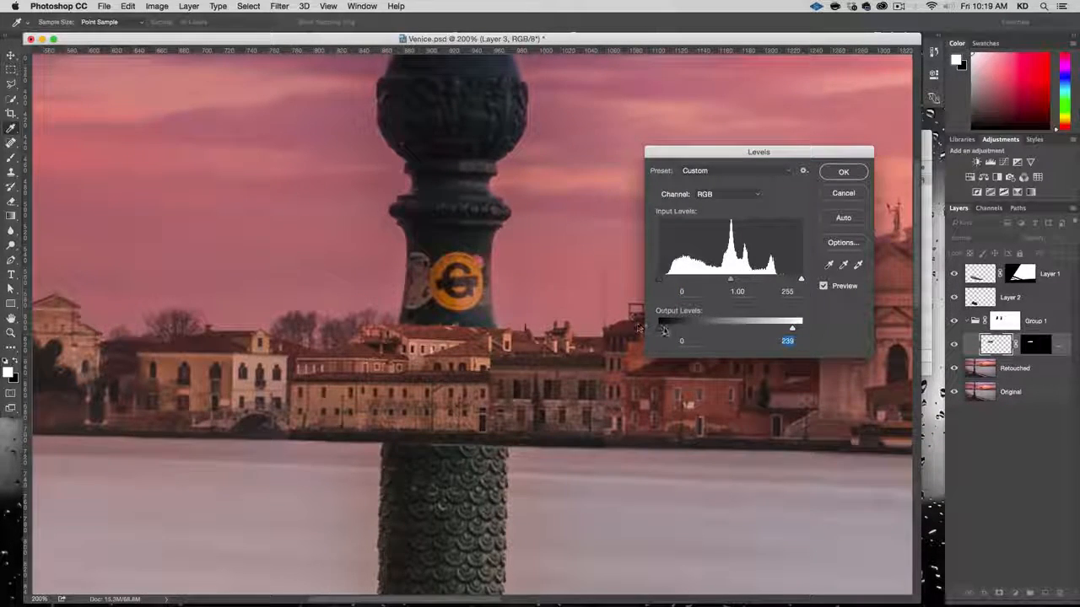
left_click_drag(662, 331, 660, 330)
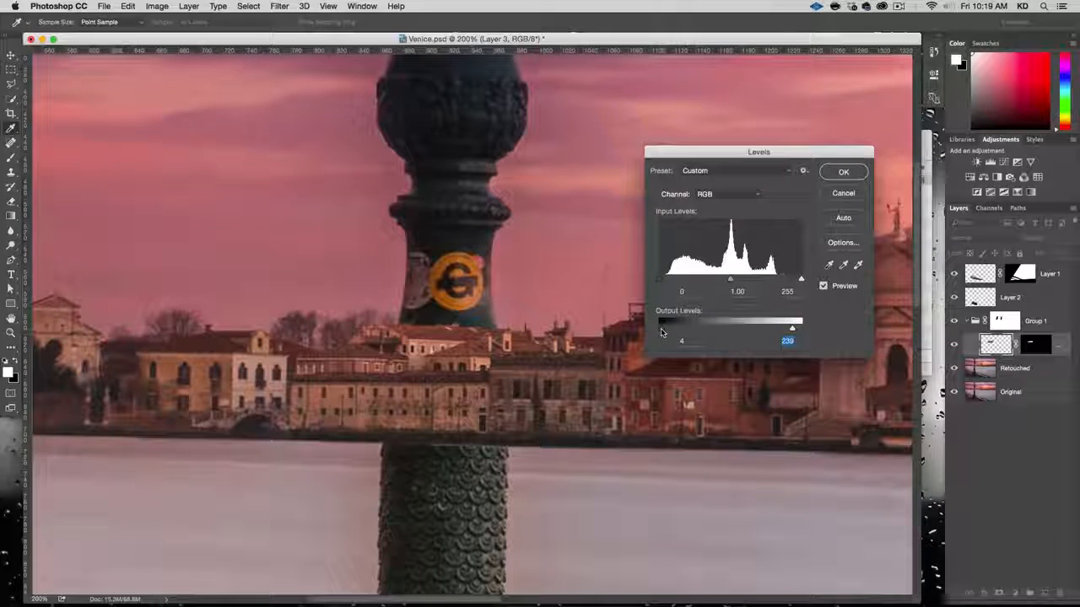
left_click_drag(661, 331, 662, 330)
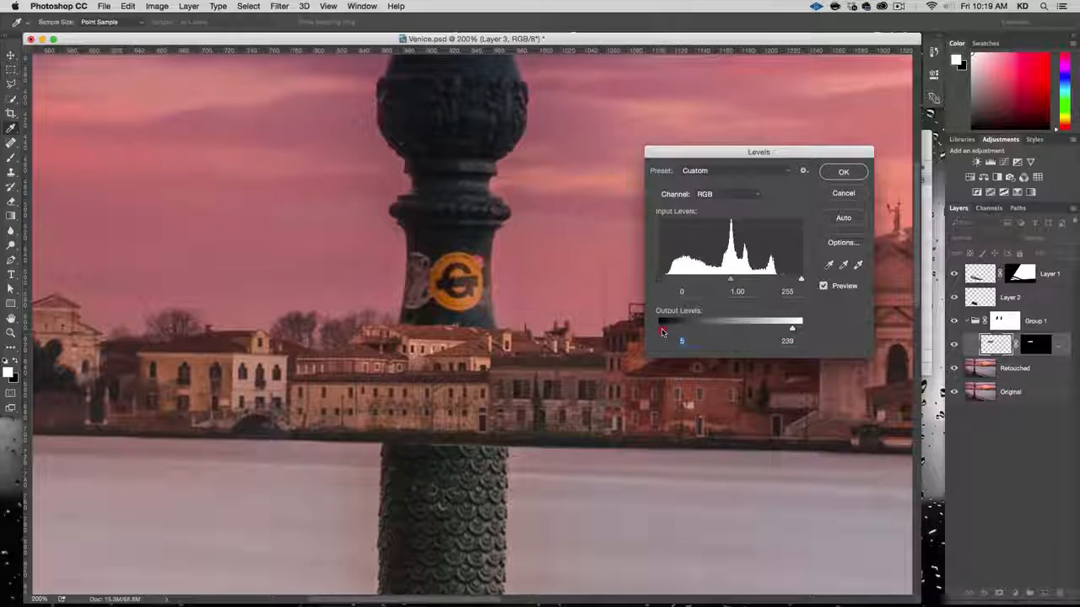
left_click_drag(790, 329, 779, 328)
left_click(840, 289)
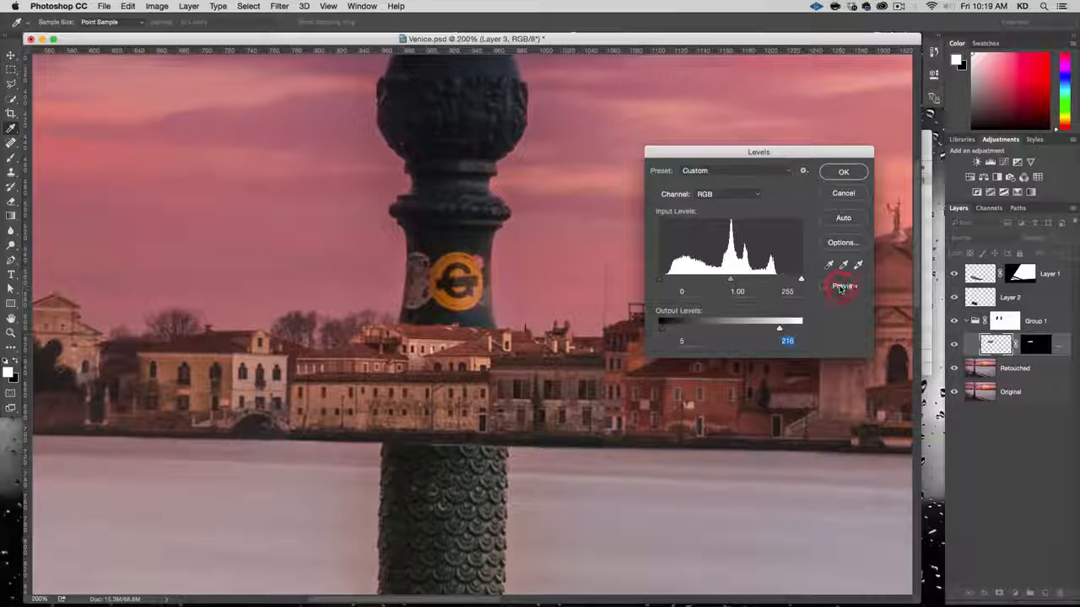
left_click(840, 288)
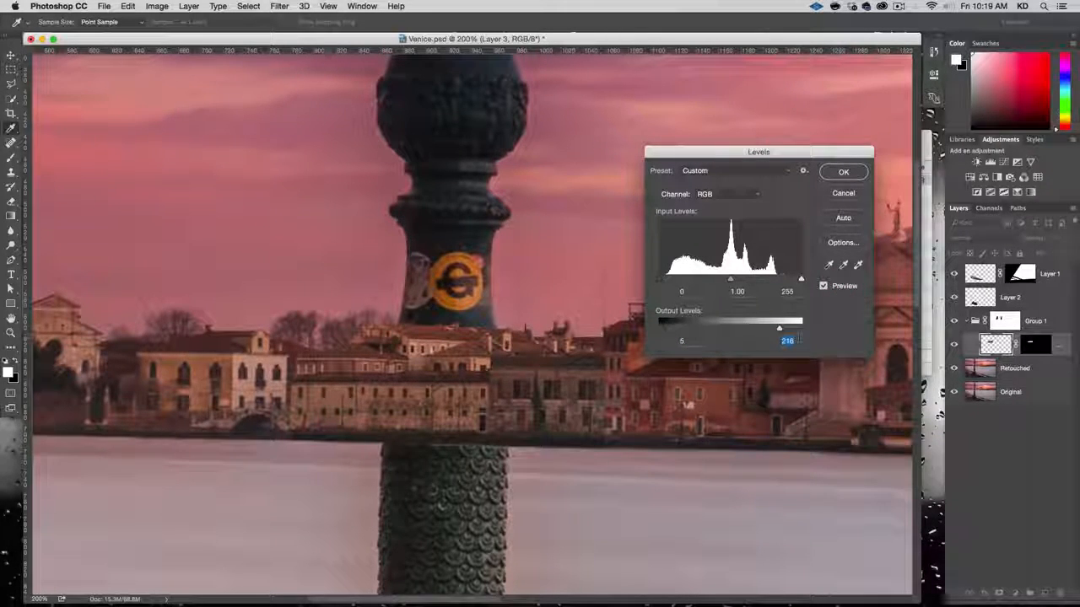
left_click(850, 286)
left_click(844, 286)
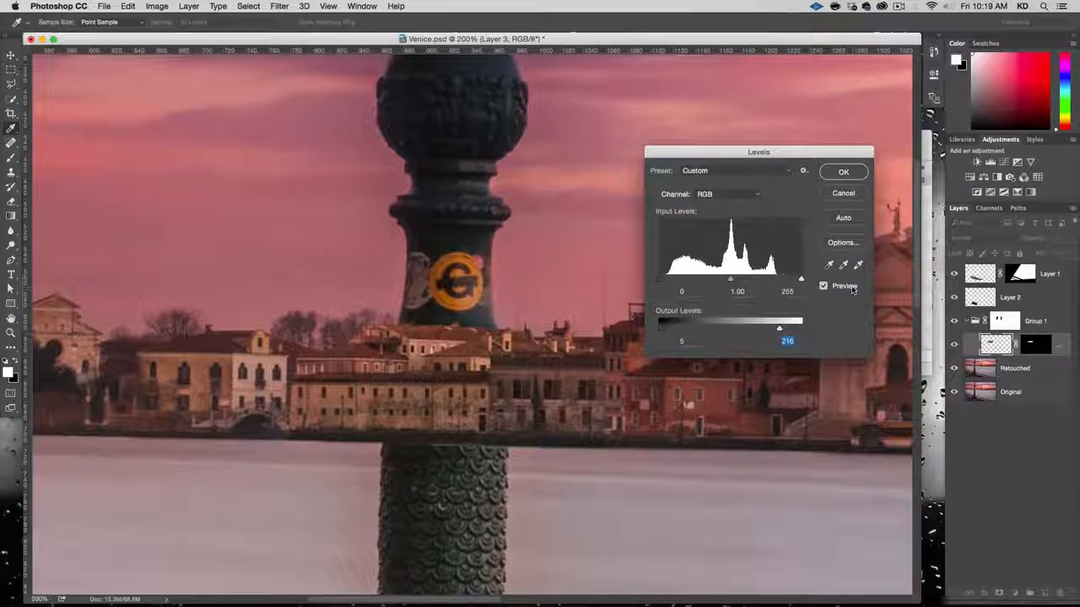
left_click(843, 172)
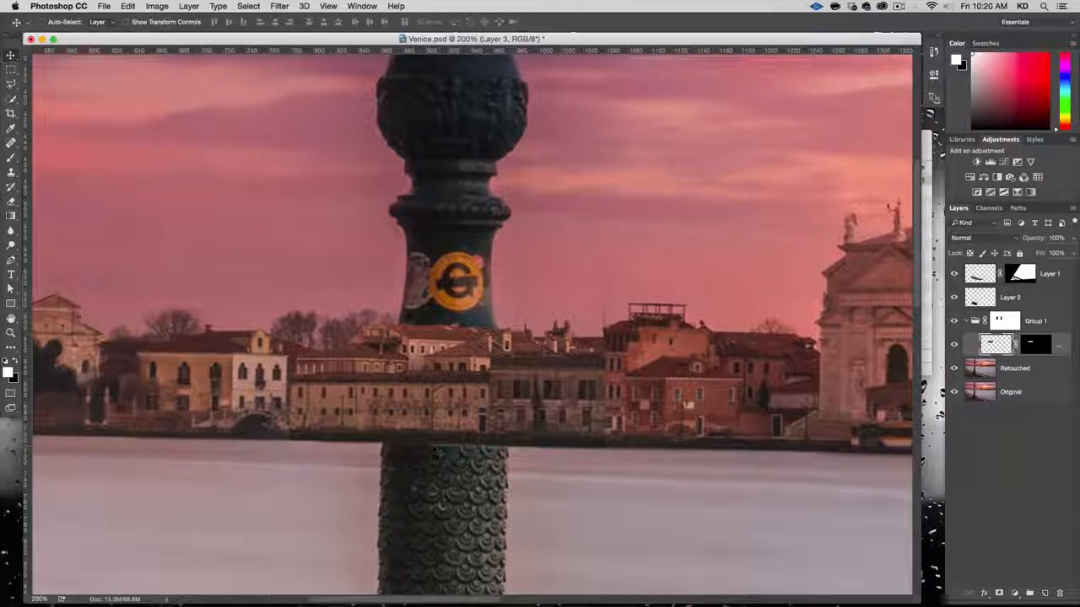
Step: Paint a straight black stroke on the Layer 3 mask with the 45 px brush, just below the pasted buildings' waterline
left_click(1036, 344)
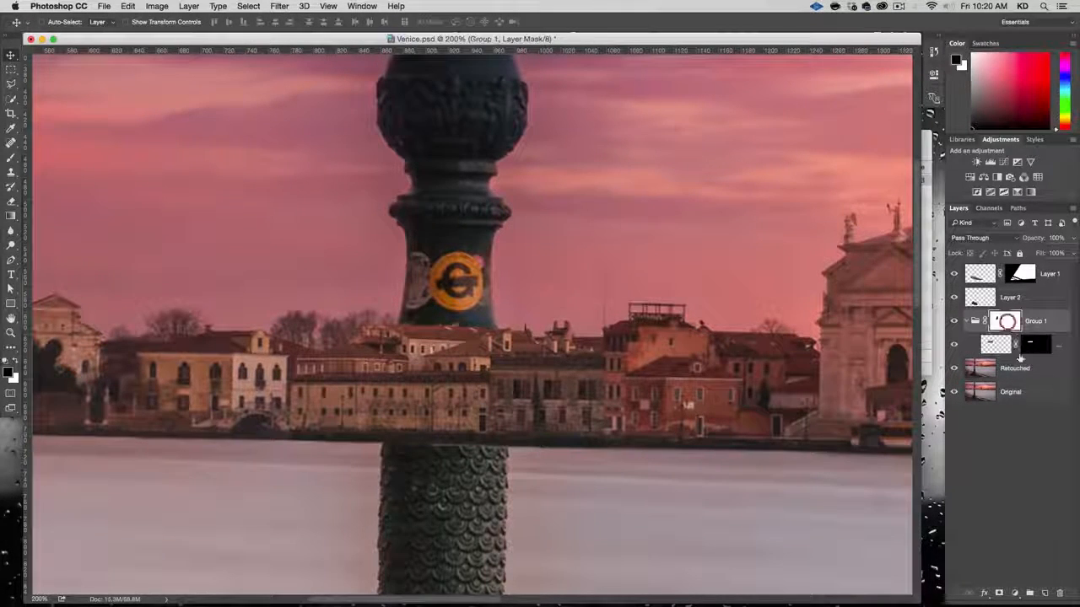
key("b")
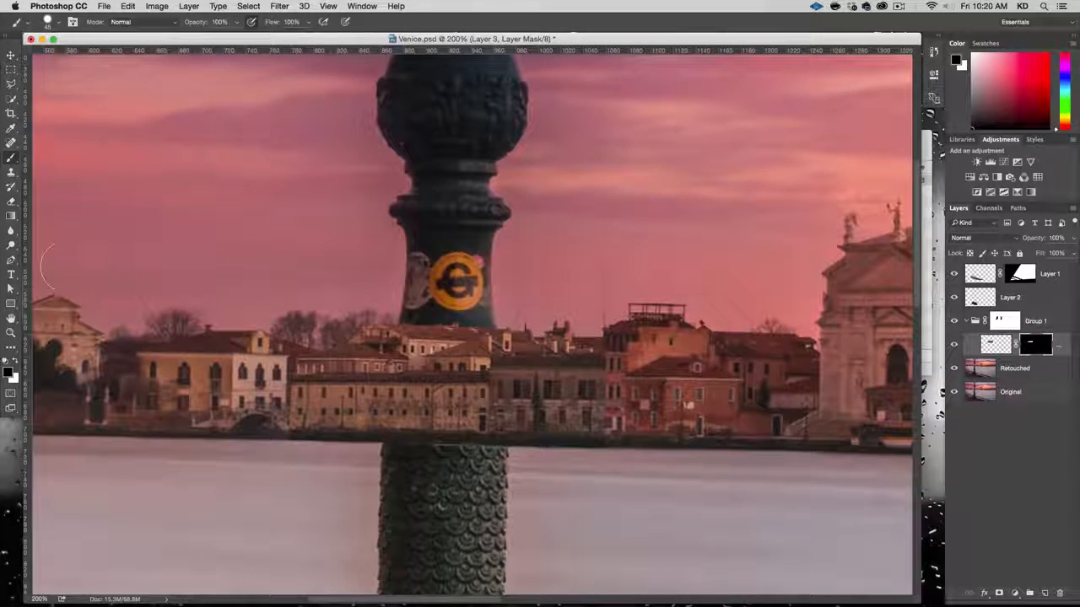
right_click(516, 435)
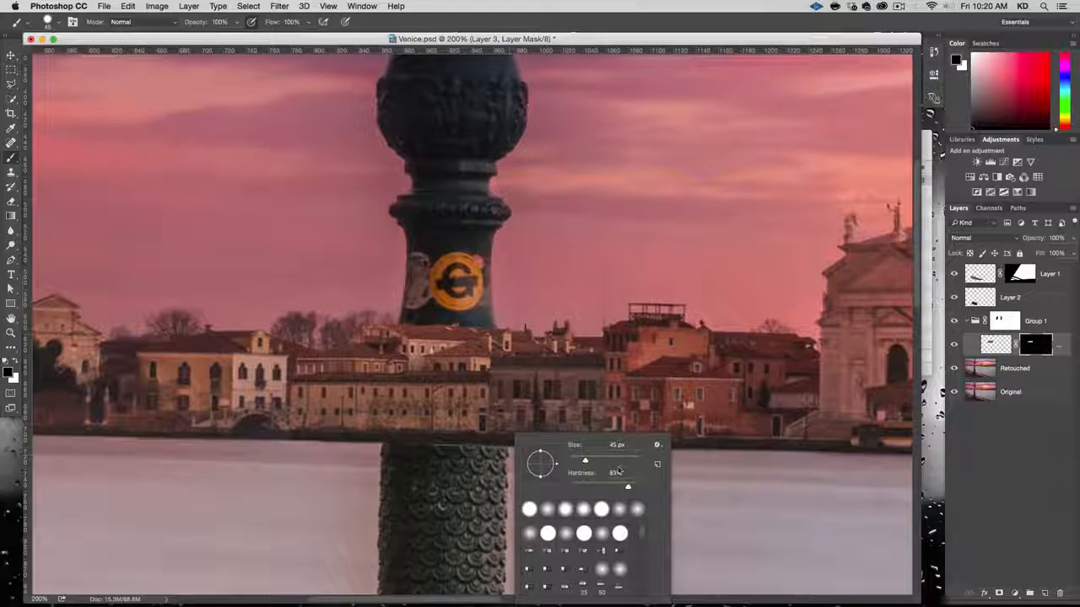
key("Return")
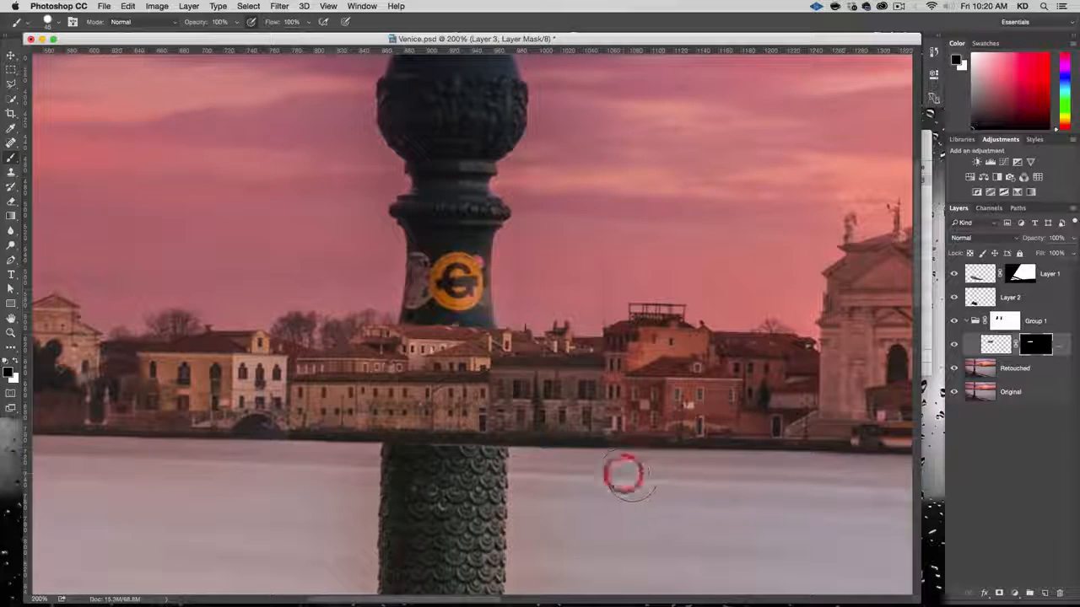
key("shift")
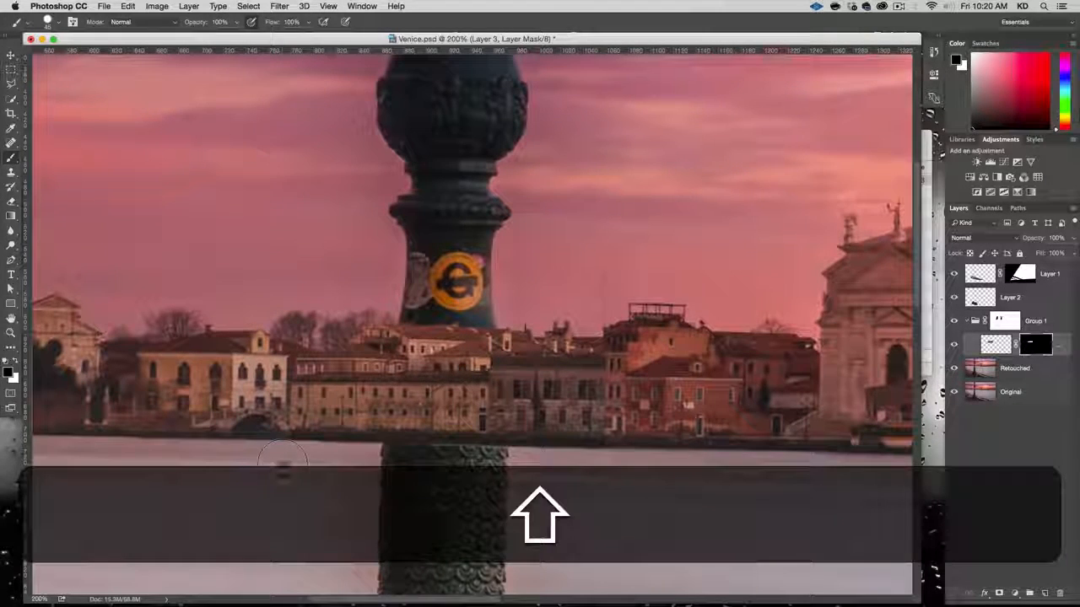
left_click(281, 455, "shift")
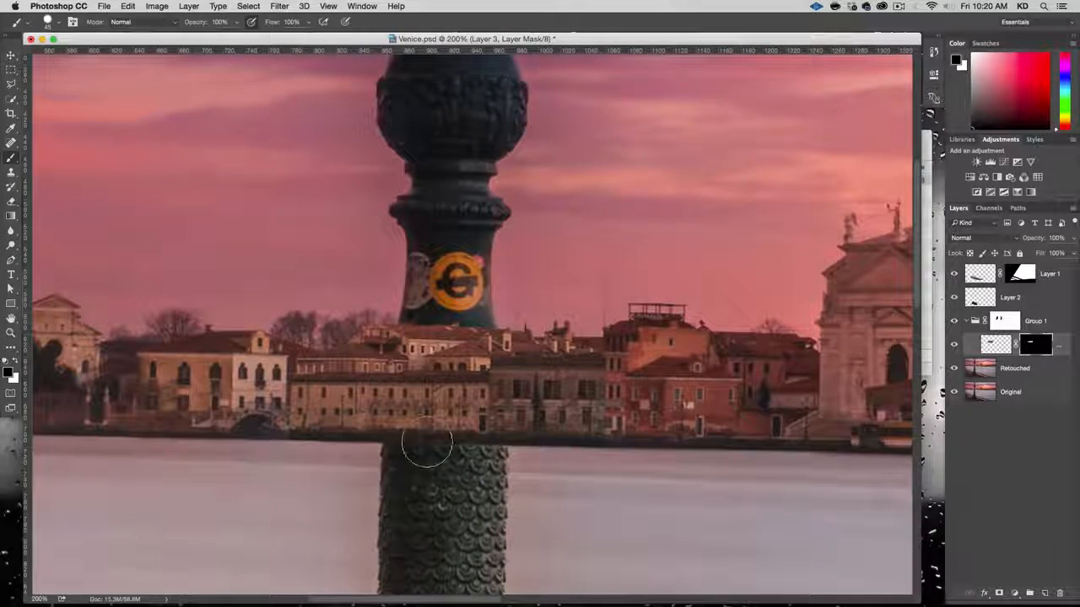
Step: Collapse Group 1 in the layer stack and rename it Buildings
key("alt+super+minus")
key("alt+super+minus")
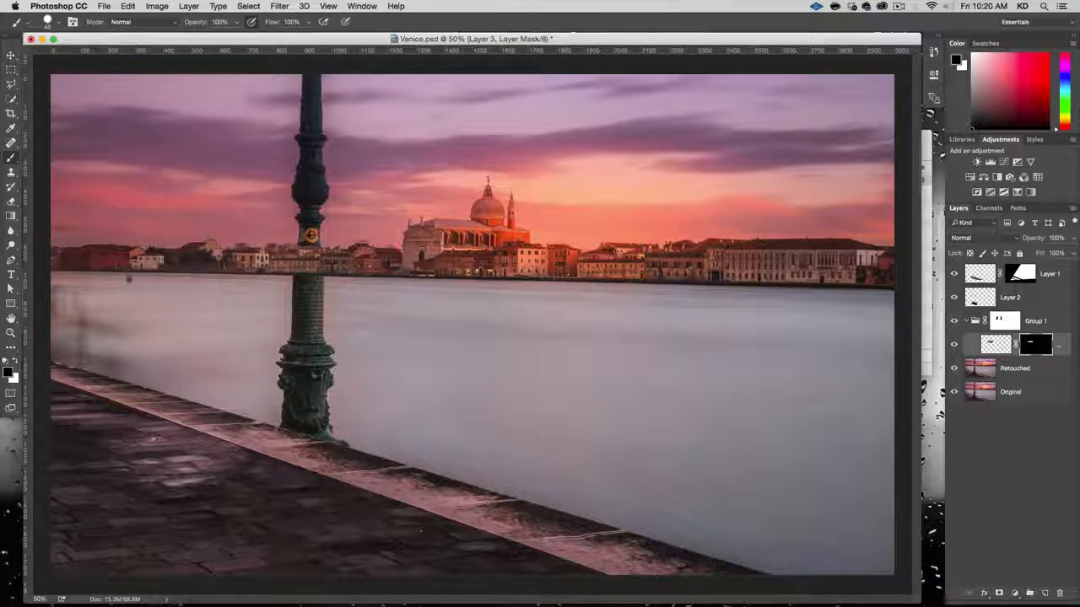
left_click(965, 321)
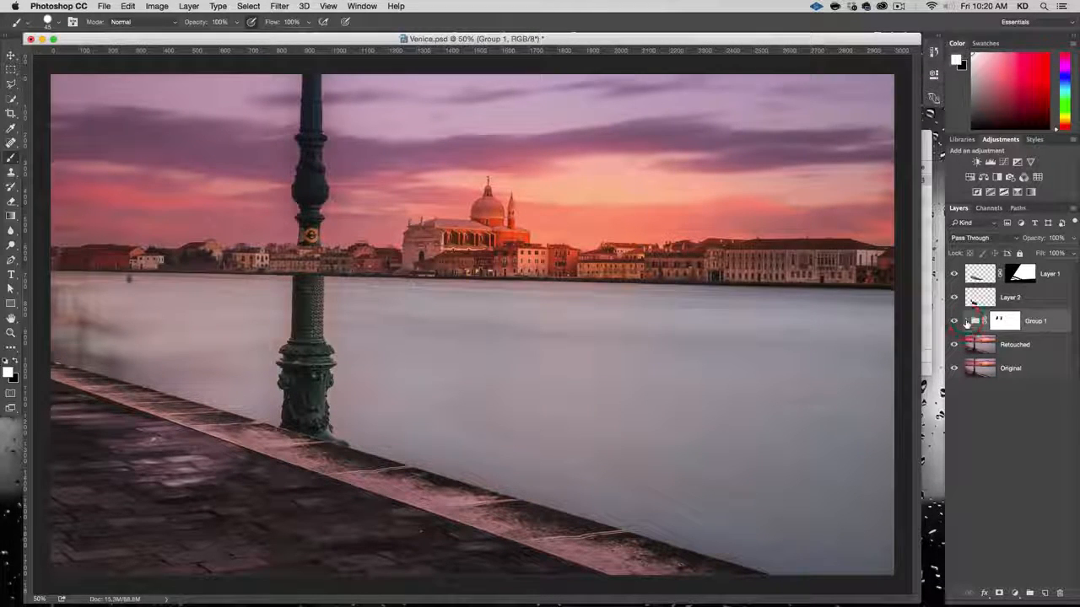
double_click(1036, 321)
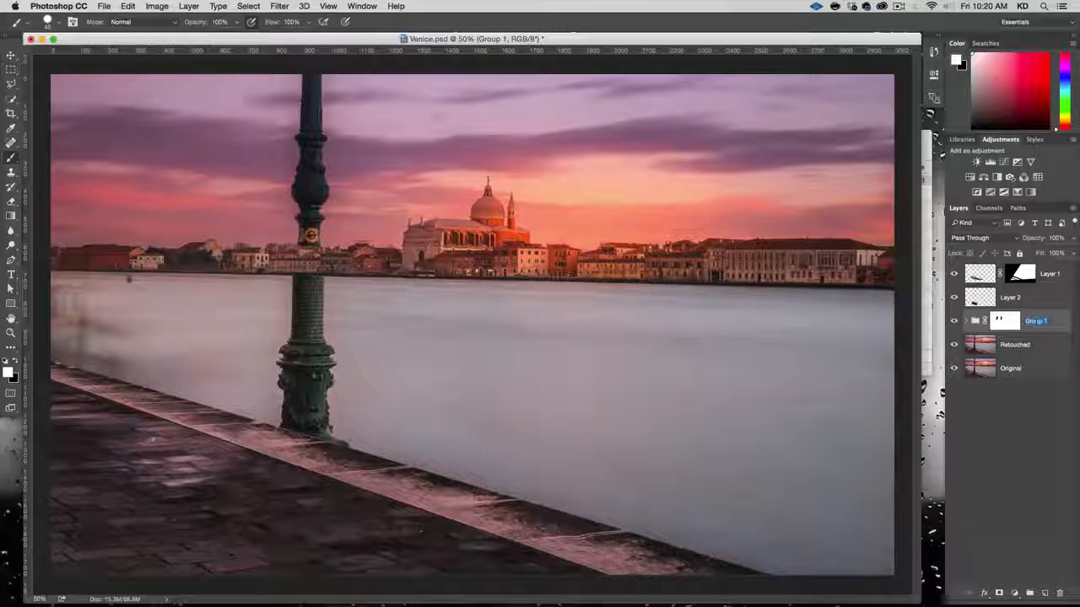
type("Buildings")
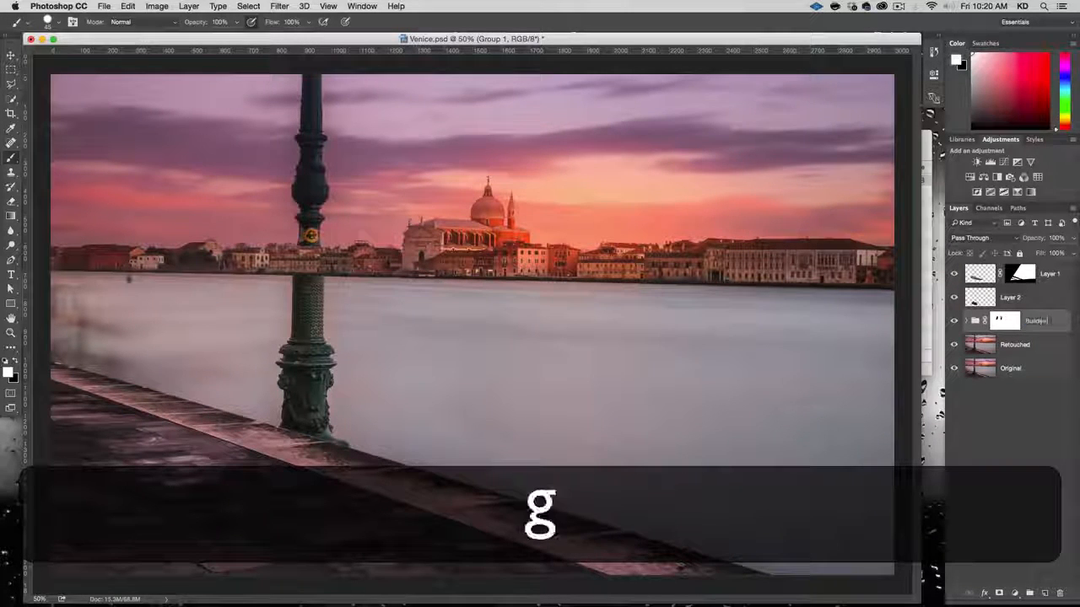
key("Return")
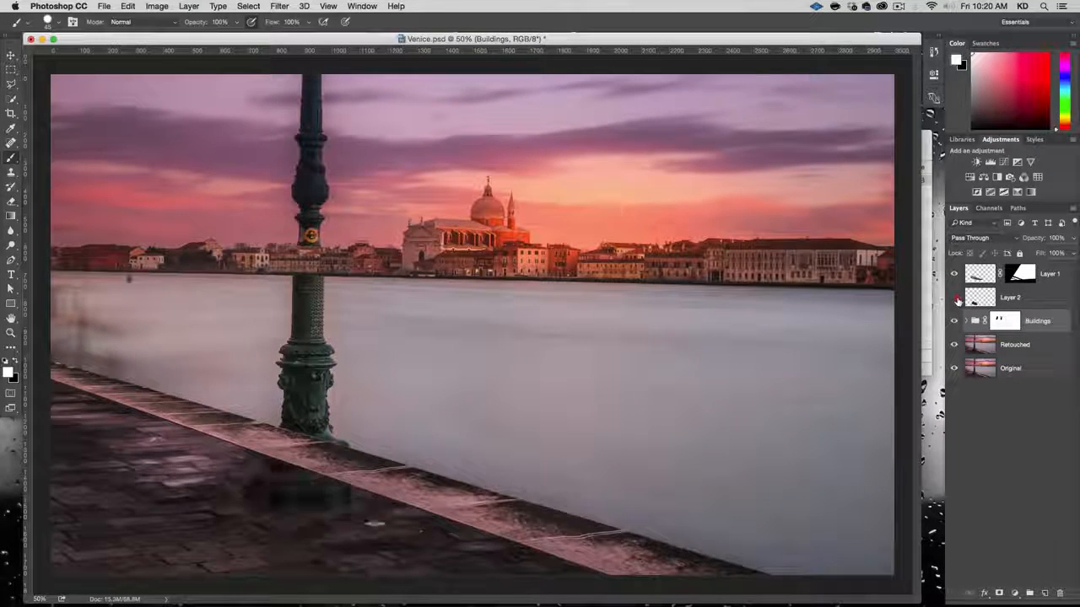
Step: Rename Layer 2 as Smaller Bricks and Layer 1 as Larger Bricks
double_click(1010, 298)
type("Smaller Brus")
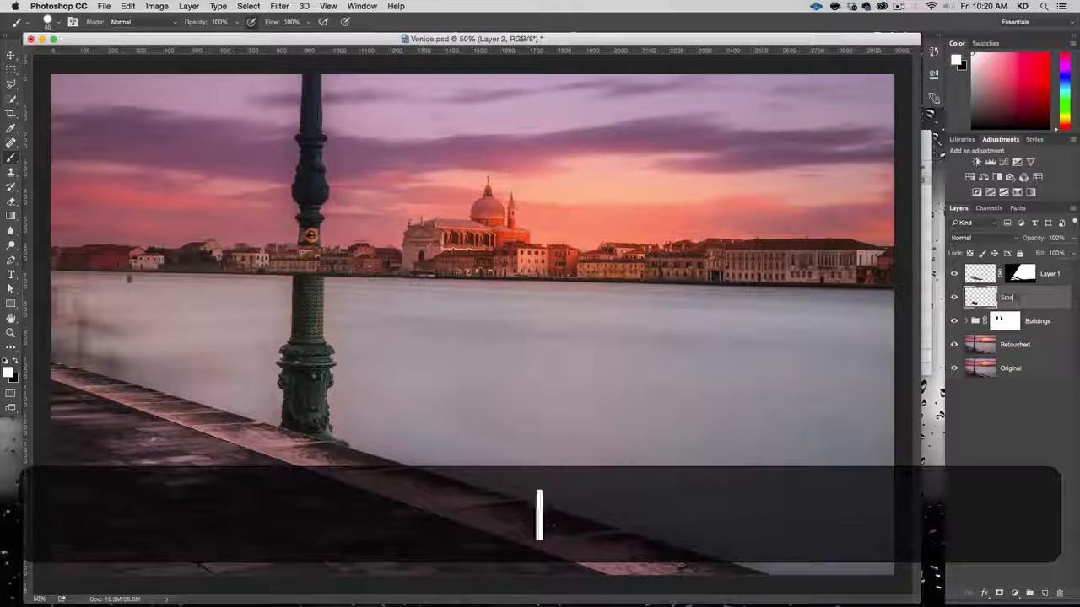
key("Return")
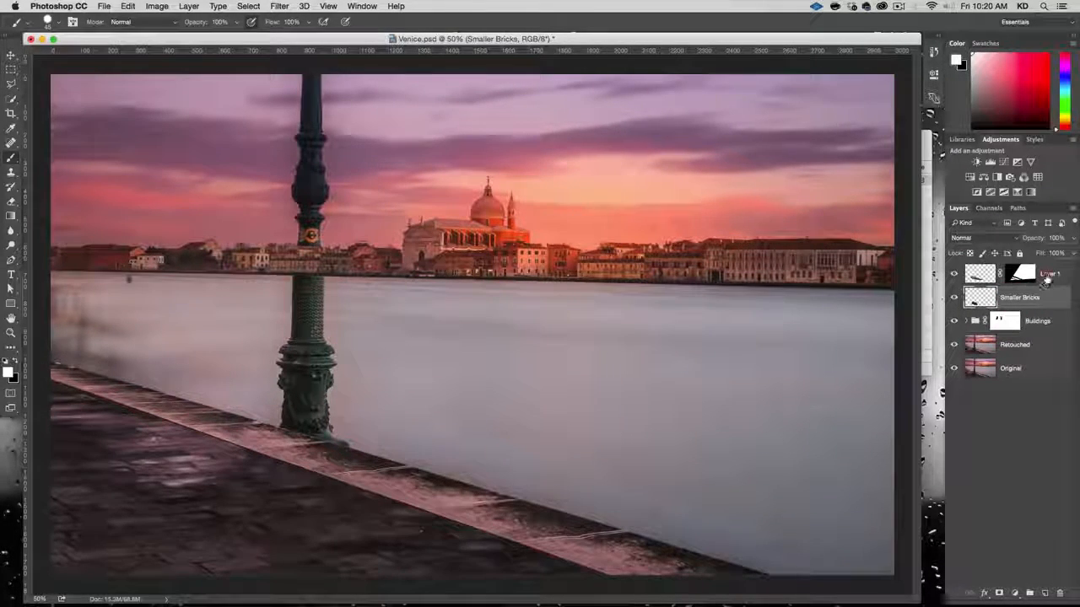
double_click(1049, 274)
type("Larger Bricks")
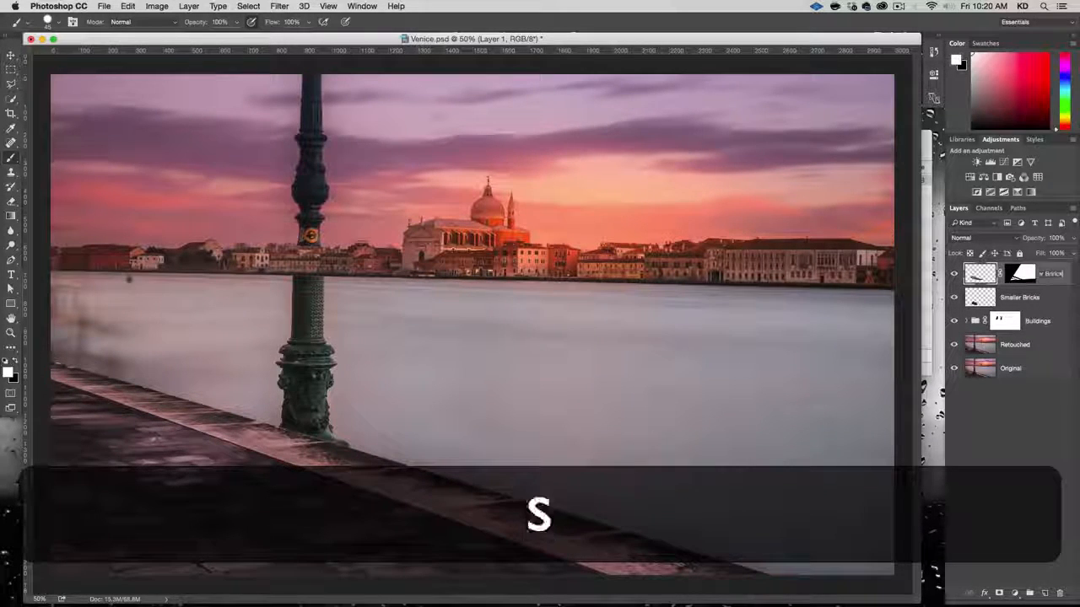
key("Return")
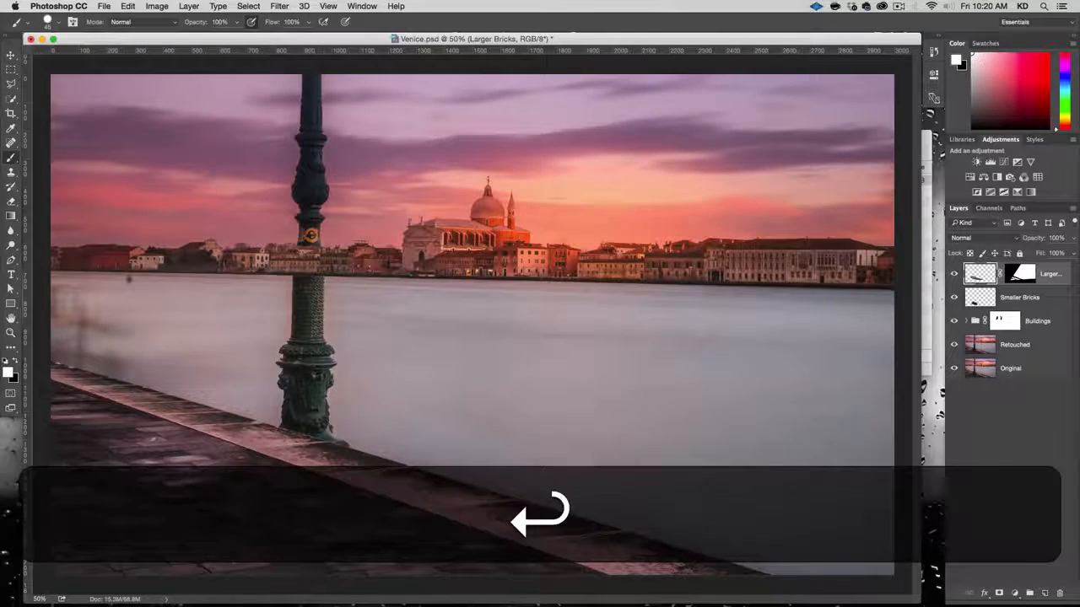
Step: Copy a rectangular area of the Retouched layer, from the image's upper-left corner to just beside the lamp post, onto a new layer
left_click(1031, 352)
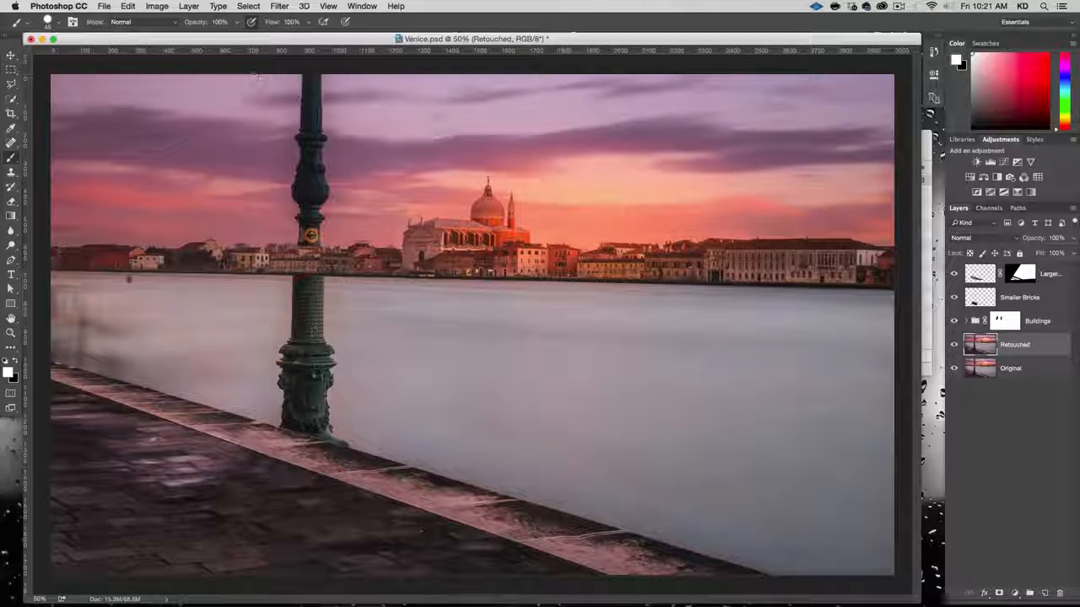
left_click(11, 69)
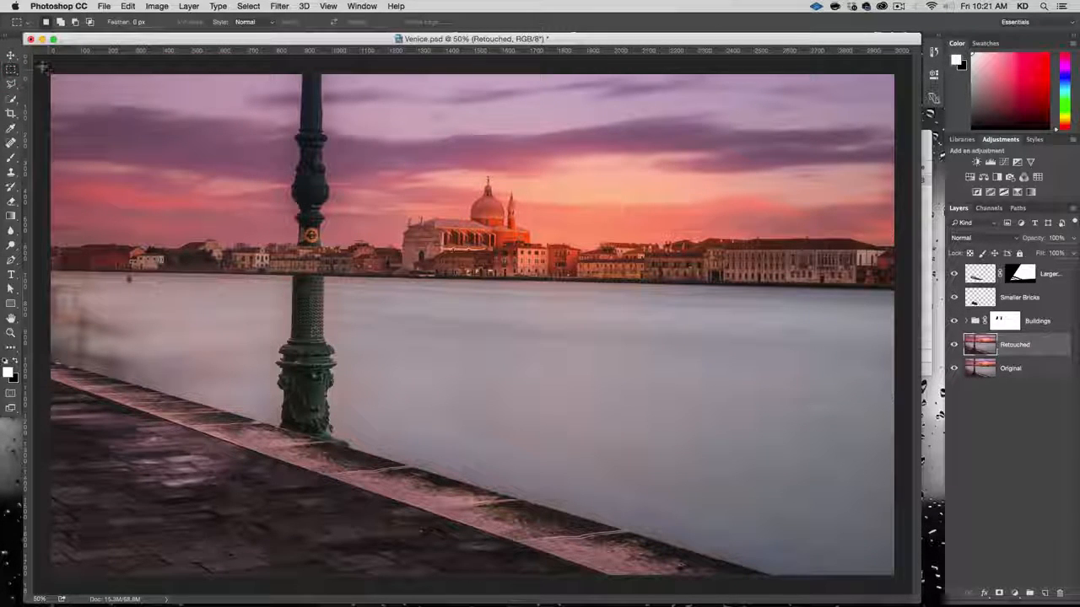
left_click_drag(41, 66, 290, 257)
left_click(157, 6)
mouse_move(189, 6)
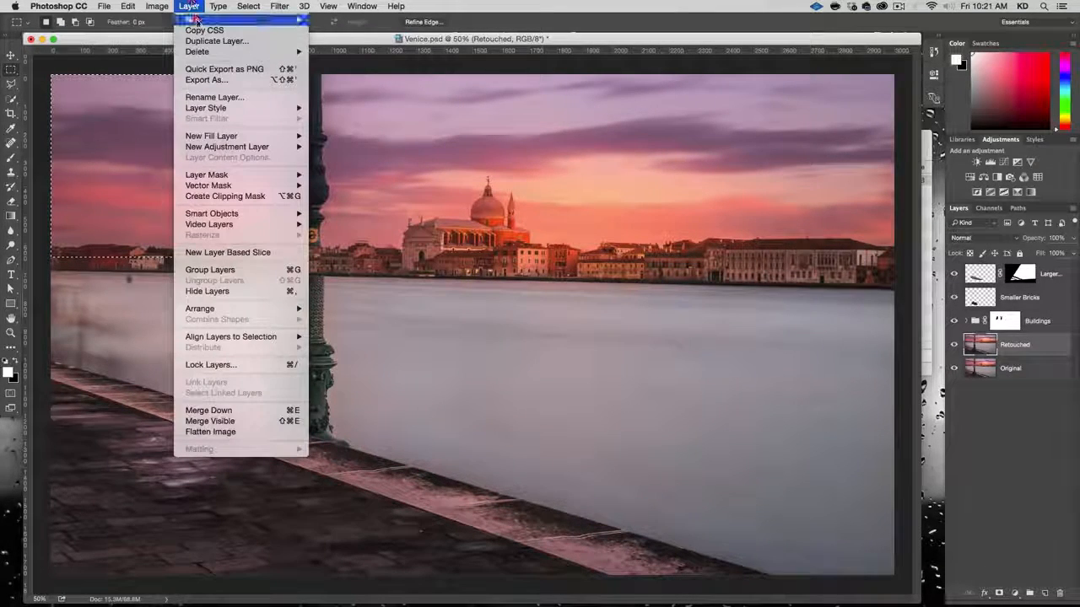
mouse_move(245, 19)
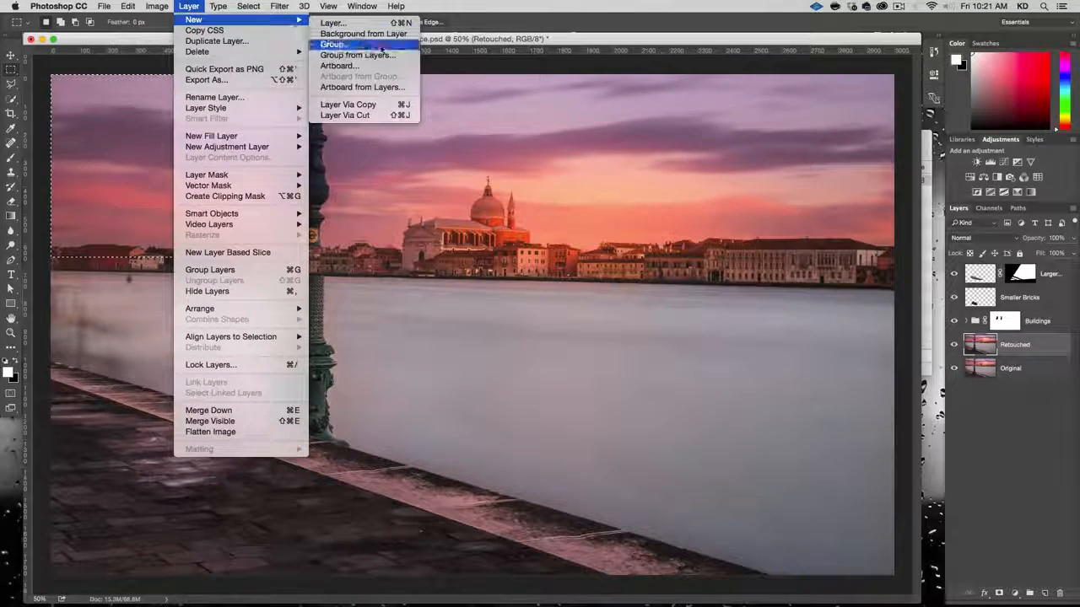
left_click(388, 104)
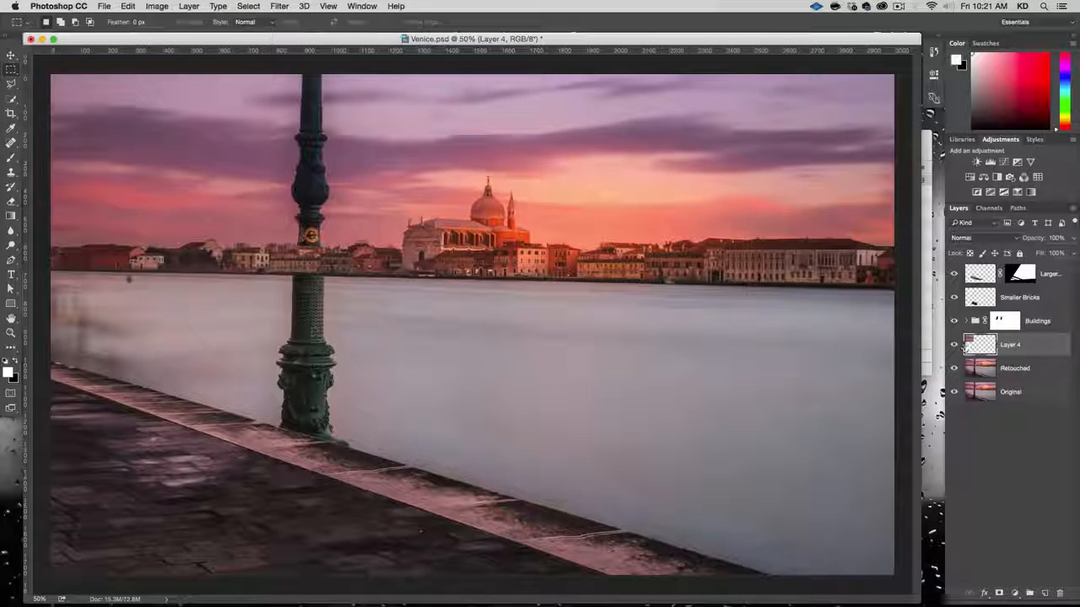
key("v")
left_click_drag(345, 214, 150, 158)
key("super+z")
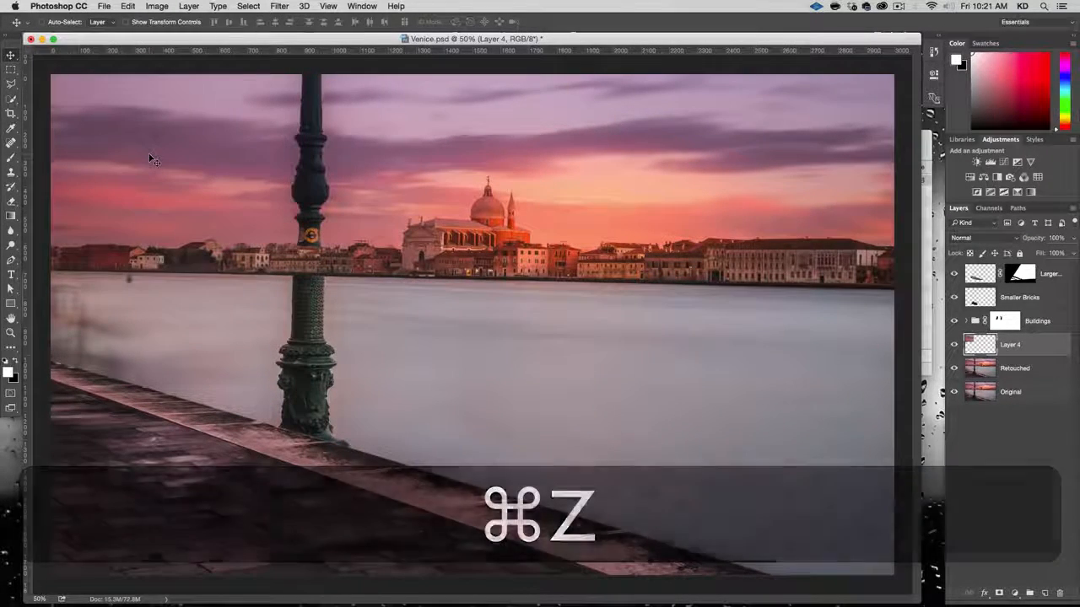
Step: Mirror the Layer 4 sky horizontally across its post-side edge with Free Transform, stretching it to about -107% width over the lamp post
key("super+t")
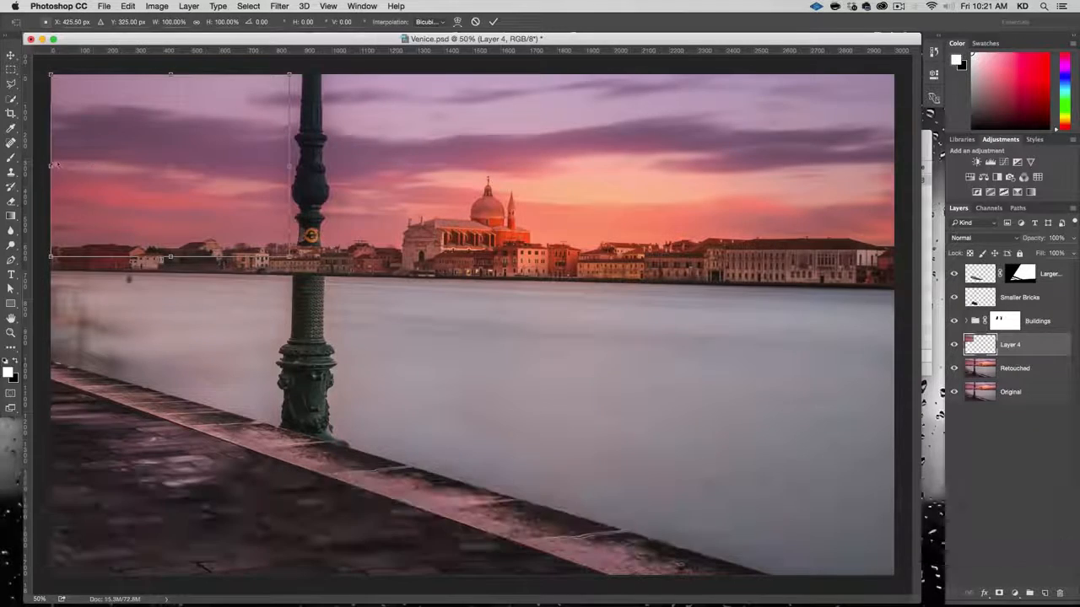
left_click_drag(52, 165, 545, 213)
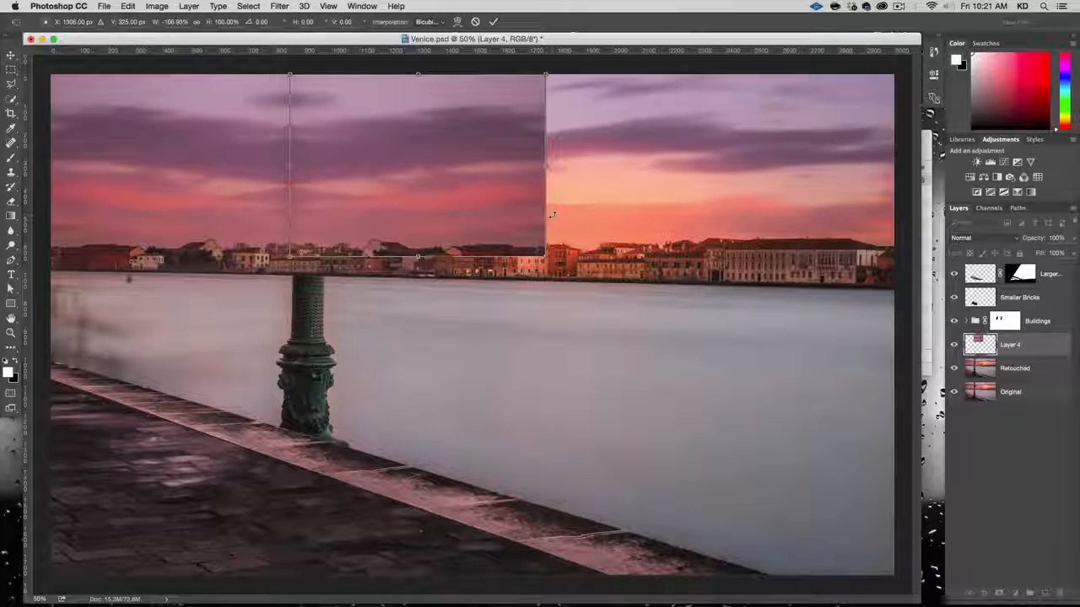
key("Return")
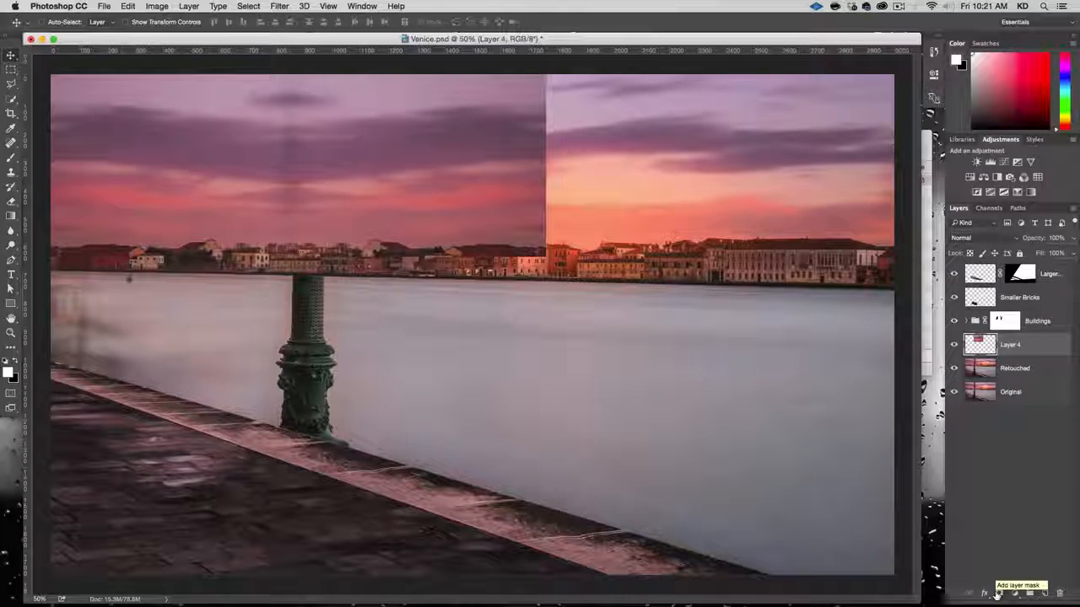
Step: Add a black mask to Layer 4 and paint white over the upper lamp post with a soft 316 px brush at 0% hardness
key("alt")
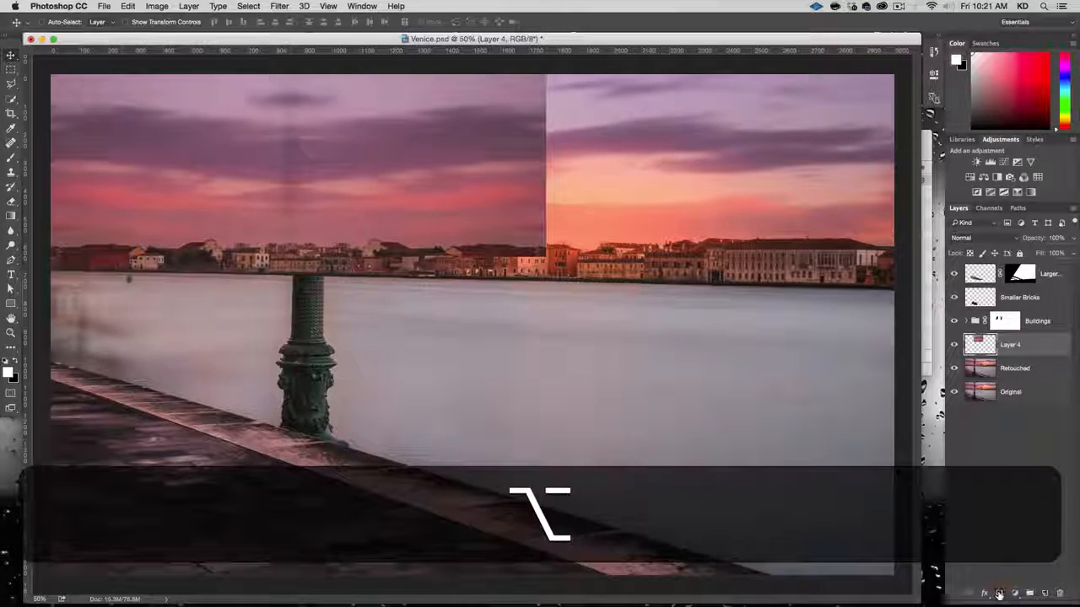
left_click(999, 594, "alt")
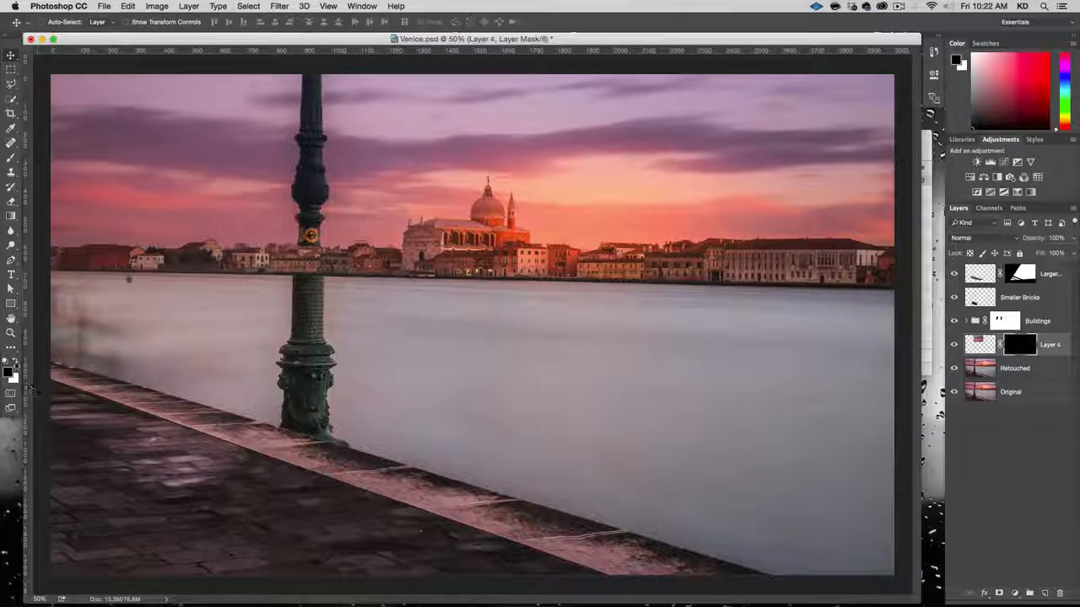
left_click(15, 361)
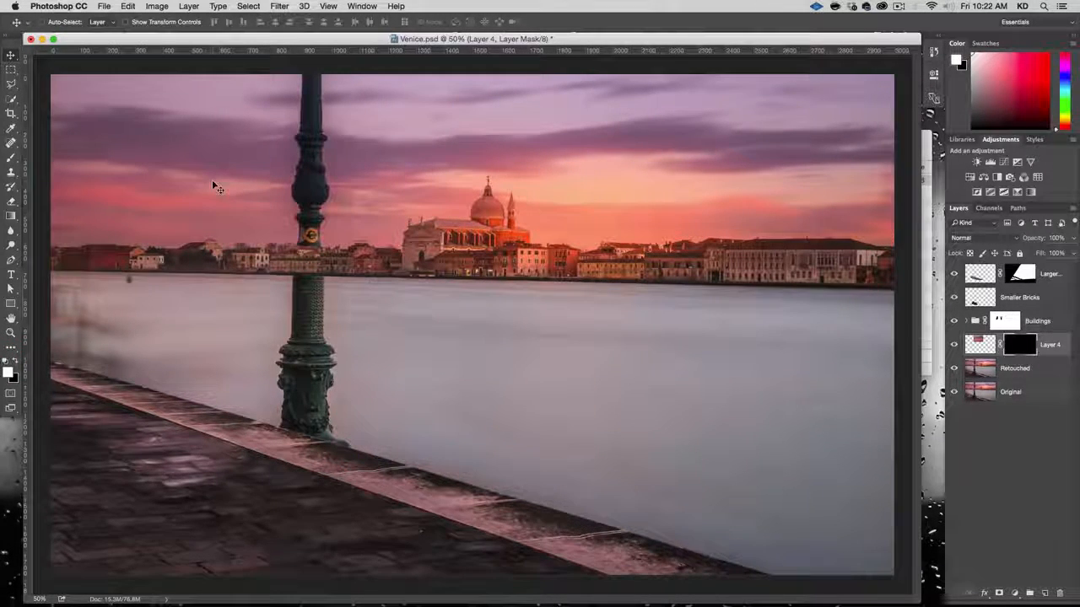
key("b")
right_click(253, 176)
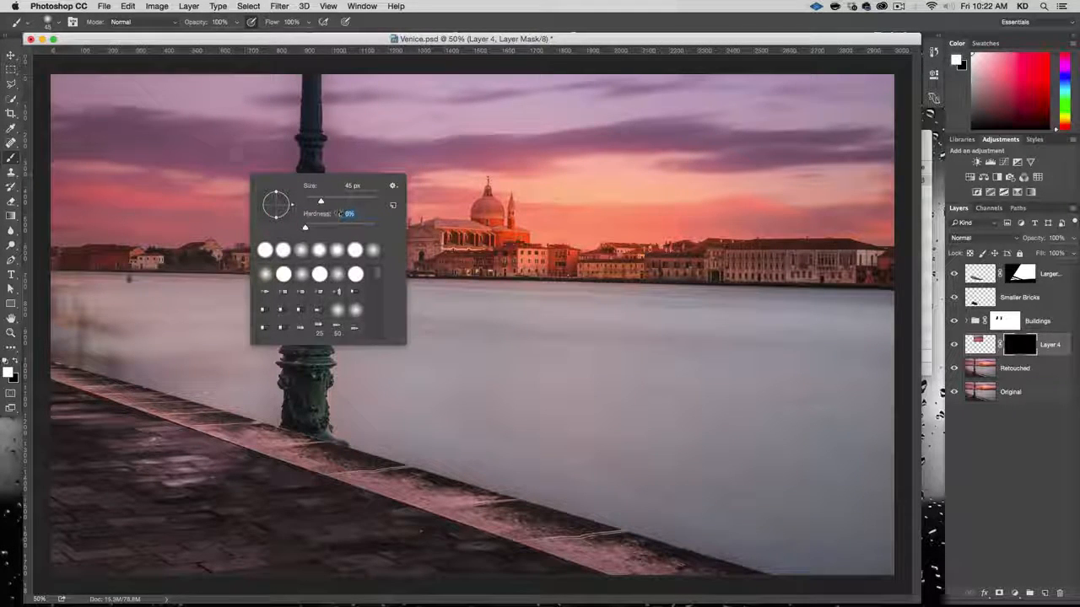
left_click_drag(320, 201, 363, 203)
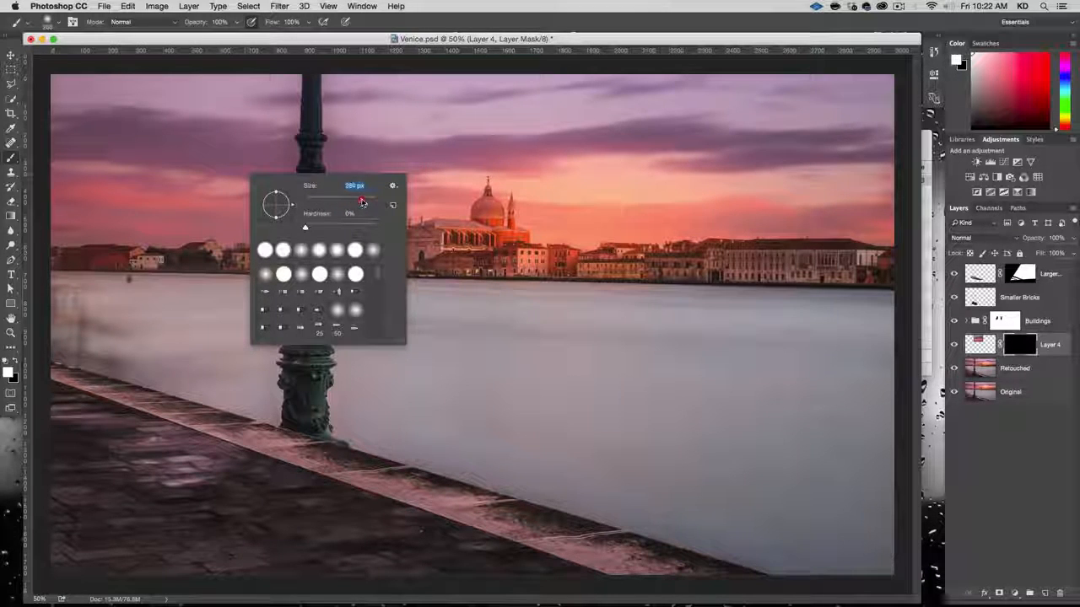
key("Return")
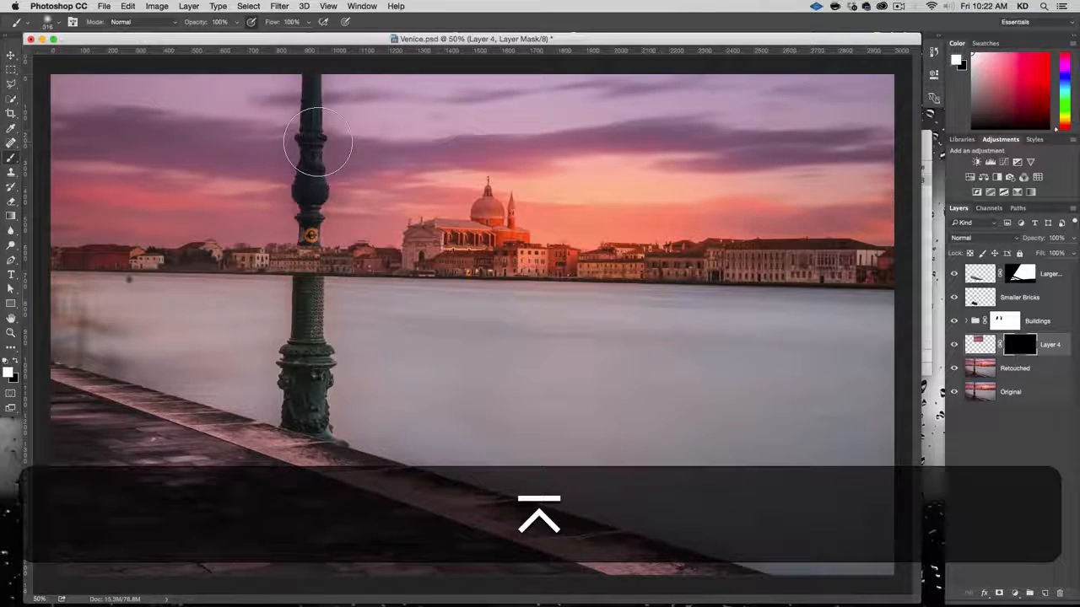
mouse_move(310, 192)
left_mouse_down()
mouse_move(309, 245)
mouse_move(311, 118)
mouse_move(330, 97)
mouse_move(308, 80)
left_mouse_up()
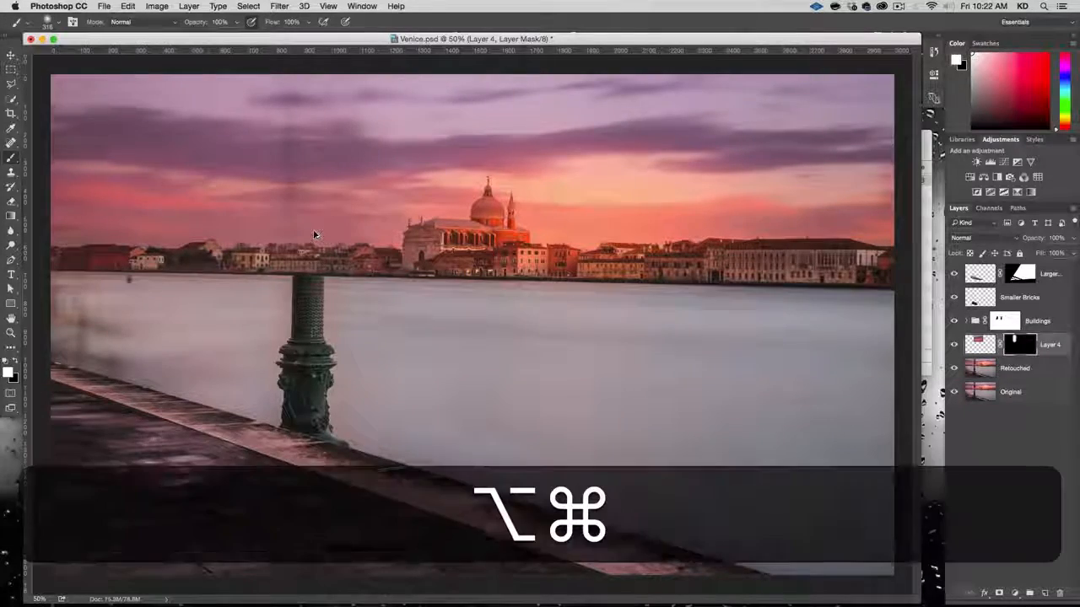
Step: Examine the blended sky and skyline up close, switching the Buildings group and Layer 4 off and on for comparison
key("alt+super+plus")
key("alt+super+plus")
left_click_drag(225, 169, 621, 380)
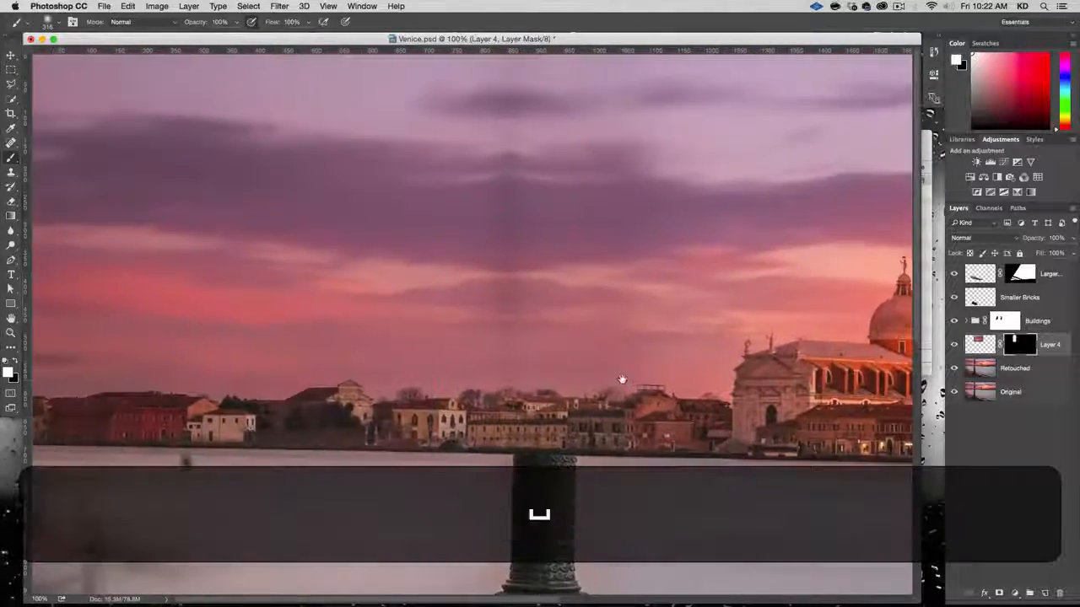
key("alt+super+plus")
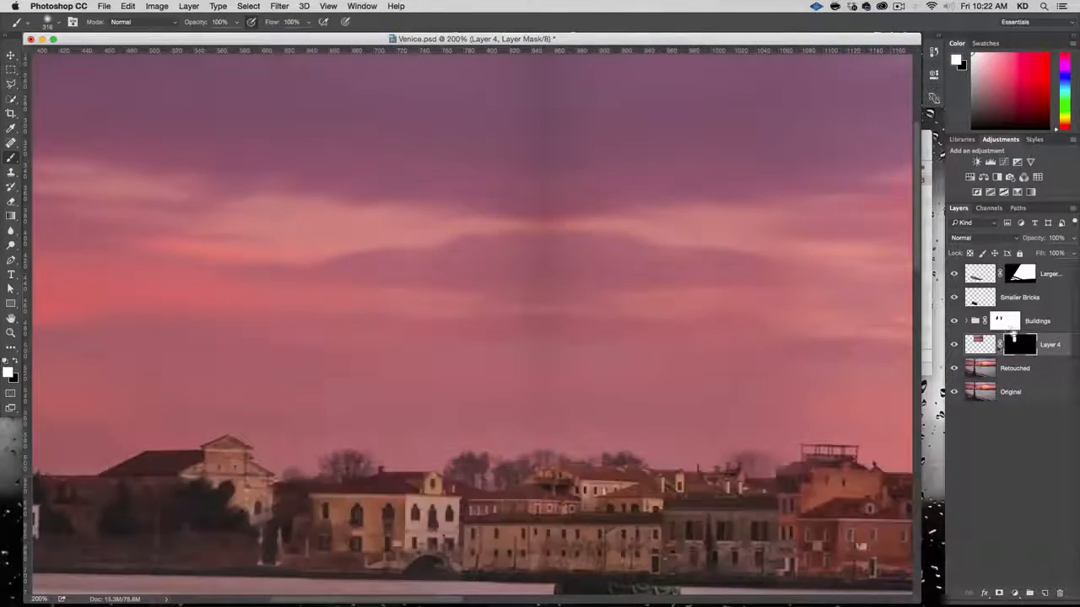
left_click(956, 321)
left_click(956, 321)
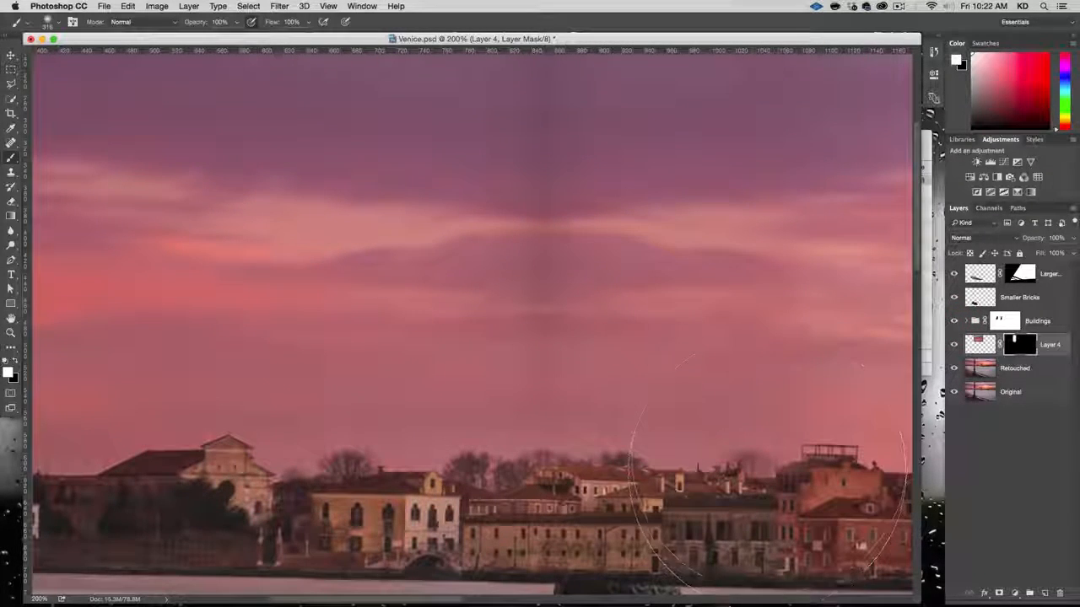
left_click(954, 345)
left_click(954, 345)
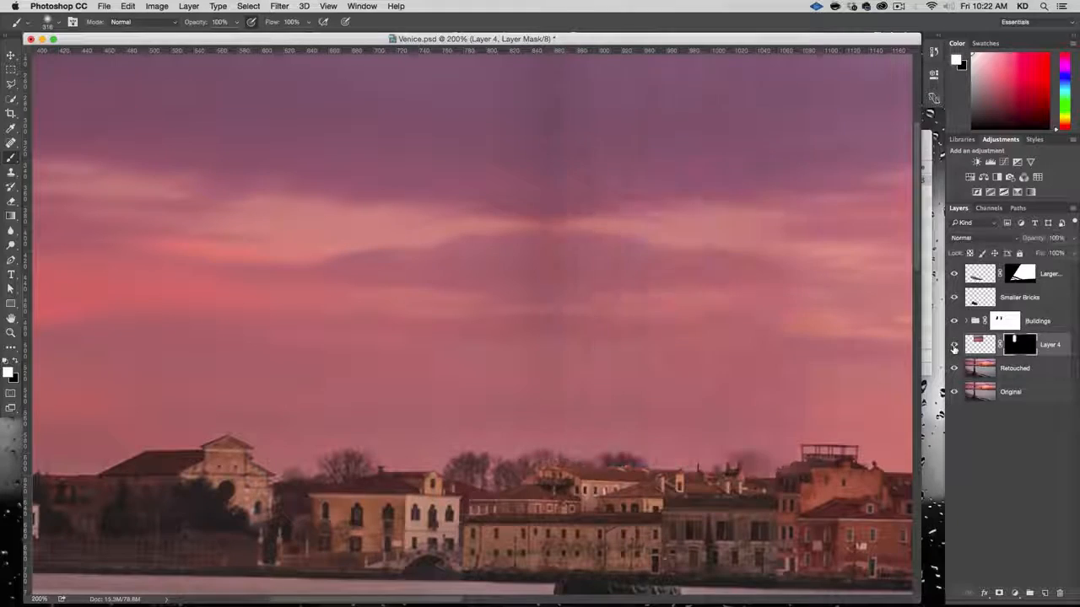
left_click(954, 345)
left_click(954, 345)
left_click(954, 345)
left_click(954, 345)
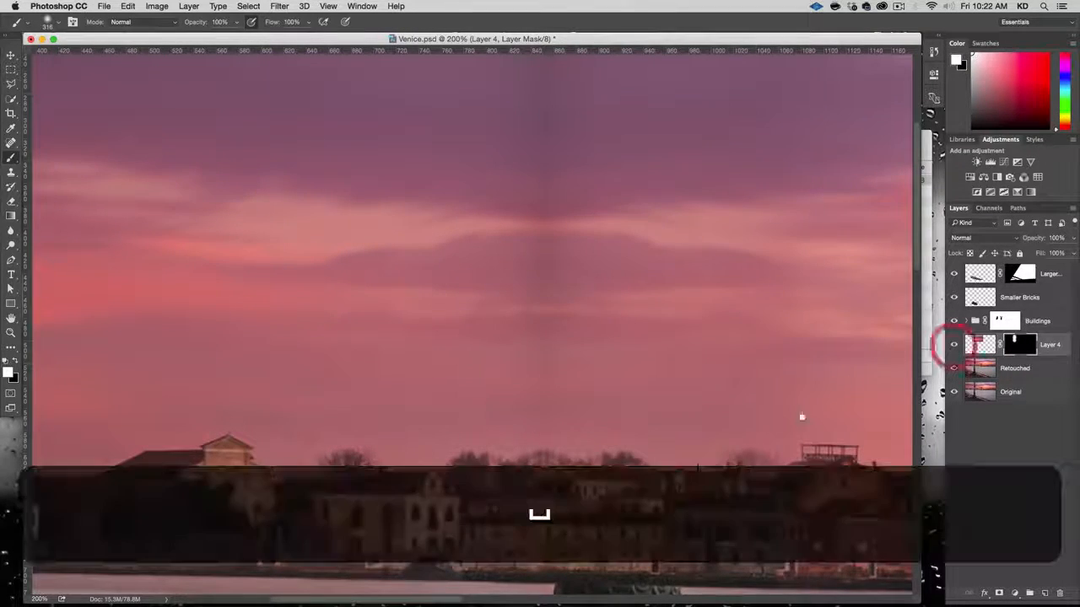
Step: Paint black on the Layer 4 mask with a soft 150 px brush over the sky above the rooftops beside the former lamp post
left_click_drag(722, 363, 582, 260)
right_click(615, 286)
key("Tab")
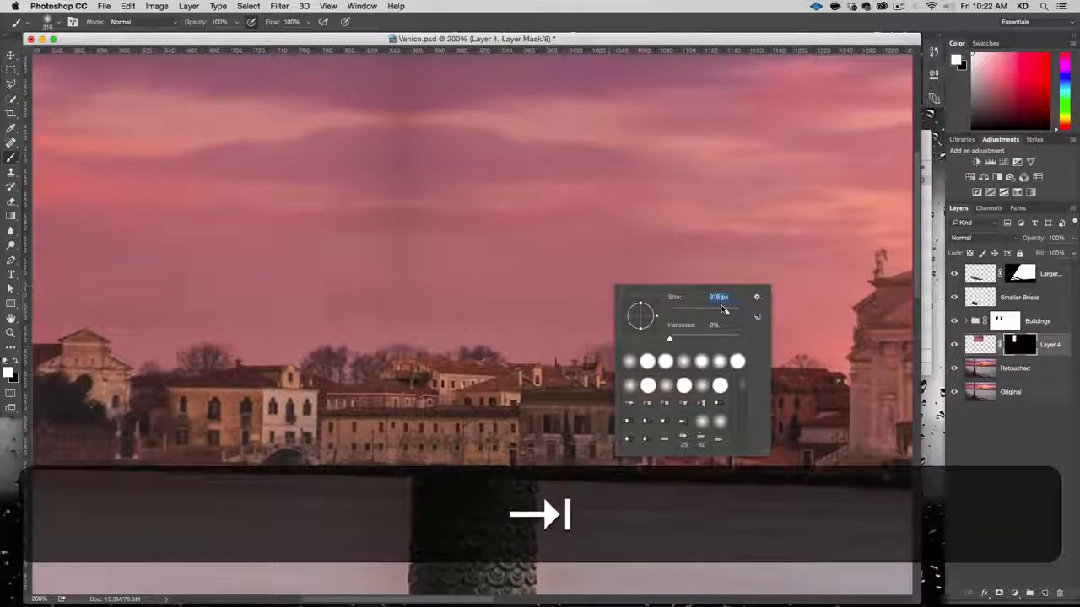
type("200")
key("Return")
right_click(684, 355)
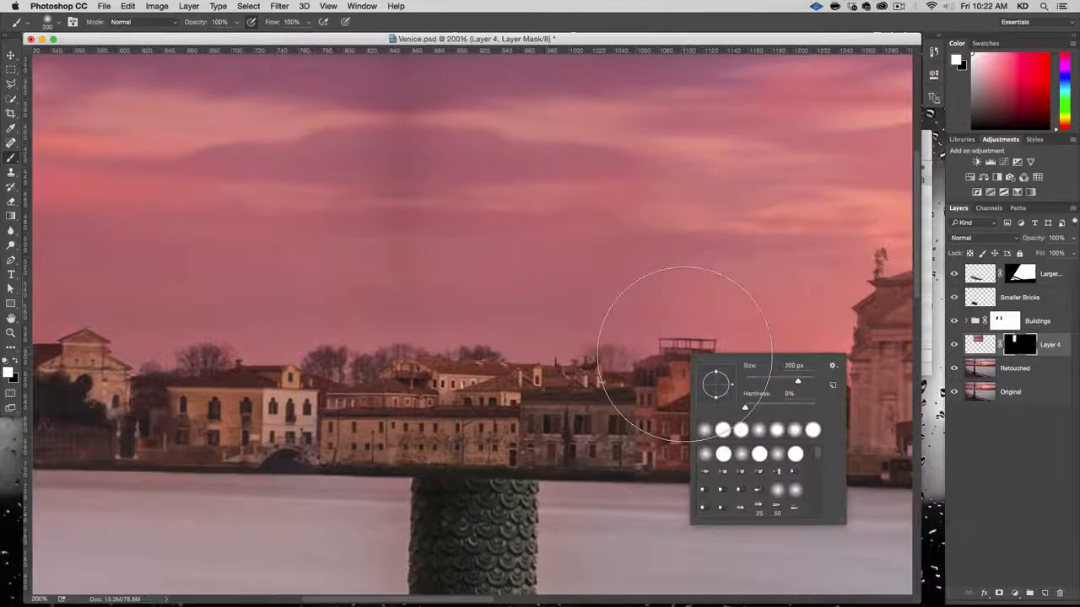
key("Tab")
type("150")
key("Return")
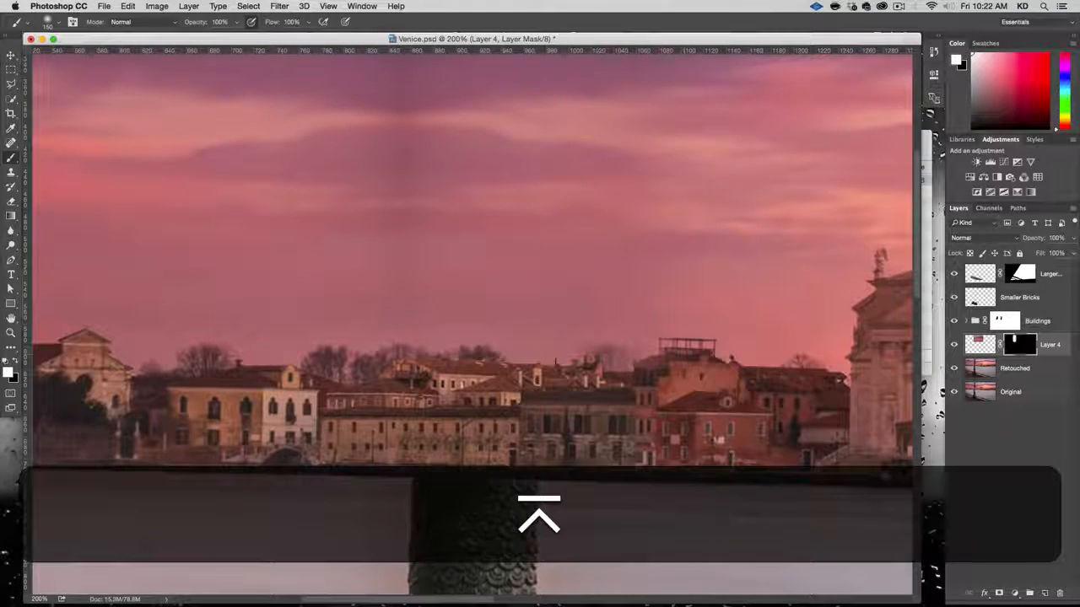
key("x")
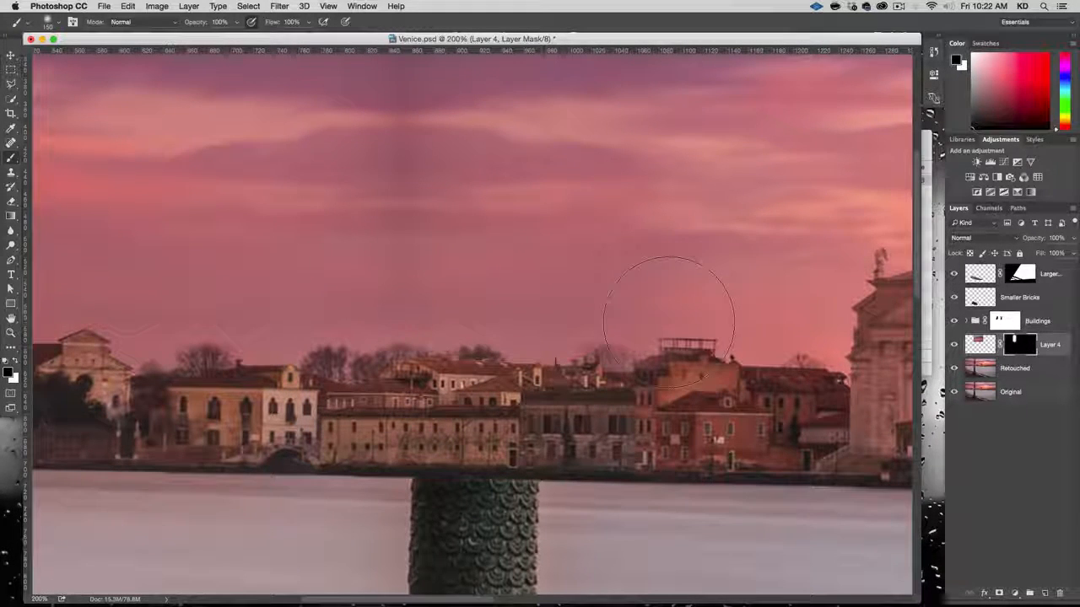
left_click(624, 309)
left_click(604, 303)
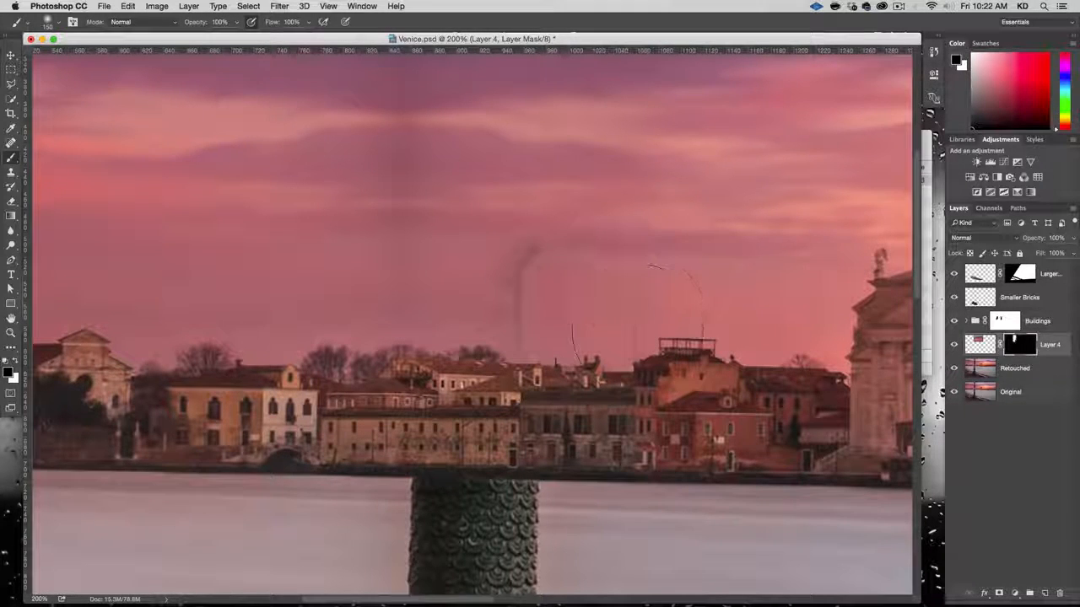
left_click(628, 344)
Step: Paint white on the Layer 4 mask to cover the faint lamp post traces left in the sky above the roofs
key("x")
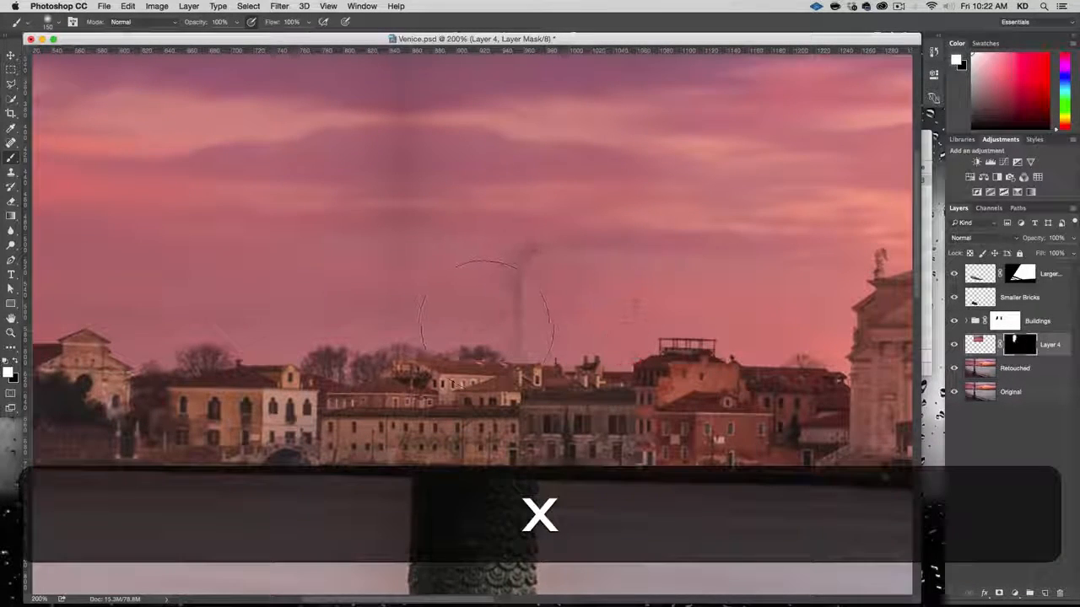
left_click(486, 309)
left_click(496, 302)
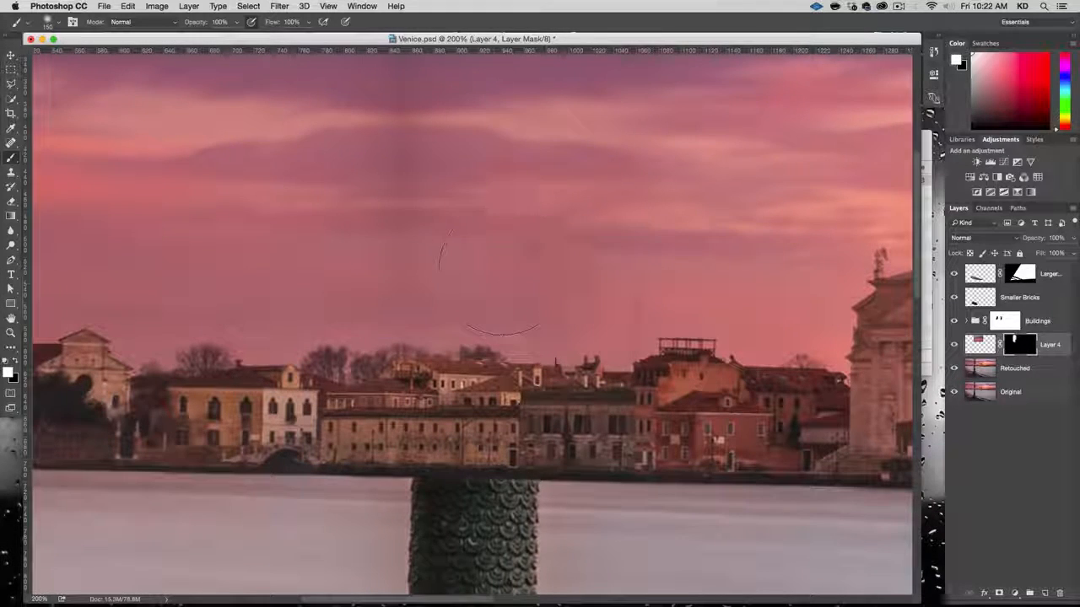
left_click(490, 231)
key("alt+super+minus")
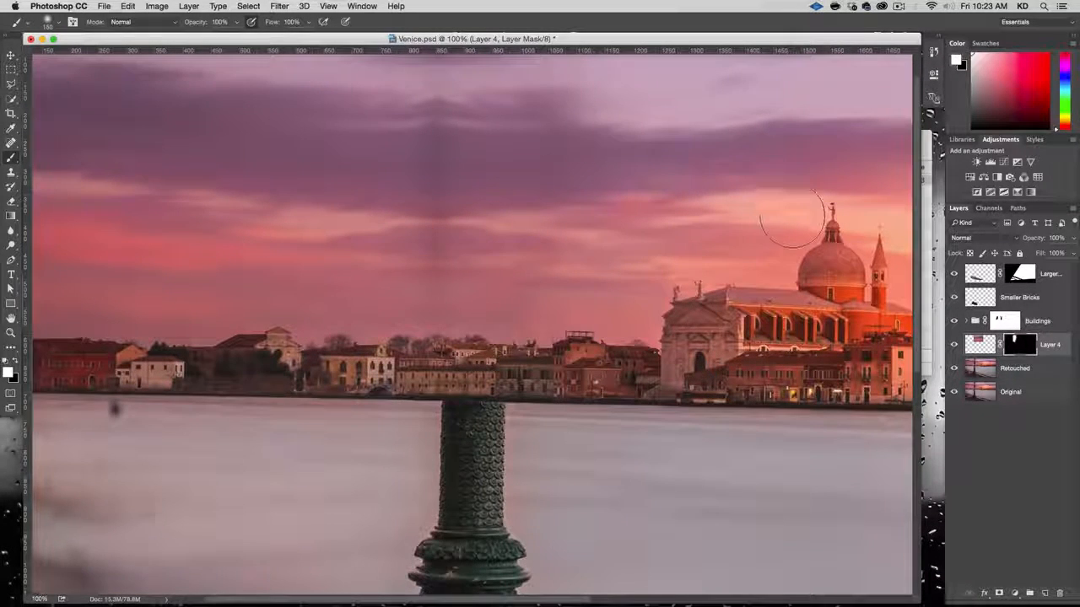
Step: Hide the Buildings group and the two brick layers above it, and add a new empty layer above Layer 4
left_click(953, 321)
left_click(954, 321)
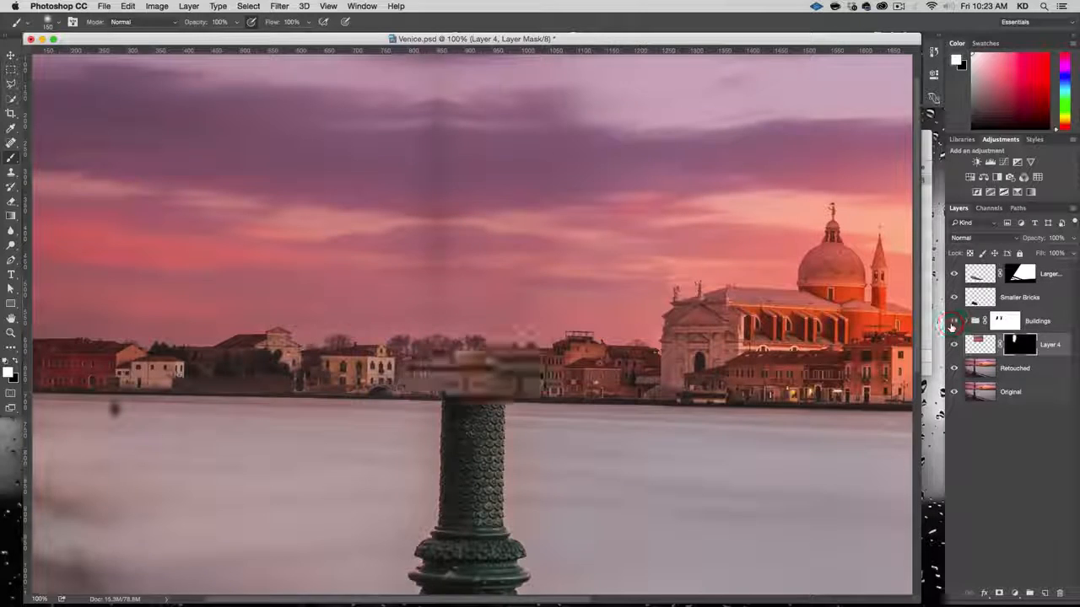
left_click(953, 322)
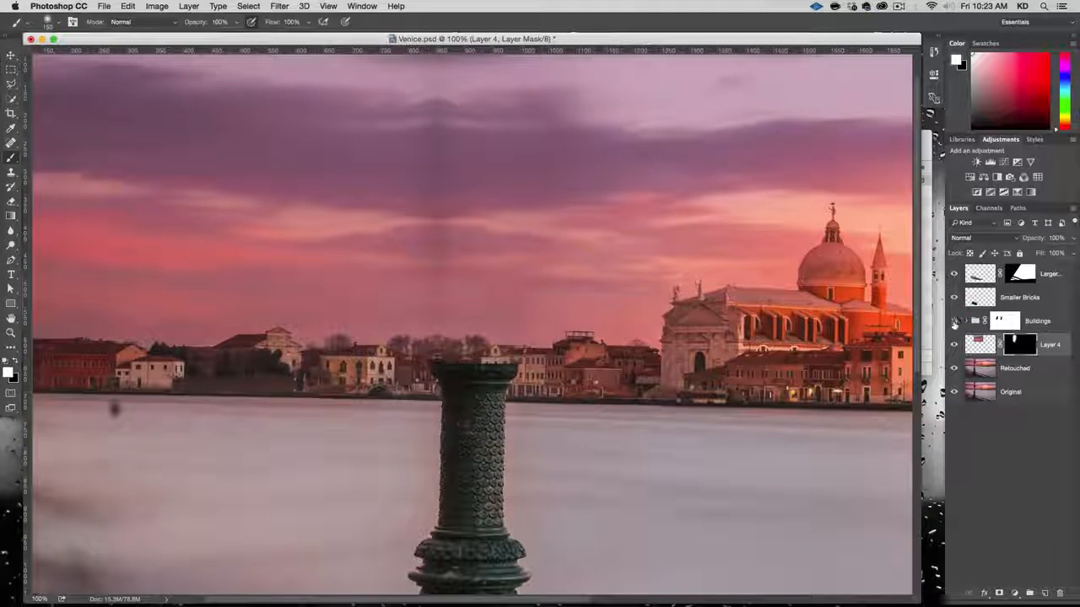
left_click(954, 321)
left_click(953, 321)
left_click(954, 298)
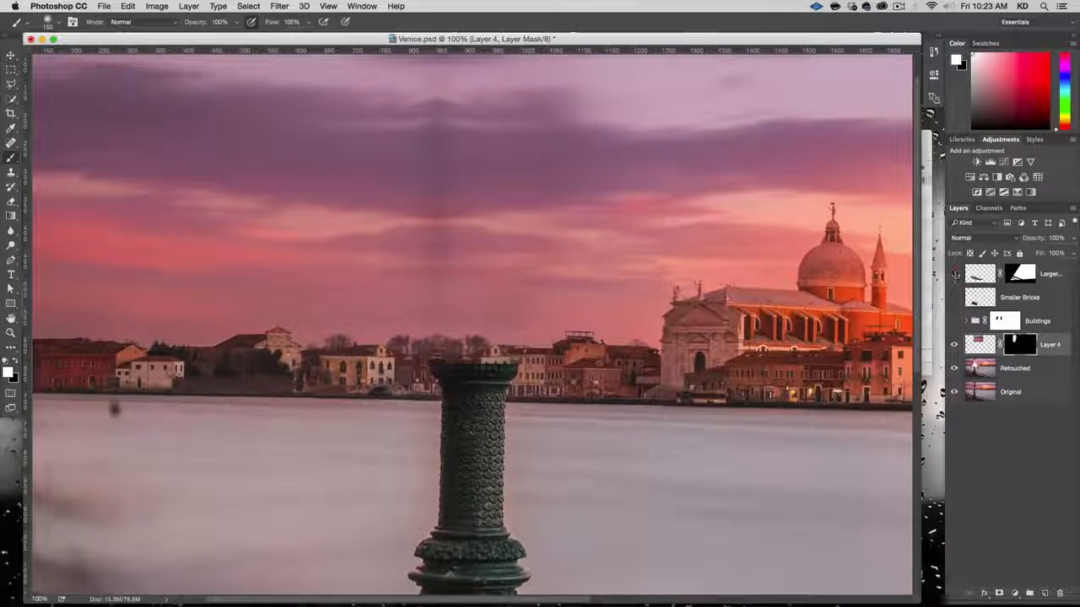
left_click(1045, 595)
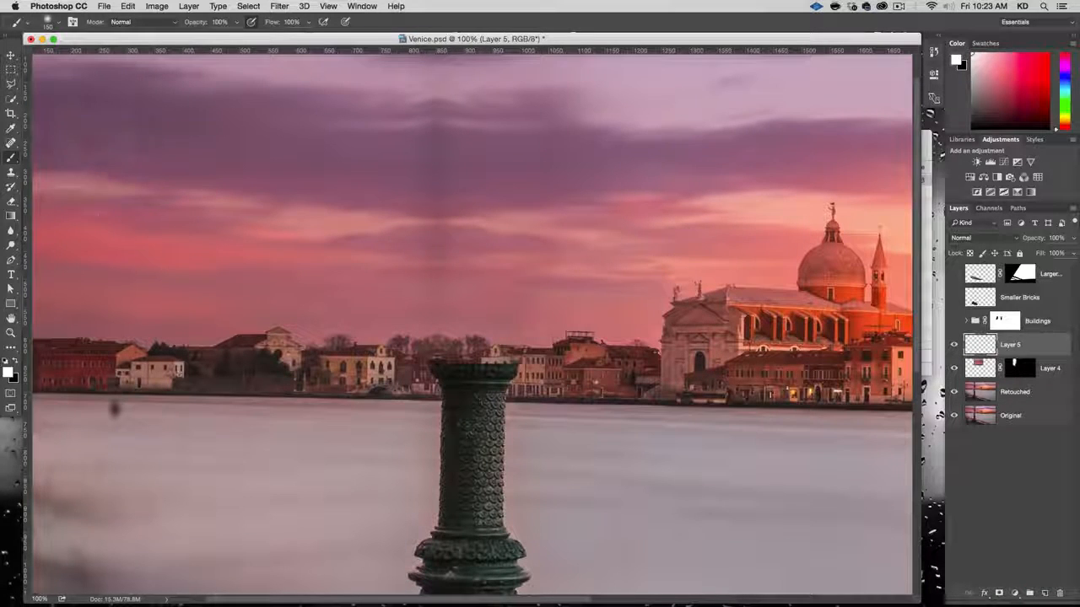
Step: Set up the Clone Stamp with a soft brush of about 428 px, 0% hardness and 60% opacity
left_click(13, 172)
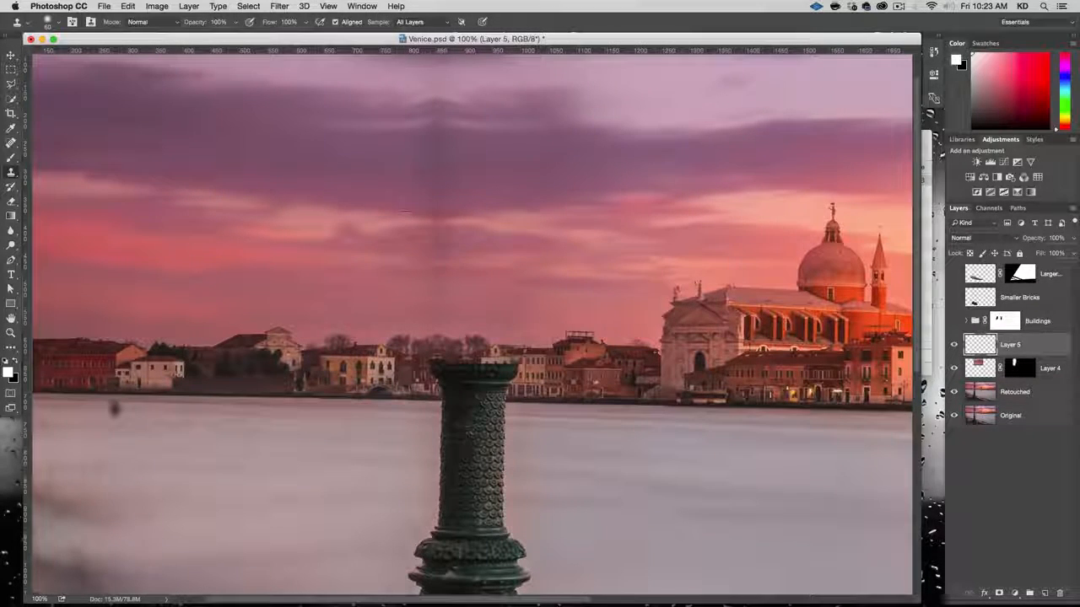
key("alt+super+minus")
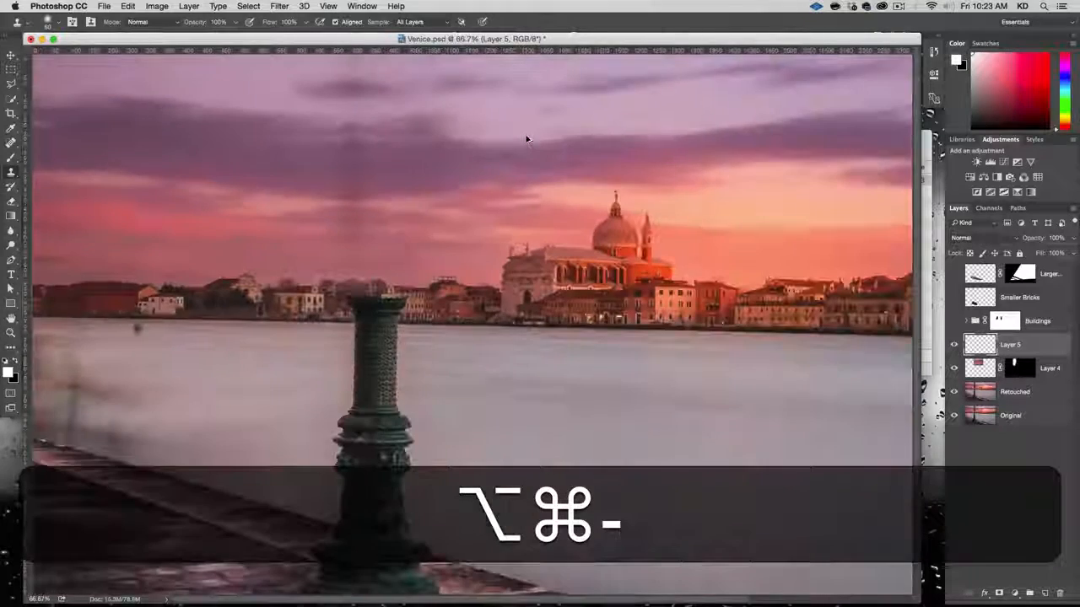
right_click(525, 136)
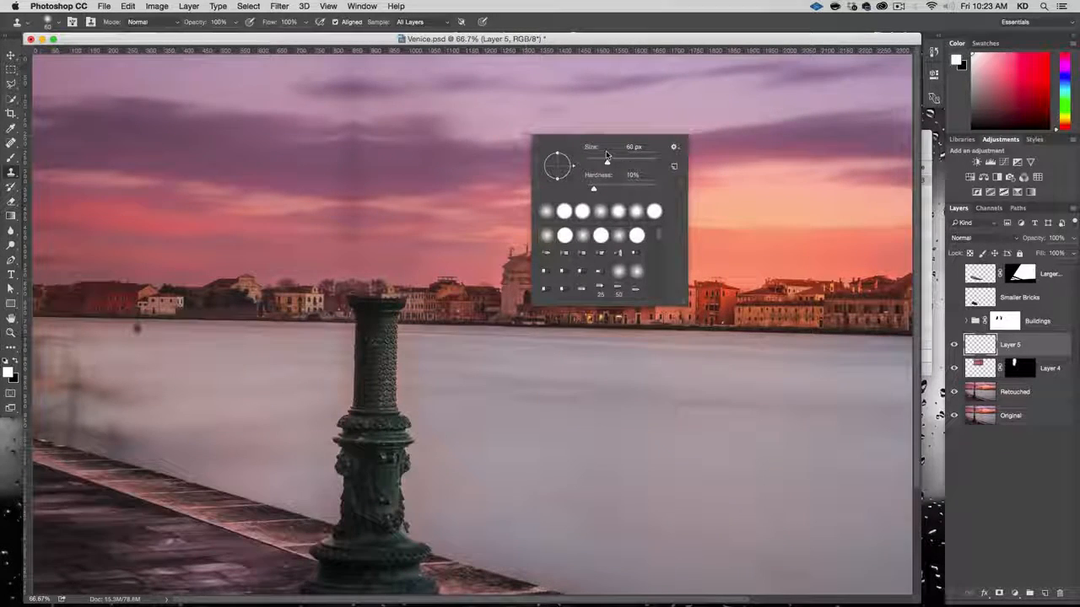
left_click_drag(593, 187, 578, 187)
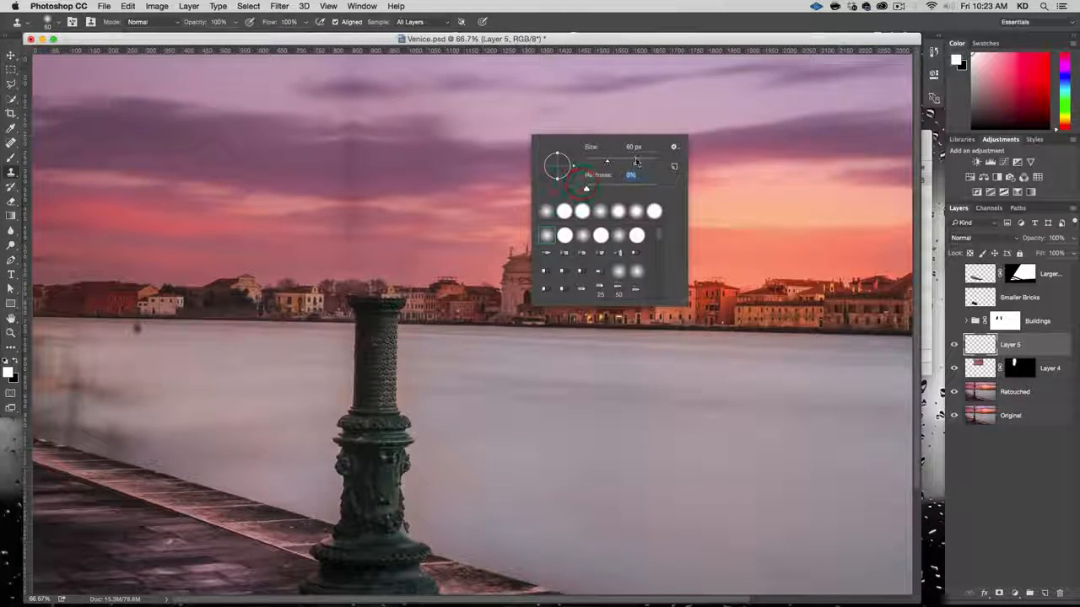
mouse_move(638, 160)
left_mouse_down()
mouse_move(704, 167)
mouse_move(646, 163)
left_mouse_up()
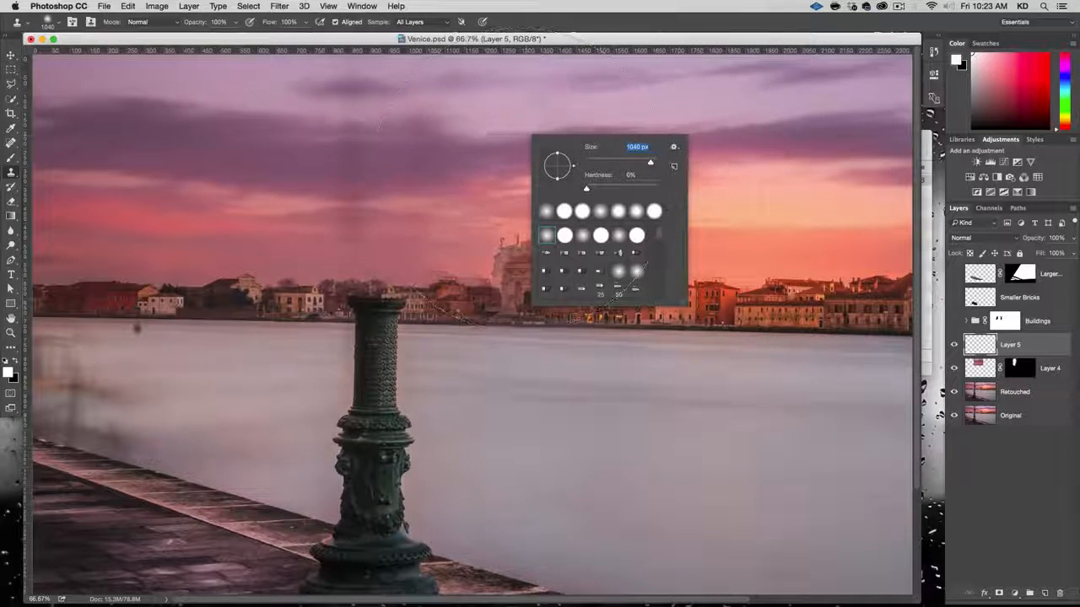
left_click_drag(649, 162, 646, 164)
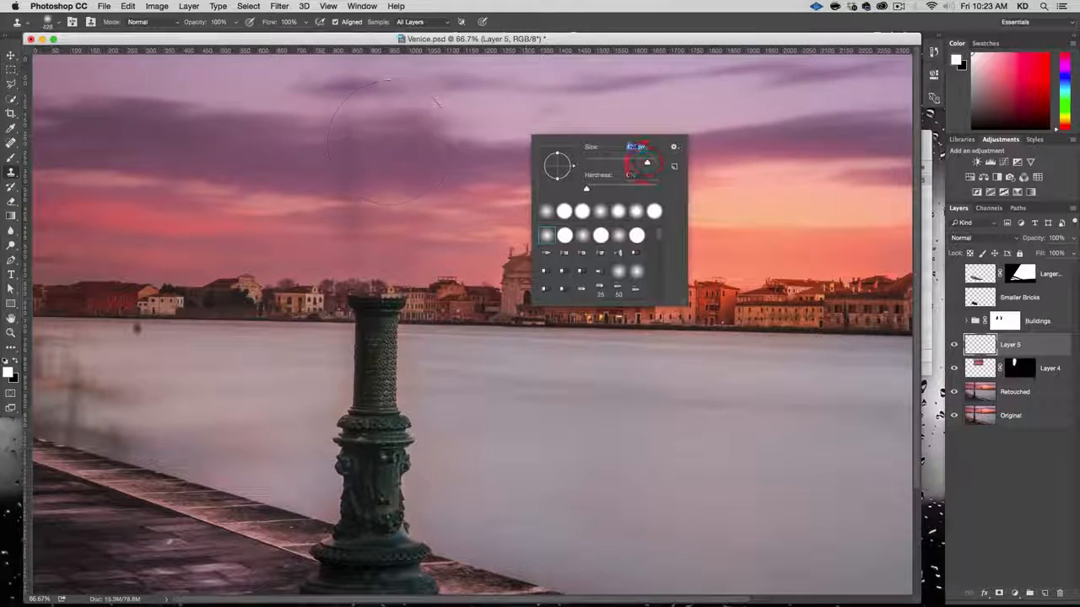
key("Return")
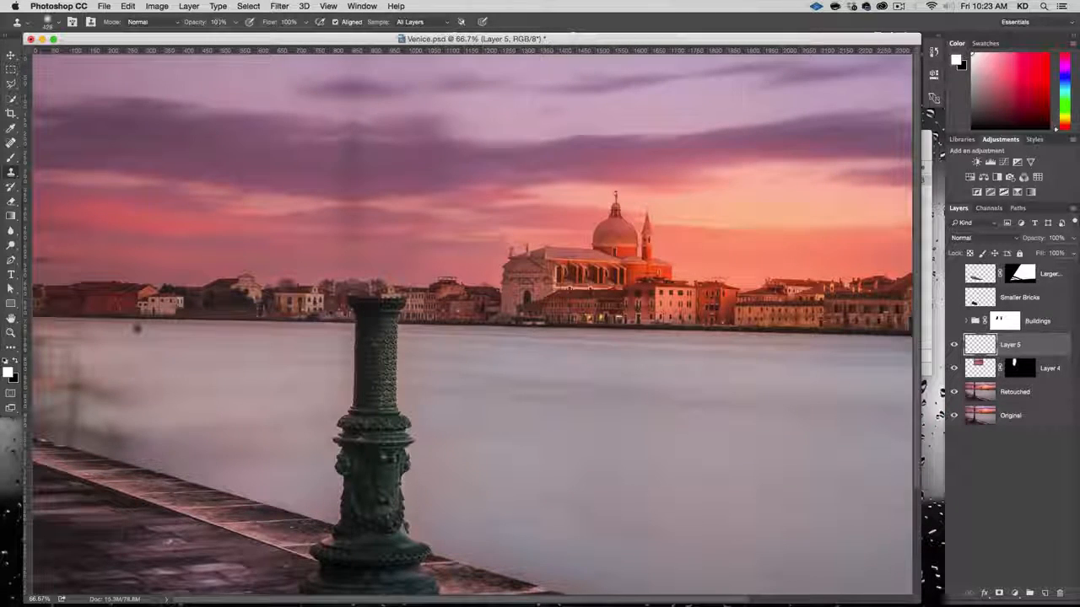
type("60")
key("Return")
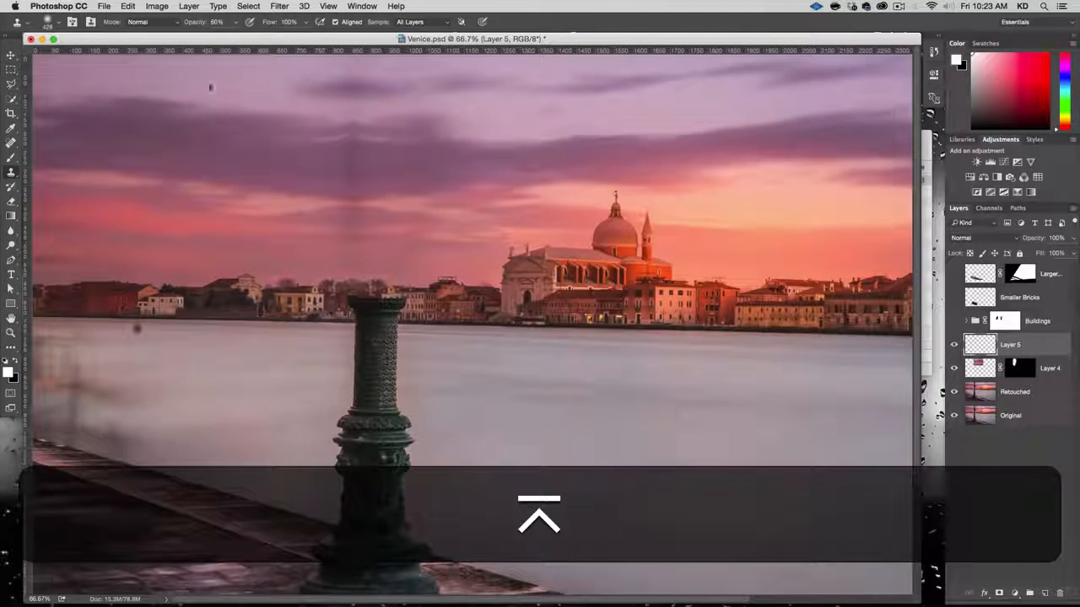
key("alt")
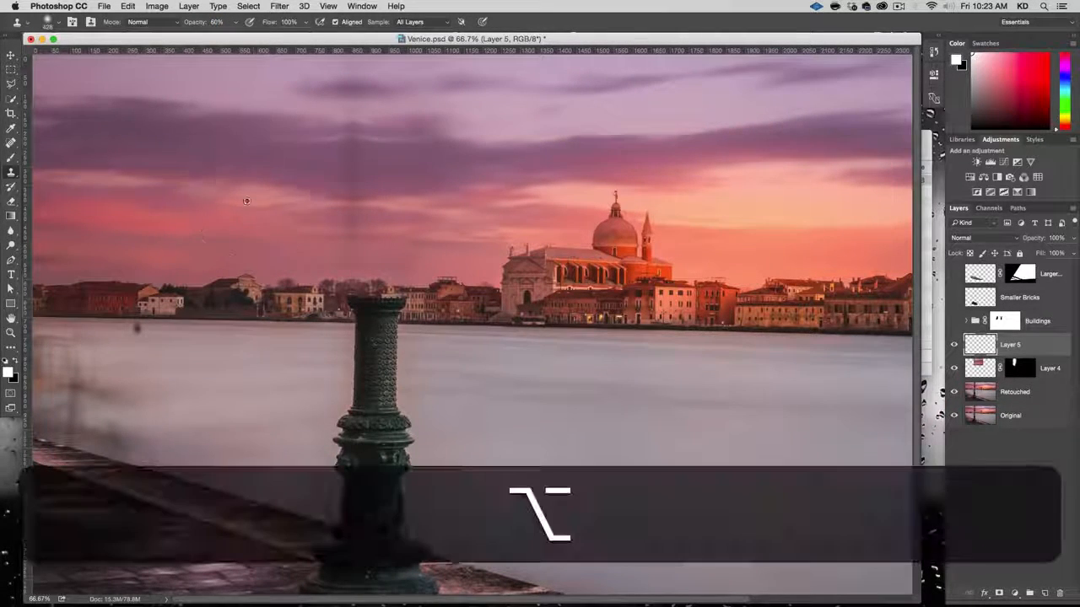
left_click(186, 197, "alt")
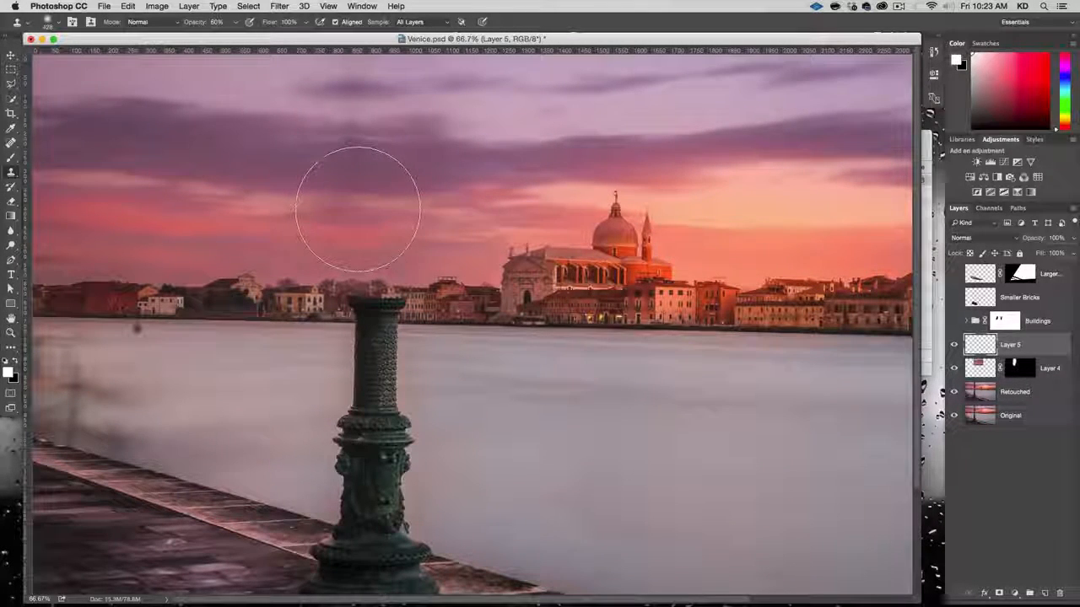
left_click(530, 238)
left_click_drag(647, 283, 609, 278)
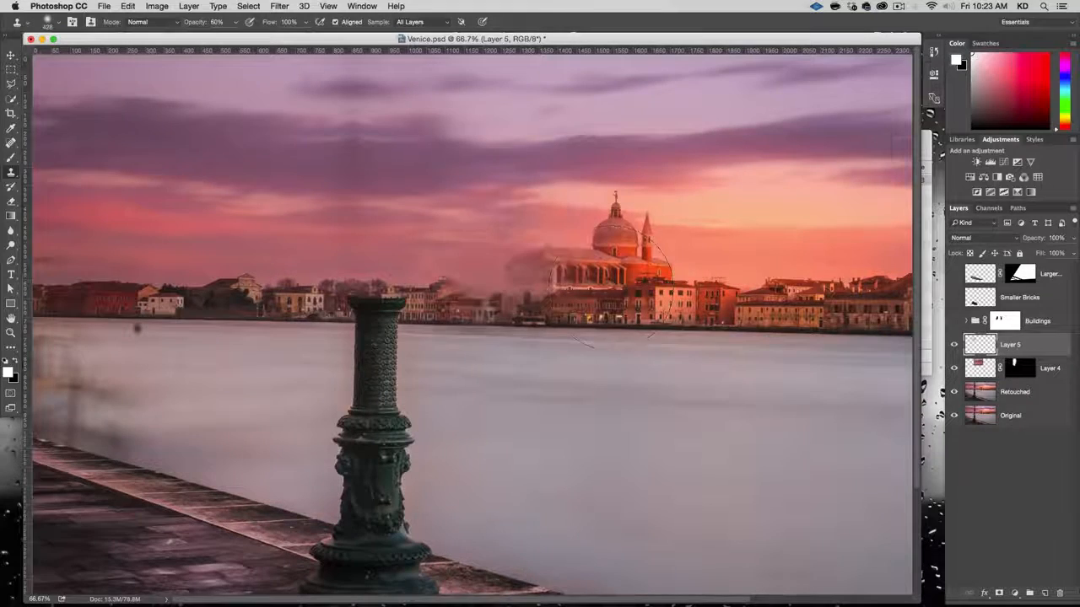
key("super+z")
Step: Clone sampled patches of neighbouring cloud and sky over the dark vertical mirror seam above the post on Layer 5
key("alt")
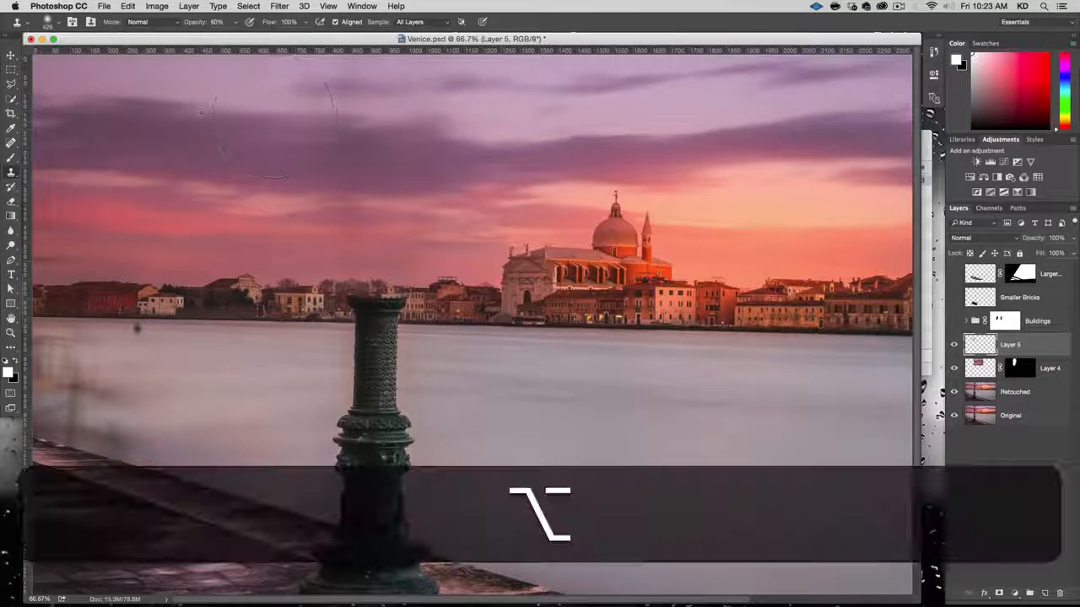
left_click(190, 110, "alt")
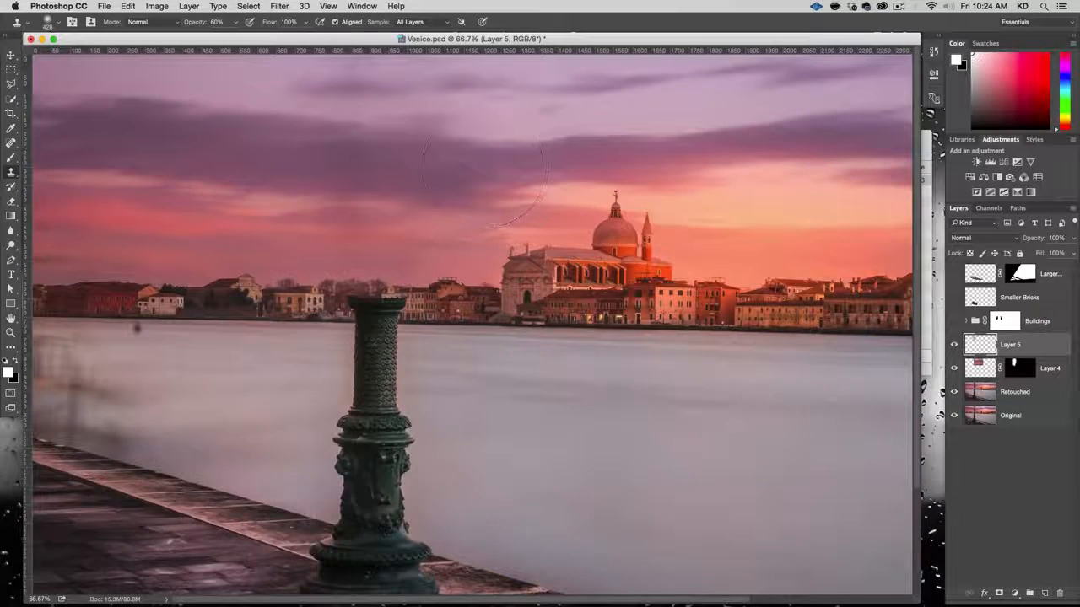
key("alt")
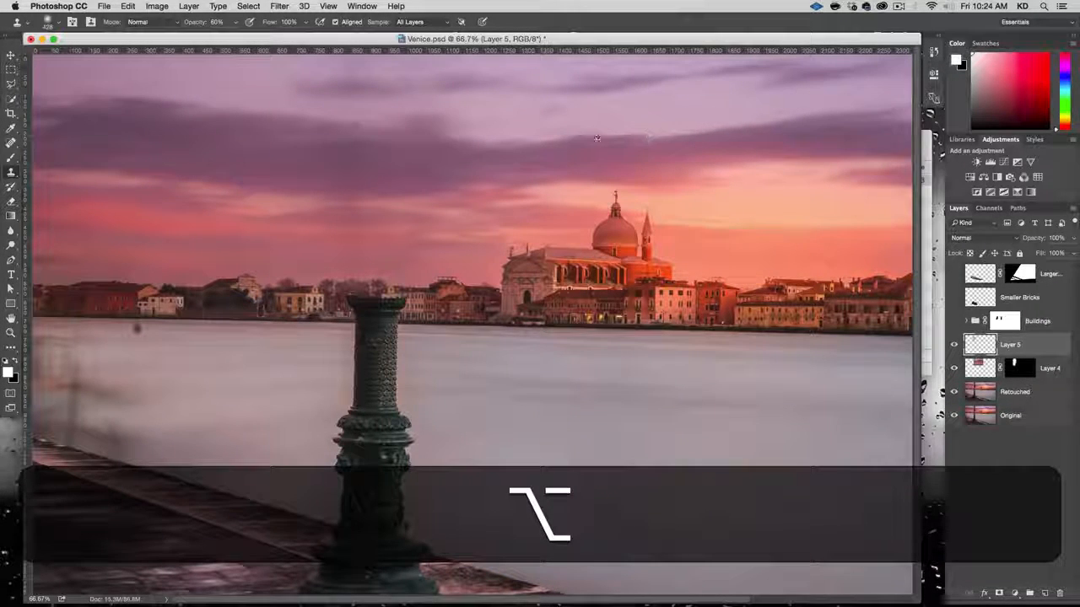
left_click(365, 99)
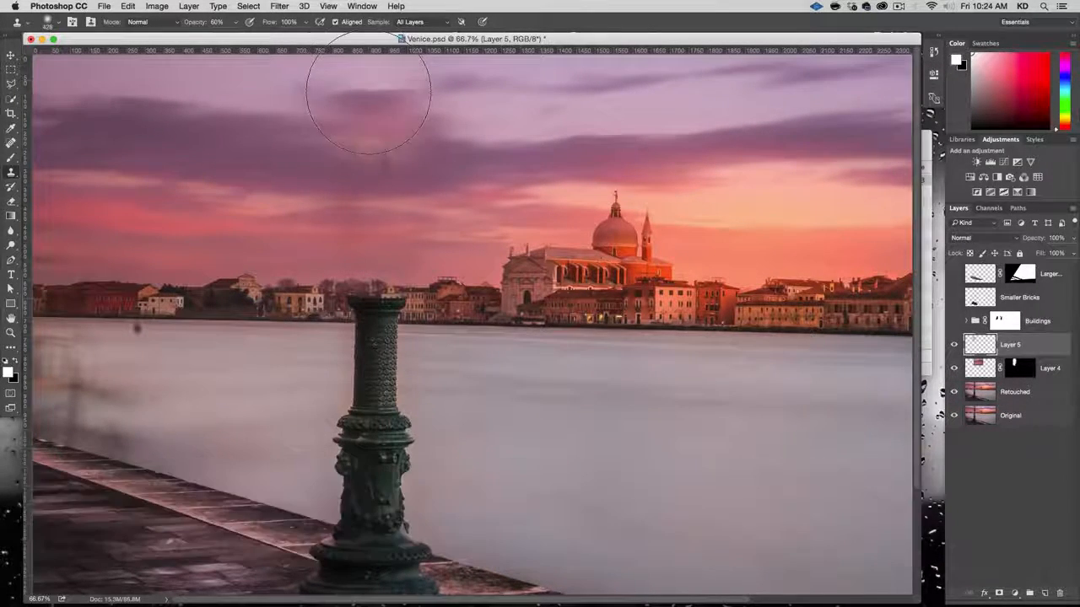
left_click(568, 111, "alt")
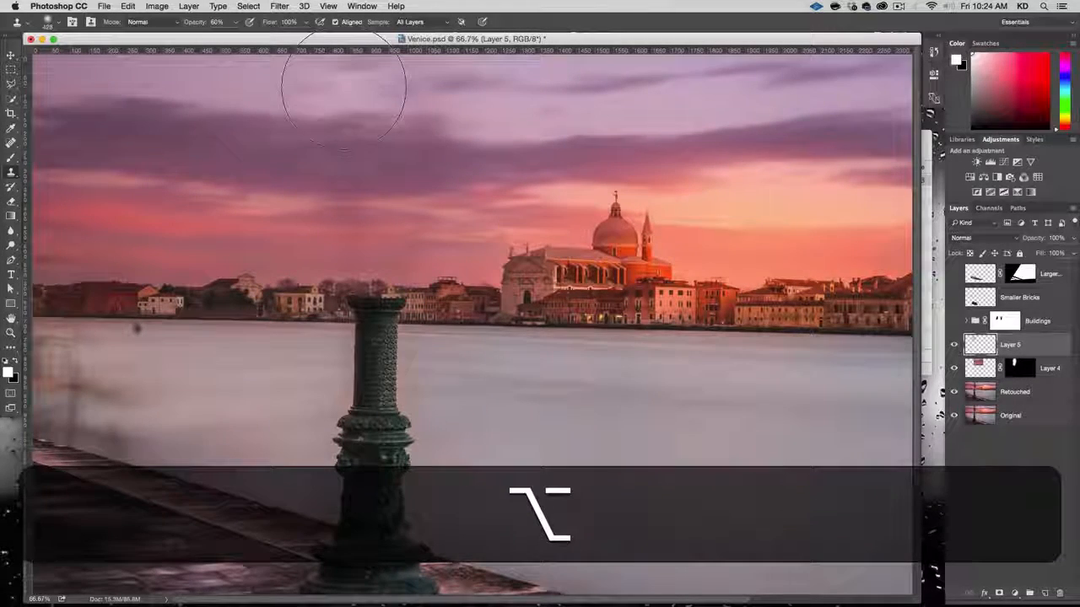
left_click(355, 88)
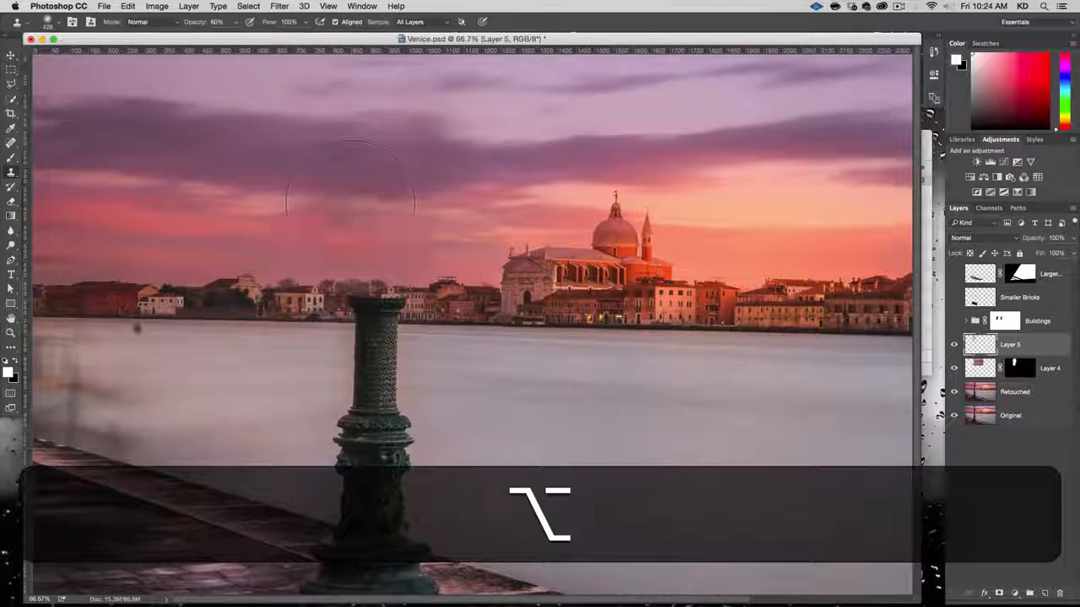
left_click(216, 151, "alt")
left_click(360, 157)
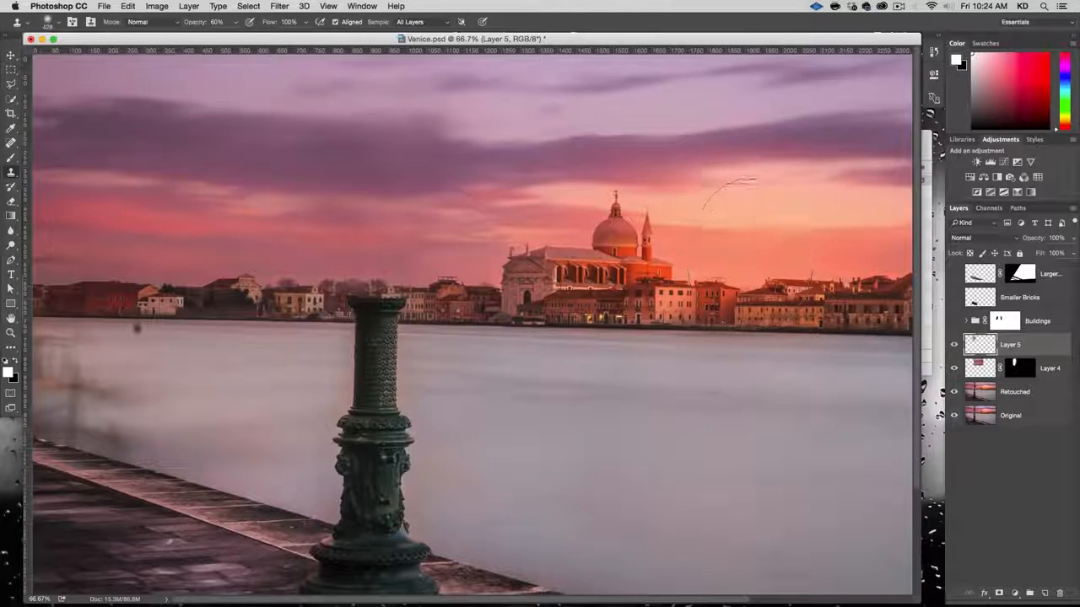
key("alt")
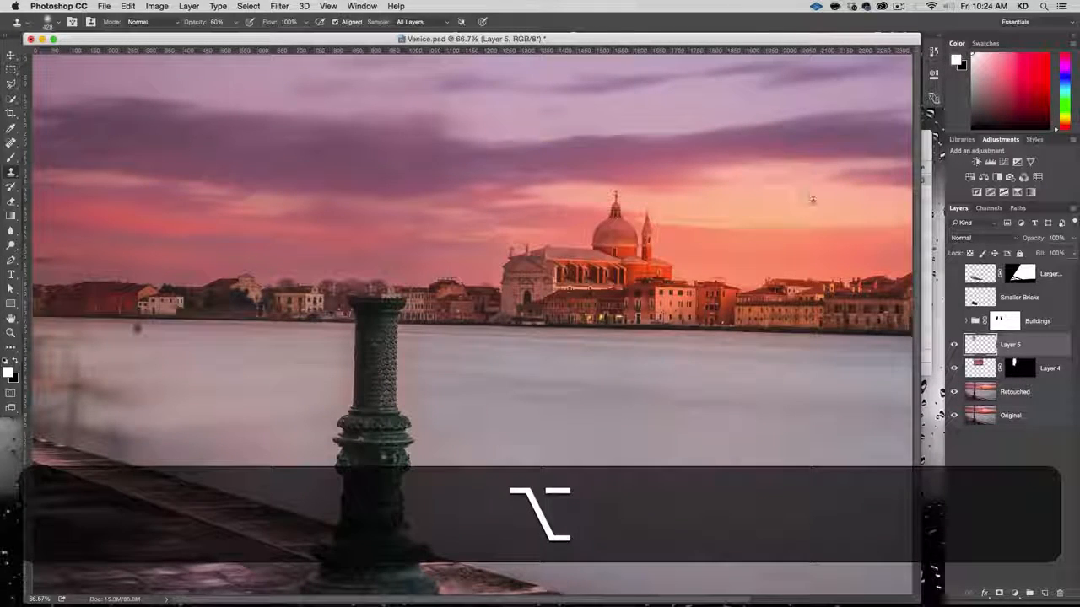
left_click(817, 202, "alt")
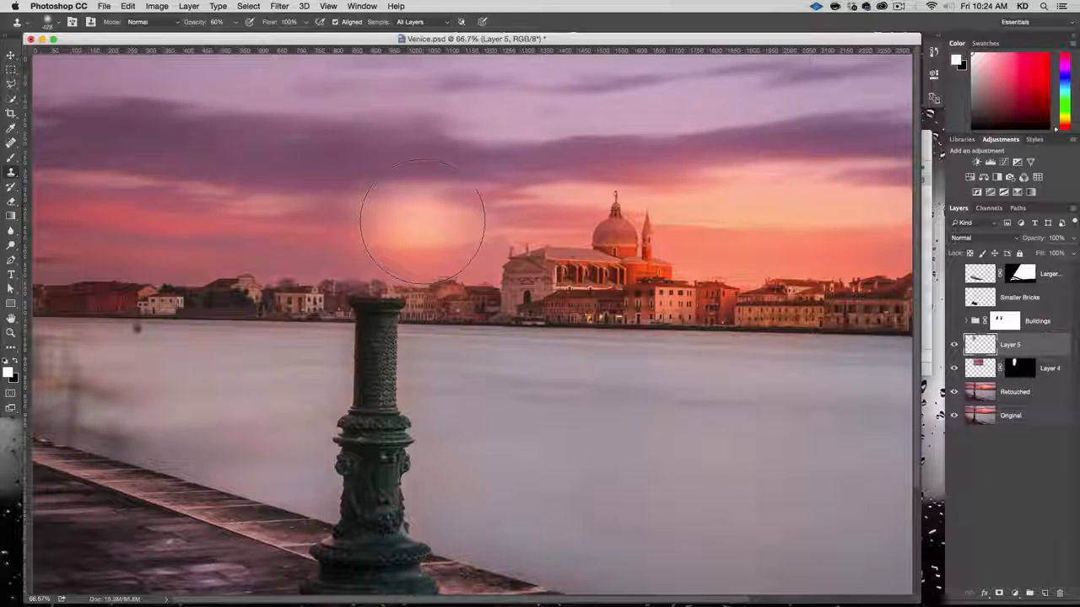
key("super+z")
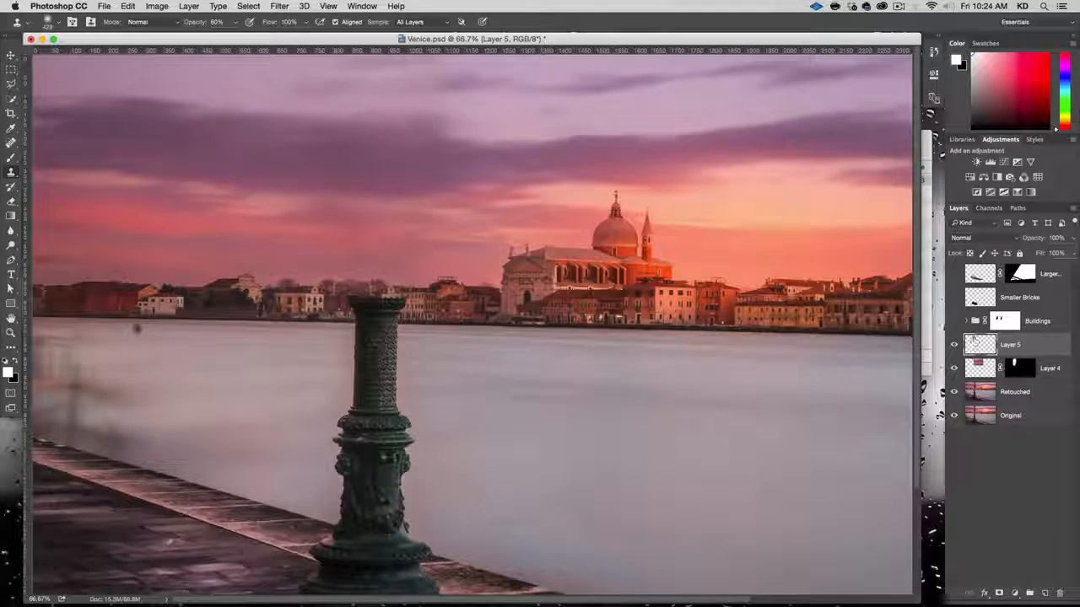
Step: Show the Buildings group and the two brick layers above it again
left_click(952, 274)
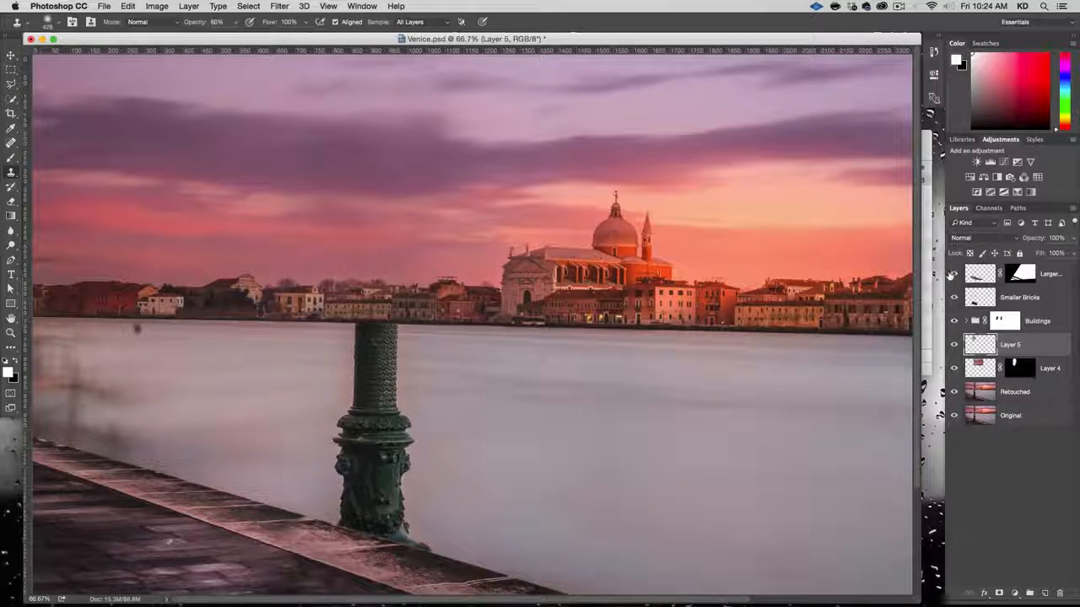
left_click(951, 274)
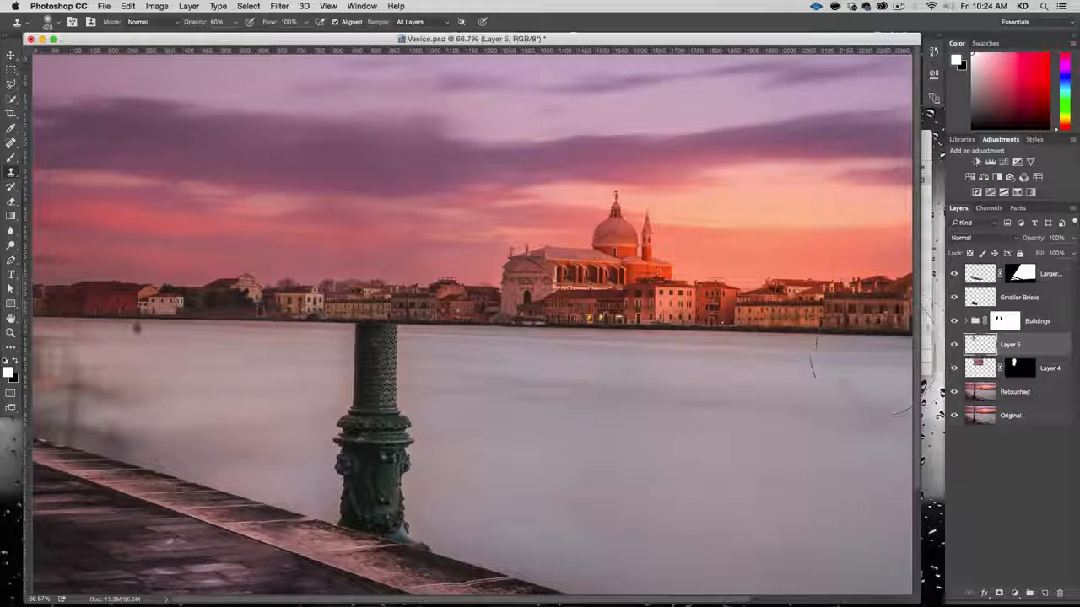
key("super+z")
key("super+z")
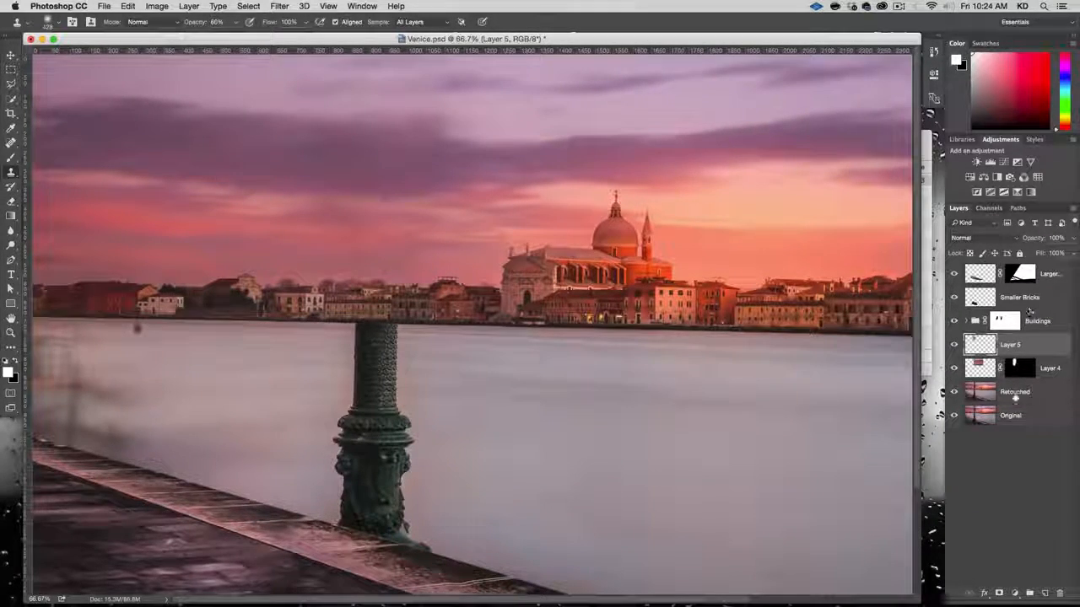
Step: Set up the Brush tool with a size of 45 px and 85% hardness
key("b")
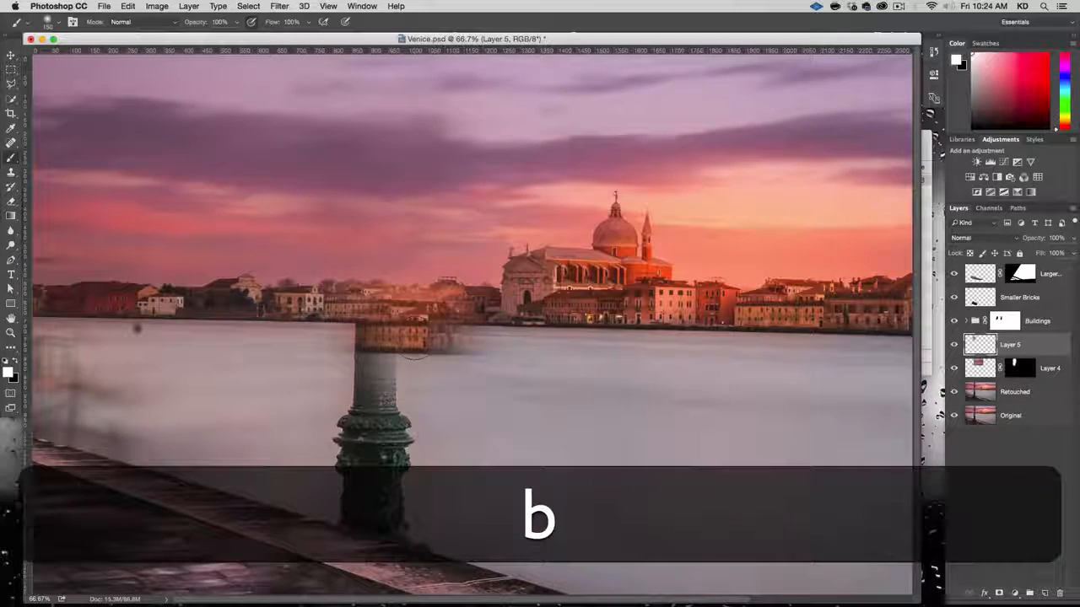
right_click(538, 381)
key("Tab")
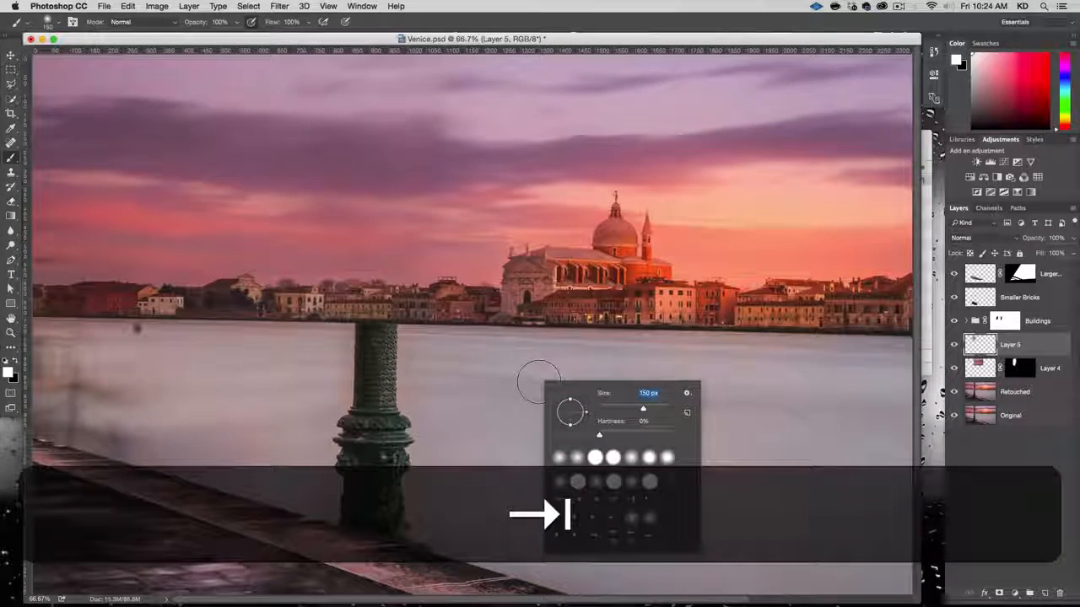
type("85")
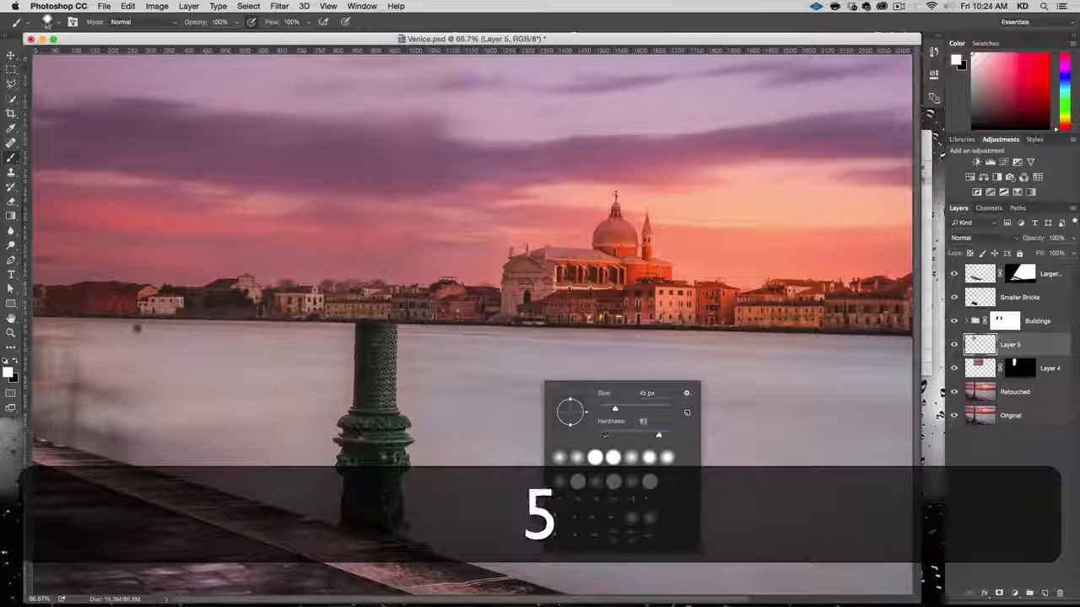
key("Return")
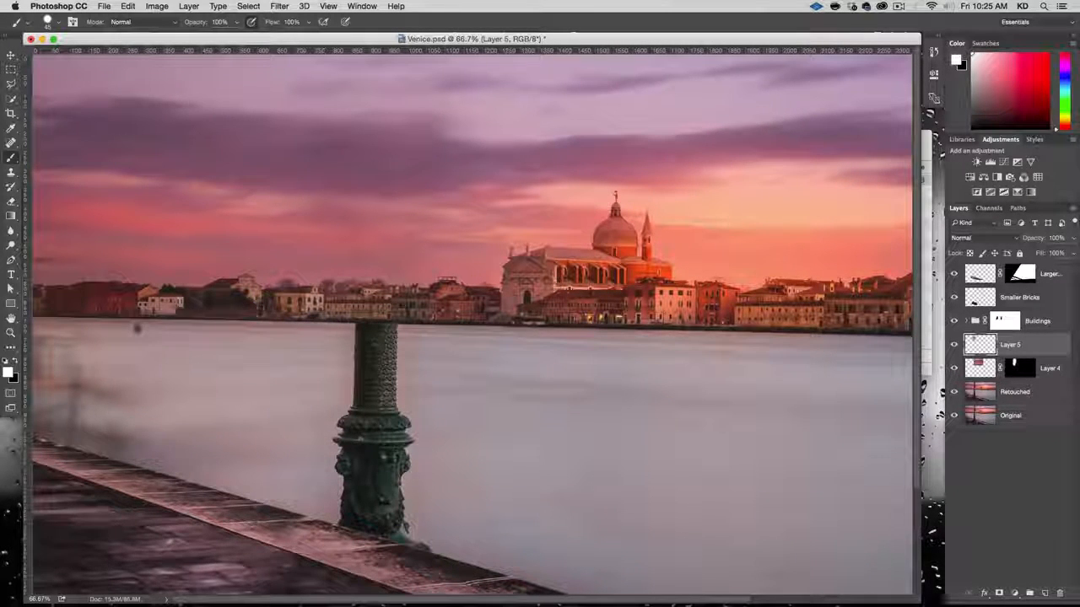
Step: Paint a test zigzag over the open water in Quick Mask mode, convert it to a selection and deselect it
left_click(11, 395)
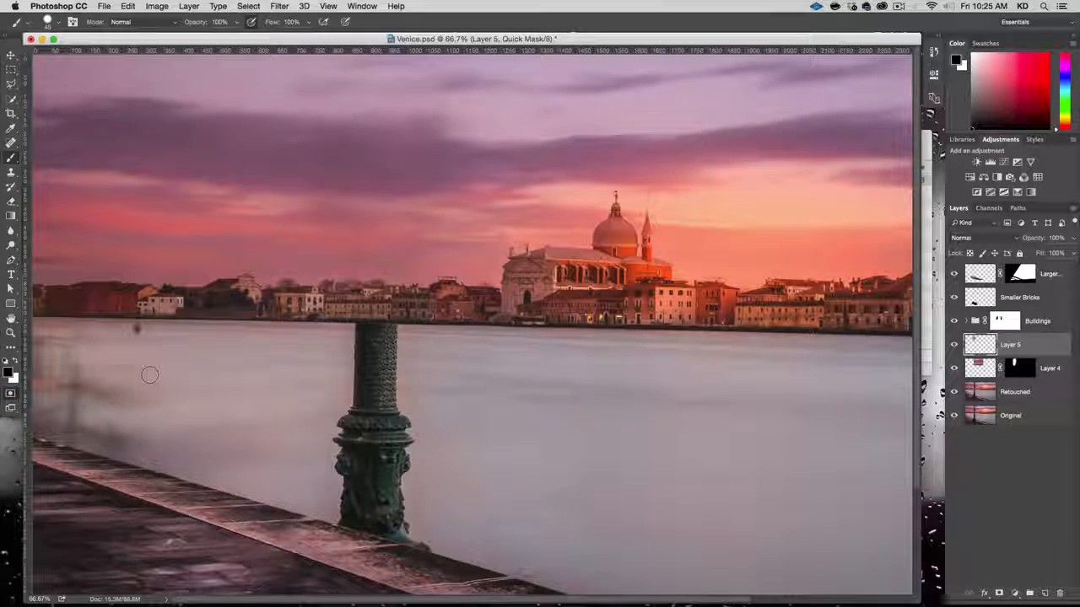
mouse_move(552, 390)
left_mouse_down()
mouse_move(549, 422)
mouse_move(682, 473)
mouse_move(682, 498)
left_mouse_up()
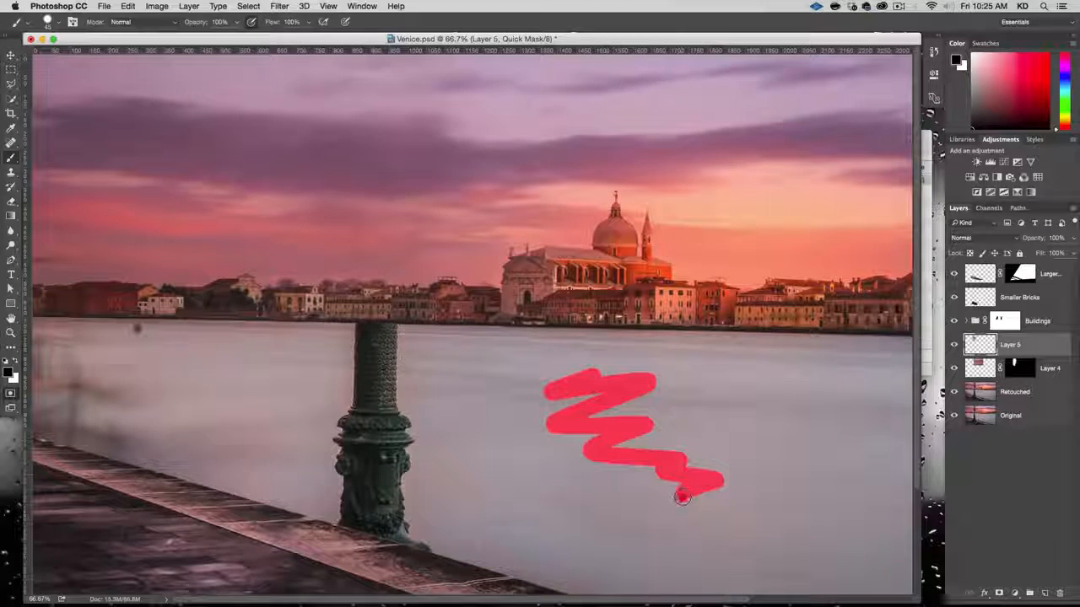
left_click(11, 395)
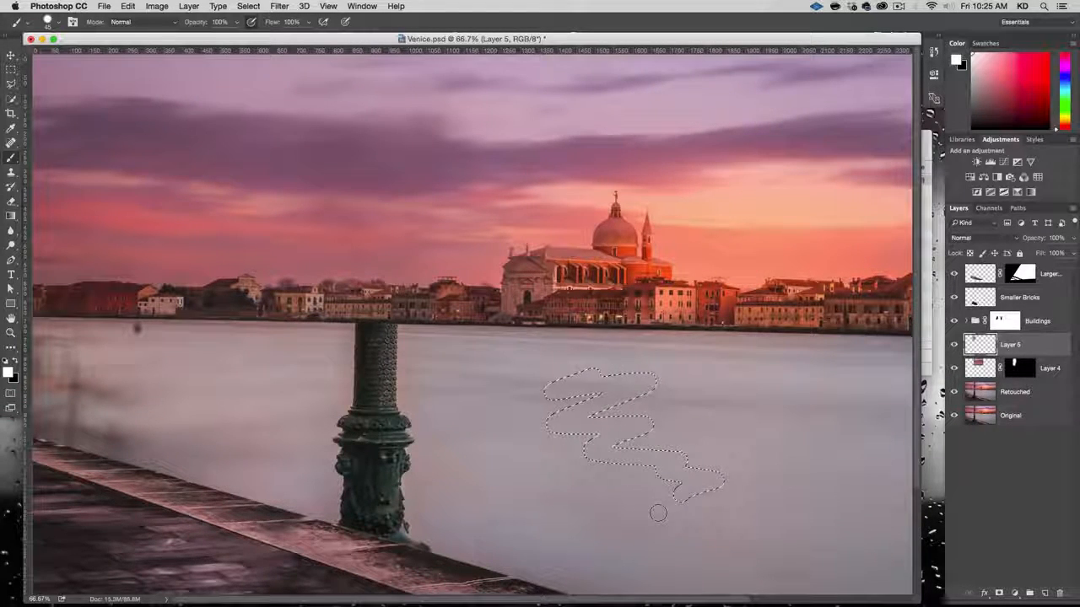
key("super+d")
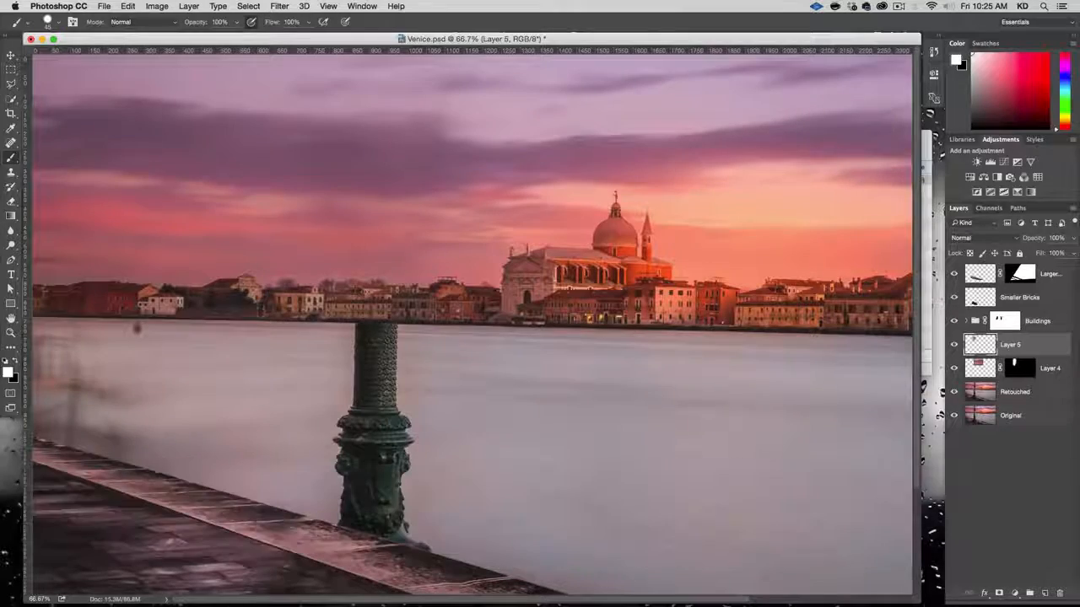
Step: Enter Quick Mask mode and paint straight connected strokes on the water along the far shoreline, starting from the photo's right edge
left_click(11, 394)
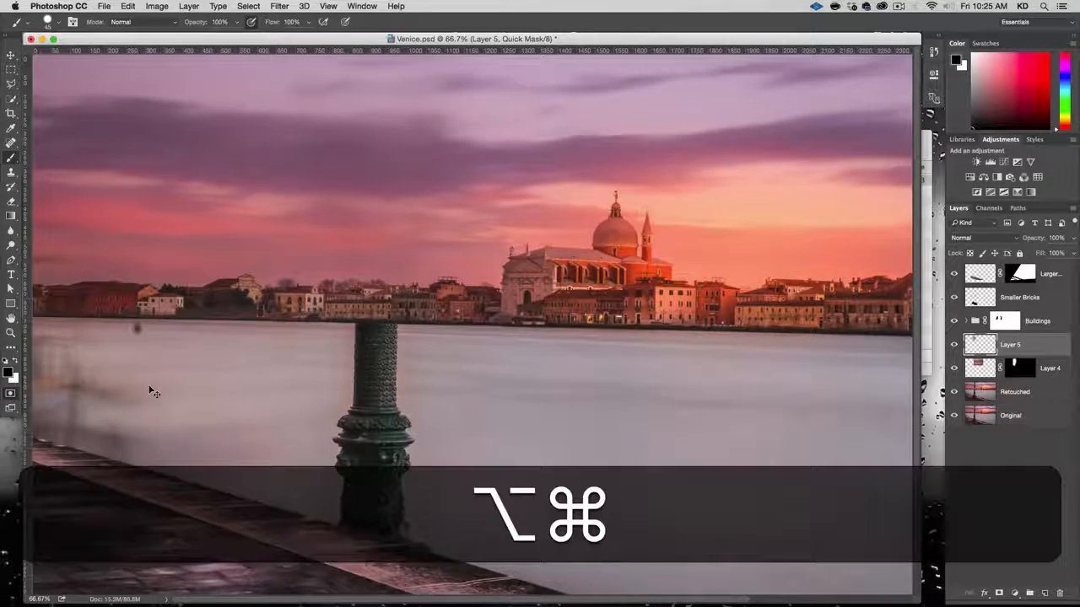
key("alt+super+plus")
key("alt+super+plus")
key("alt+super+plus")
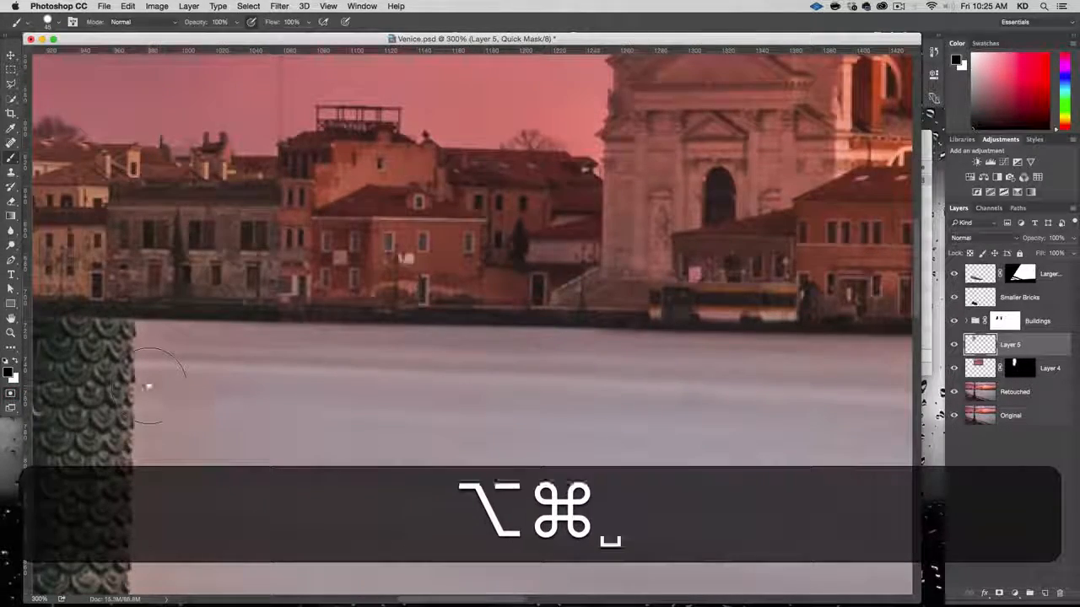
left_click_drag(667, 312, 450, 262)
mouse_move(759, 219)
left_mouse_down()
mouse_move(547, 231)
mouse_move(528, 245)
mouse_move(89, 208)
left_mouse_up()
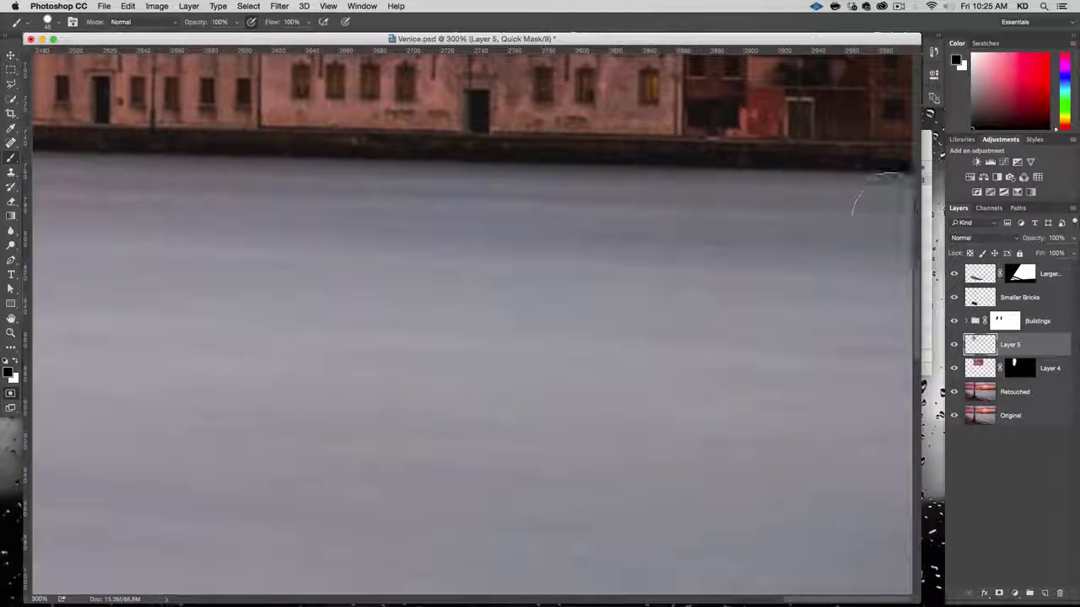
key("alt+super+minus")
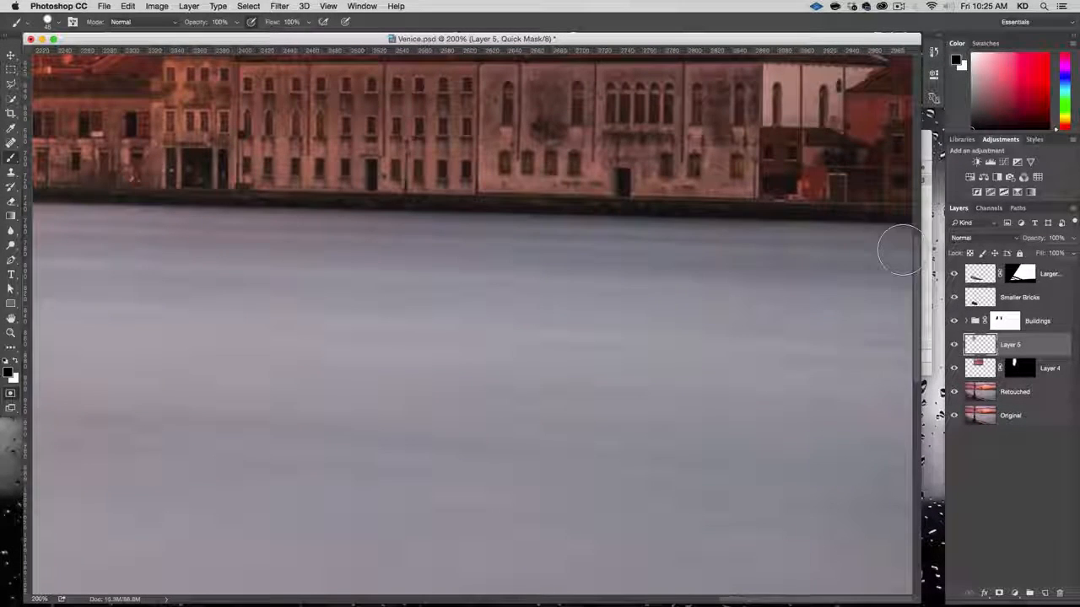
left_click(899, 248)
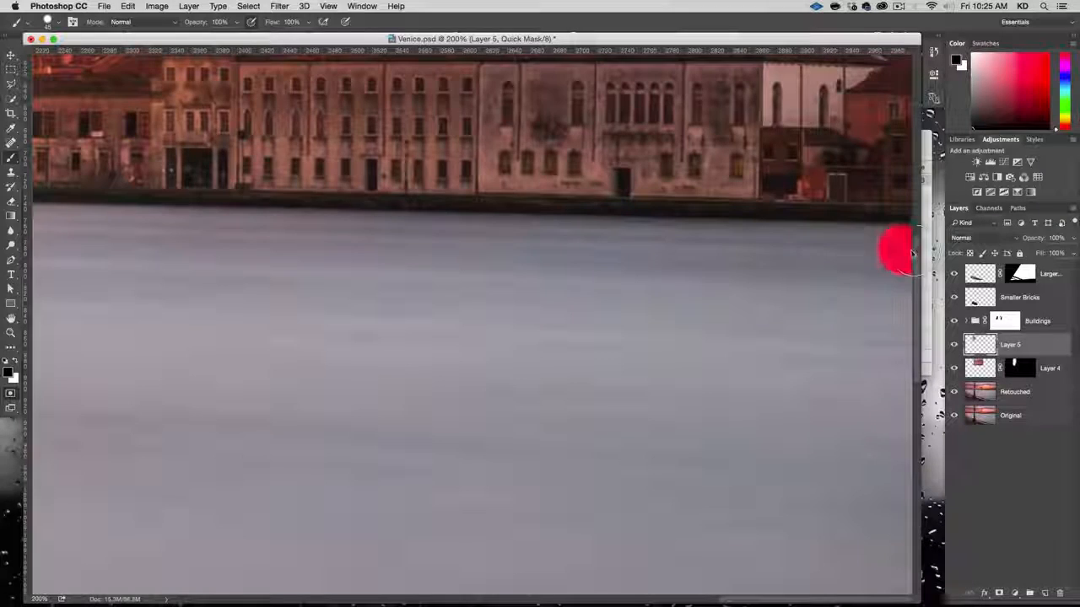
key("shift")
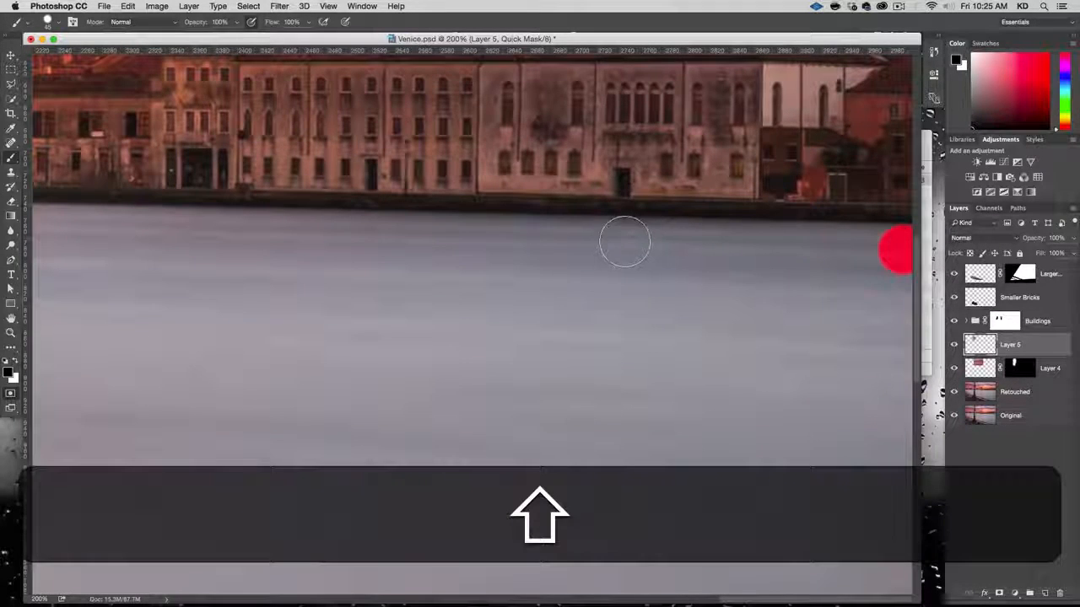
left_click(631, 247, "shift")
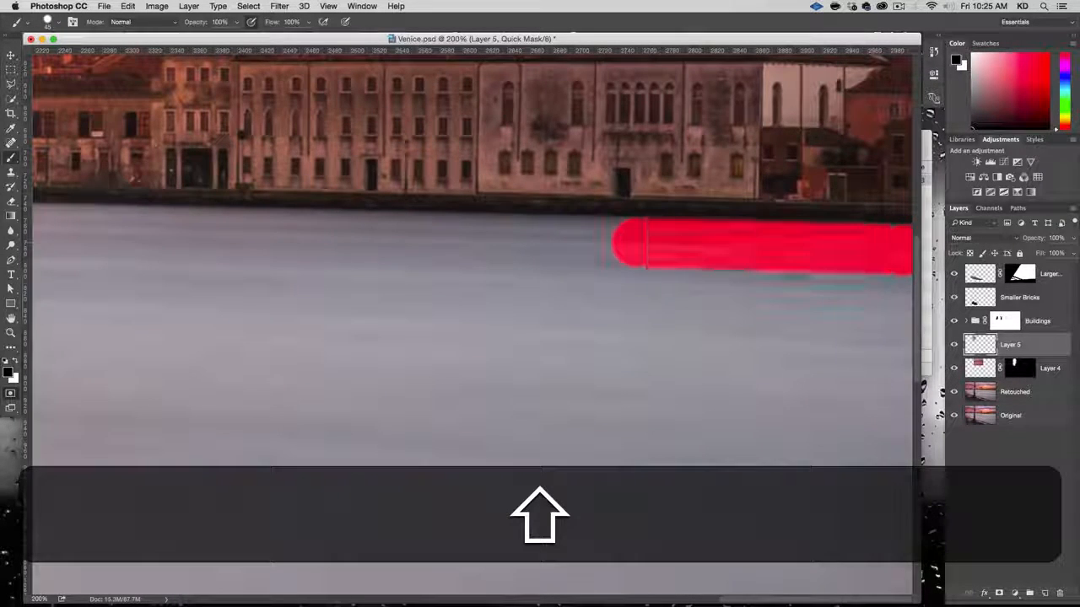
left_click(371, 236, "shift")
left_click(95, 232, "shift")
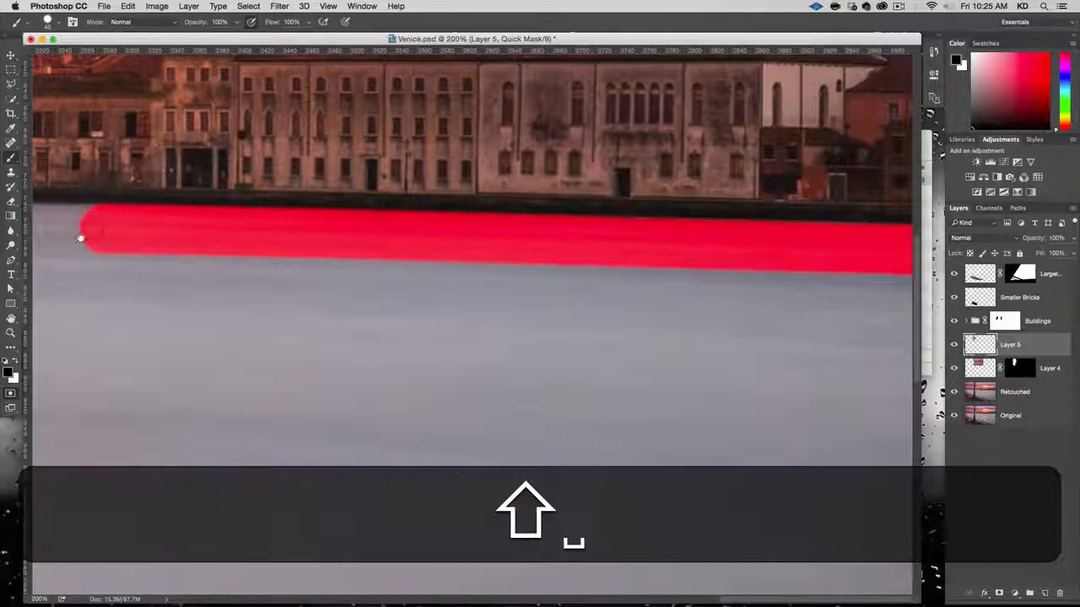
Step: Extend the Quick Mask band leftward with straight strokes along the shoreline until it lies below the domed church
left_click_drag(80, 239, 639, 251)
left_click(253, 245, "shift")
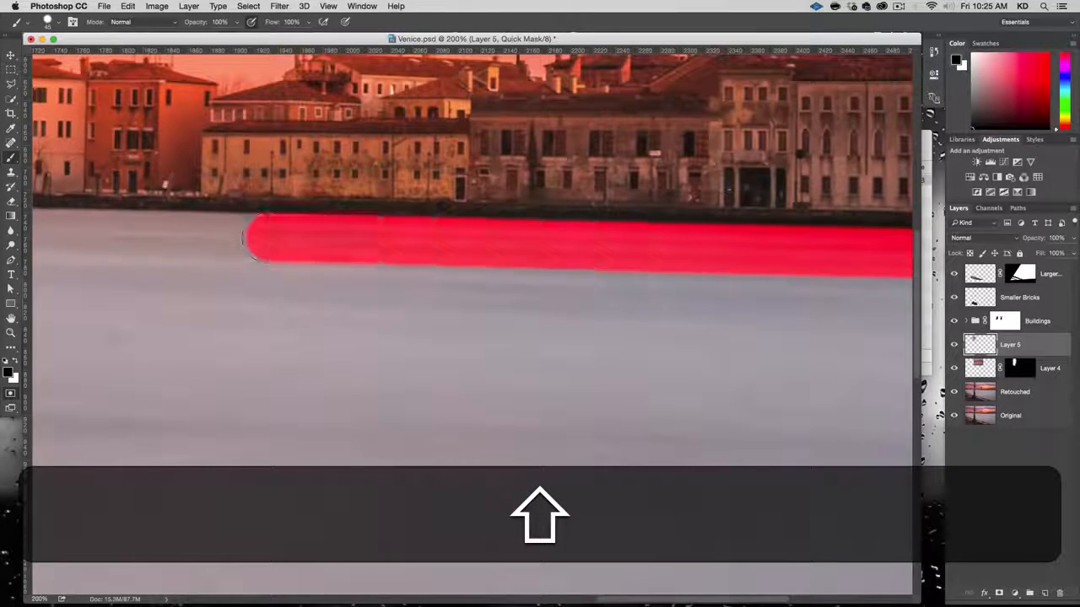
left_click(74, 239, "shift")
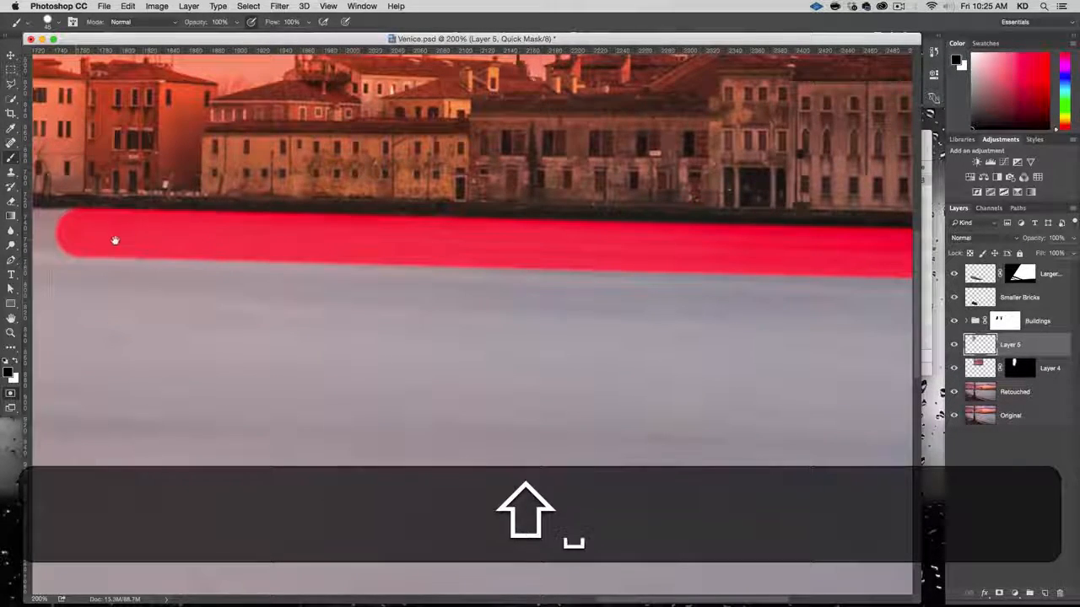
left_click_drag(167, 248, 740, 265)
left_click(325, 252, "shift")
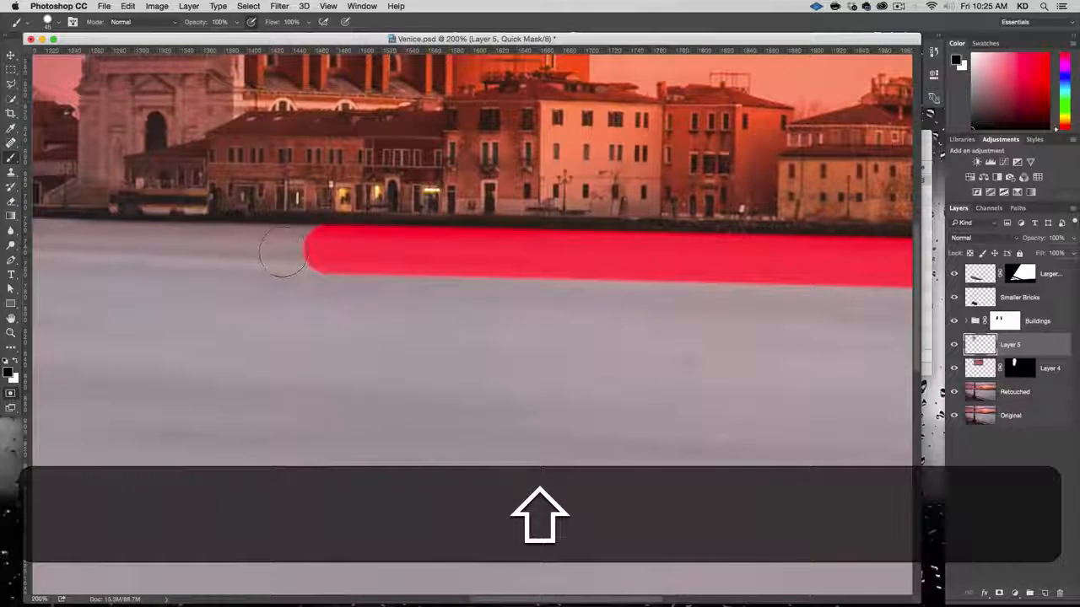
left_click(152, 248, "shift")
left_click(80, 244, "shift")
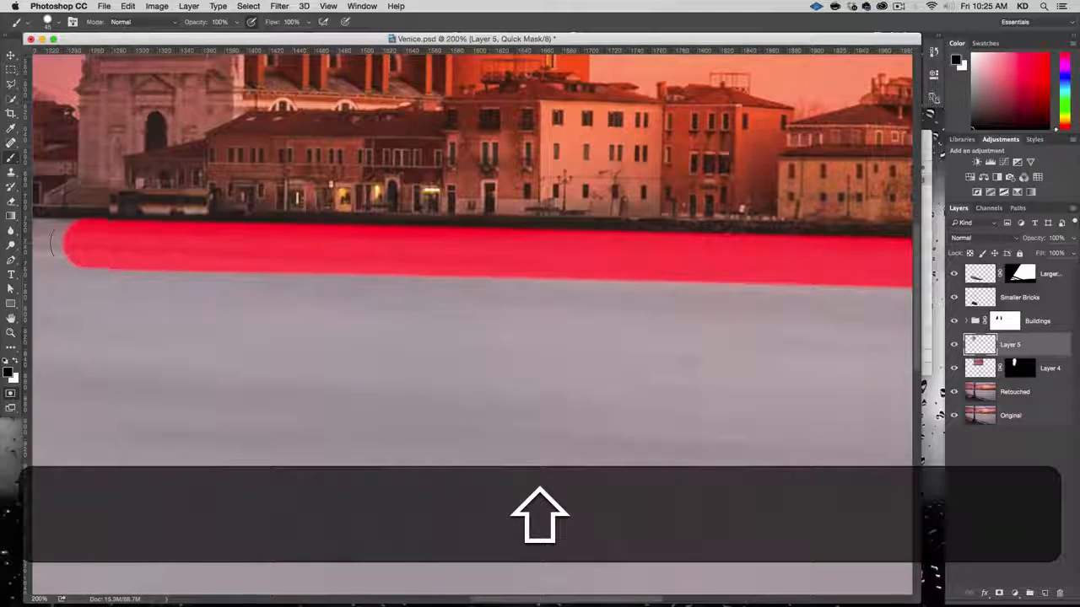
Step: Continue the Quick Mask band along the shoreline across the top of the lamp post stump and the water beyond it
left_click_drag(328, 247, 518, 272)
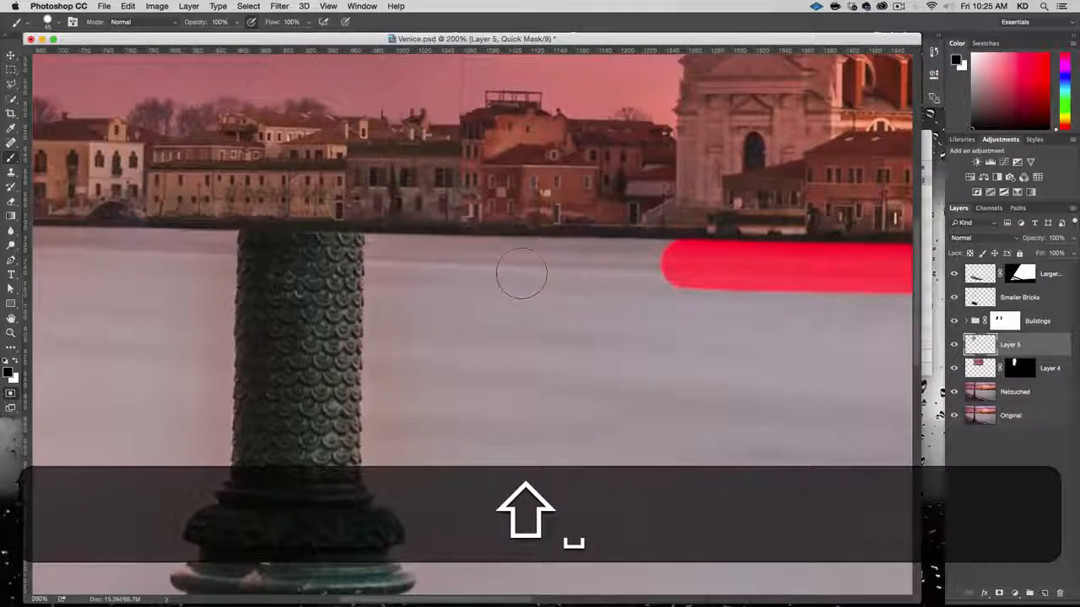
left_click(414, 261, "shift")
left_click(262, 251, "shift")
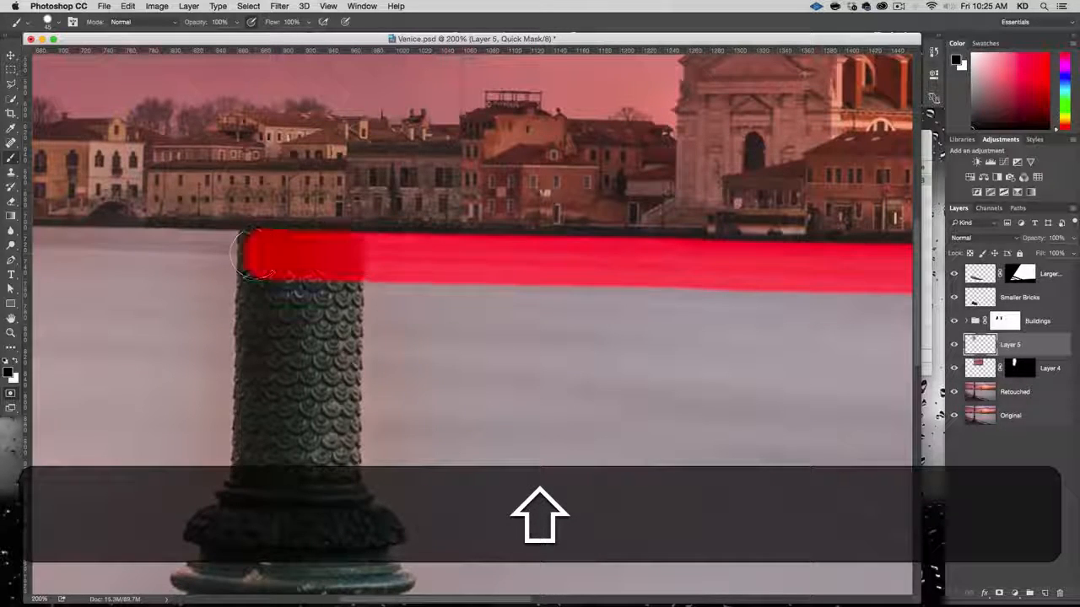
left_click(132, 252, "shift")
left_click_drag(127, 251, 450, 253)
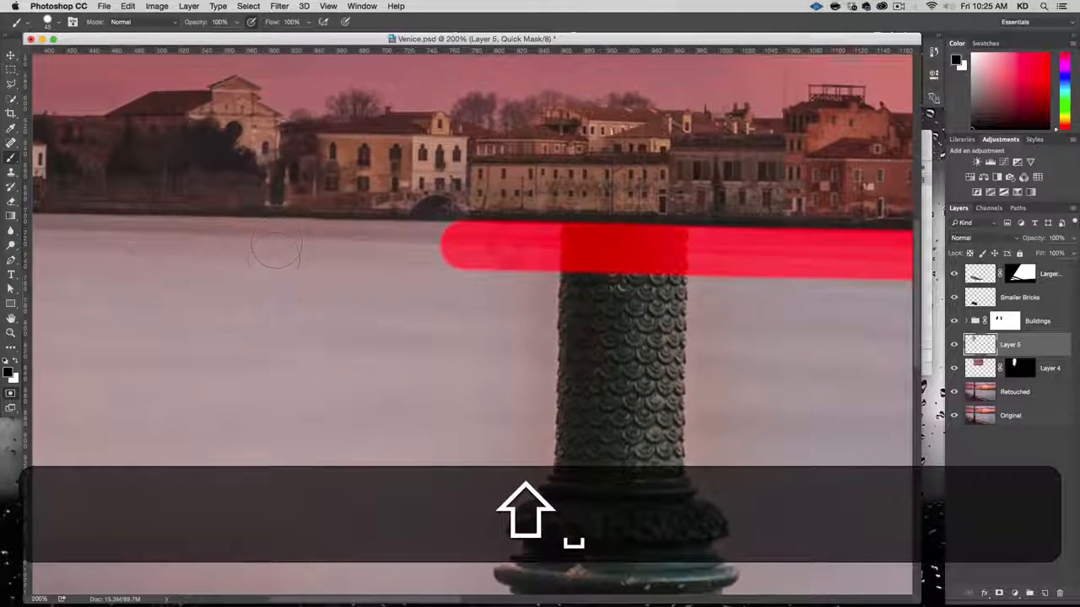
left_click(276, 244, "shift")
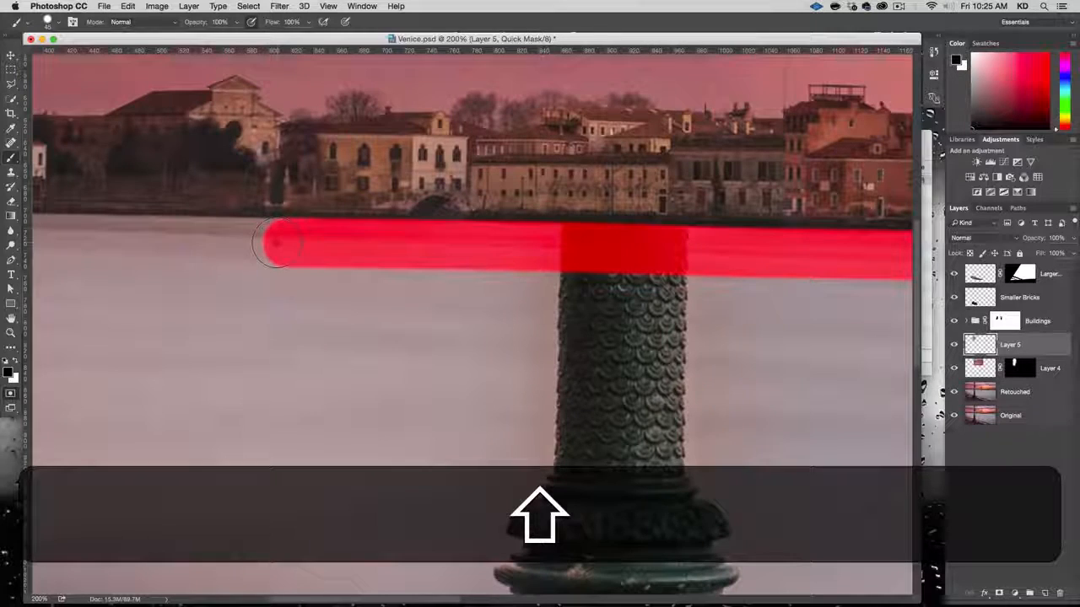
left_click(139, 244, "shift")
Step: Carry the Quick Mask band over the dark spot in the water and on to the photo's left edge
left_click_drag(50, 253, 491, 255)
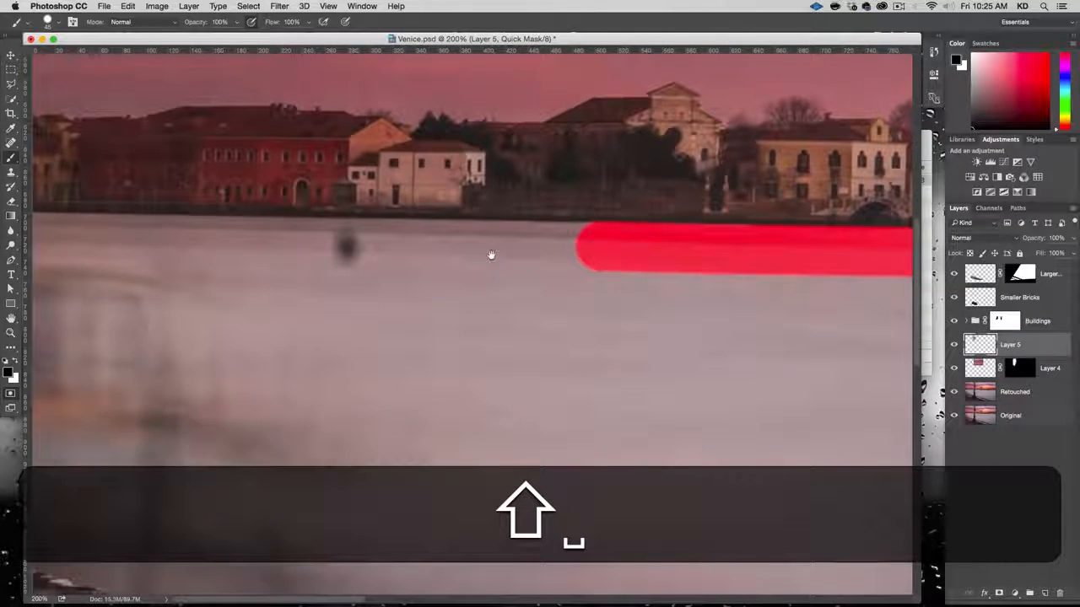
left_click(407, 245, "shift")
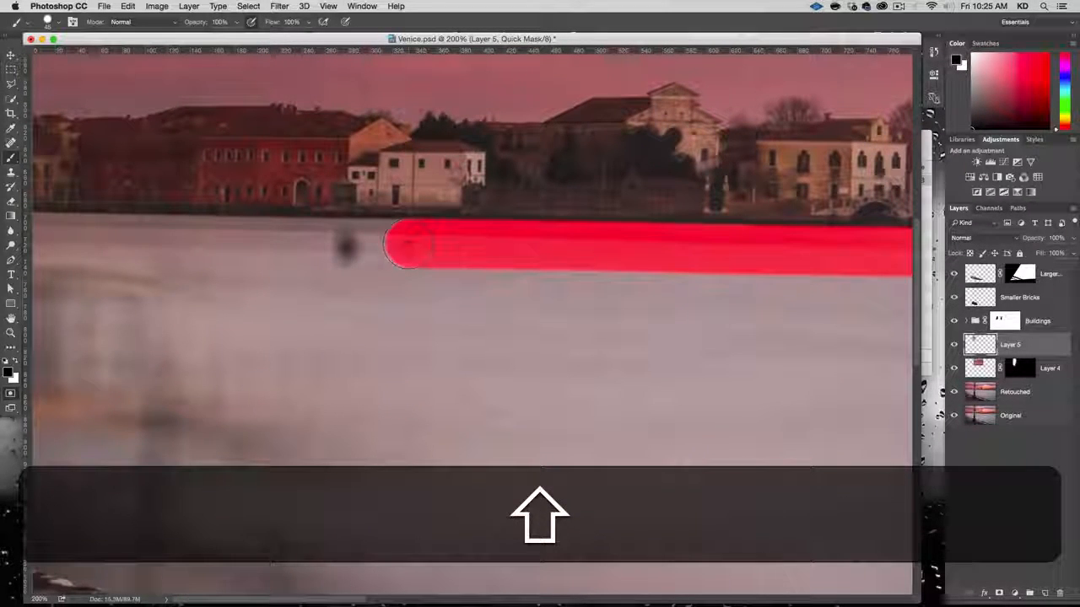
left_click(254, 243, "shift")
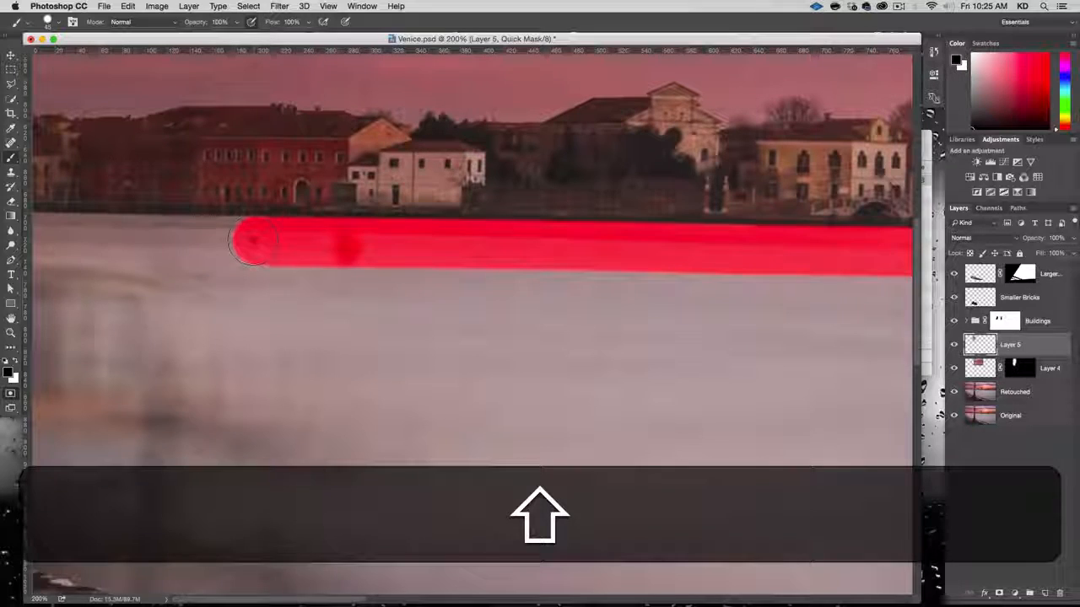
left_click(119, 240, "shift")
left_click_drag(243, 250, 244, 242)
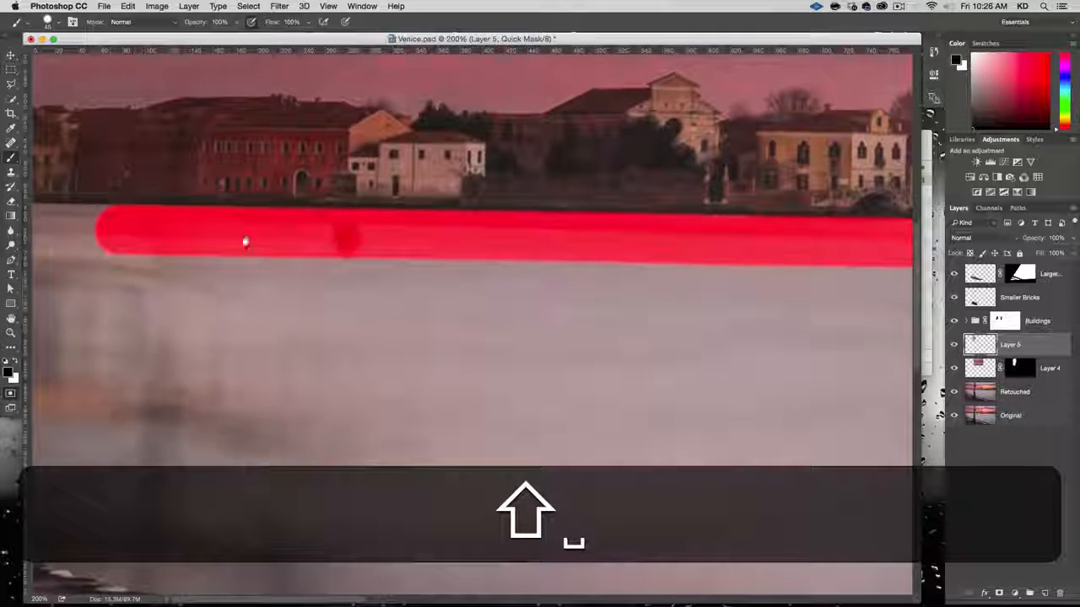
left_click(49, 228, "shift")
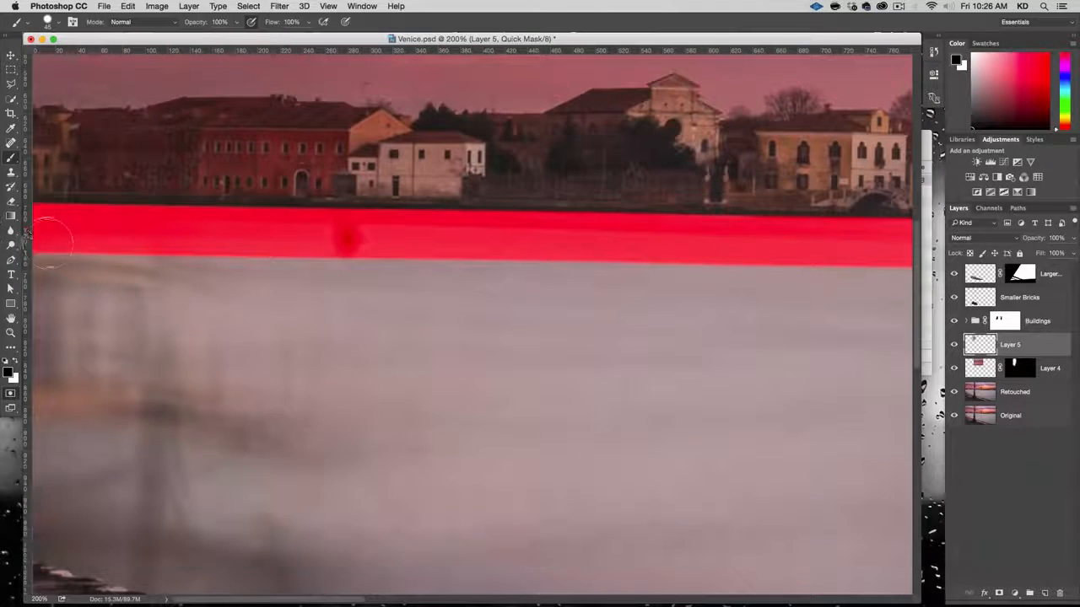
Step: Paint the Quick Mask down the photo's left edge over the water, from the shoreline band to the brick quay
left_click_drag(49, 243, 30, 290)
left_click_drag(364, 217, 363, 70)
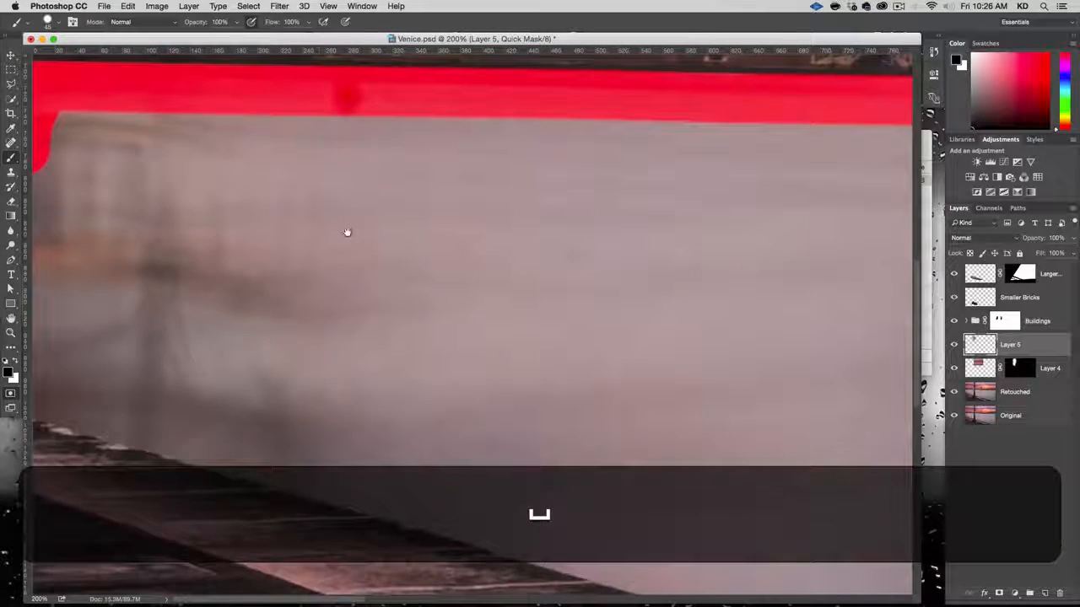
left_click_drag(345, 235, 345, 132)
left_click(47, 183, "shift")
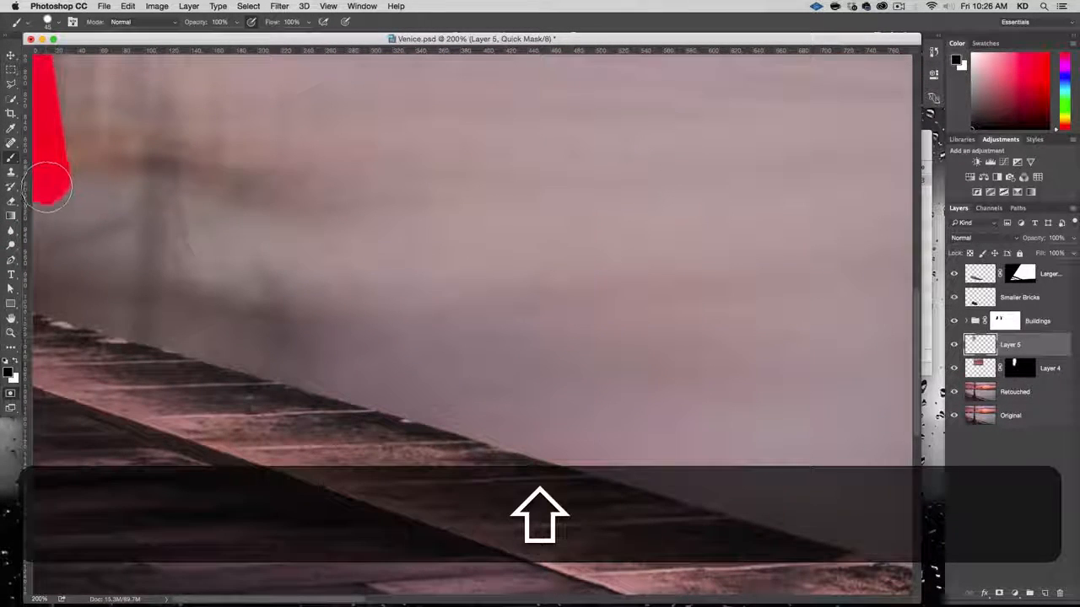
left_click_drag(47, 186, 46, 240)
left_click(46, 274, "shift")
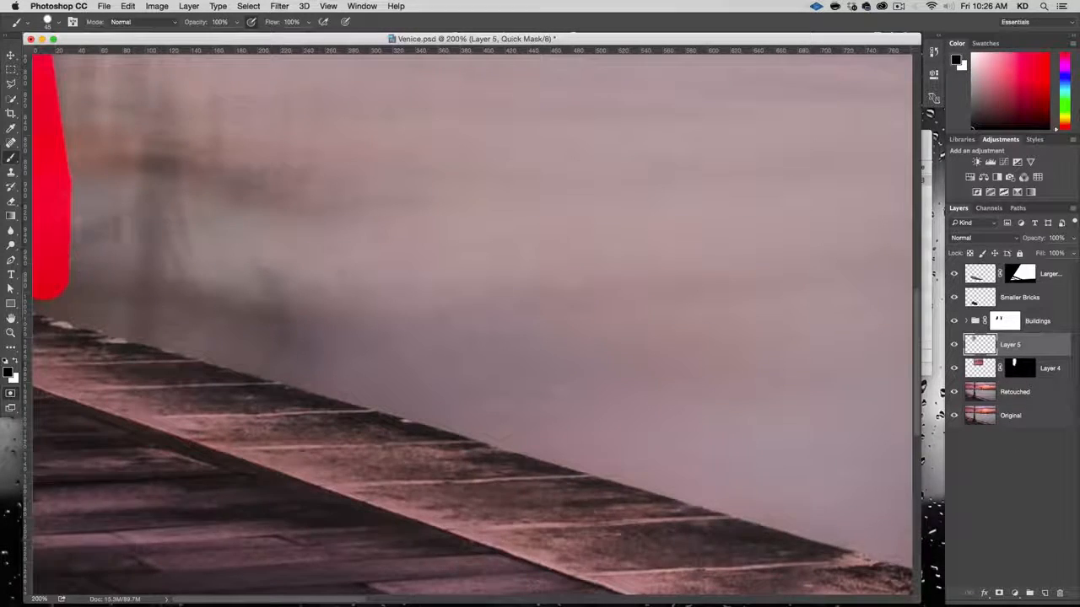
left_click_drag(130, 232, 137, 377)
left_click_drag(62, 157, 54, 309)
left_click_drag(168, 337, 169, 217)
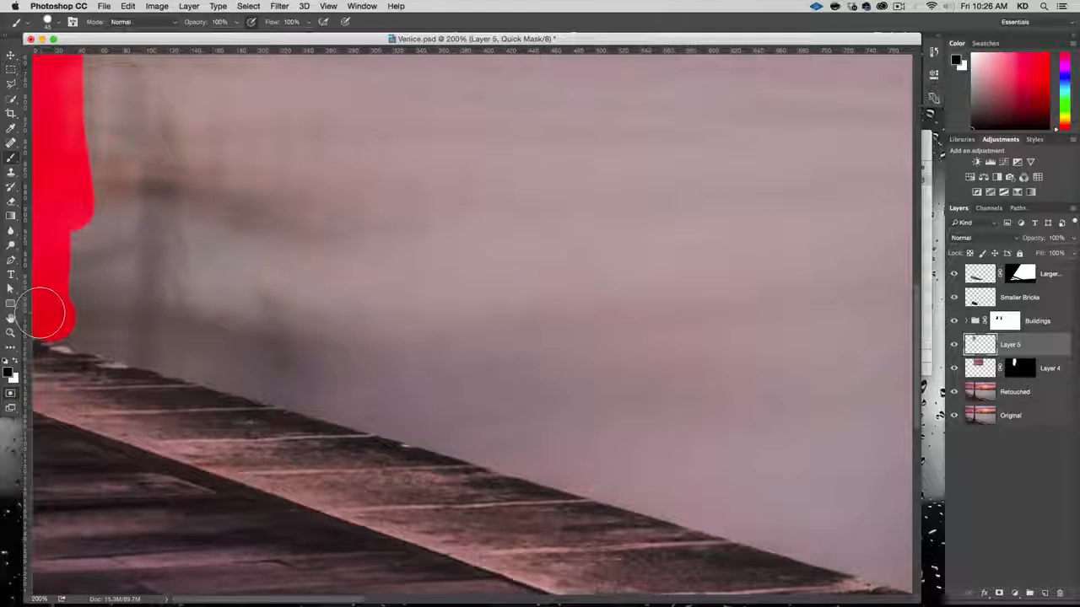
left_click(50, 313)
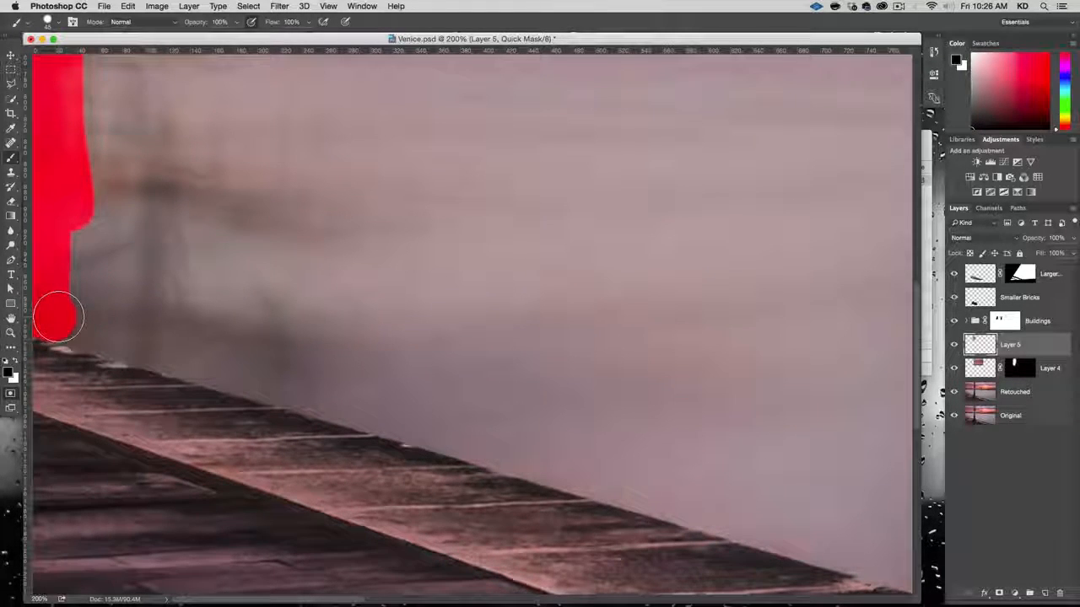
Step: Extend the Quick Mask band along the water's edge of the brick quay, from the photo's left edge toward the lamp post
left_click(58, 318)
left_click_drag(82, 326, 271, 377)
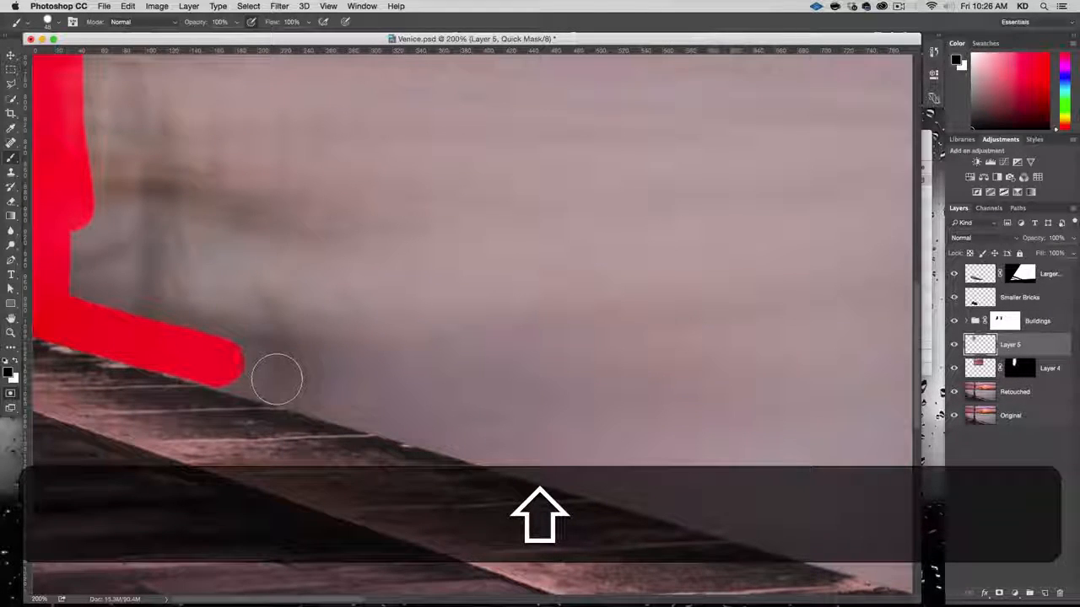
left_click_drag(340, 399, 446, 430)
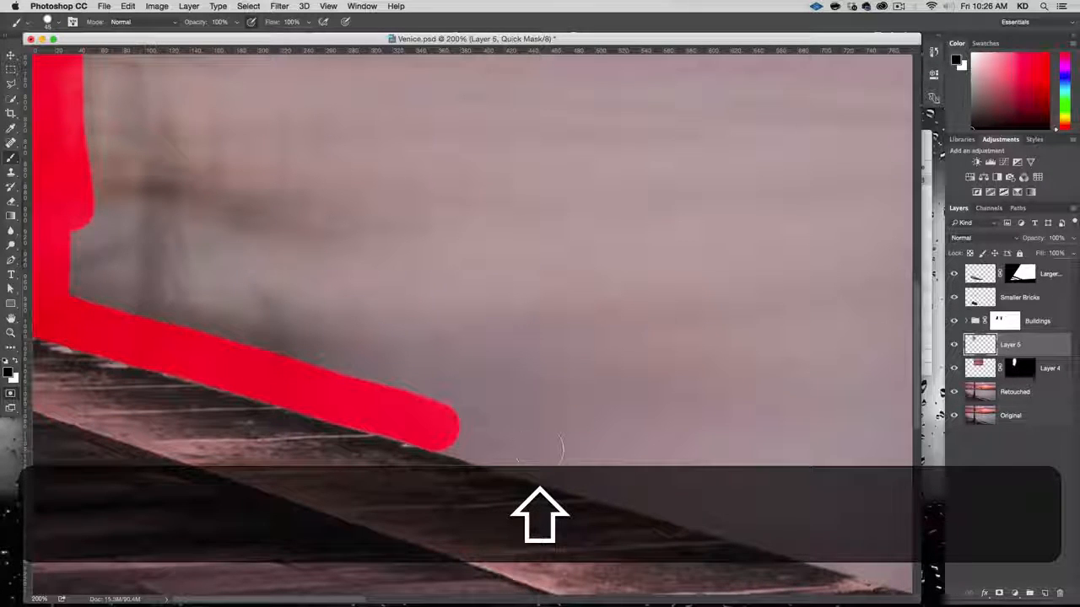
left_click(509, 447, "shift")
left_click(543, 457, "shift")
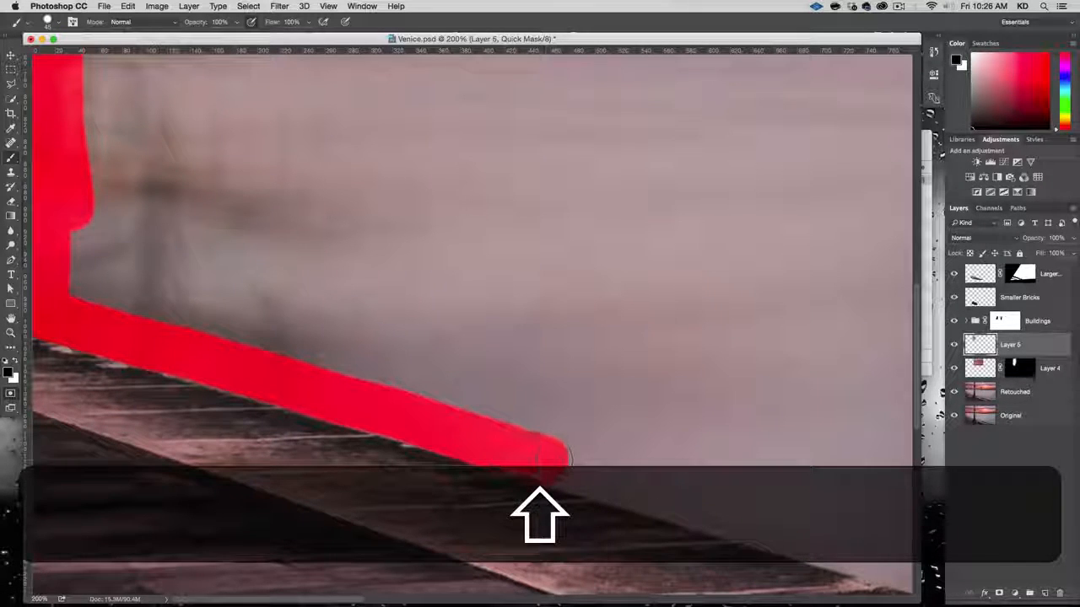
left_click(599, 470, "shift")
left_click(634, 480, "shift")
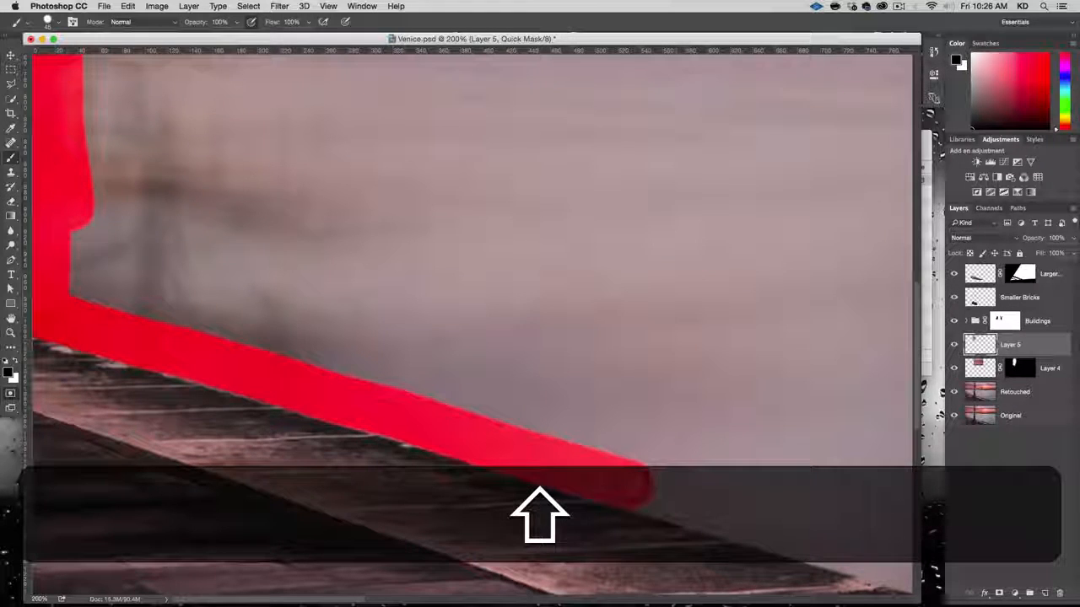
left_click(683, 492, "shift")
left_click(718, 504, "shift")
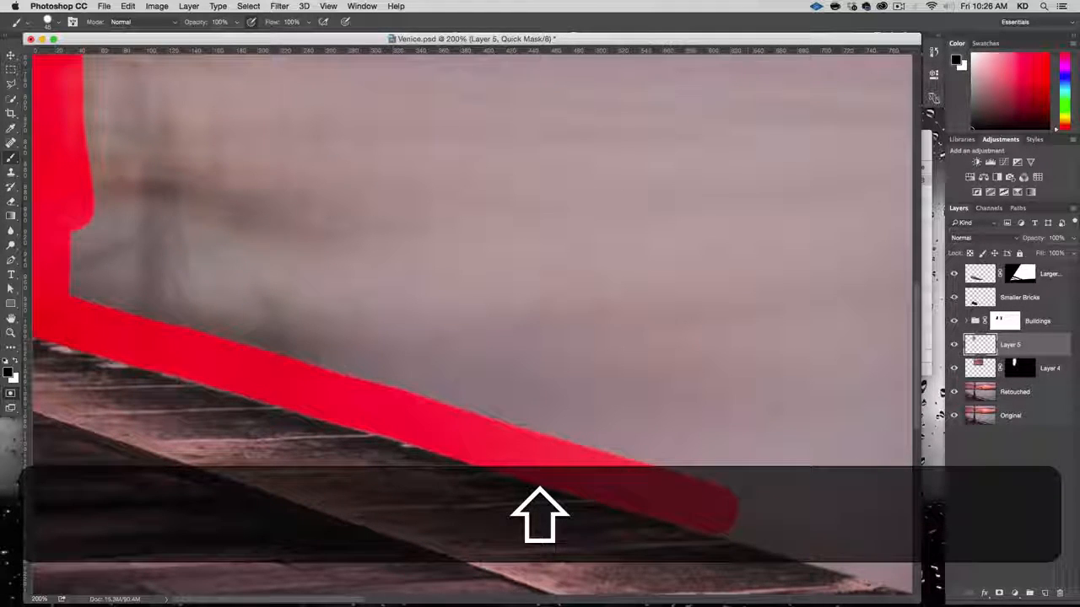
left_click(810, 535, "shift")
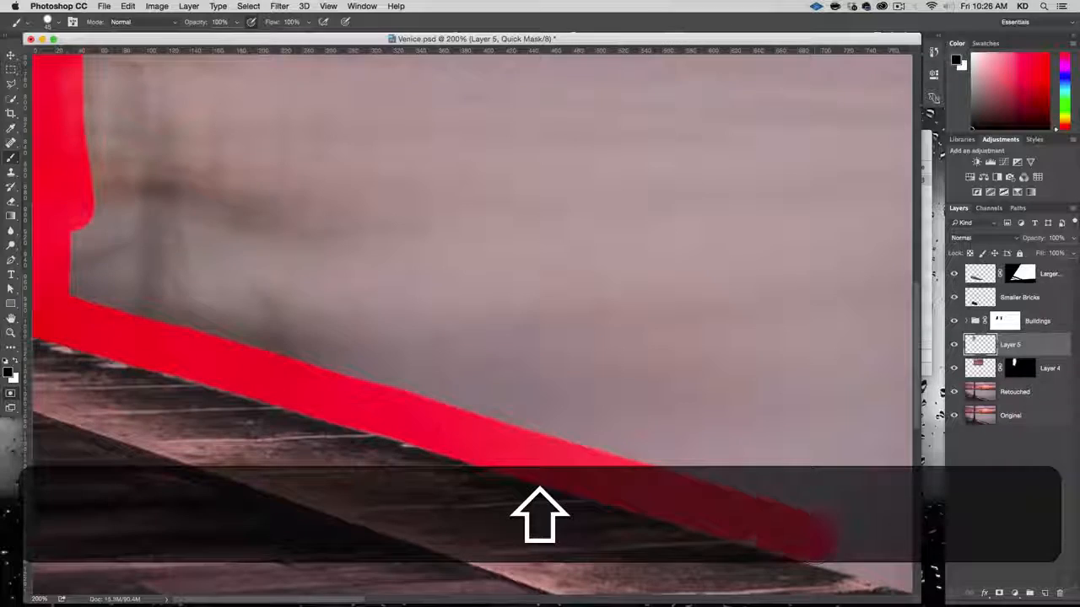
Step: Continue the Quick Mask band along the quay edge and across the base of the lamp post with straight strokes
mouse_move(811, 535)
left_mouse_down()
mouse_move(359, 193)
mouse_move(221, 152)
left_mouse_up()
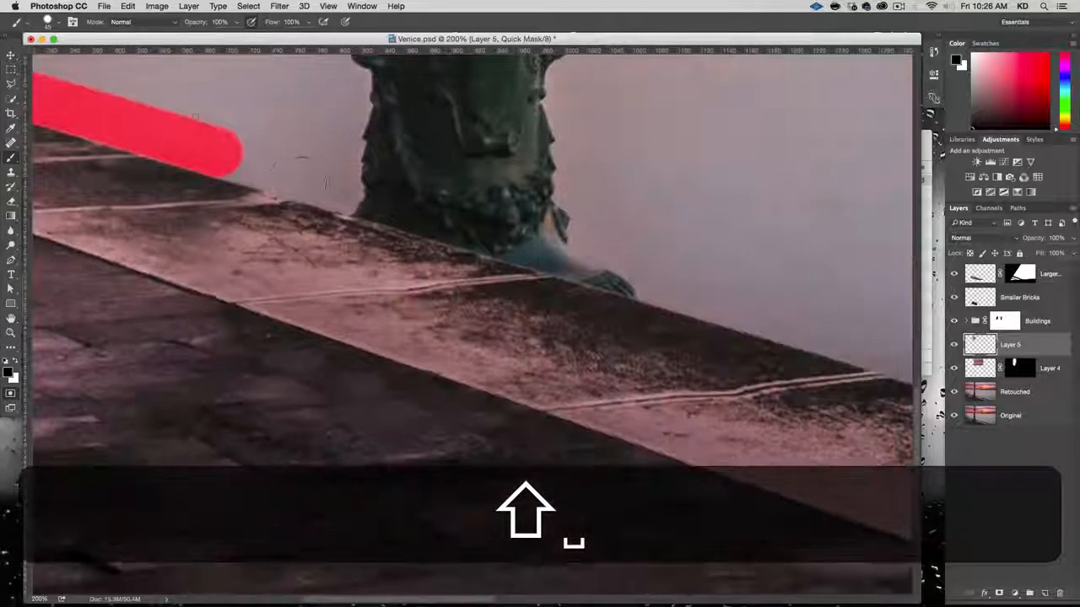
left_click(281, 161, "shift")
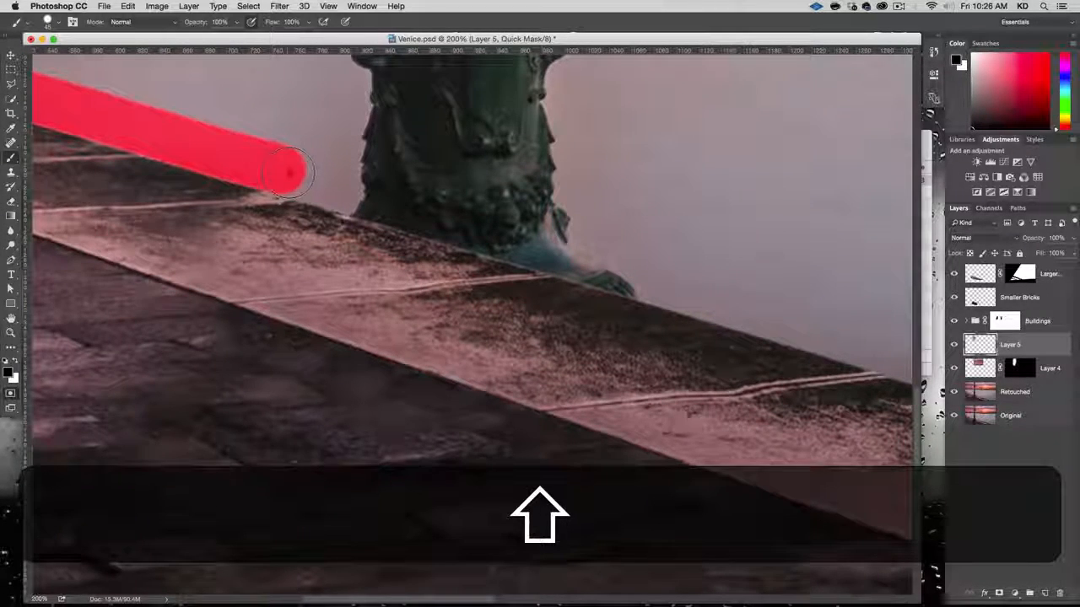
left_click_drag(287, 173, 318, 180)
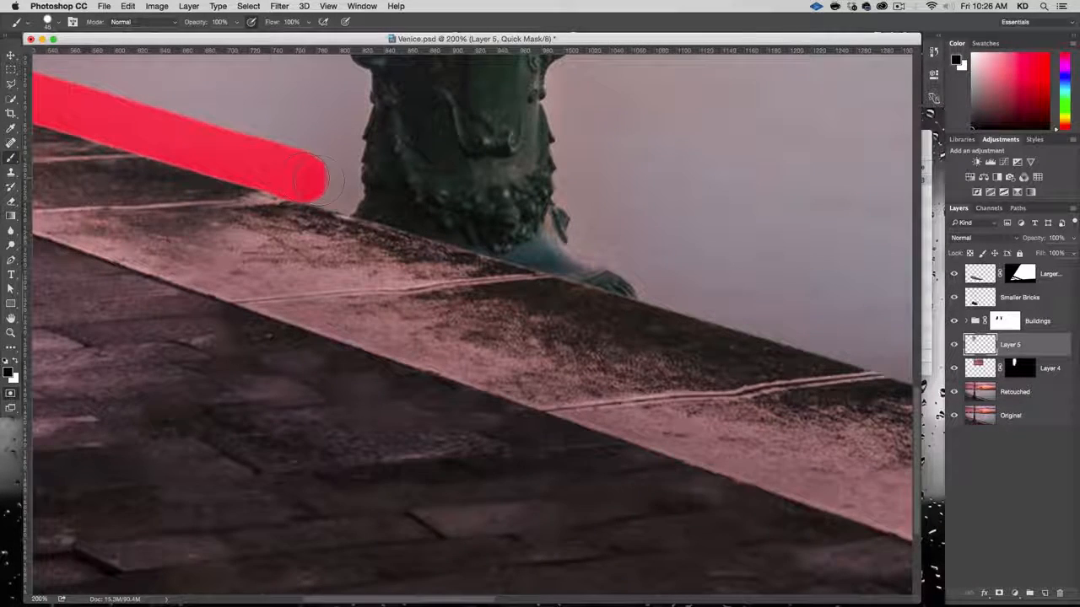
key("shift")
left_click(349, 187, "shift")
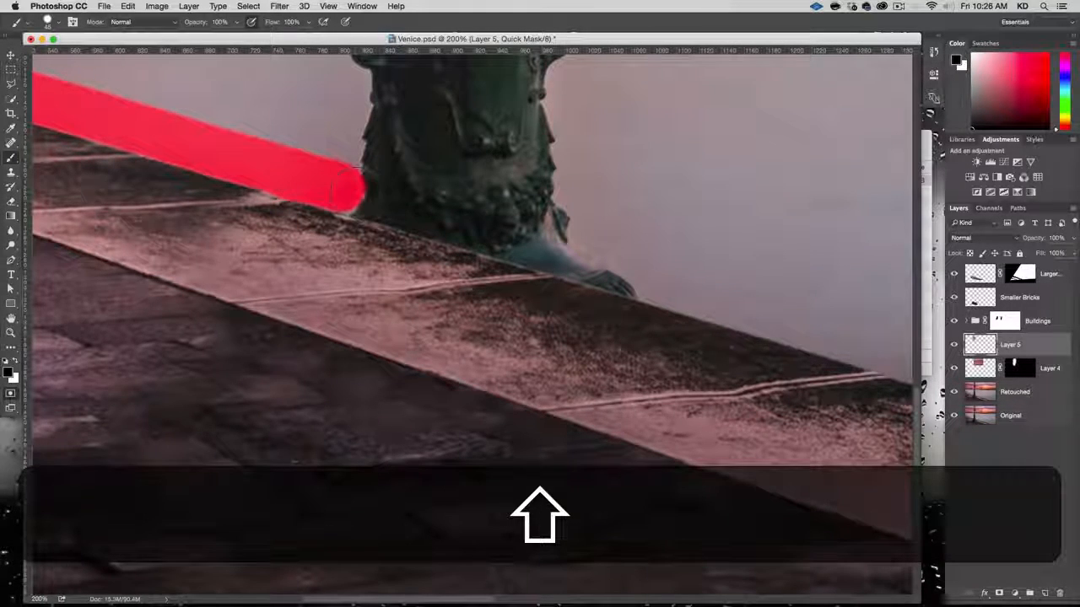
left_click(392, 197, "shift")
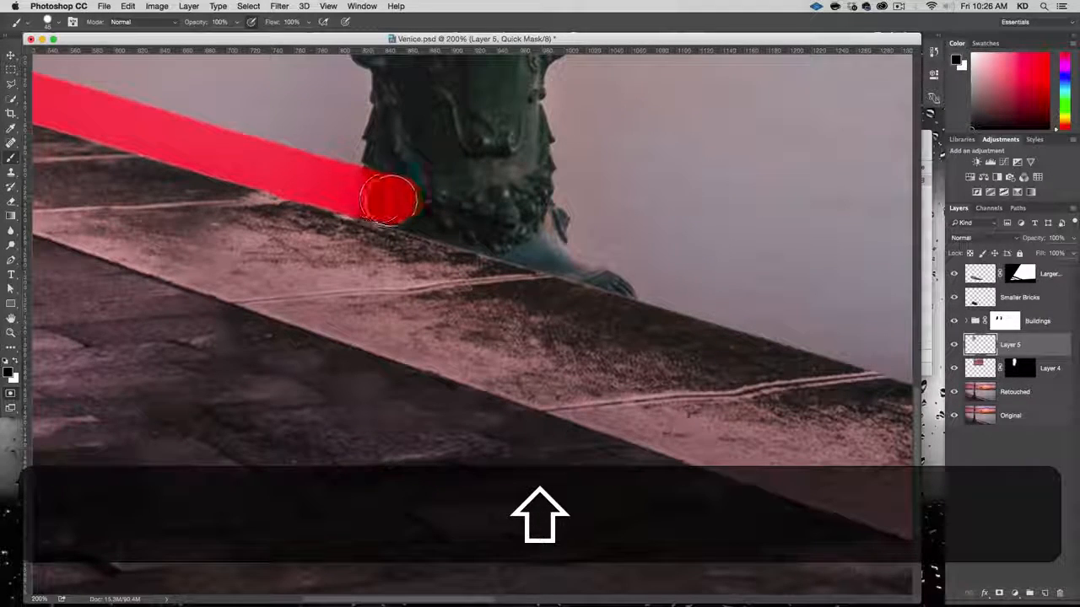
left_click(438, 216, "shift")
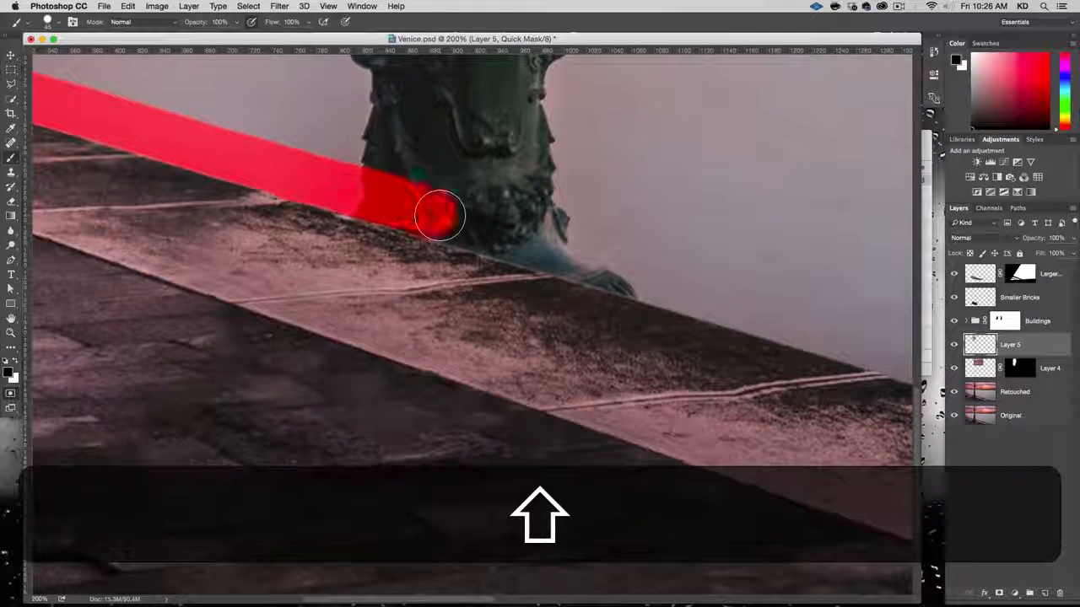
left_click(494, 230, "shift")
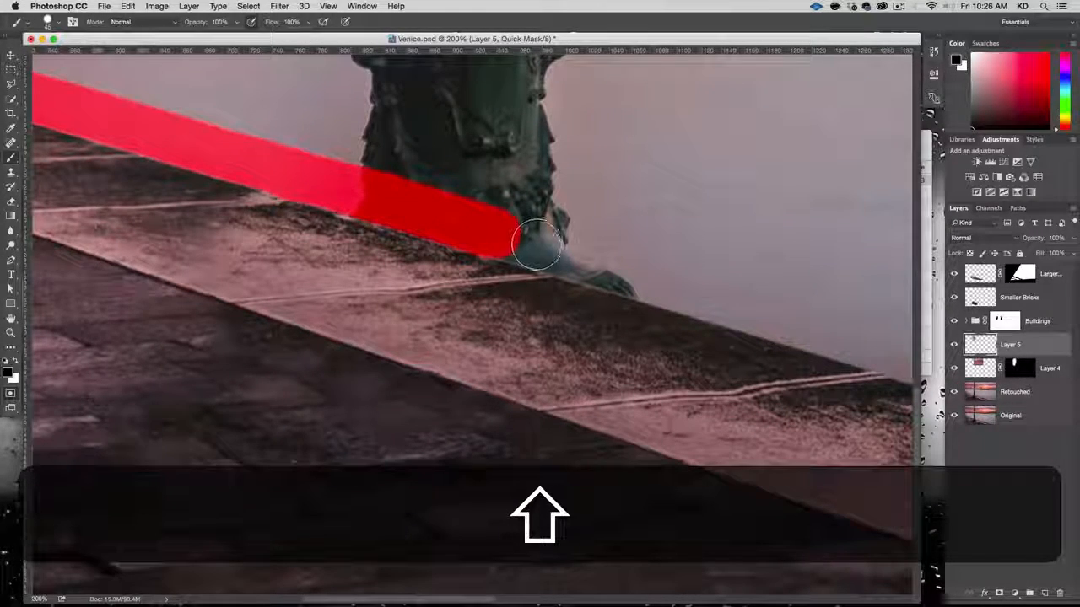
Step: Carry the Quick Mask band past the lamp post's foot and along the straight quay edge beyond it
mouse_move(511, 239)
left_mouse_down()
mouse_move(767, 309)
mouse_move(776, 327)
mouse_move(643, 274)
mouse_move(386, 200)
mouse_move(631, 272)
left_mouse_up()
mouse_move(727, 315)
left_mouse_down()
mouse_move(867, 346)
mouse_move(749, 306)
mouse_move(476, 265)
left_mouse_up()
left_click(678, 339, "shift")
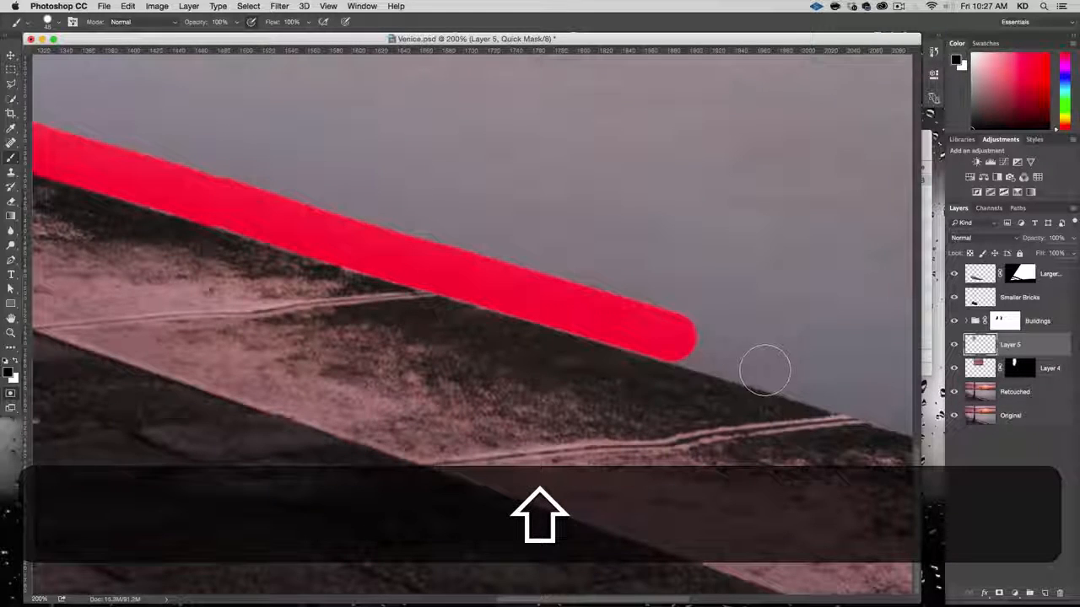
left_click(764, 366, "shift")
left_click_drag(661, 171, 144, 157)
Step: Extend the Quick Mask band down the rest of the quay edge to where it meets the photo's bottom edge
left_click(520, 451, "shift")
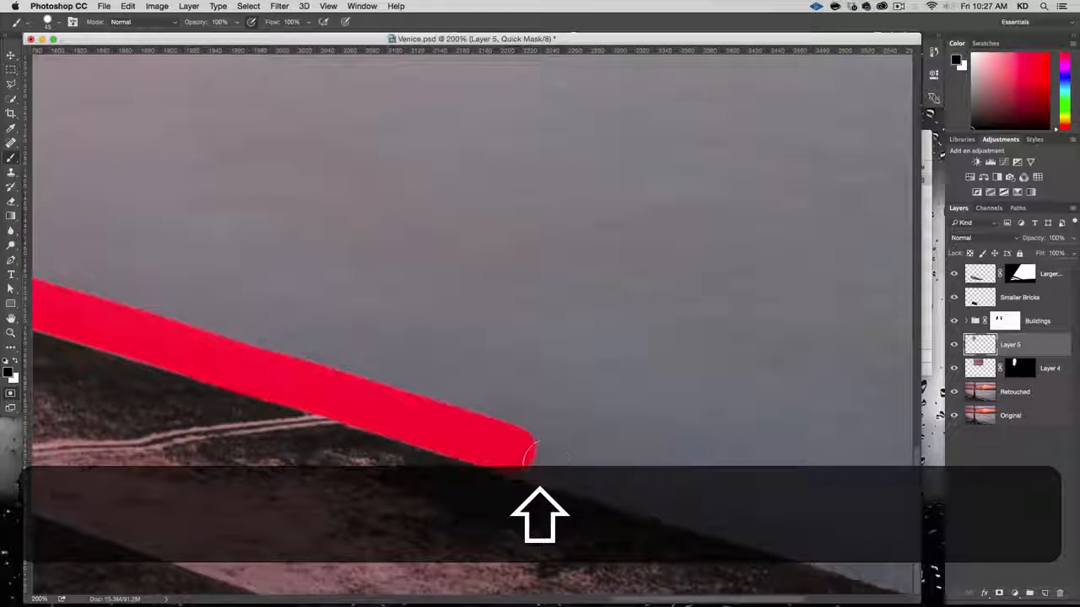
left_click(606, 466, "shift")
left_click(667, 496, "shift")
left_click(733, 516, "shift")
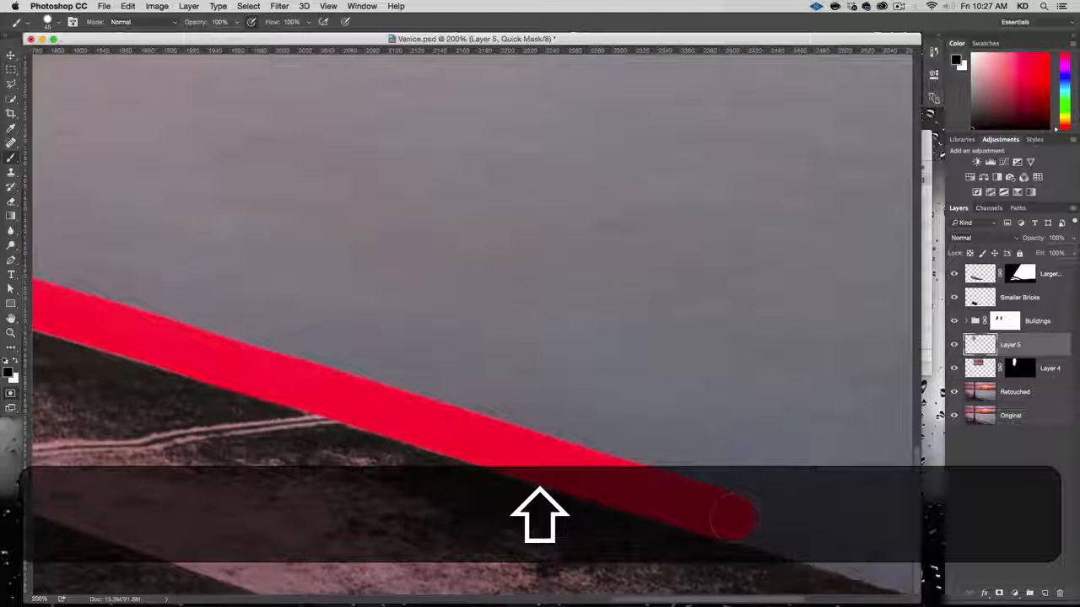
left_click(805, 540, "shift")
left_click(881, 566, "shift")
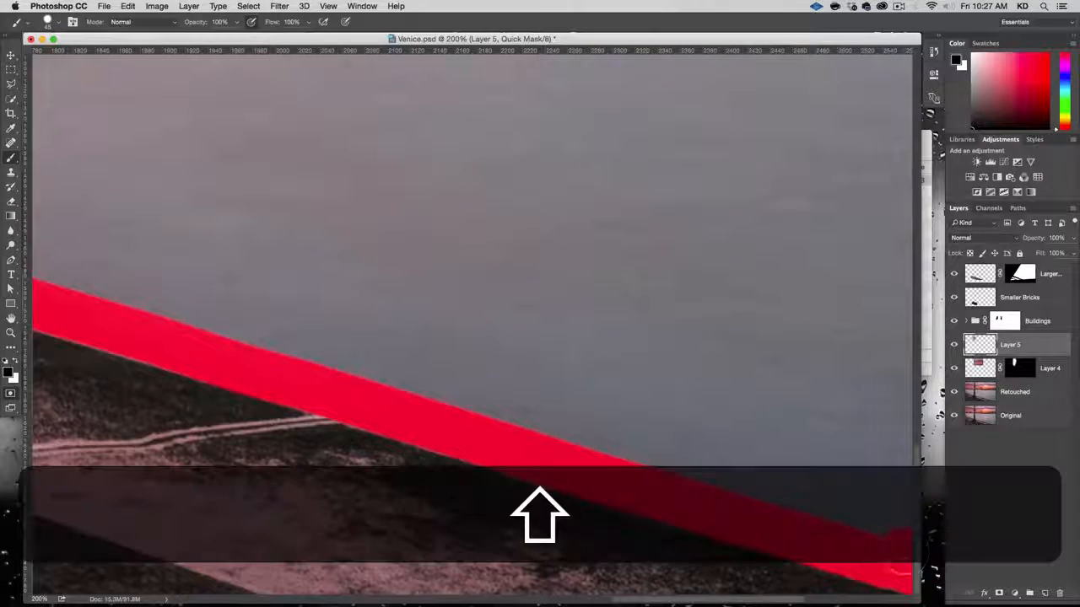
Step: Paint the Quick Mask along the photo's bottom edge over the water to the right-hand corner
mouse_move(900, 551)
left_mouse_down()
mouse_move(874, 145)
mouse_move(831, 497)
left_mouse_up()
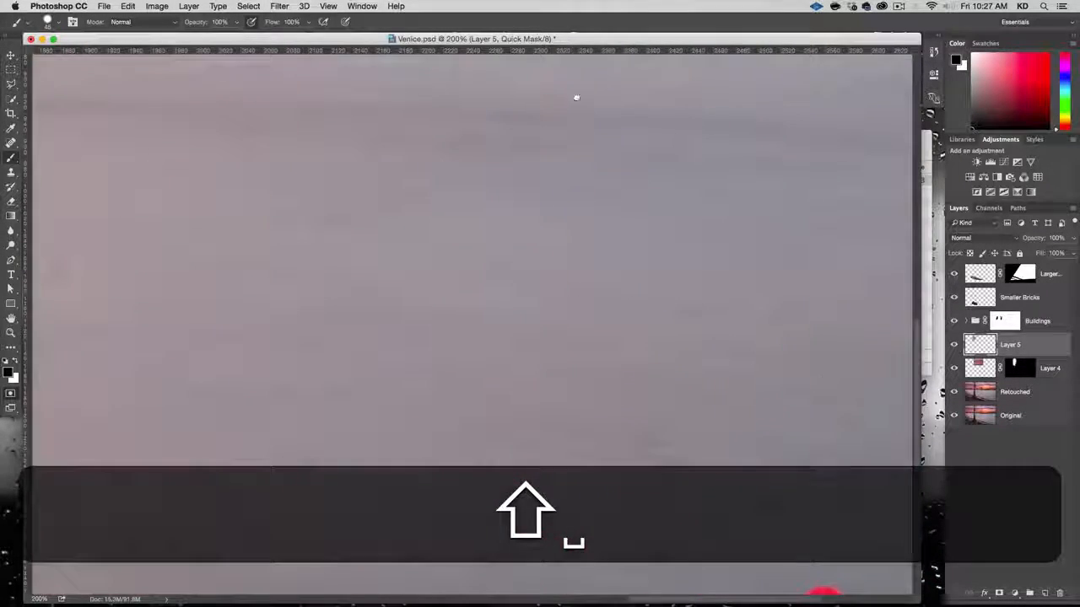
left_click_drag(887, 590, 554, 214)
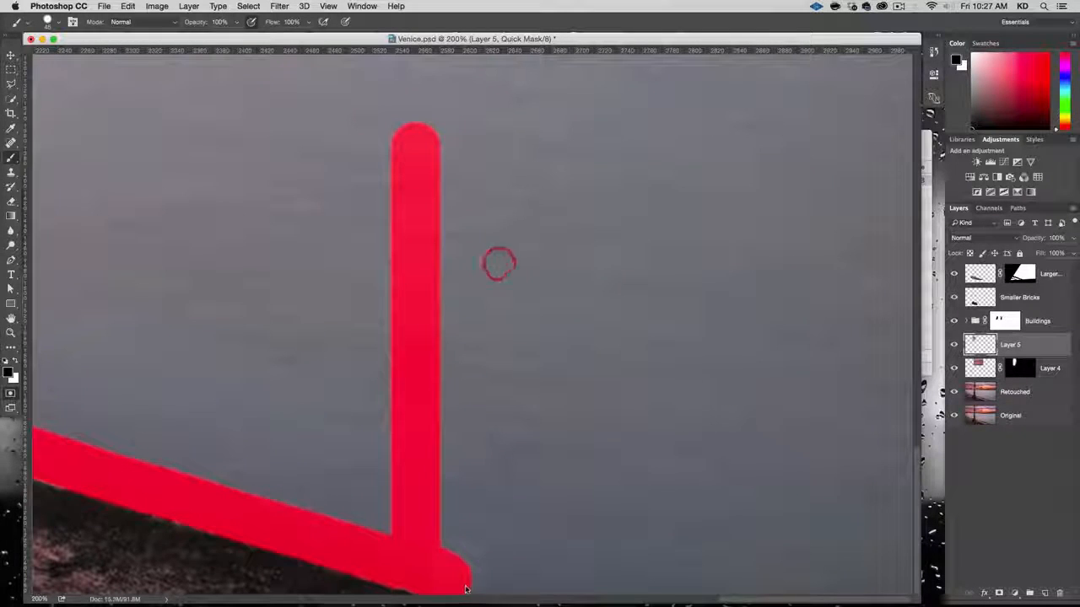
left_click_drag(453, 579, 970, 590)
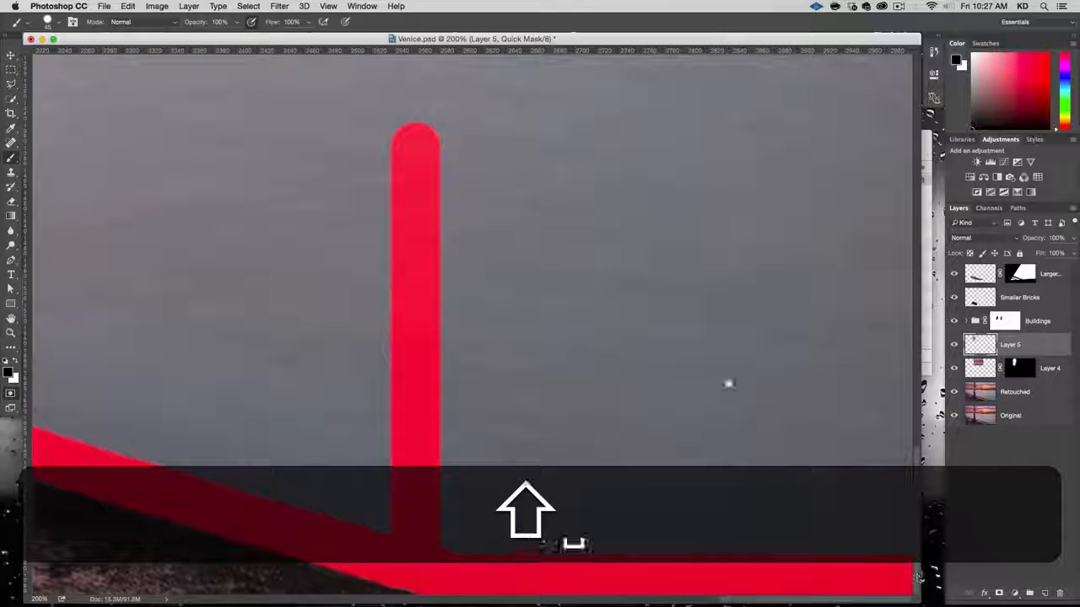
Step: Paint the Quick Mask up the photo's right edge to the shoreline band, closing the outline around the water
left_click_drag(891, 566, 895, 384)
mouse_move(841, 290)
left_mouse_down()
mouse_move(850, 136)
mouse_move(722, 600)
left_mouse_up()
left_click(905, 113, "shift")
left_click_drag(860, 148, 798, 489)
left_click(901, 308, "shift")
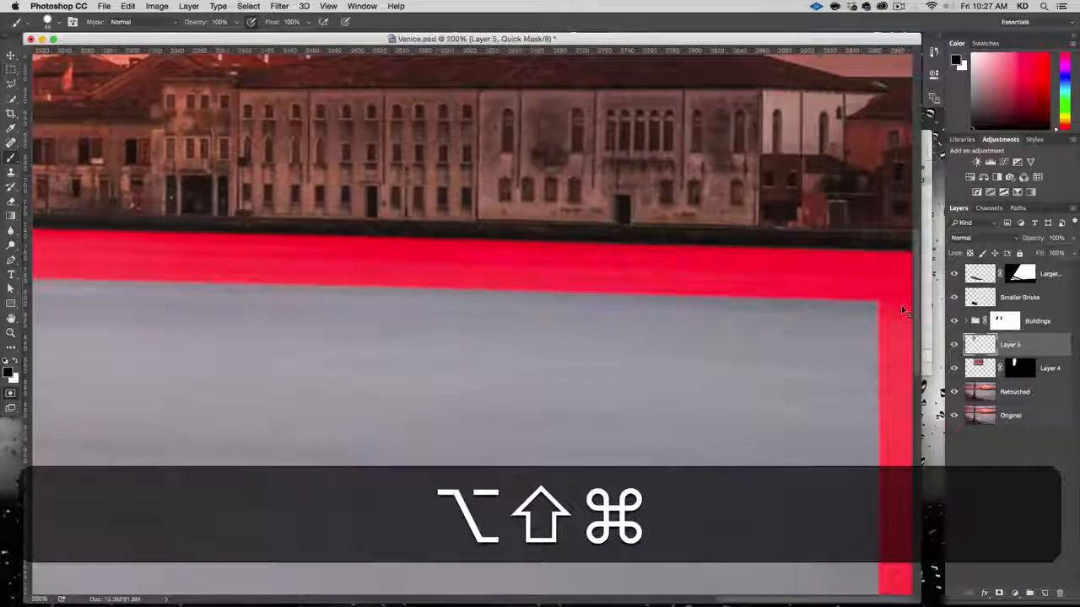
Step: Select the unpainted water inside the closed Quick Mask outline with the Magic Wand
key("super+alt+minus")
key("super+alt+minus")
key("super+alt+minus")
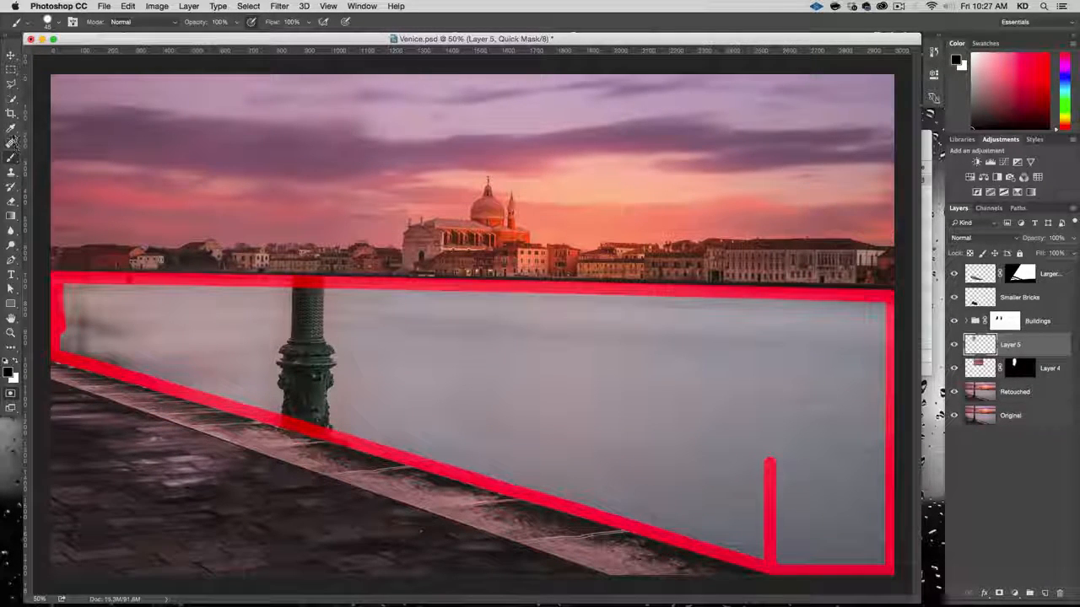
left_click_drag(12, 98, 67, 109)
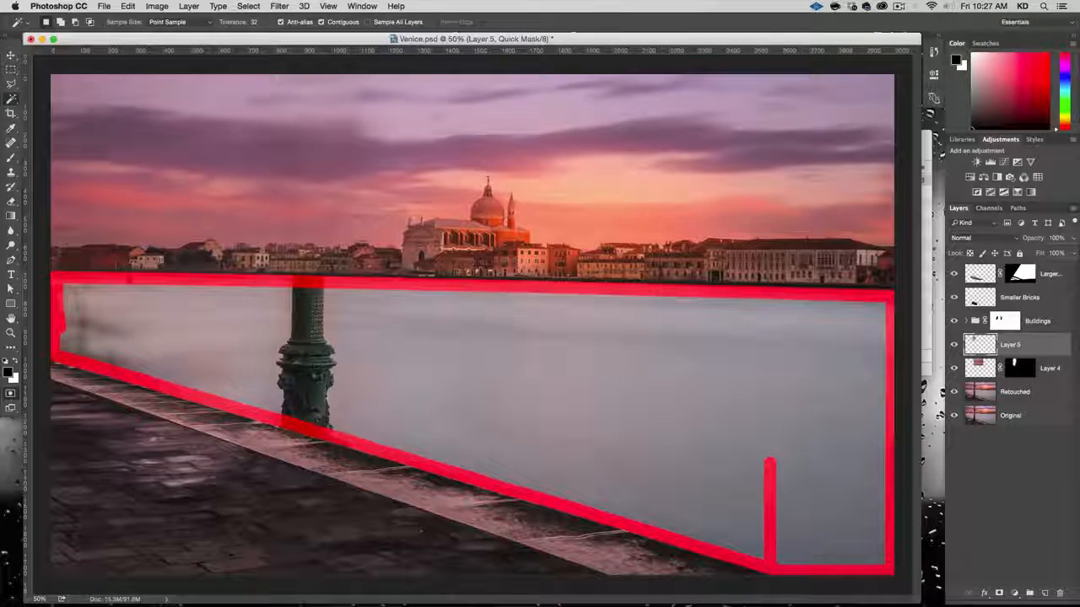
left_click(572, 375)
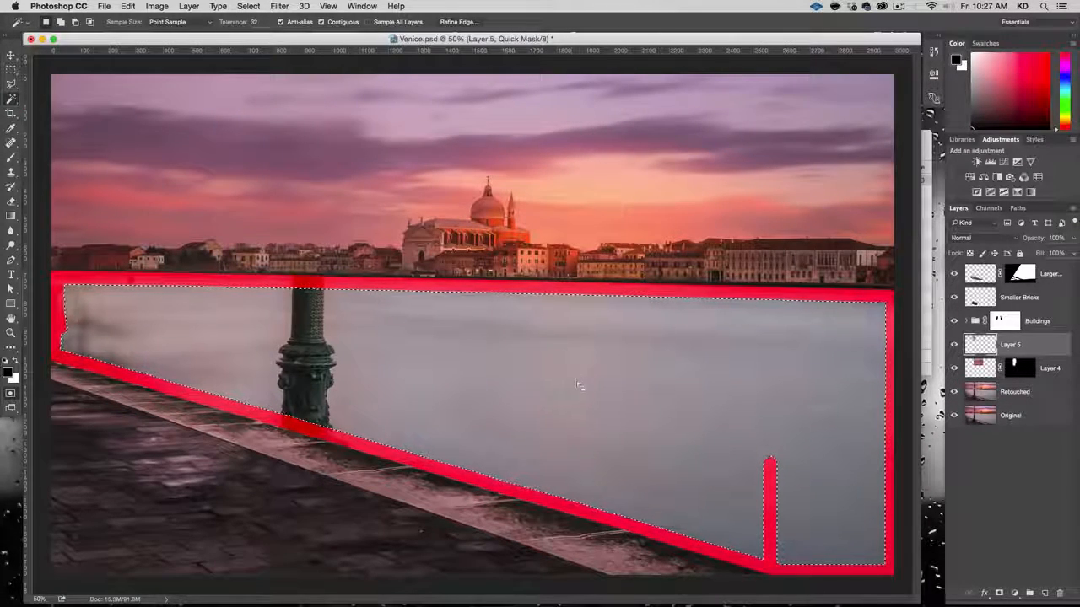
Step: Expand the water selection by 15 pixels so its border lies within the painted band
left_click(248, 6)
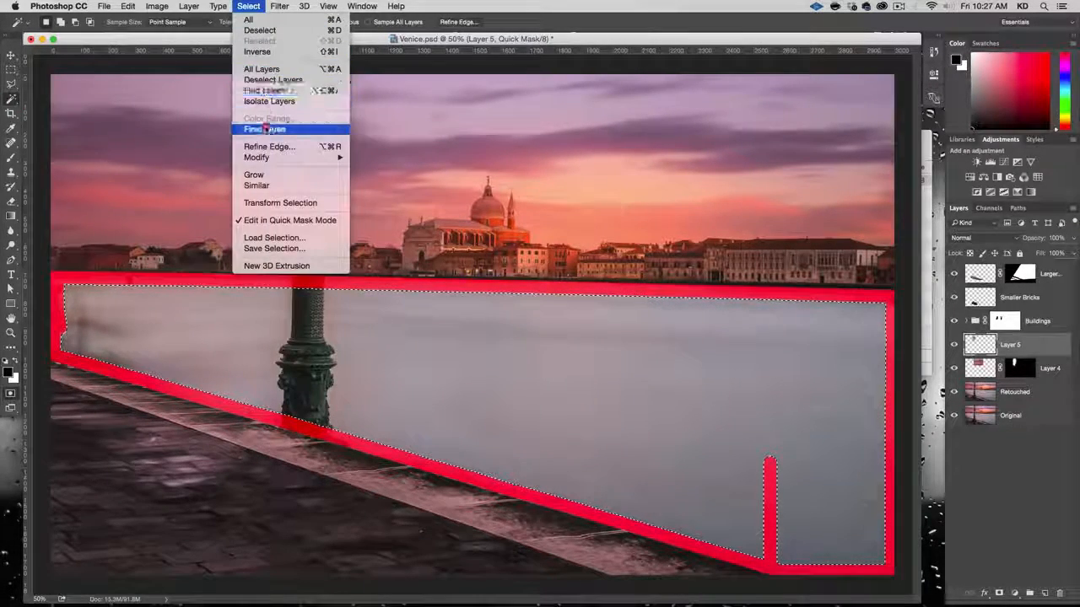
mouse_move(269, 157)
left_click(379, 176)
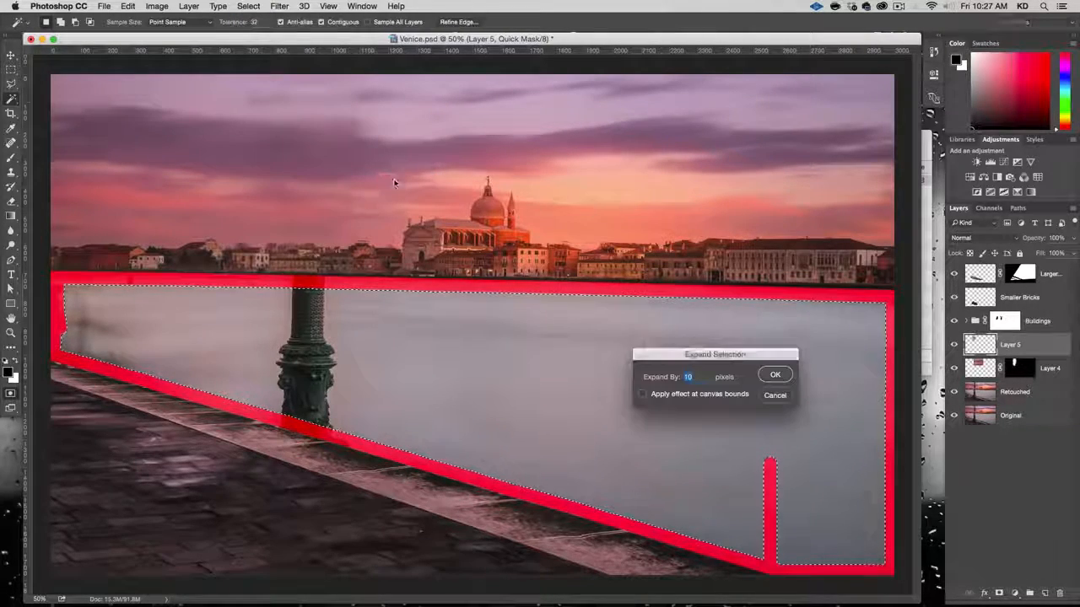
type("15")
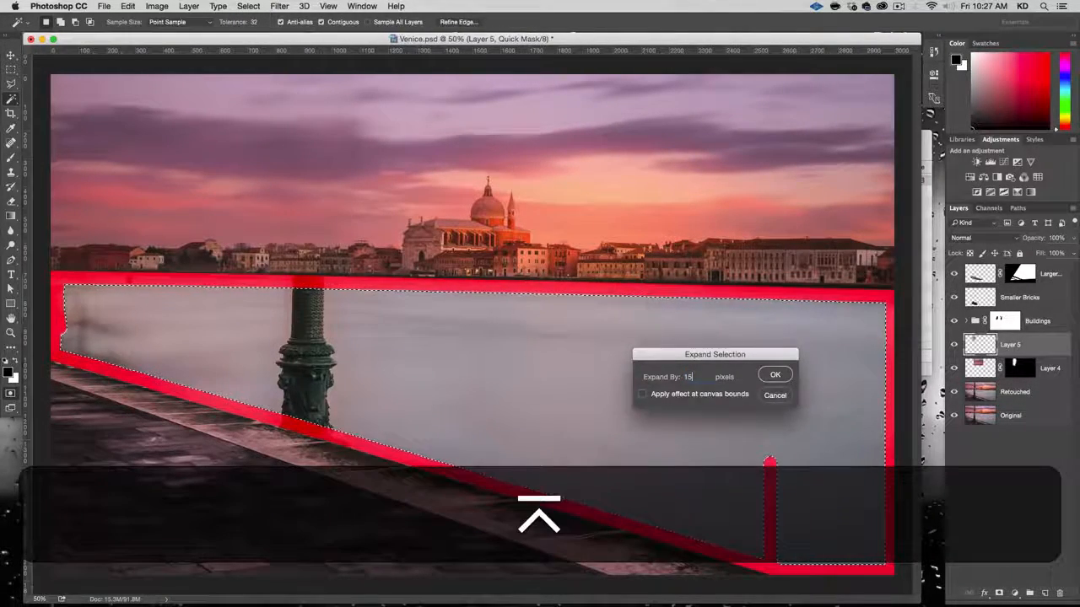
key("Return")
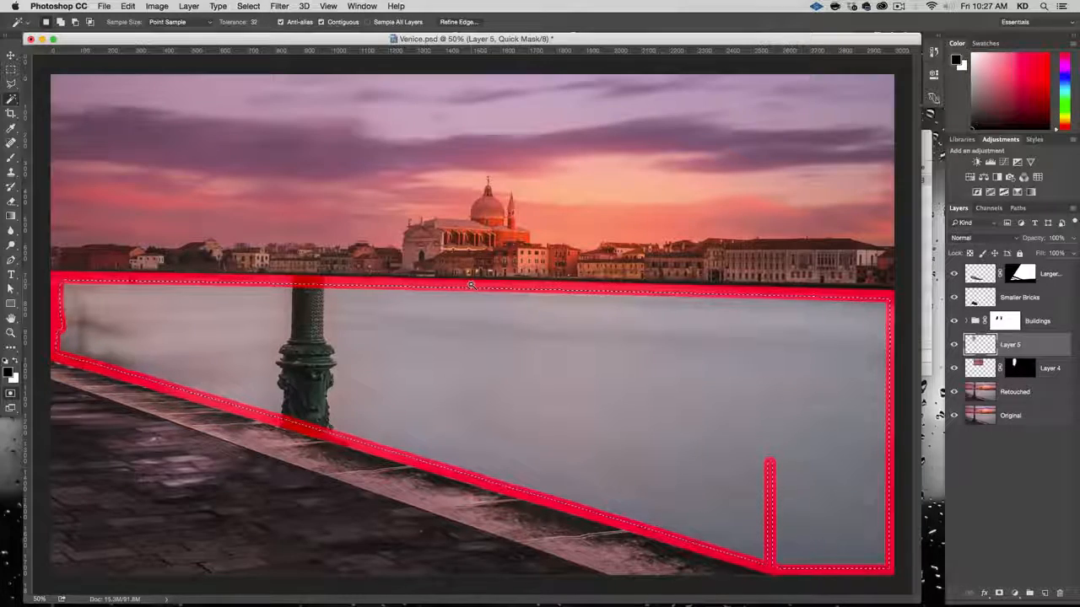
Step: Fill the expanded selection with Black in the Quick Mask at Normal mode and 100% opacity
left_click(128, 6)
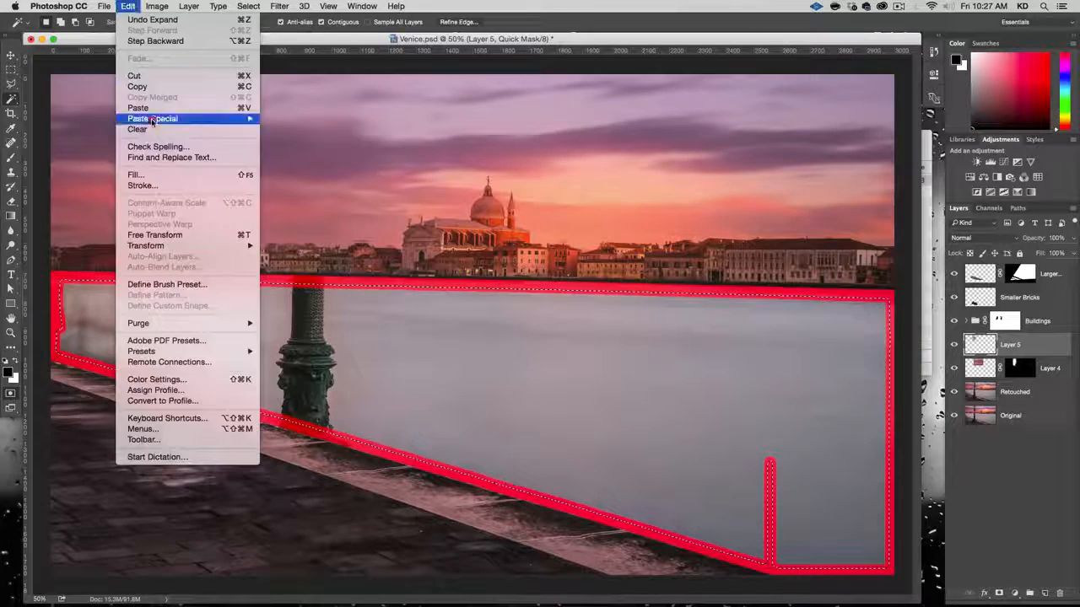
left_click(147, 174)
left_click(746, 327)
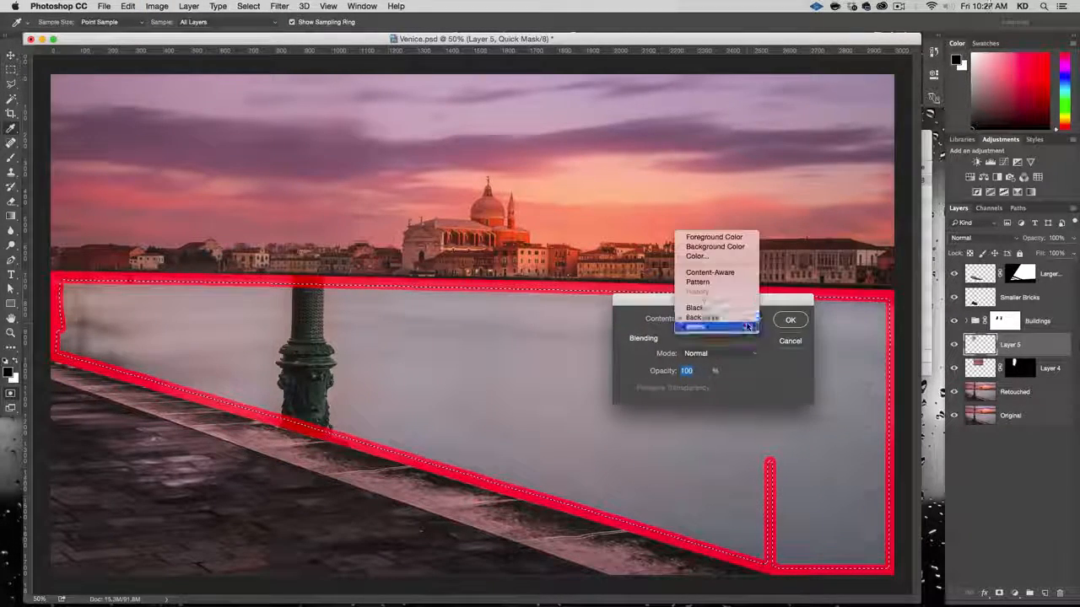
left_click(725, 312)
left_click(797, 322)
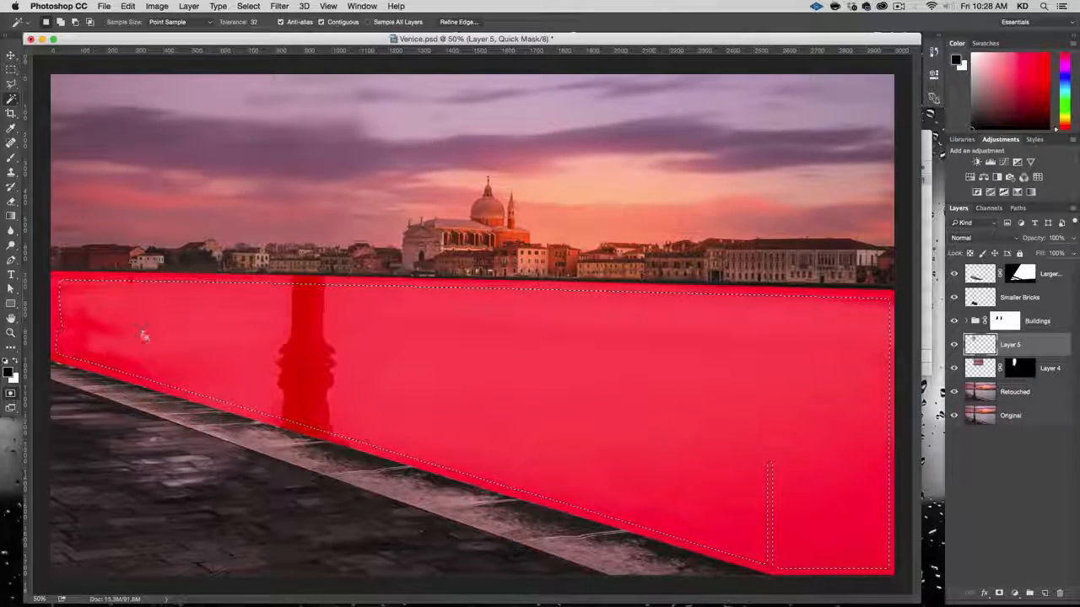
Step: Convert the Quick Mask to a selection, mask a new group above Layer 5 with it, and add an empty layer inside
left_click(11, 393)
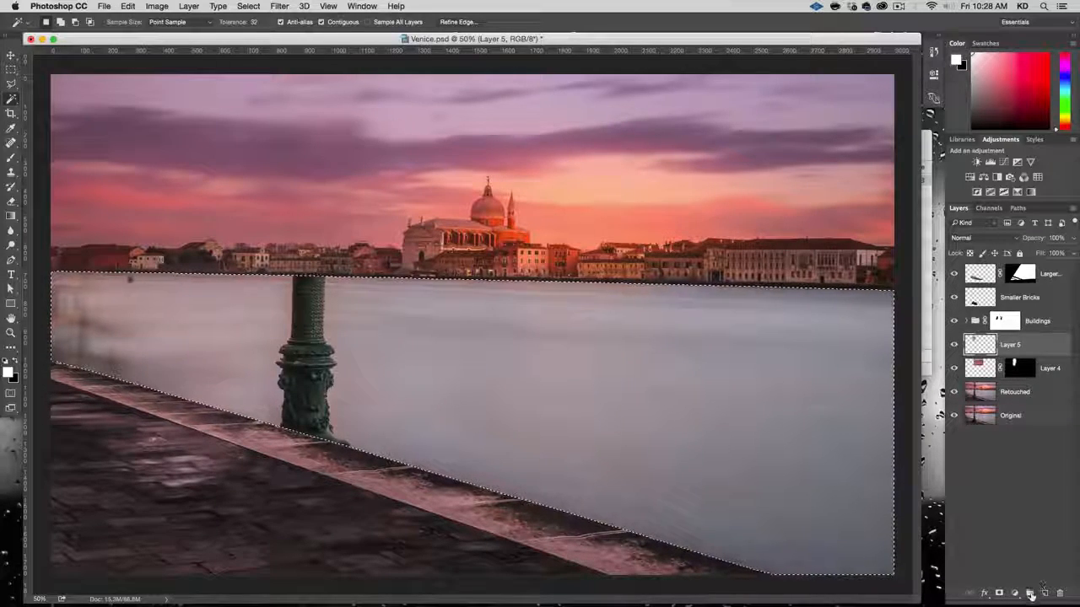
key("super+g")
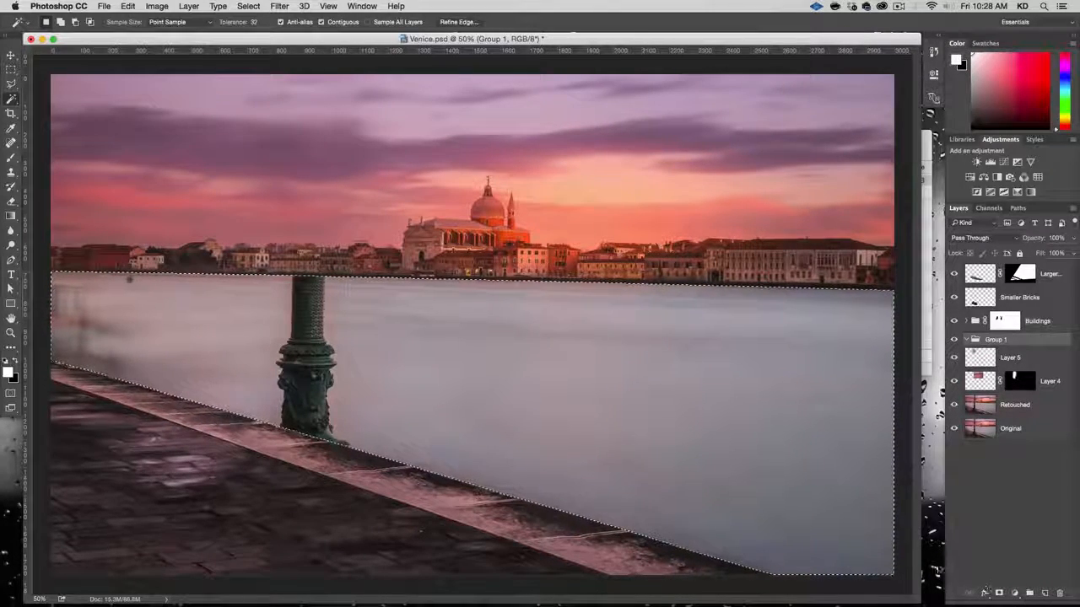
left_click(1000, 594)
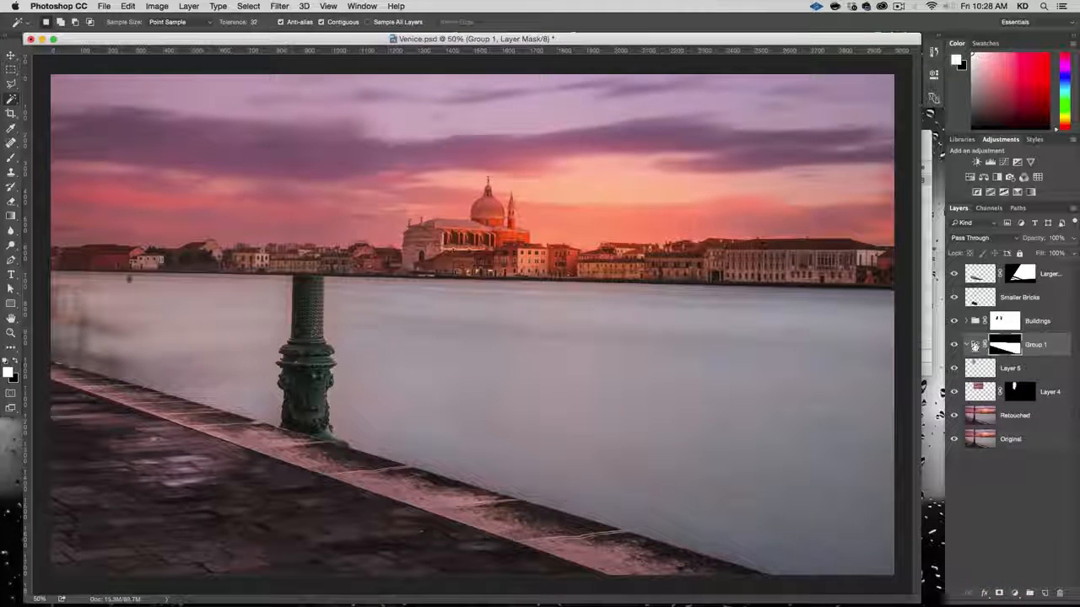
left_click(1044, 594)
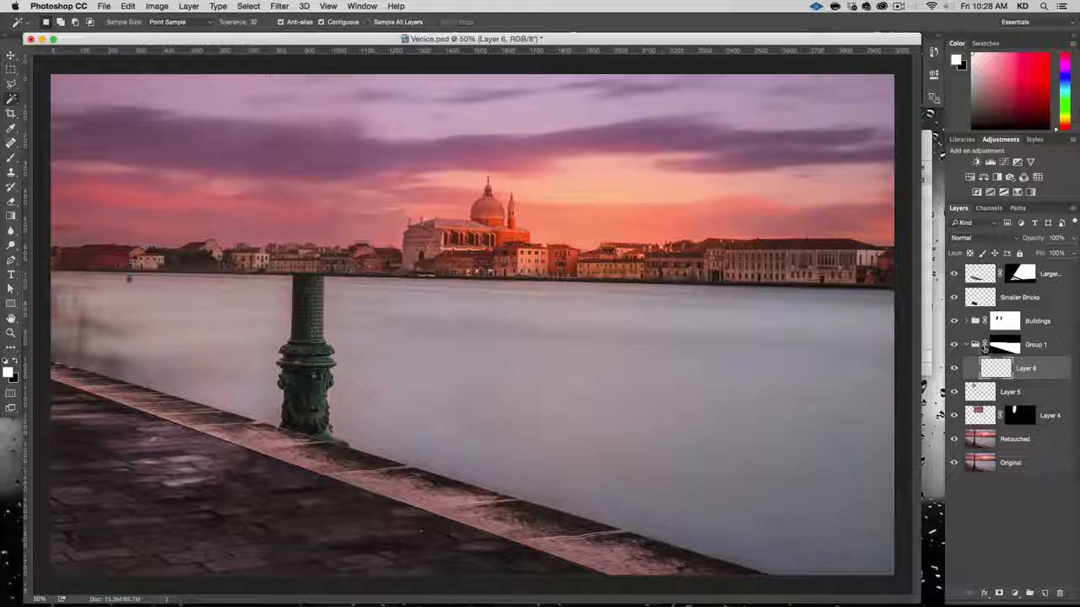
Step: Try red Brush strokes across the water on Layer 6 to test the group mask's edges, and undo them all
key("b")
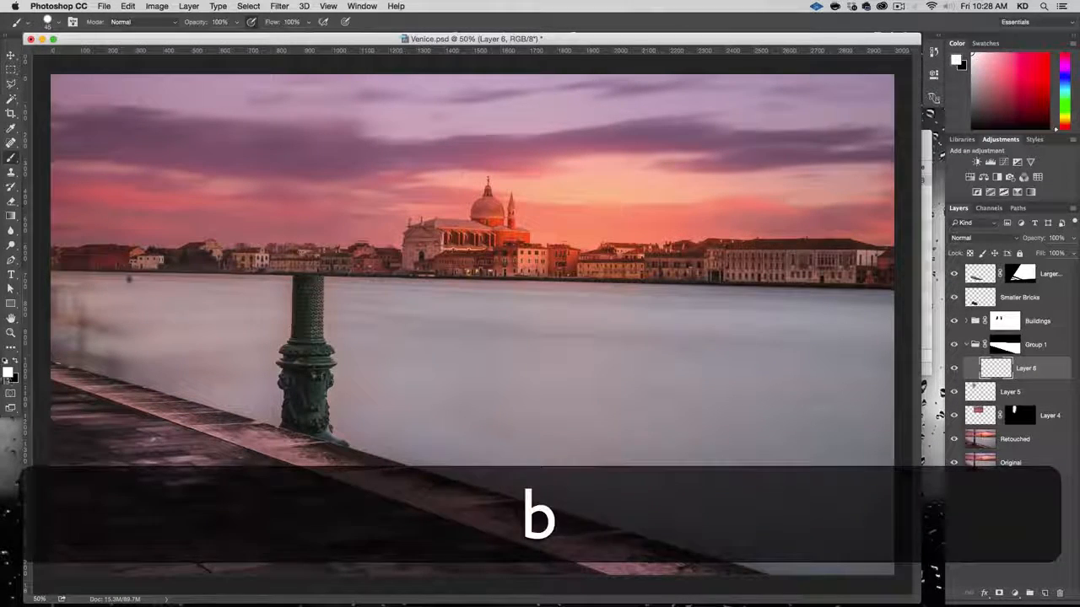
left_click(8, 373)
left_click(590, 398)
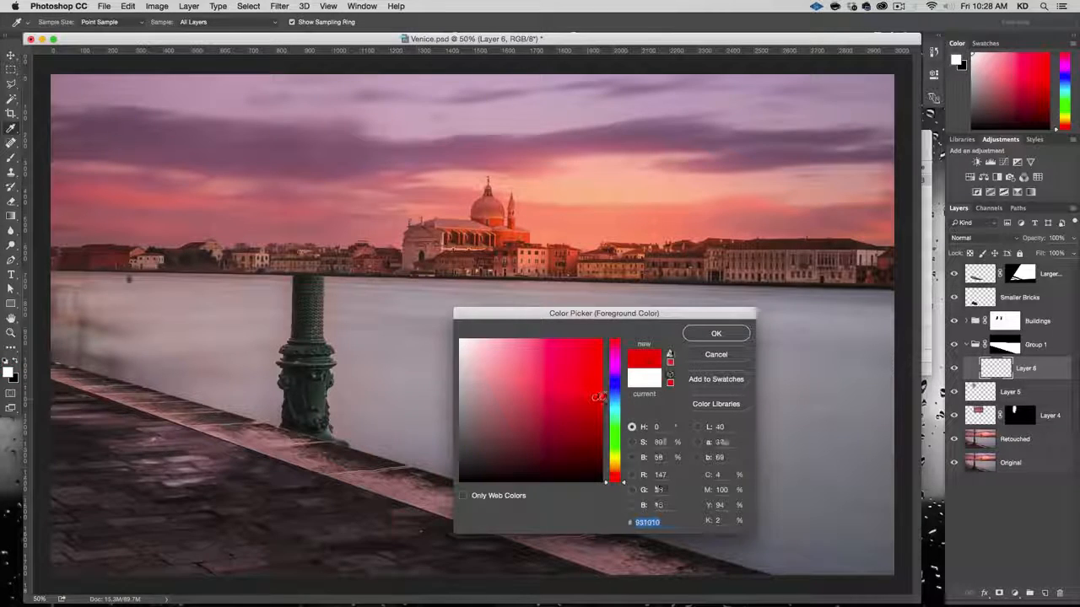
left_click(703, 333)
mouse_move(544, 331)
left_mouse_down()
mouse_move(533, 346)
mouse_move(734, 447)
mouse_move(771, 313)
mouse_move(741, 331)
mouse_move(683, 291)
mouse_move(333, 291)
mouse_move(297, 434)
left_mouse_up()
mouse_move(472, 487)
left_mouse_down()
mouse_move(616, 514)
mouse_move(628, 528)
left_mouse_up()
mouse_move(687, 550)
left_mouse_down()
mouse_move(823, 443)
mouse_move(894, 354)
left_mouse_up()
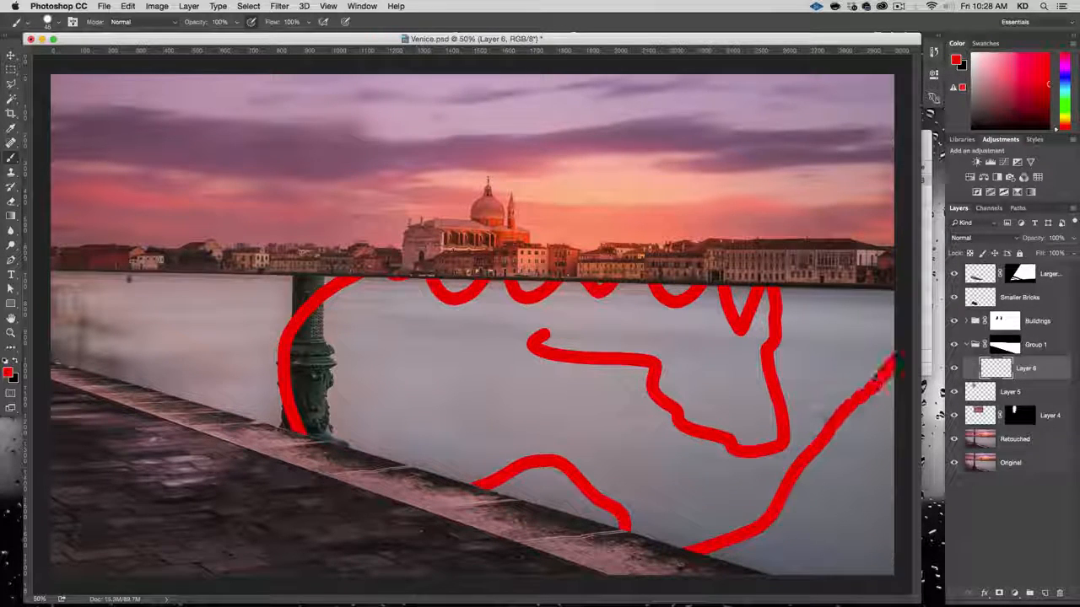
left_click_drag(648, 283, 51, 272)
left_click_drag(147, 274, 187, 401)
left_click_drag(291, 428, 401, 280)
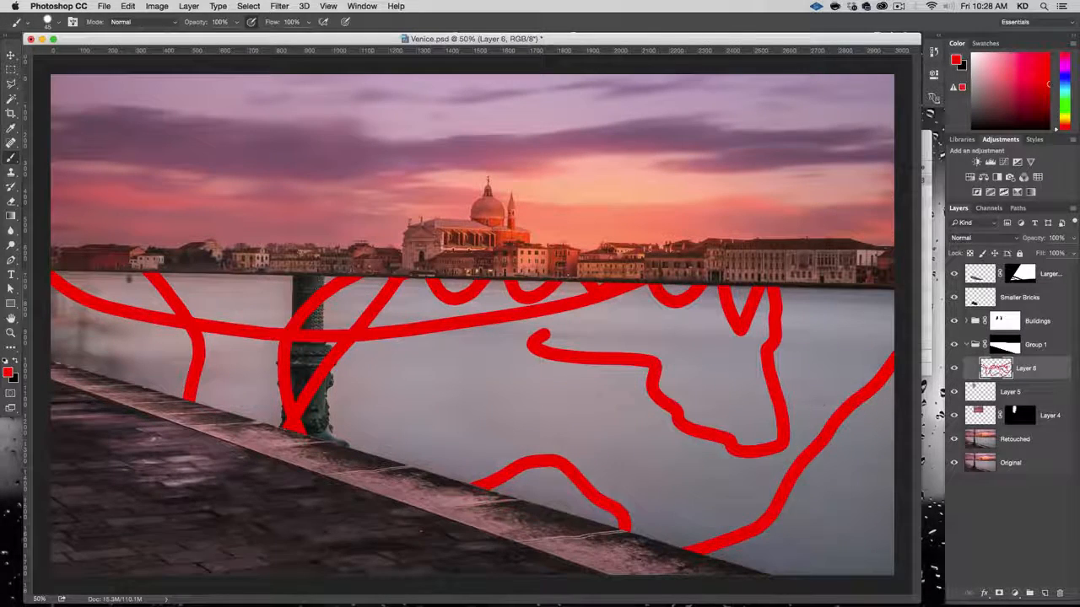
key("super+z")
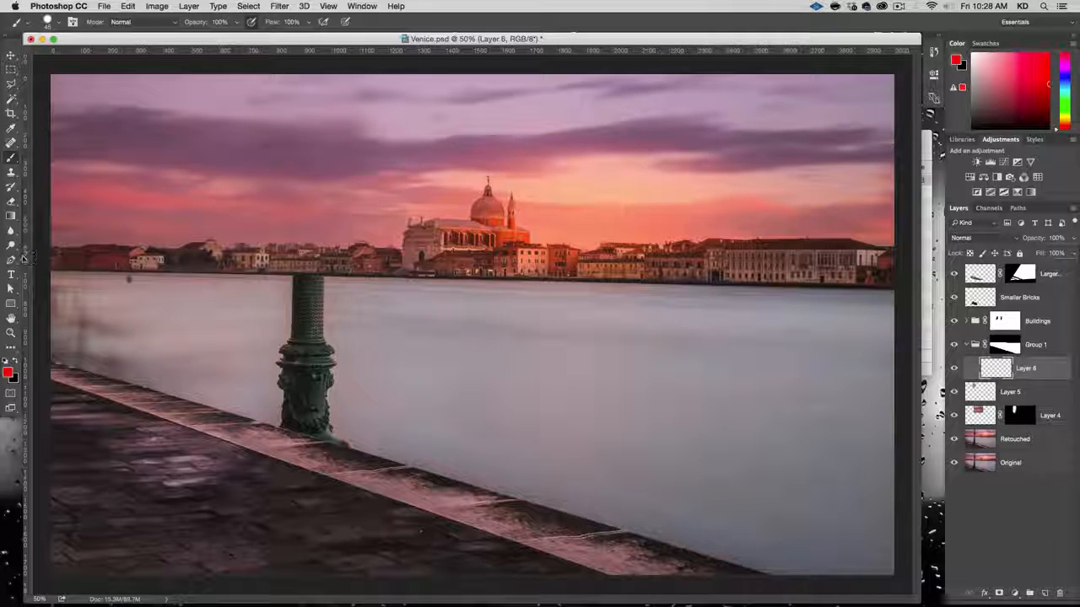
Step: Switch to the Clone Stamp tool and set its opacity to 100%
key("s")
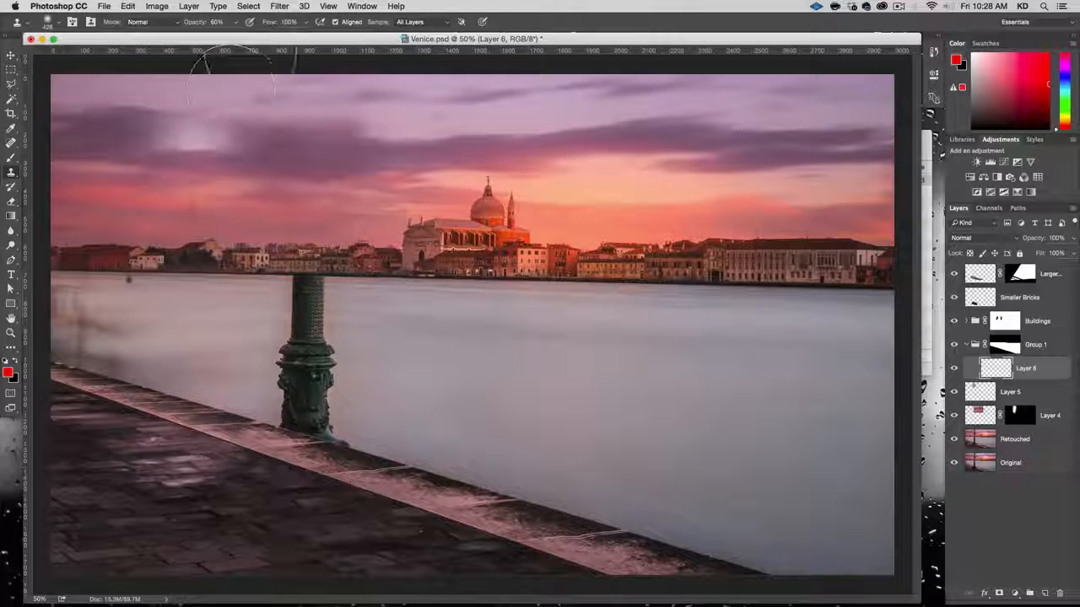
left_click(237, 23)
left_click_drag(248, 36, 329, 43)
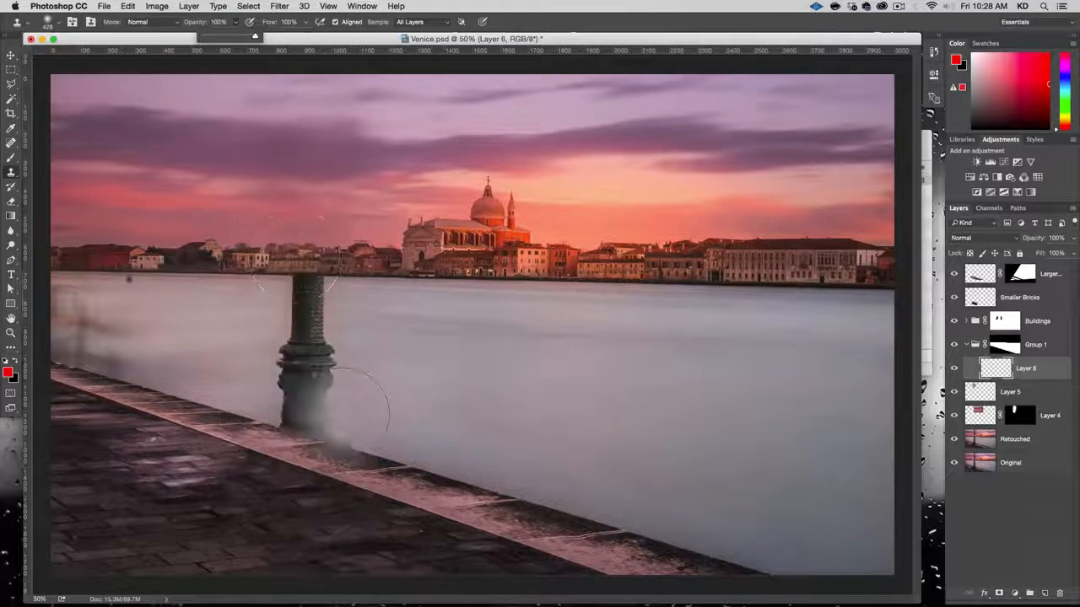
Step: Try cloning sampled open water over the lower part of the green post, and undo the stroke
key("alt")
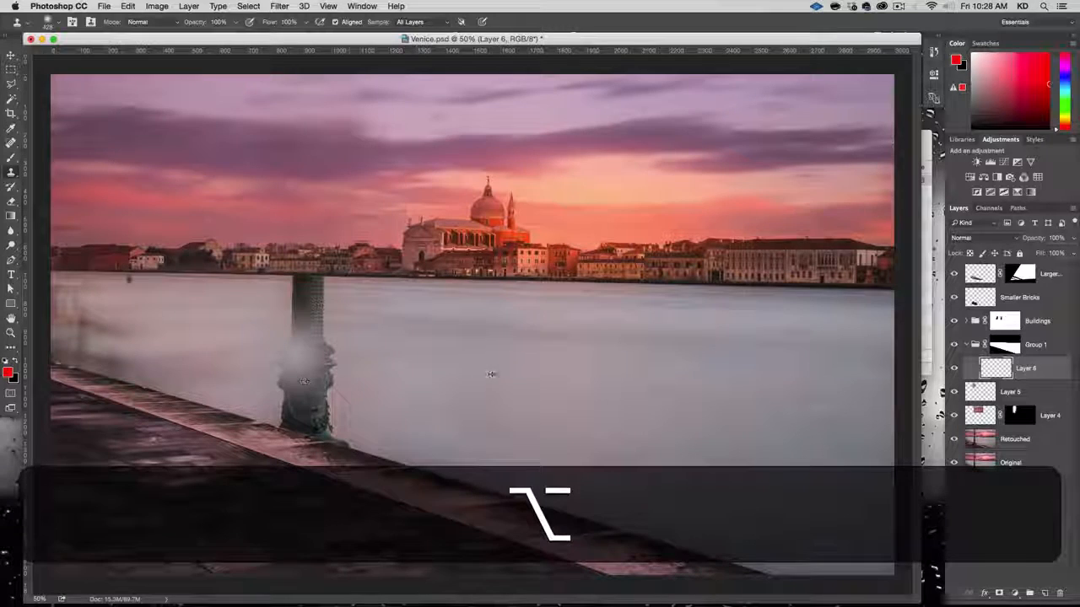
left_click(311, 375, "alt")
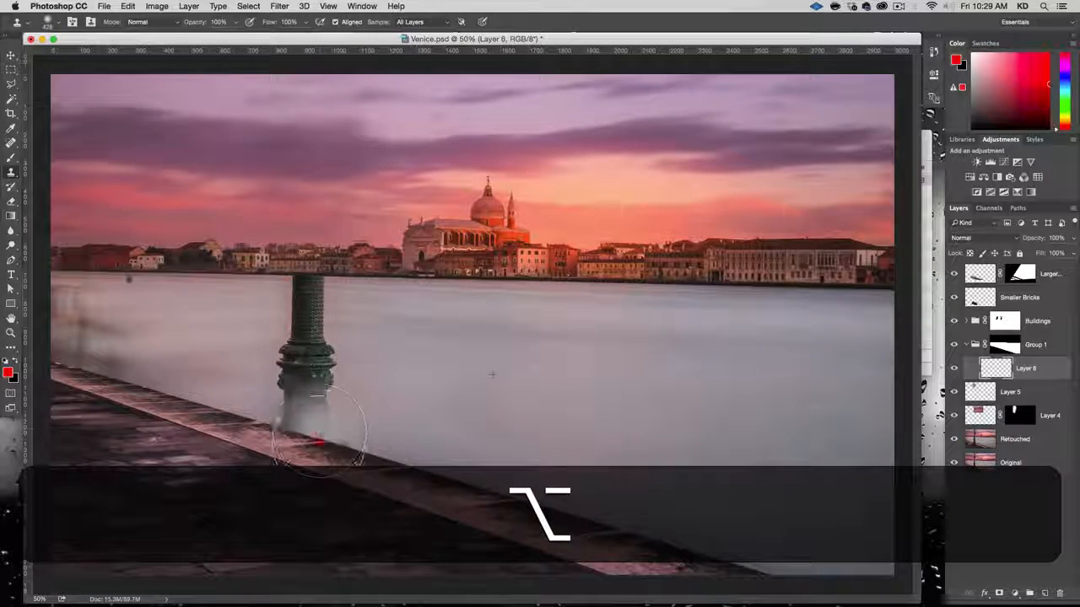
mouse_move(337, 447)
left_mouse_down()
mouse_move(278, 387)
mouse_move(306, 370)
left_mouse_up()
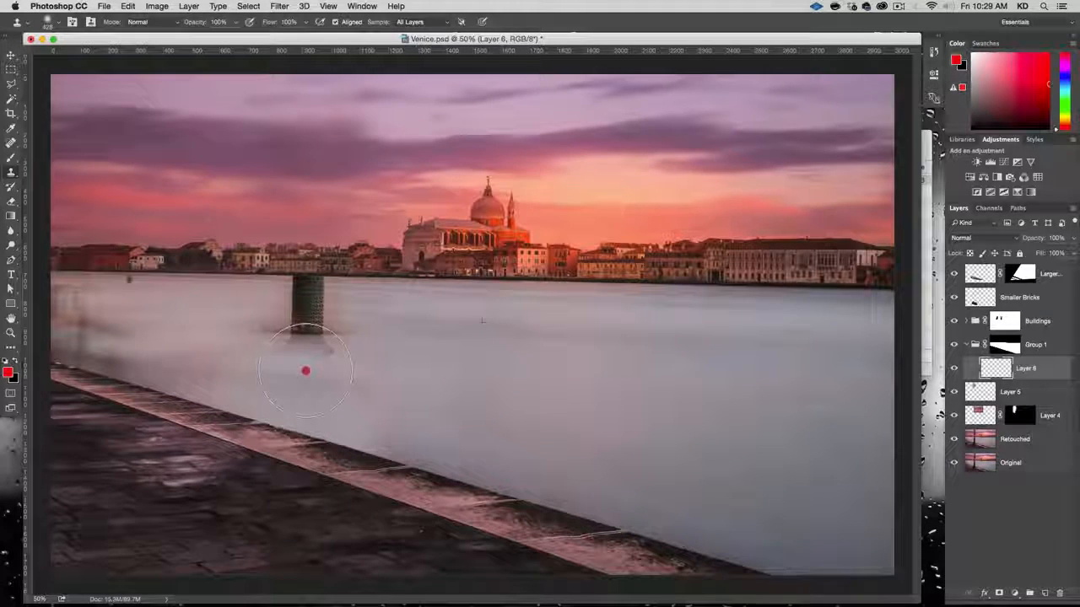
key("super+z")
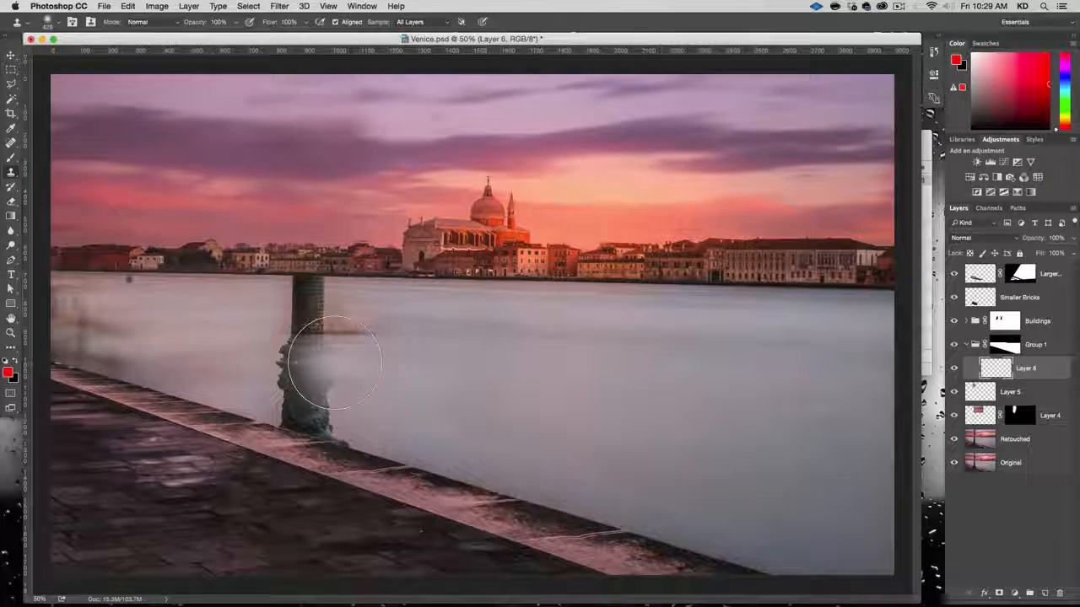
Step: Clone open water over the whole green post, from its base on the quay up to the far shoreline, resampling as needed
key("alt")
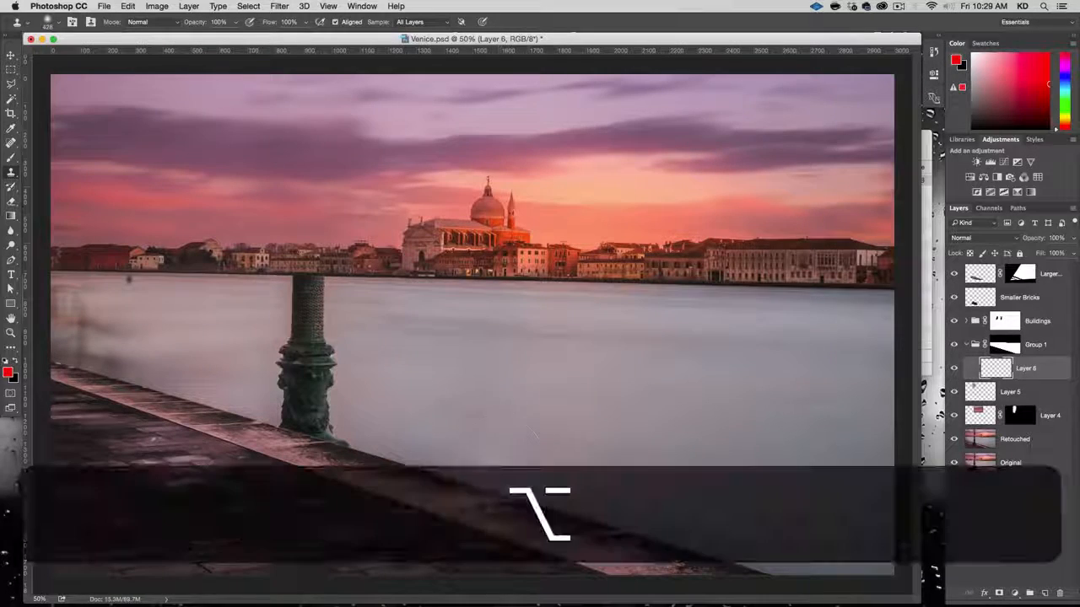
left_click(543, 368, "alt")
mouse_move(315, 426)
left_mouse_down()
mouse_move(329, 419)
mouse_move(317, 431)
mouse_move(289, 427)
mouse_move(309, 455)
mouse_move(346, 472)
left_mouse_up()
key("alt")
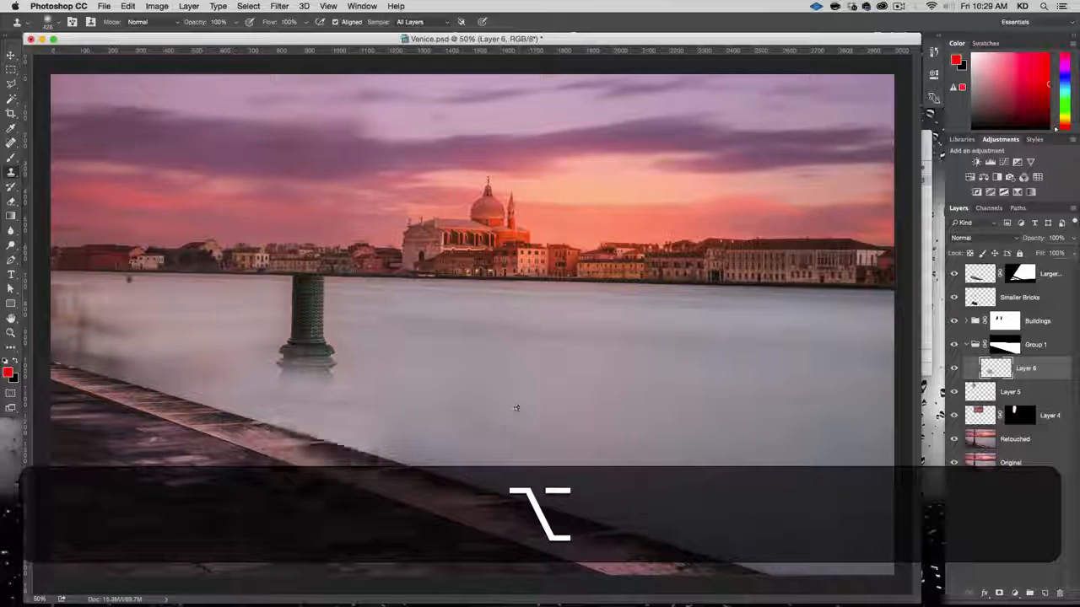
left_click(517, 408, "alt")
mouse_move(318, 290)
left_mouse_down()
mouse_move(309, 289)
mouse_move(320, 298)
left_mouse_up()
left_click_drag(255, 306, 263, 301)
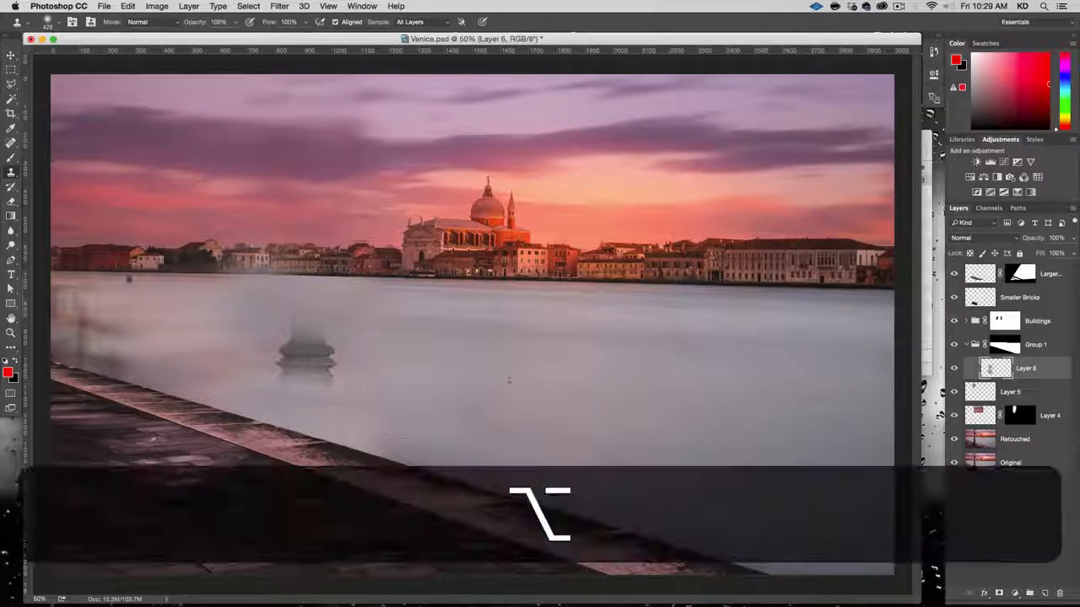
left_click(512, 370, "alt")
mouse_move(304, 346)
left_mouse_down()
mouse_move(295, 335)
mouse_move(329, 367)
left_mouse_up()
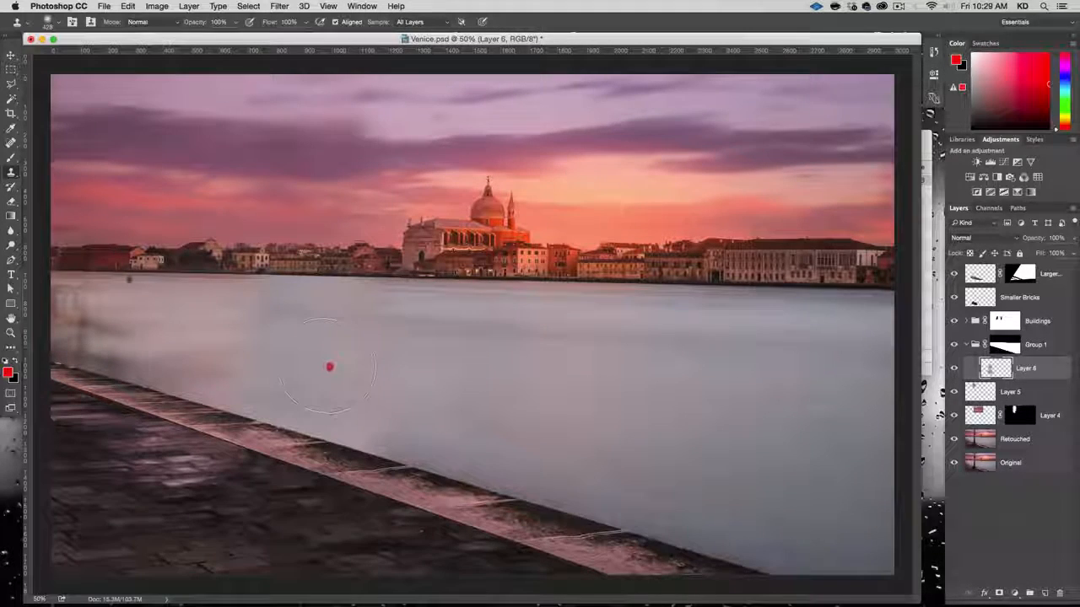
key("alt")
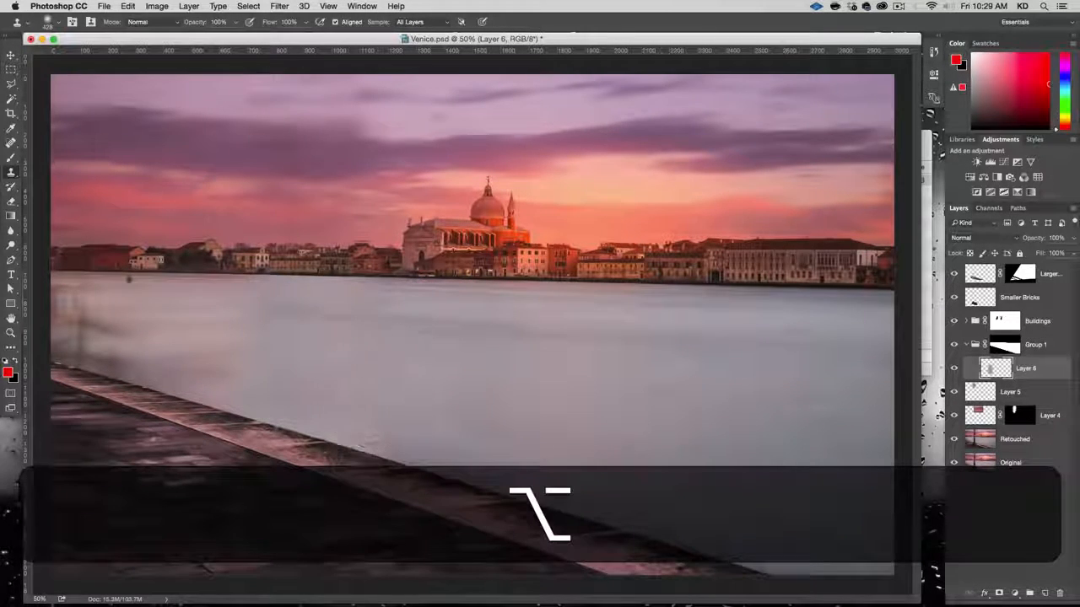
left_click(280, 361)
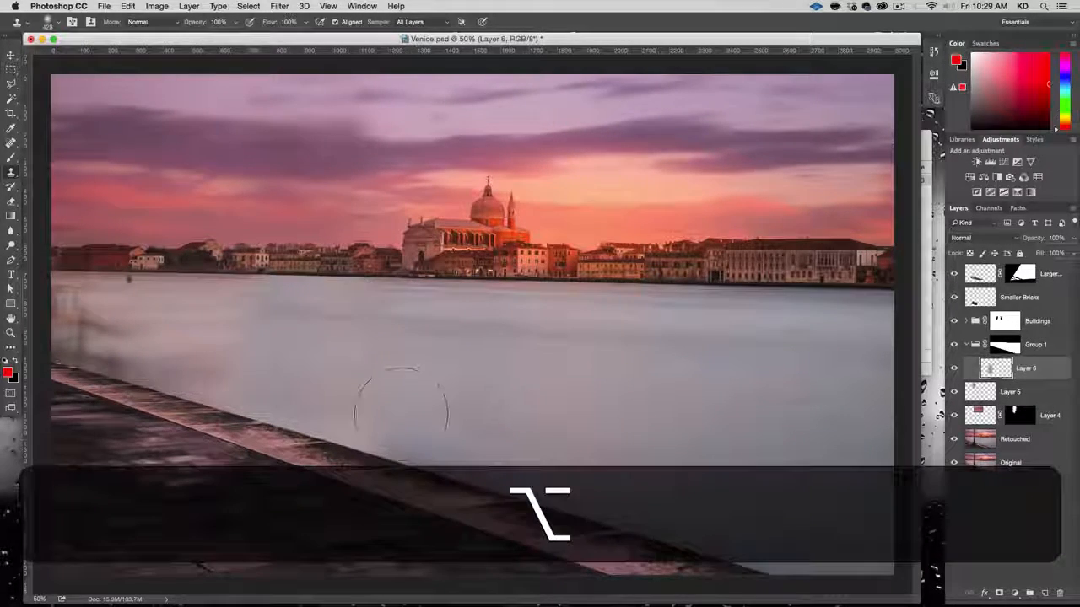
Step: Try out a newly sampled patch of open water over the dark blurred posts at the canal's left edge
left_click(526, 401, "alt")
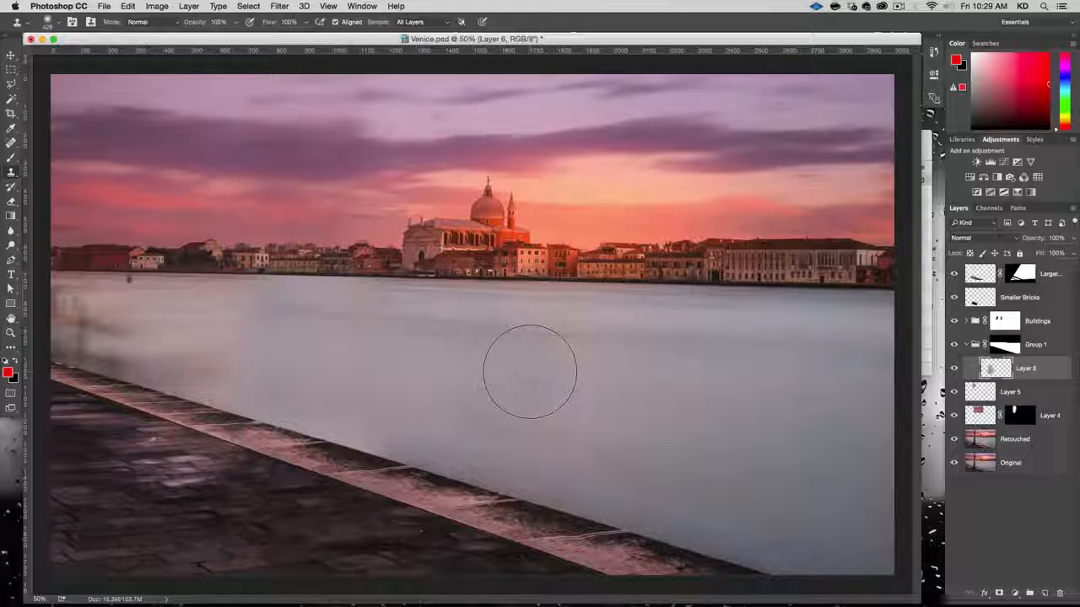
left_click(95, 324)
left_click(102, 289)
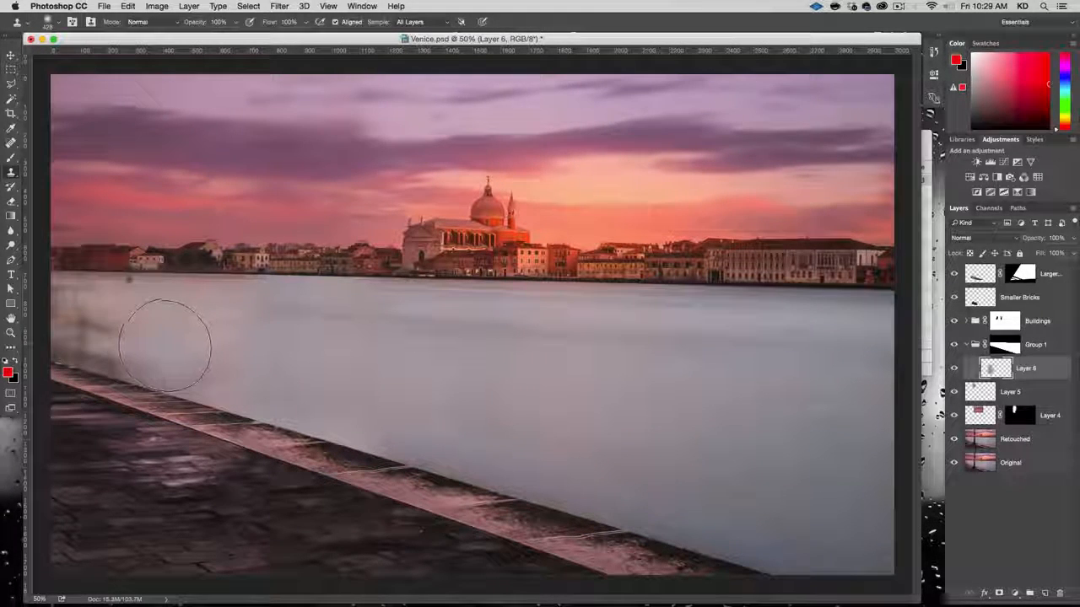
left_click(101, 254)
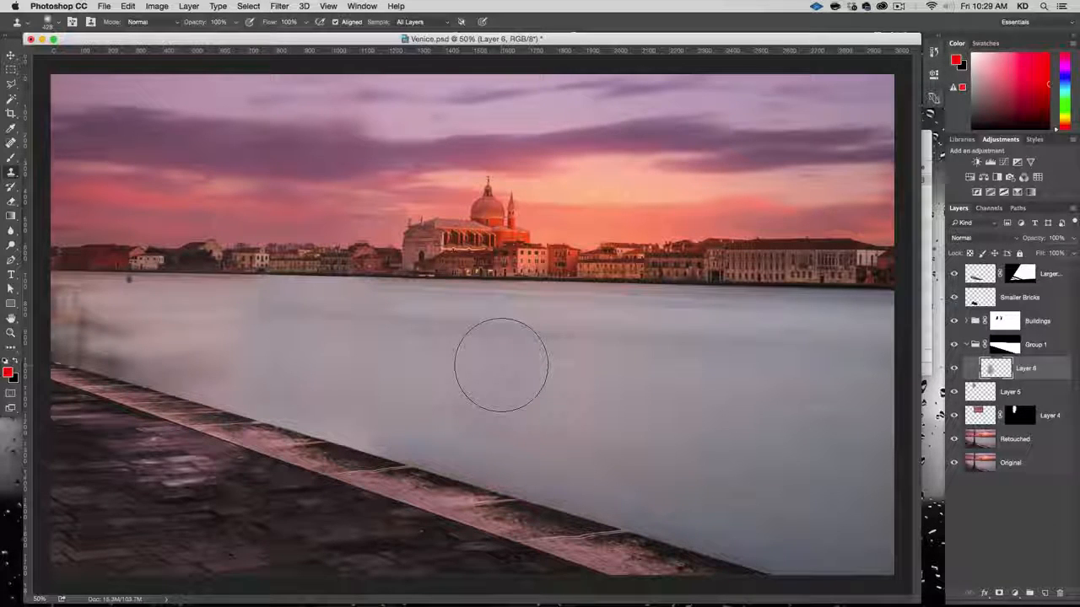
Step: Enlarge the soft Clone Stamp brush to about 590 px in diameter
left_click_drag(501, 365, 499, 417)
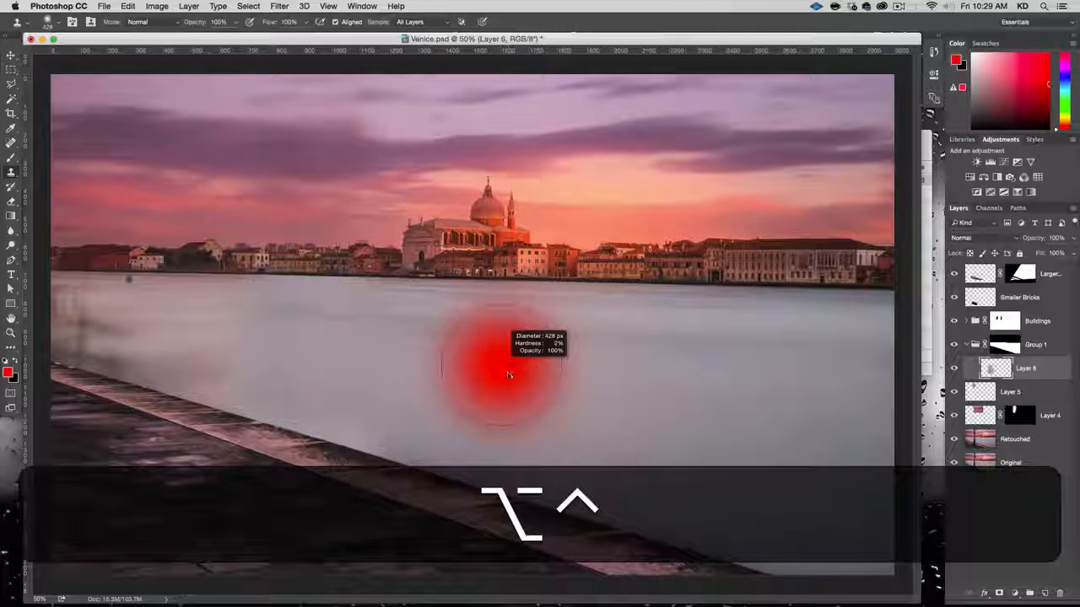
mouse_move(509, 374)
left_mouse_down()
mouse_move(549, 368)
mouse_move(537, 358)
mouse_move(506, 373)
mouse_move(502, 363)
mouse_move(511, 380)
mouse_move(535, 385)
mouse_move(511, 373)
mouse_move(506, 274)
mouse_move(568, 258)
mouse_move(544, 262)
left_mouse_up()
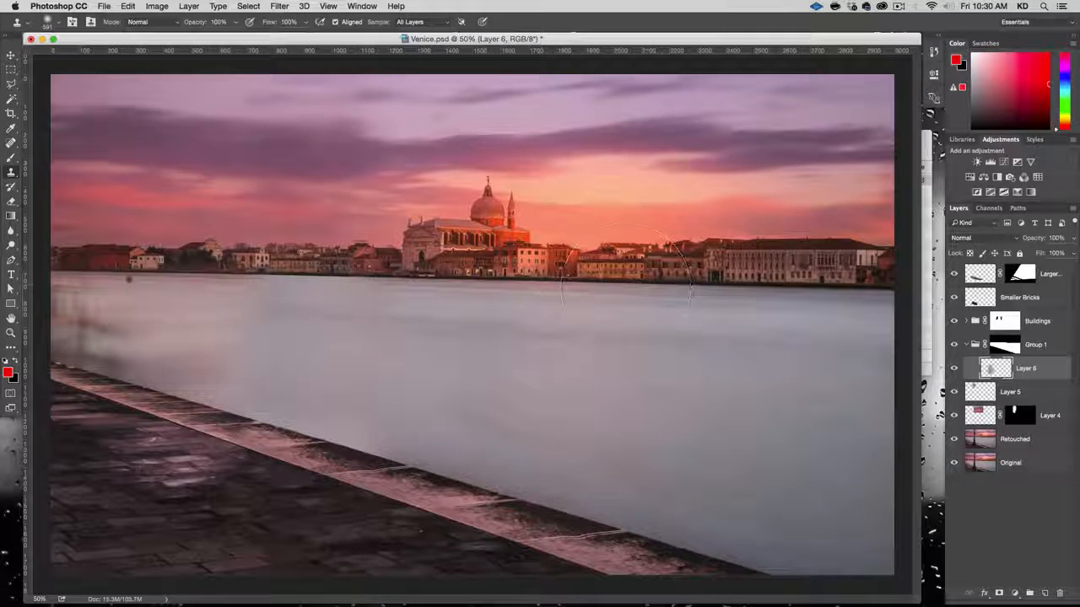
Step: Try cloning water over the blurred posts and discoloured patch at the canal's left edge with the larger brush, and undo it
key("alt")
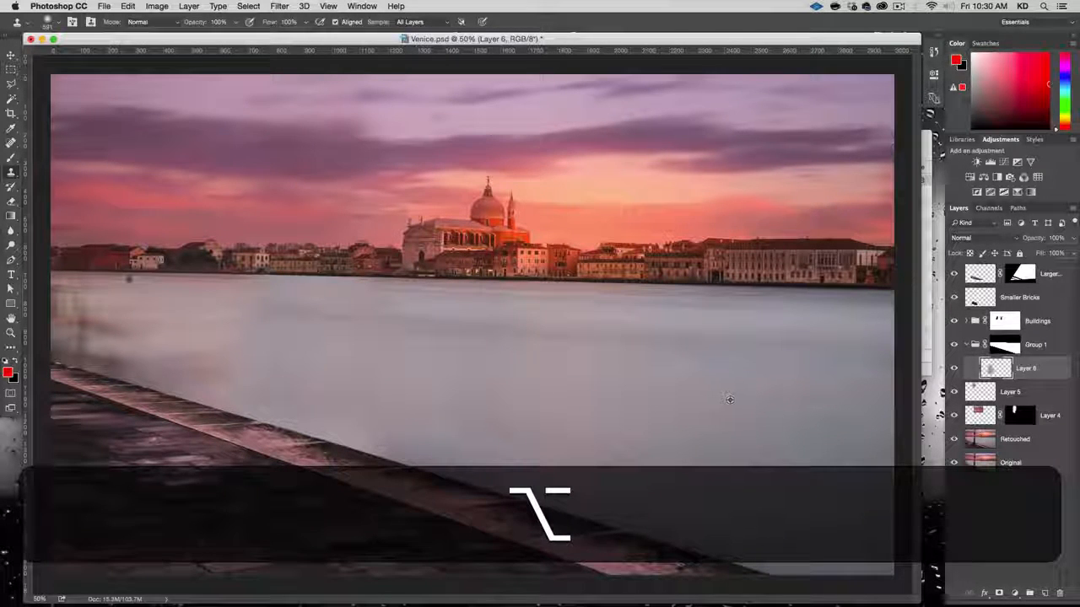
left_click(129, 280, "alt")
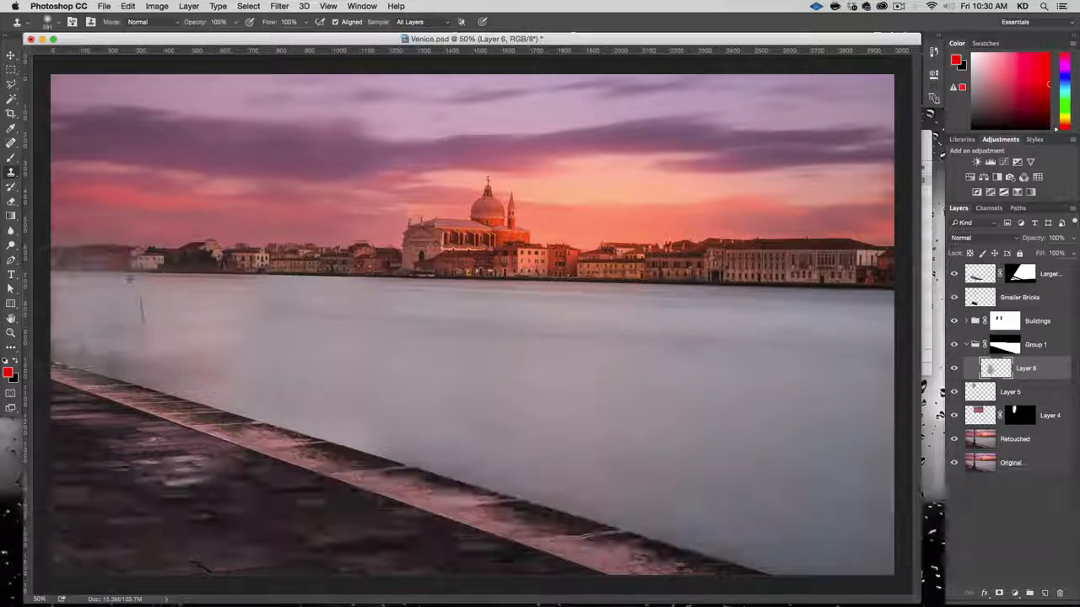
left_click(92, 315)
left_click(95, 336)
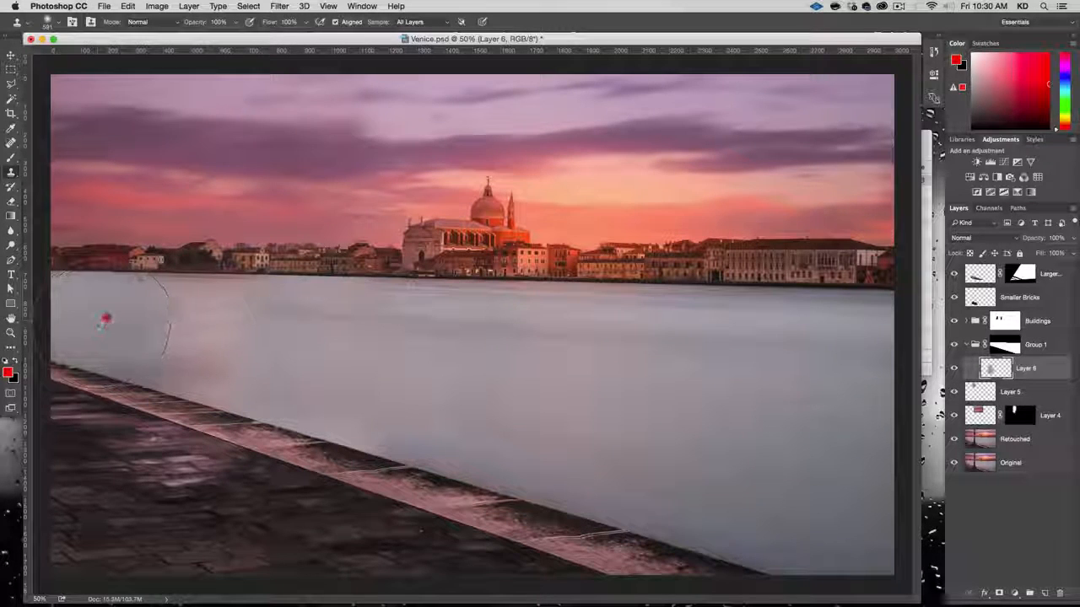
left_click_drag(102, 325, 111, 321)
left_click(159, 341)
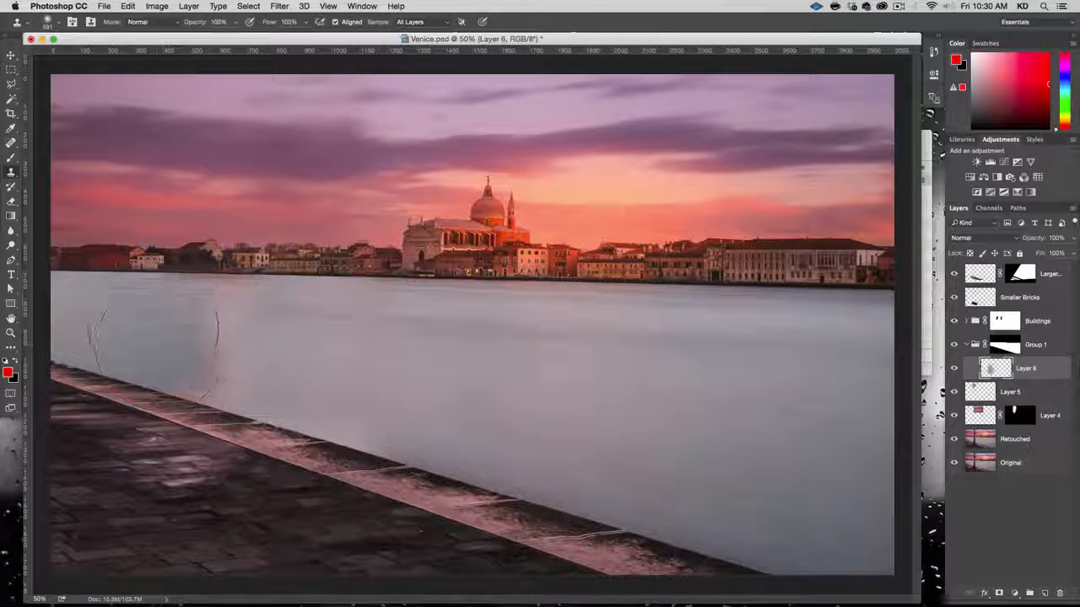
left_click(109, 321, "alt")
left_click(205, 366)
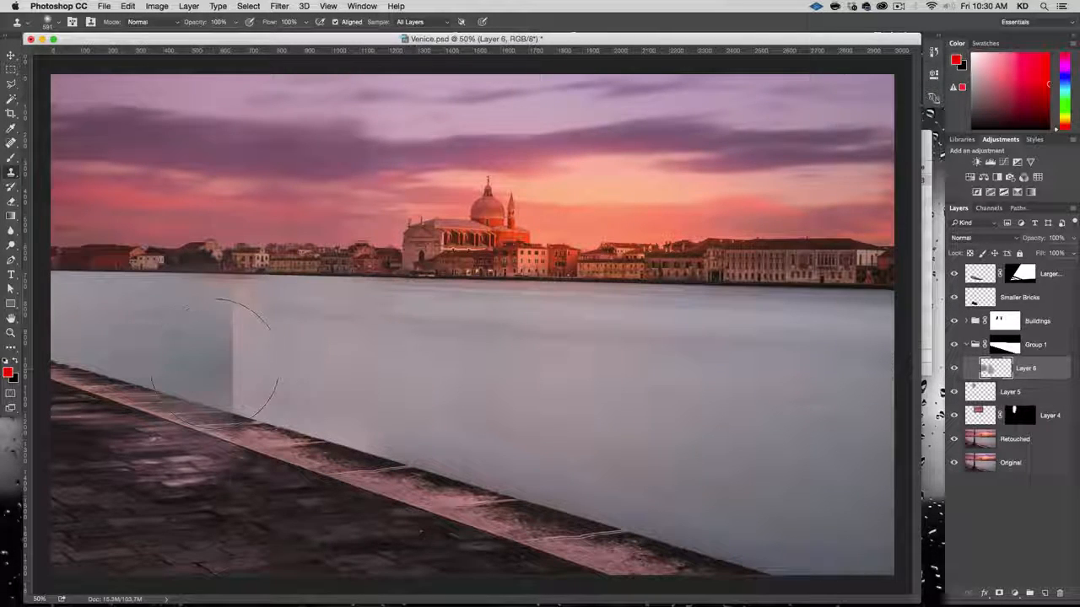
key("super+z")
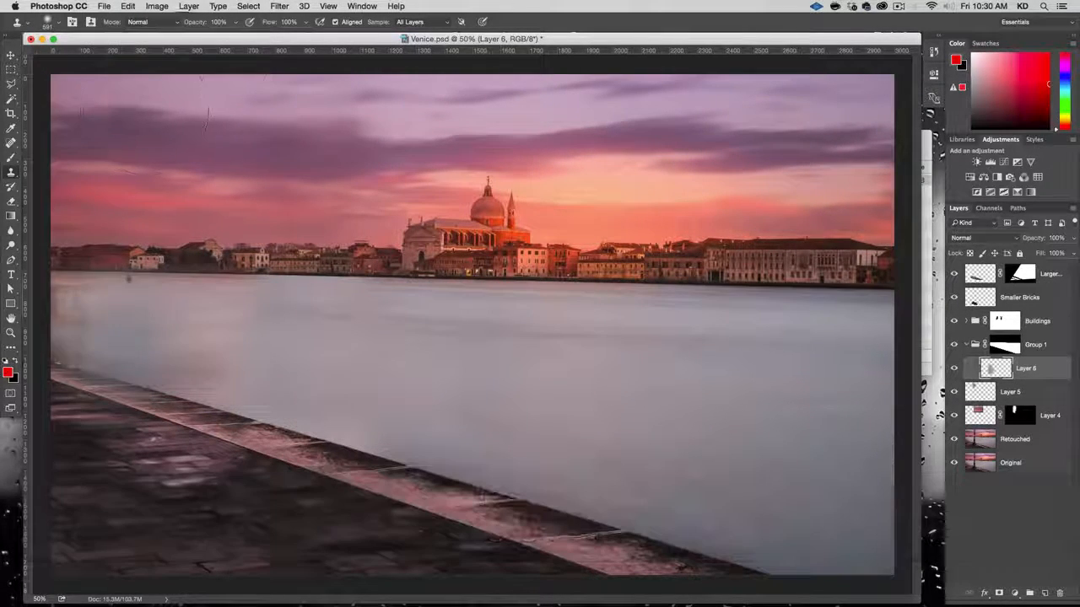
Step: Set the Clone Stamp to 67% opacity and Luminosity blending mode
left_click(235, 24)
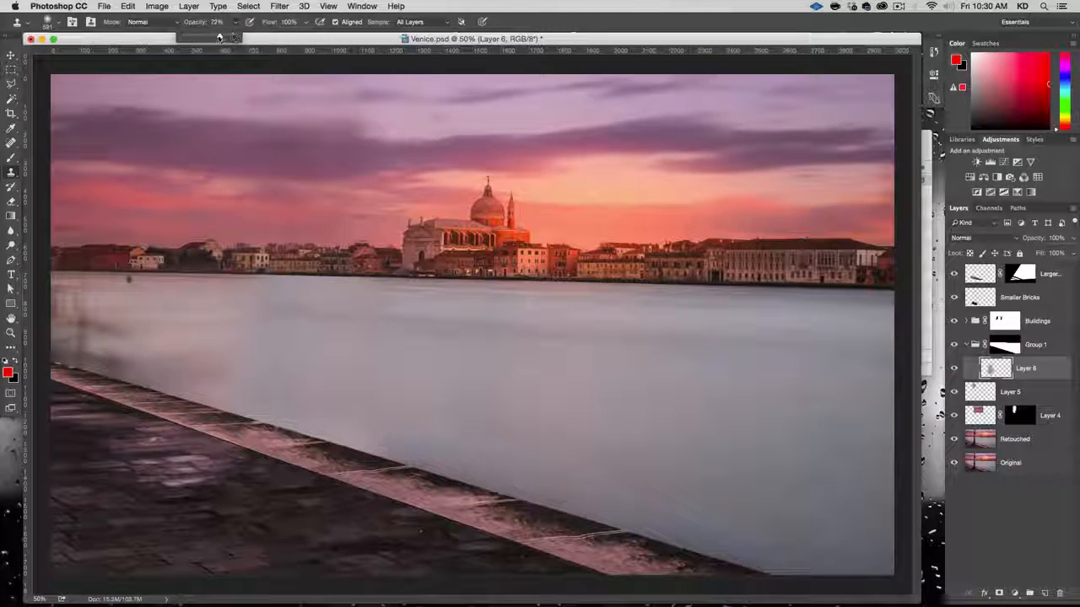
left_click(216, 37)
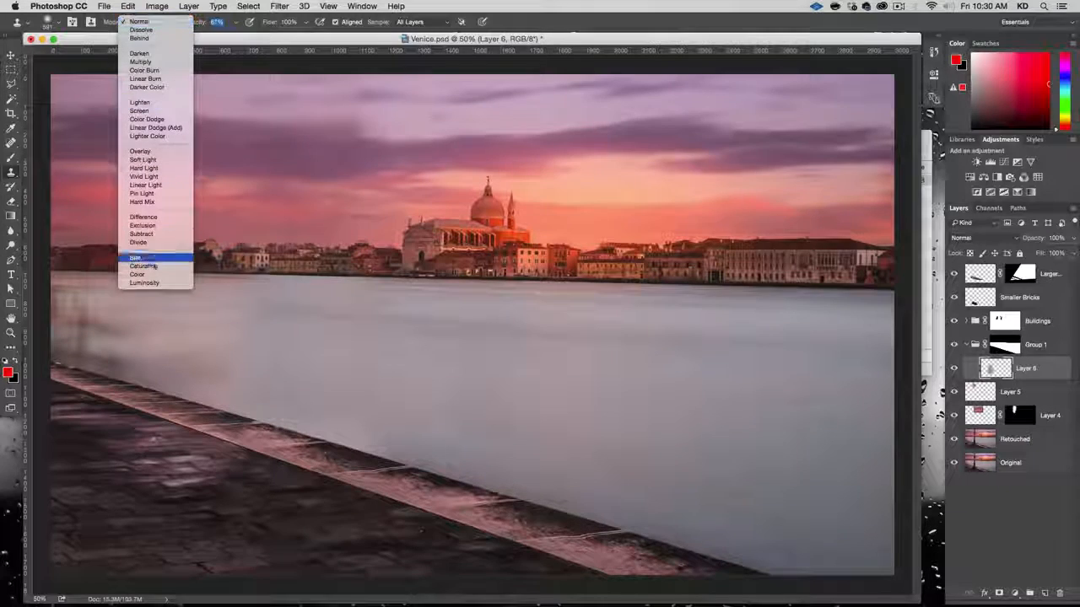
left_click(148, 283)
Step: Try cloning water over the blurred posts in Luminosity mode, extending past the quay edge, and undo the strokes
mouse_move(98, 339)
left_mouse_down()
mouse_move(78, 318)
mouse_move(81, 333)
mouse_move(110, 353)
left_mouse_up()
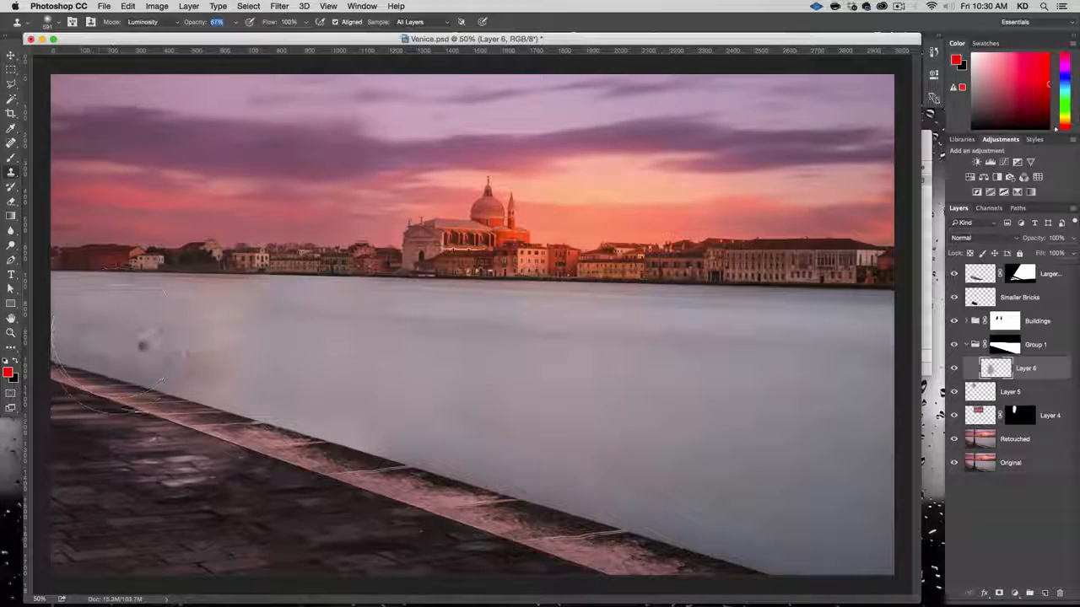
left_click(210, 437)
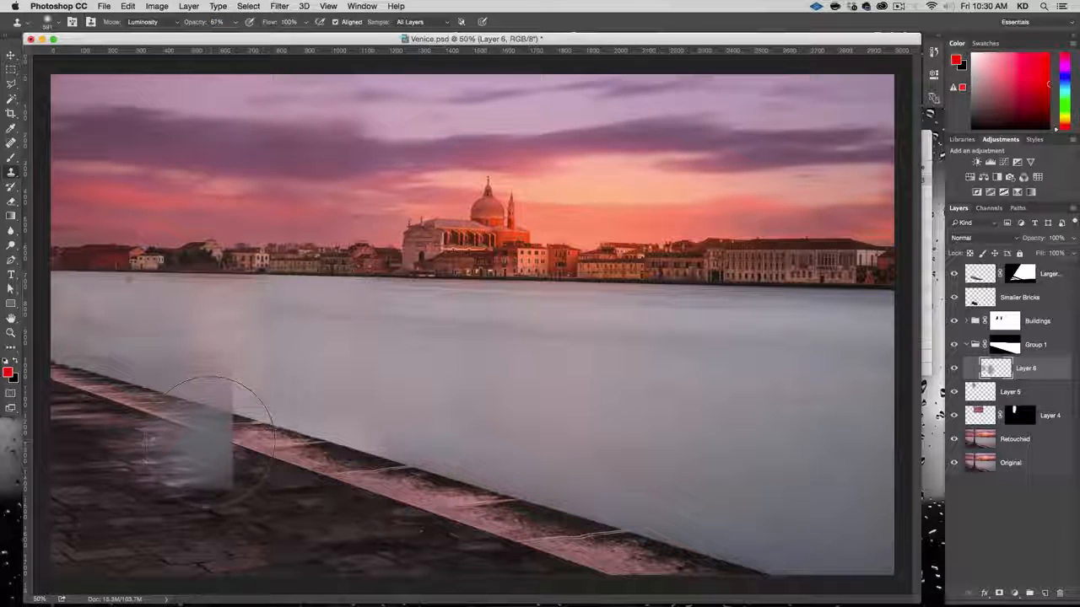
key("super+z")
key("super+z")
key("super+z")
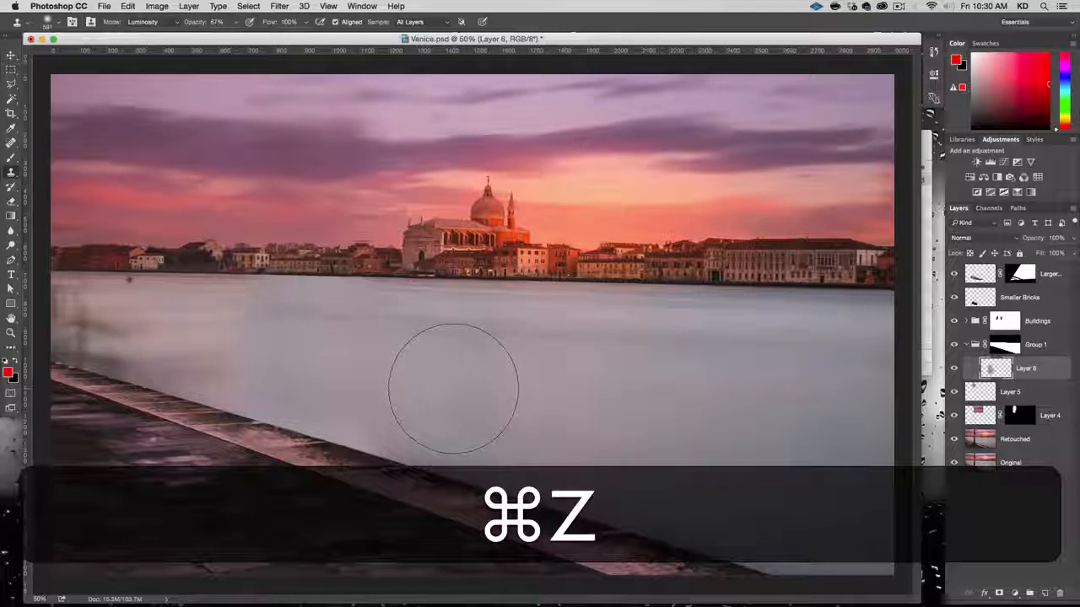
key("super+z")
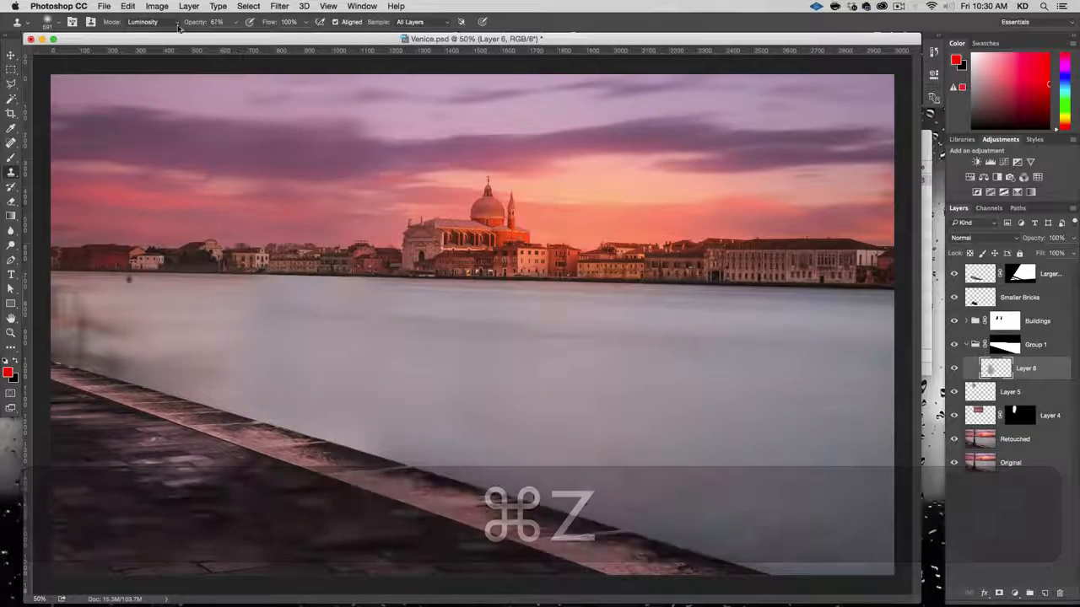
Step: Try cloning water over the blurred posts in Luminosity mode at 100% opacity, and undo the strokes
left_click(176, 23)
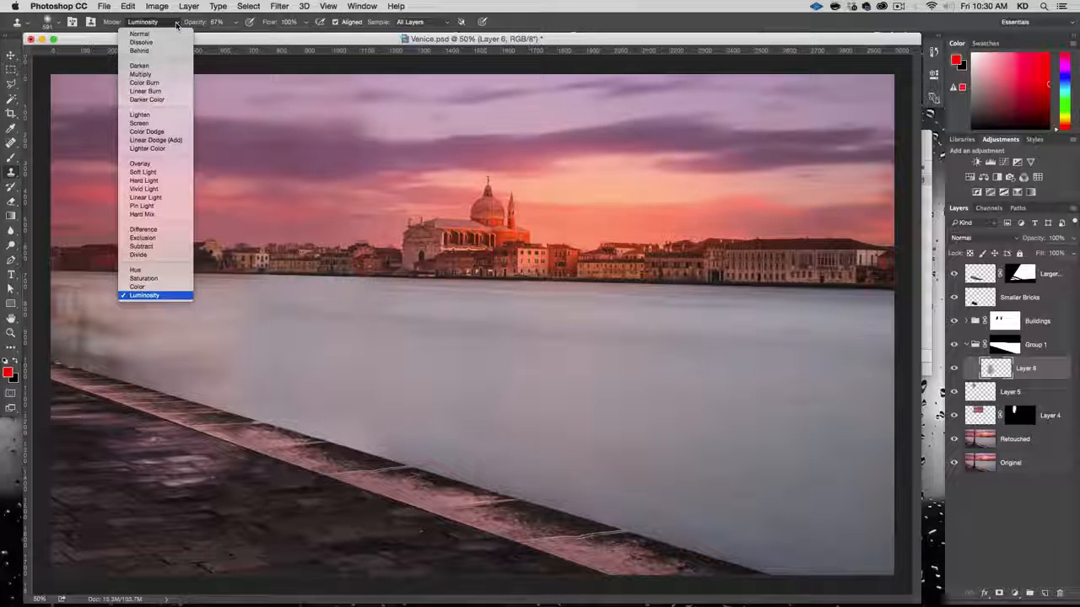
left_click(175, 24)
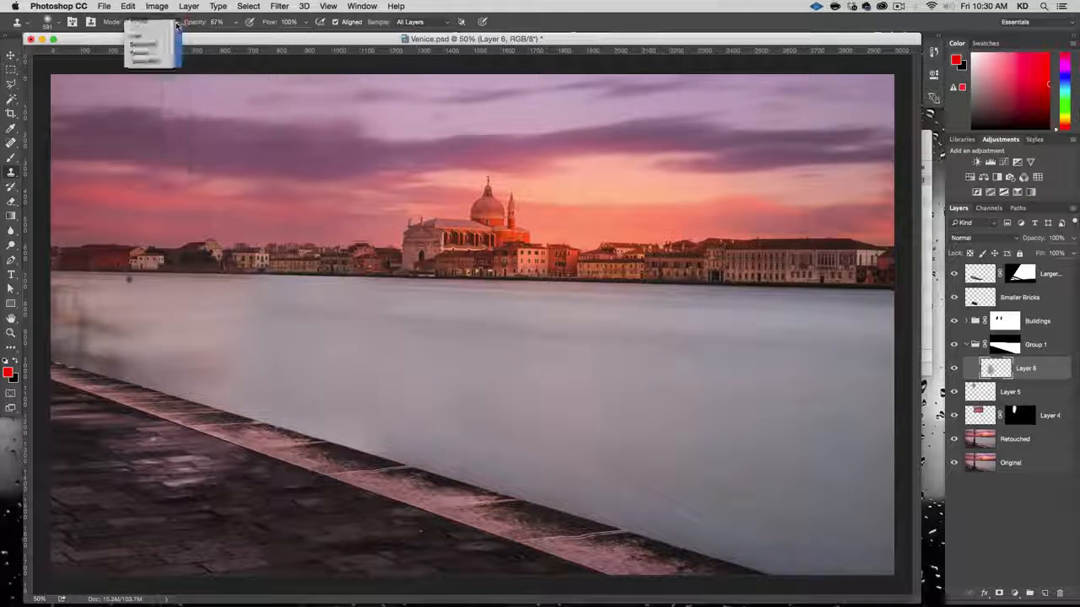
left_click(236, 22)
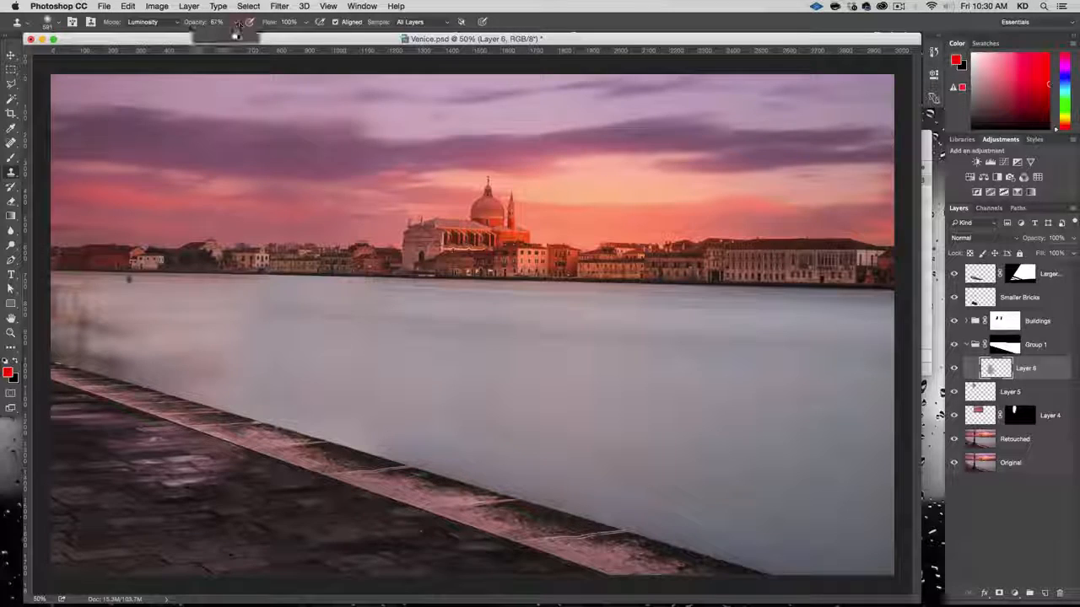
left_click_drag(234, 36, 279, 41)
mouse_move(76, 329)
left_mouse_down()
mouse_move(68, 316)
mouse_move(85, 319)
left_mouse_up()
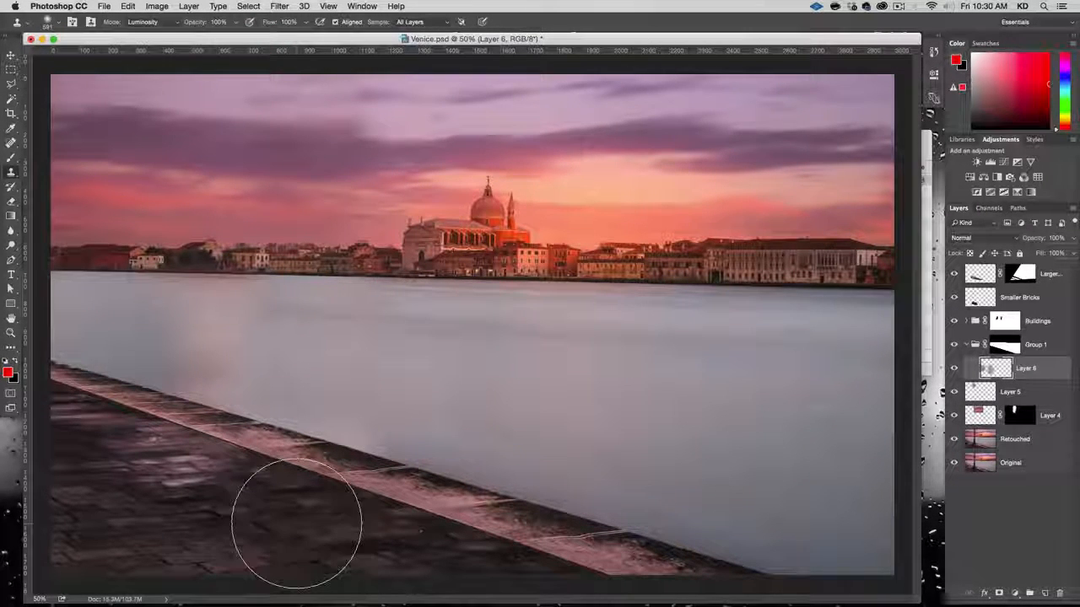
key("super+z")
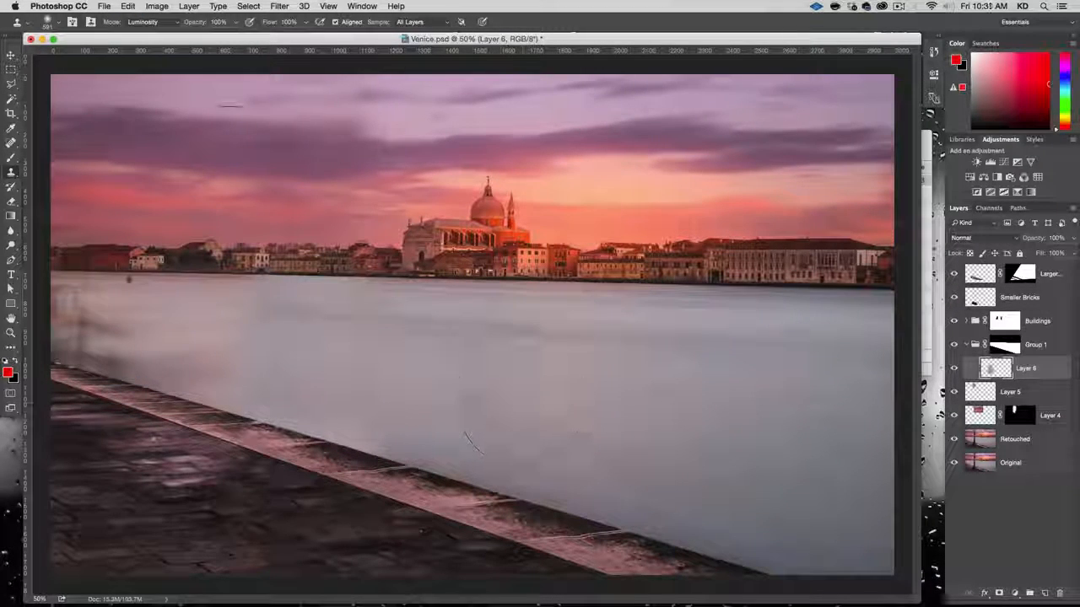
Step: Try the Healing Brush on the blurred posts at the canal's left edge with water sampled from the canal's right part
left_click(11, 144)
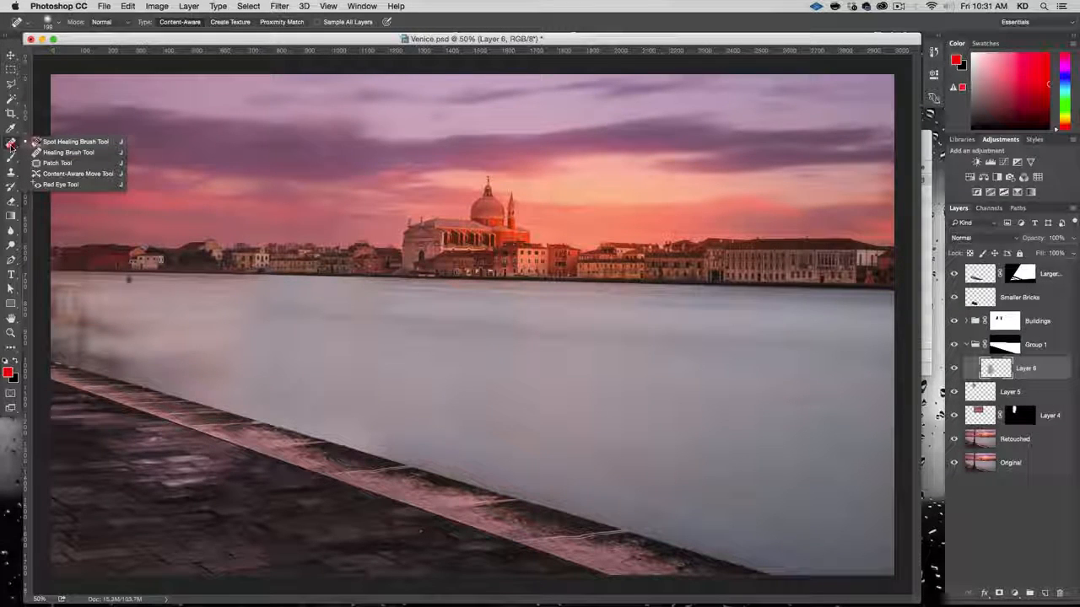
left_click(74, 153)
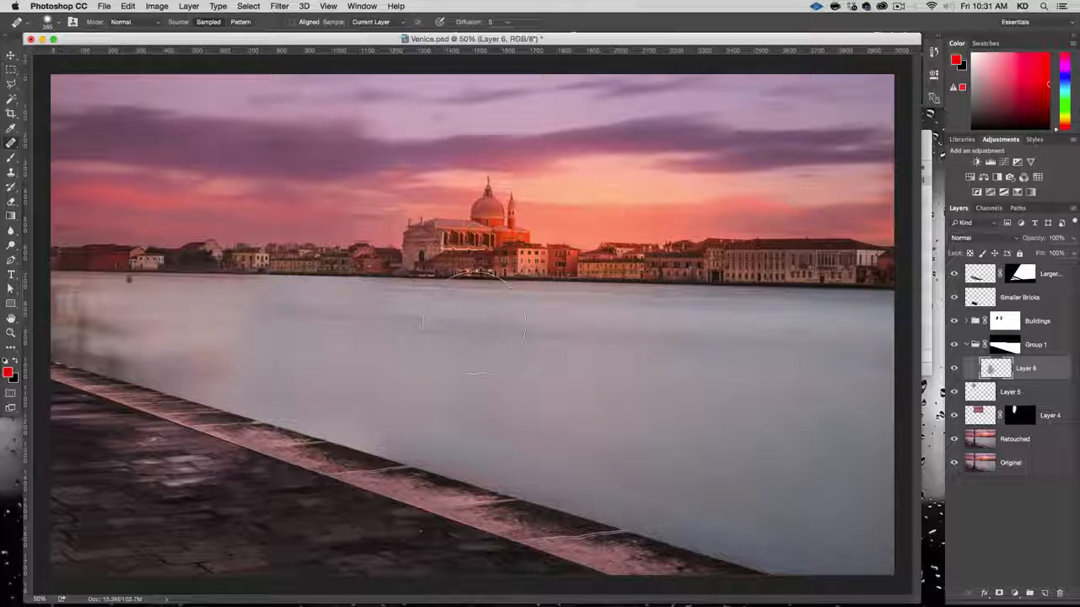
key("alt")
left_click(753, 402, "alt")
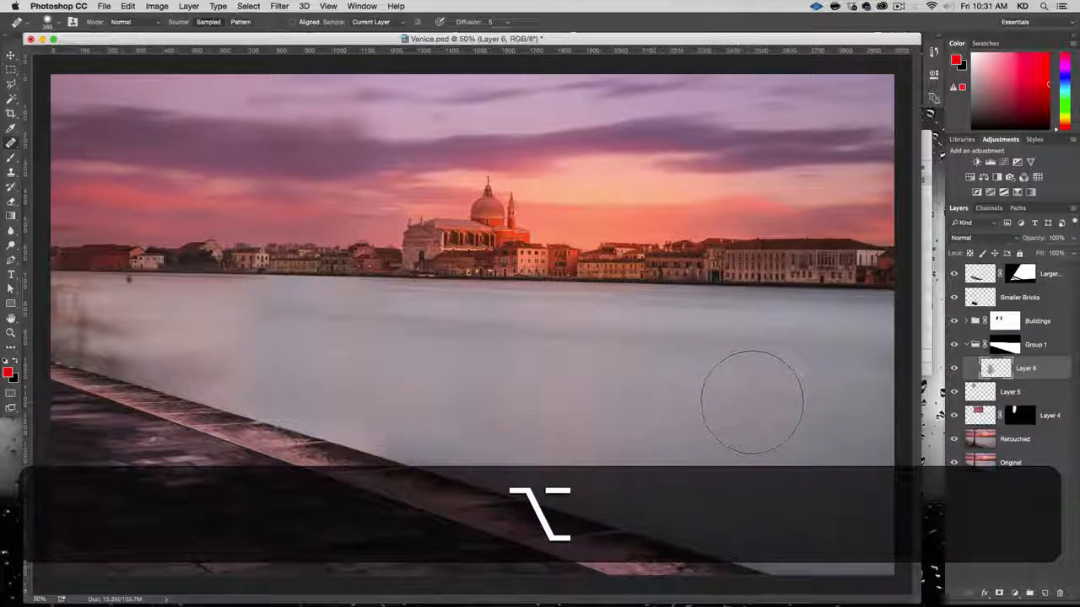
mouse_move(89, 335)
left_mouse_down()
mouse_move(97, 325)
mouse_move(95, 336)
left_mouse_up()
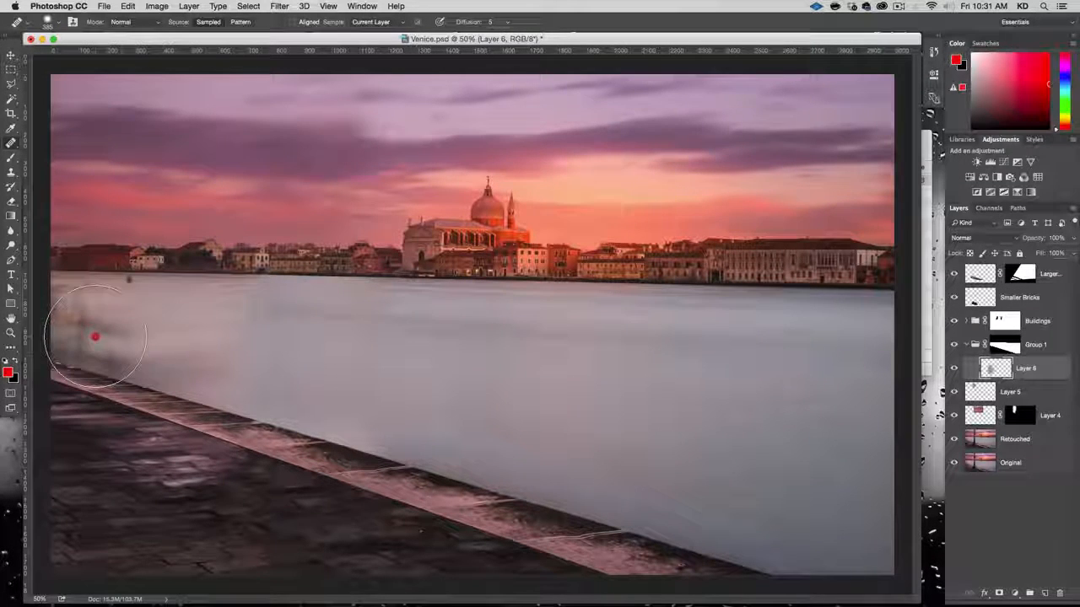
Step: Set the Healing Brush to sample All Layers, try healing the blurred posts with clean water, and undo the stroke
left_click(384, 24)
left_click(377, 42)
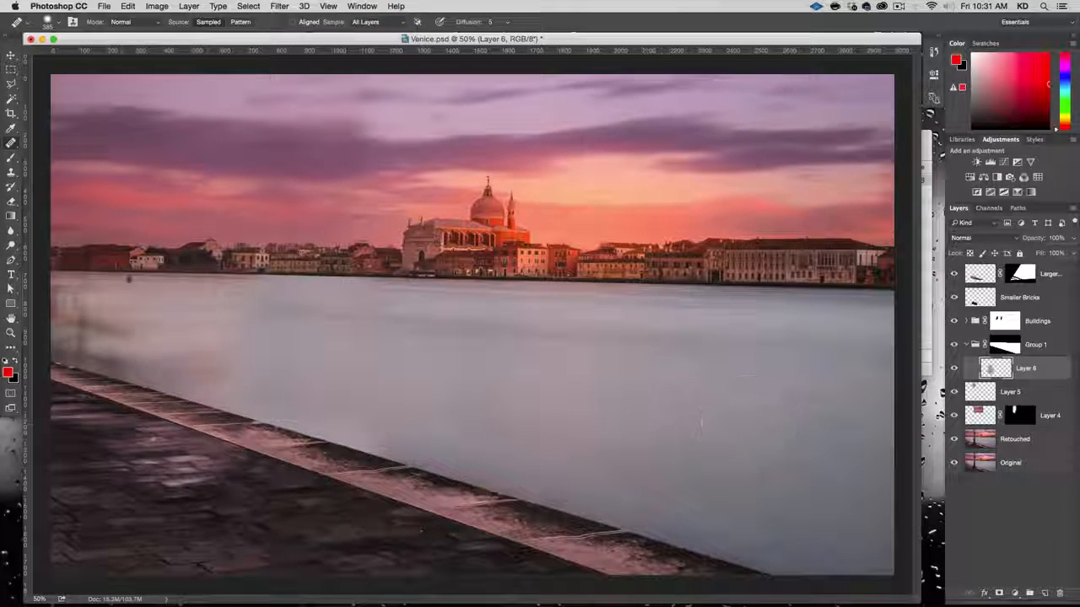
left_click(783, 402, "alt")
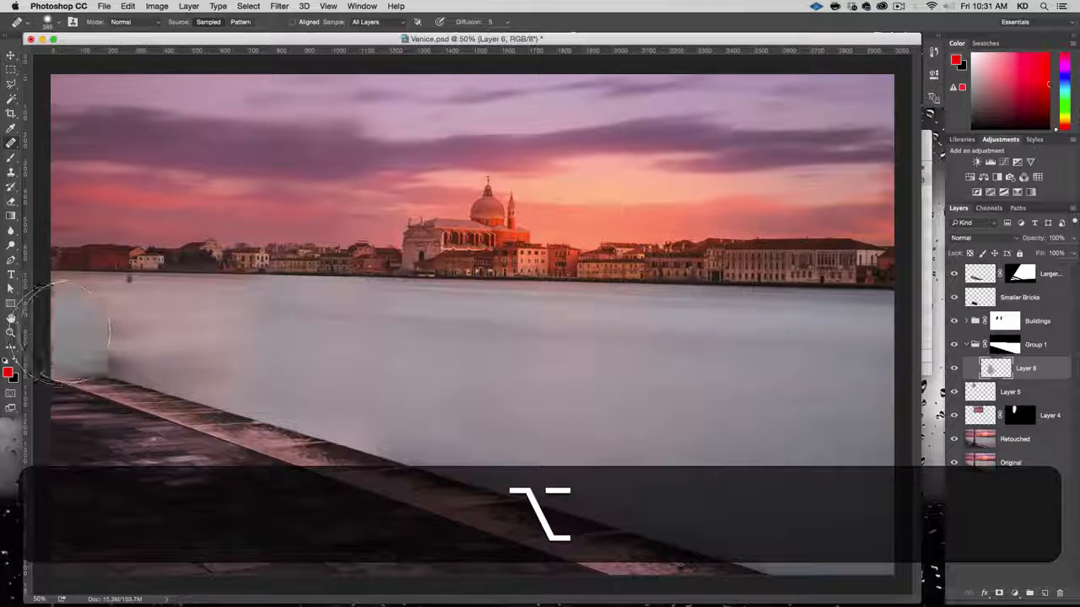
mouse_move(76, 331)
left_mouse_down()
mouse_move(102, 346)
mouse_move(73, 307)
mouse_move(121, 314)
mouse_move(129, 348)
left_mouse_up()
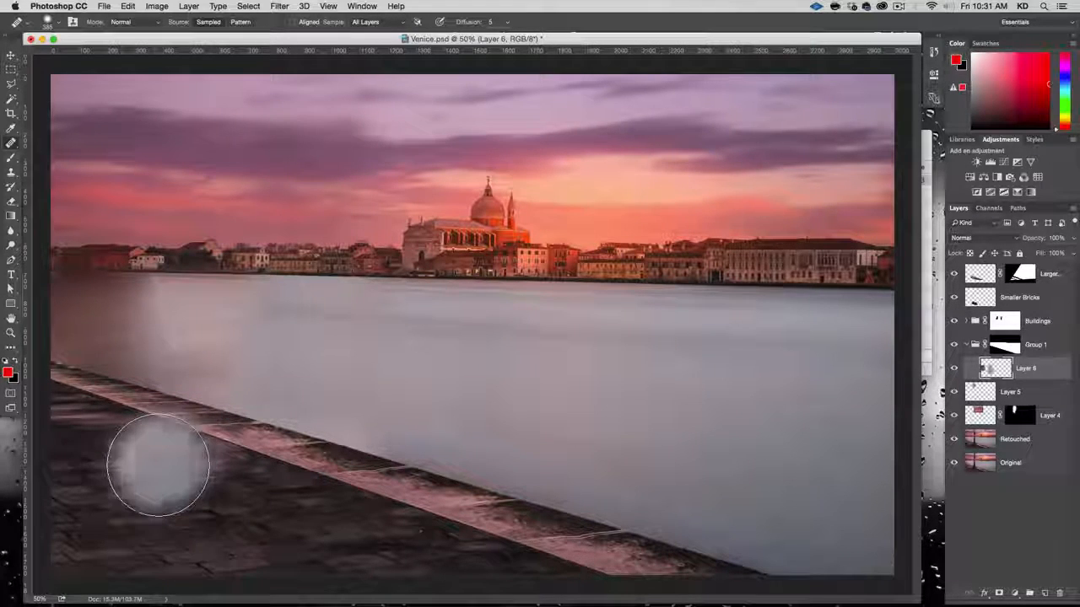
key("super+z")
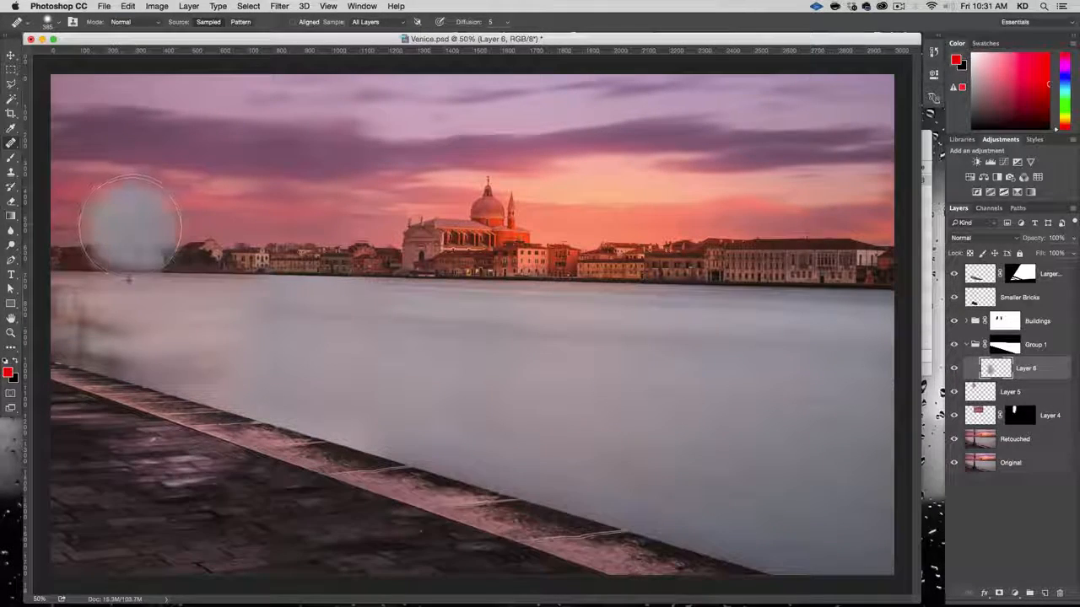
Step: Return to the Clone Stamp and set it to Normal blending mode and 62% opacity
key("s")
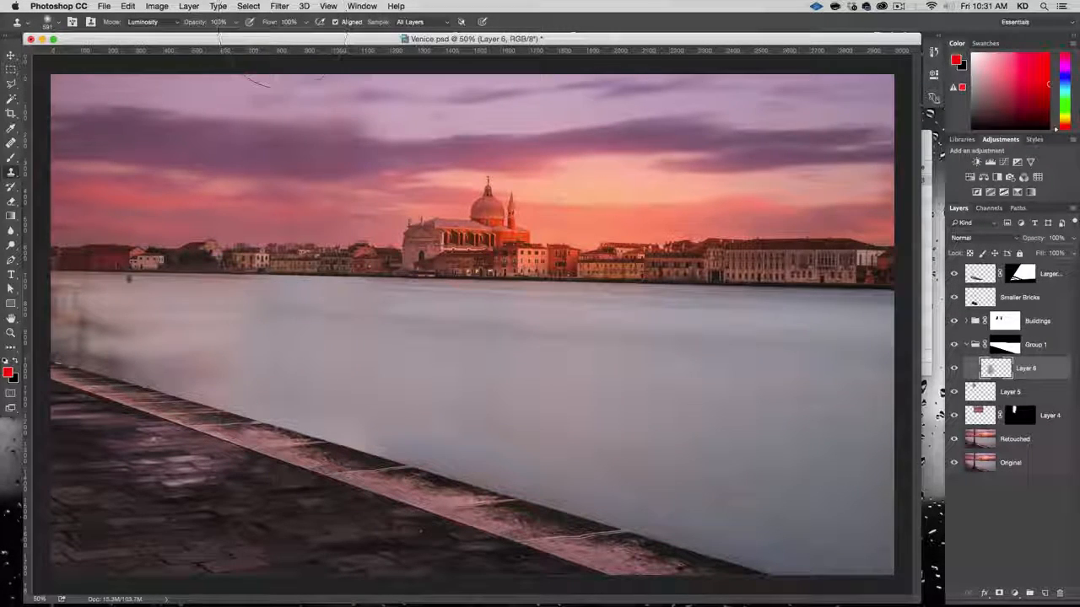
left_click(152, 21)
left_click(147, 31)
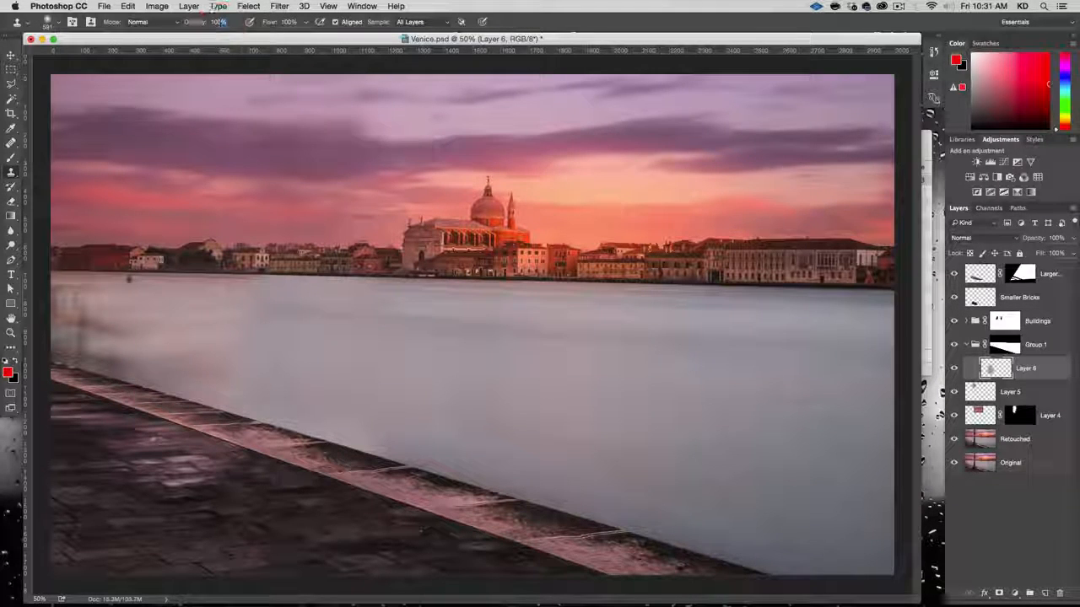
left_click(237, 23)
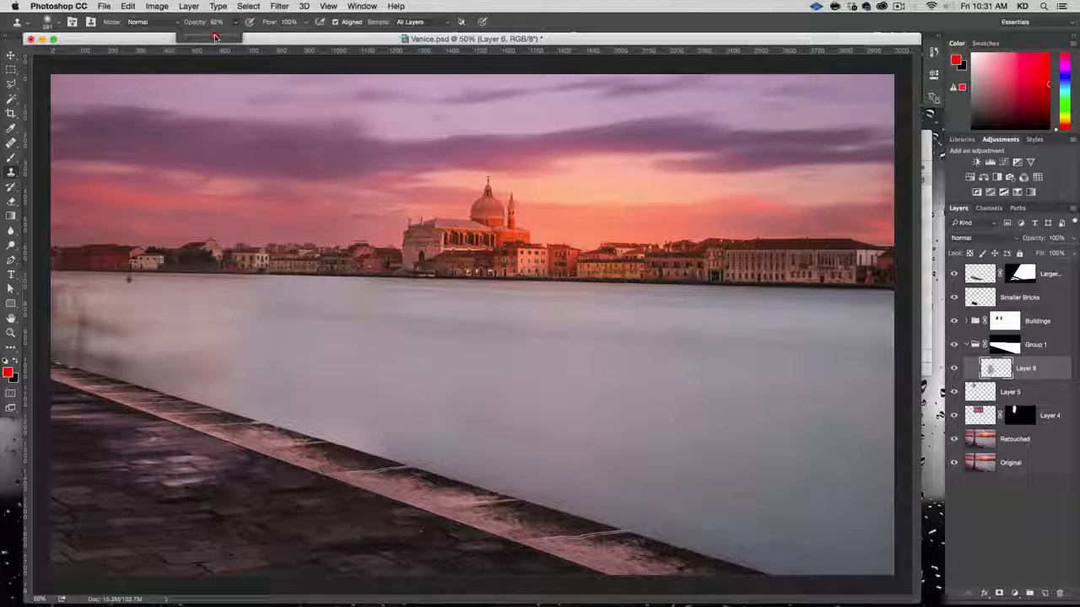
left_click(233, 23)
Step: Clone clean water from the canal's right part over the blurred posts at its left edge
key("alt")
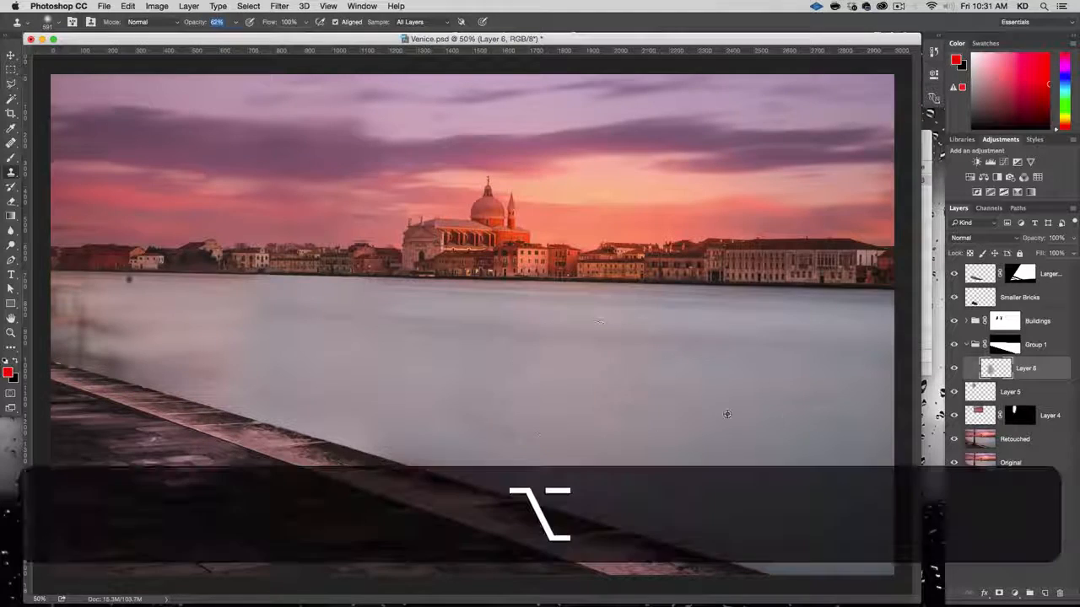
left_click(724, 403, "alt")
mouse_move(113, 354)
left_mouse_down()
mouse_move(71, 330)
mouse_move(63, 313)
mouse_move(85, 309)
mouse_move(77, 312)
mouse_move(78, 361)
left_mouse_up()
key("alt")
key("alt")
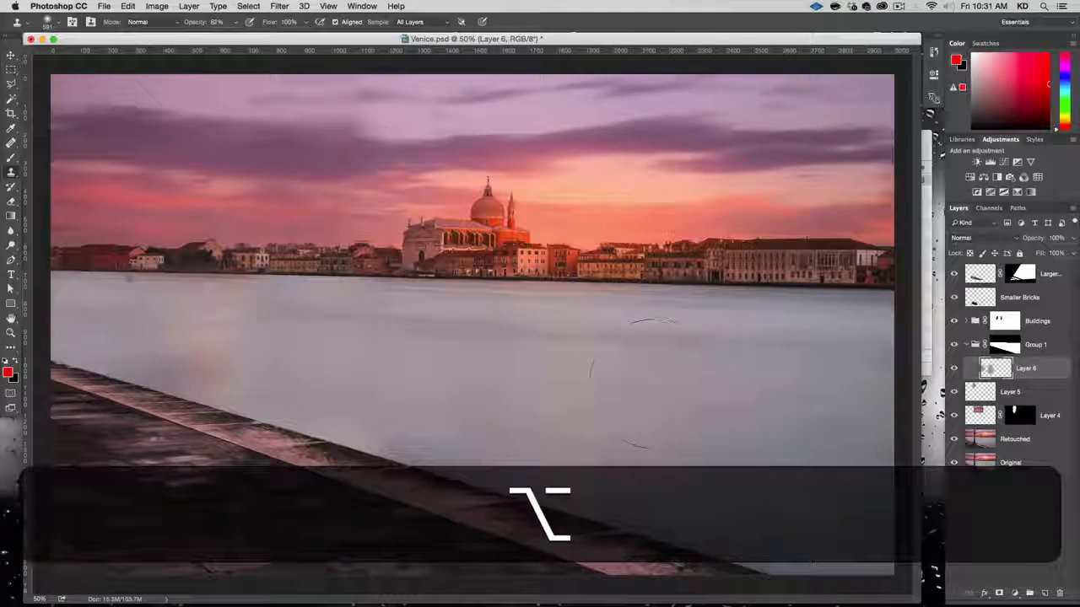
mouse_move(72, 320)
left_mouse_down()
mouse_move(155, 361)
mouse_move(166, 313)
left_mouse_up()
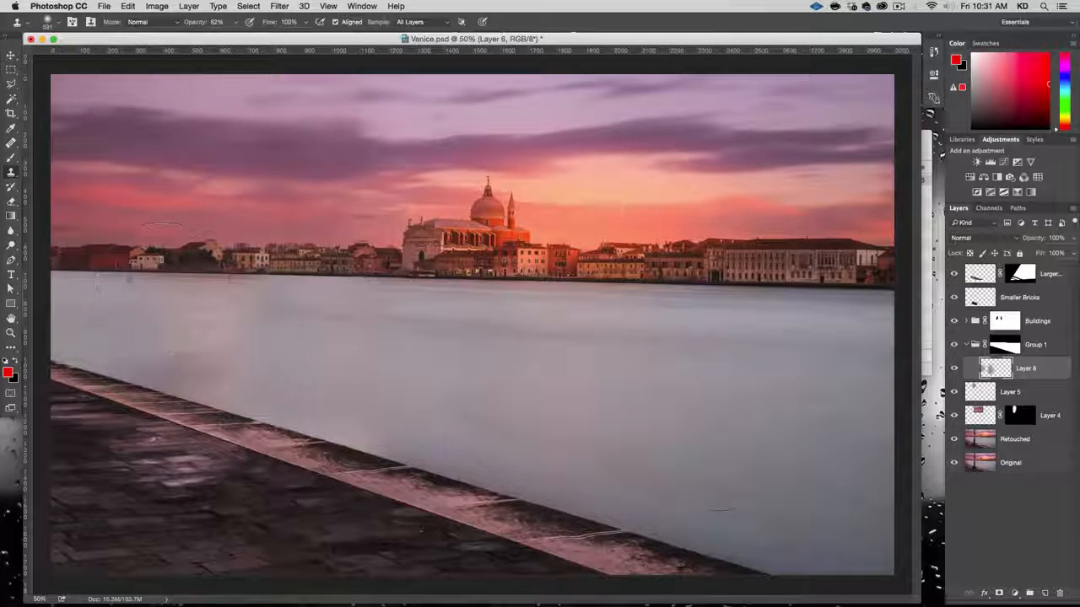
Step: Blend the discoloured patch and remaining spot in the left part of the canal with resampled clean water
key("alt")
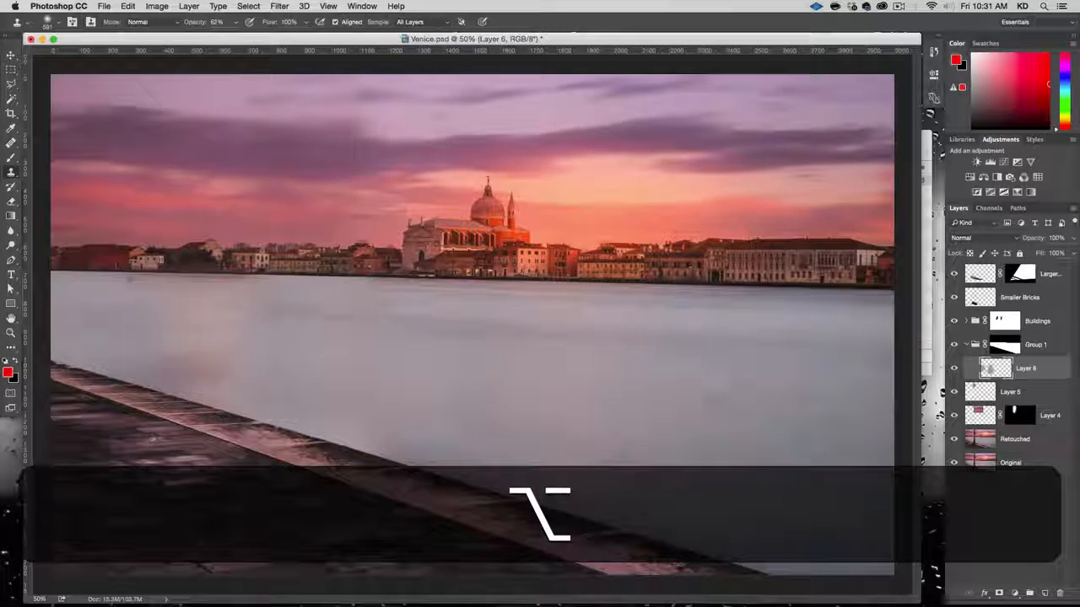
mouse_move(202, 309)
left_mouse_down()
mouse_move(176, 365)
mouse_move(205, 299)
mouse_move(123, 251)
left_mouse_up()
key("alt")
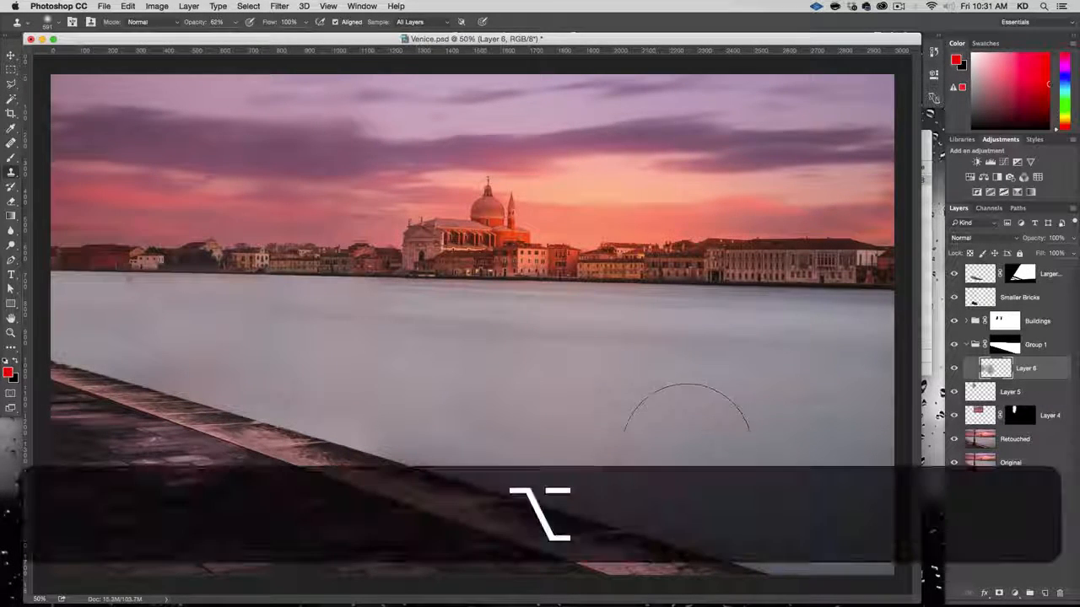
left_click(664, 402, "alt")
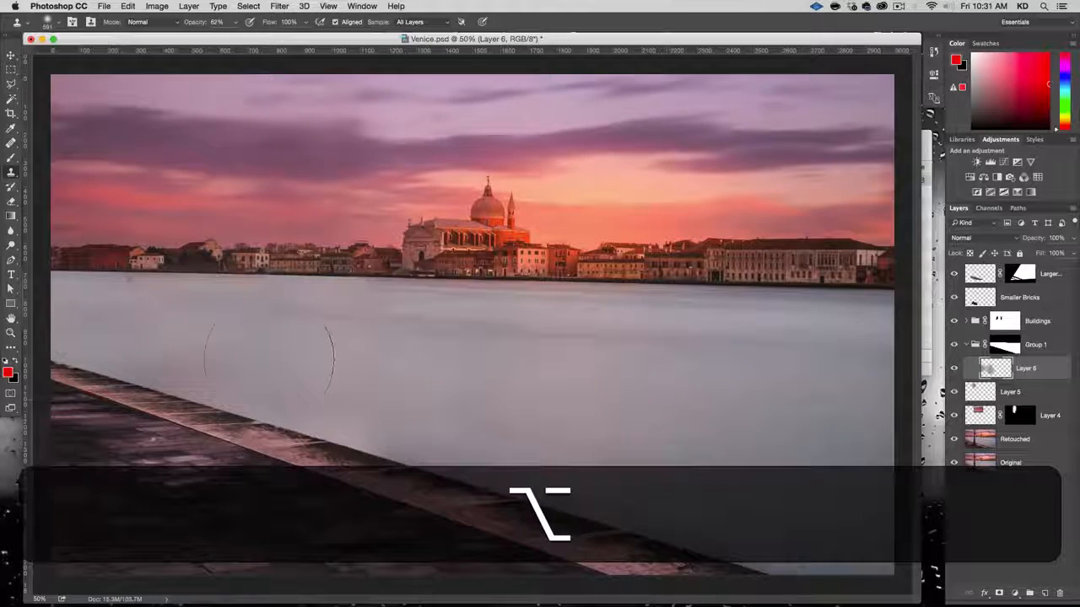
left_click(639, 386, "alt")
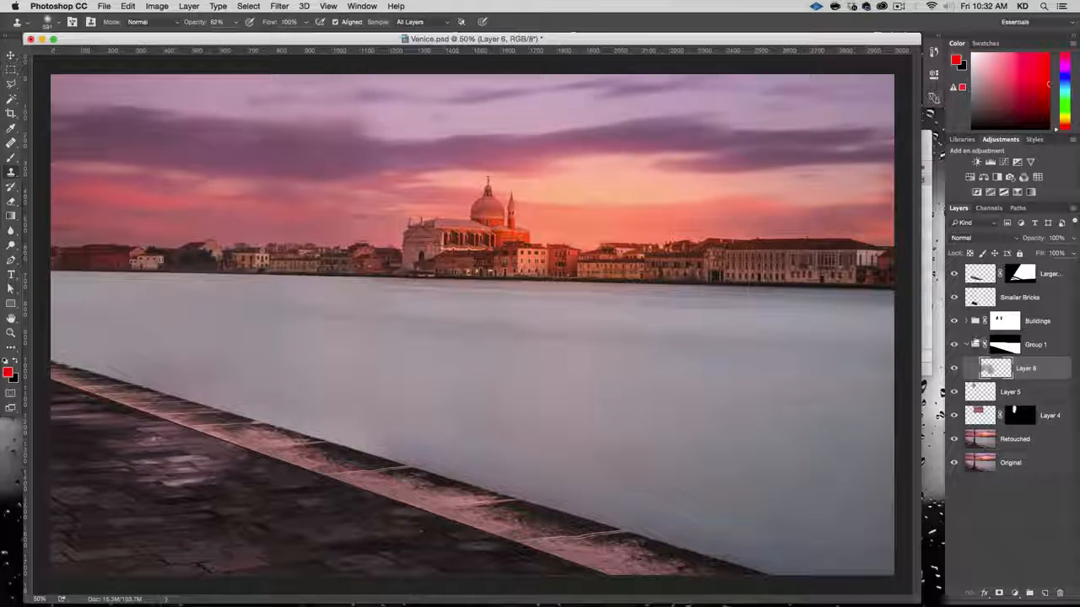
Step: Rename the masked group as Water and make its Layer 6 active again
double_click(1034, 345)
type("Water")
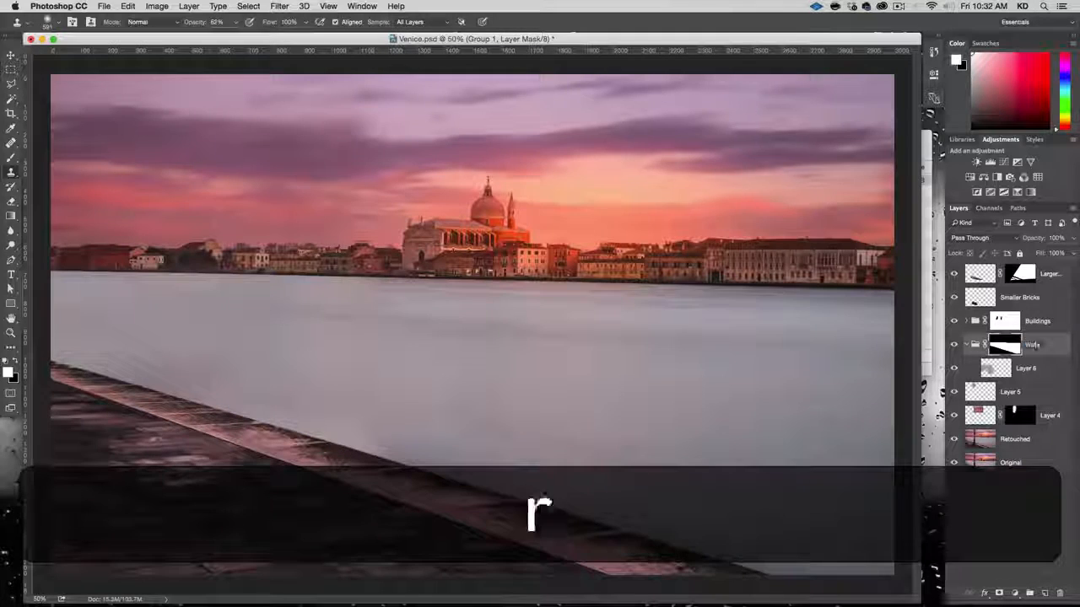
key("Return")
left_click(1026, 369)
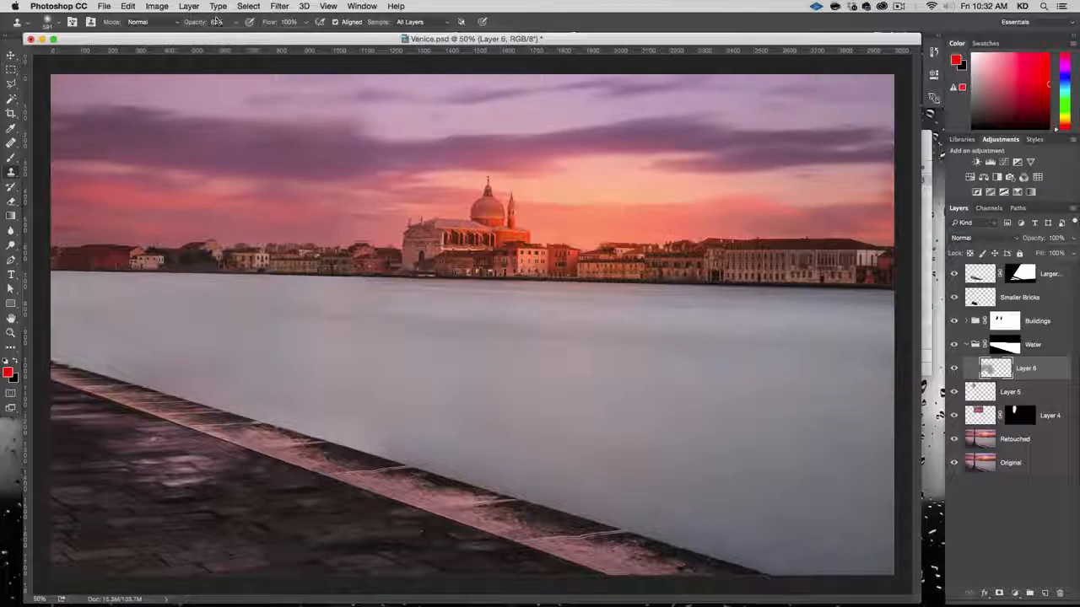
Step: Set the Clone Stamp to 100% opacity and its soft brush size to 150 px for close-up work at 100% zoom
left_click_drag(236, 37, 263, 38)
key("alt+super+plus")
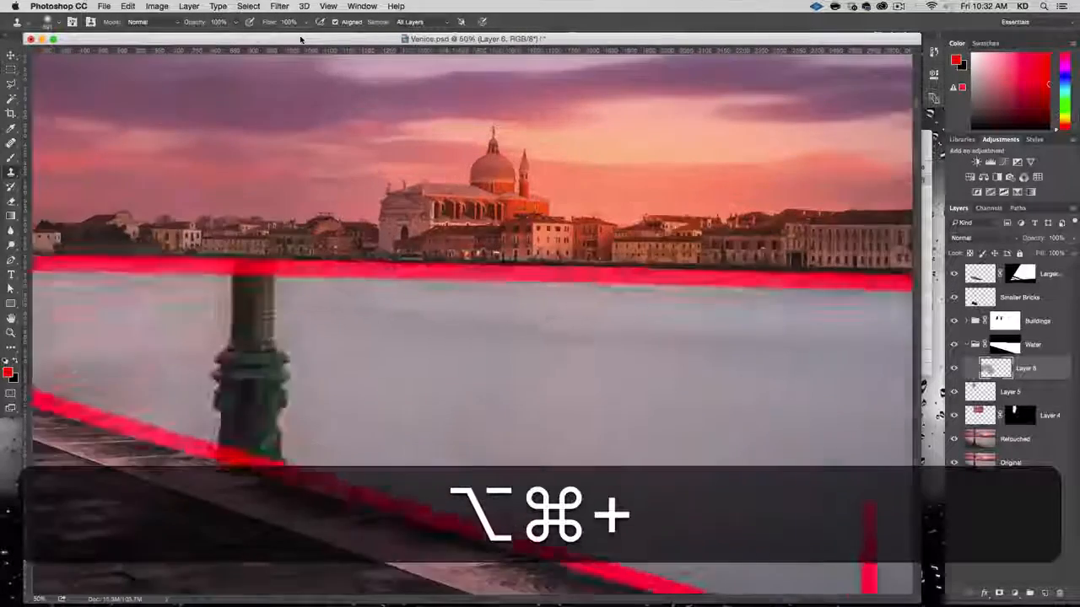
left_click_drag(552, 469, 429, 340)
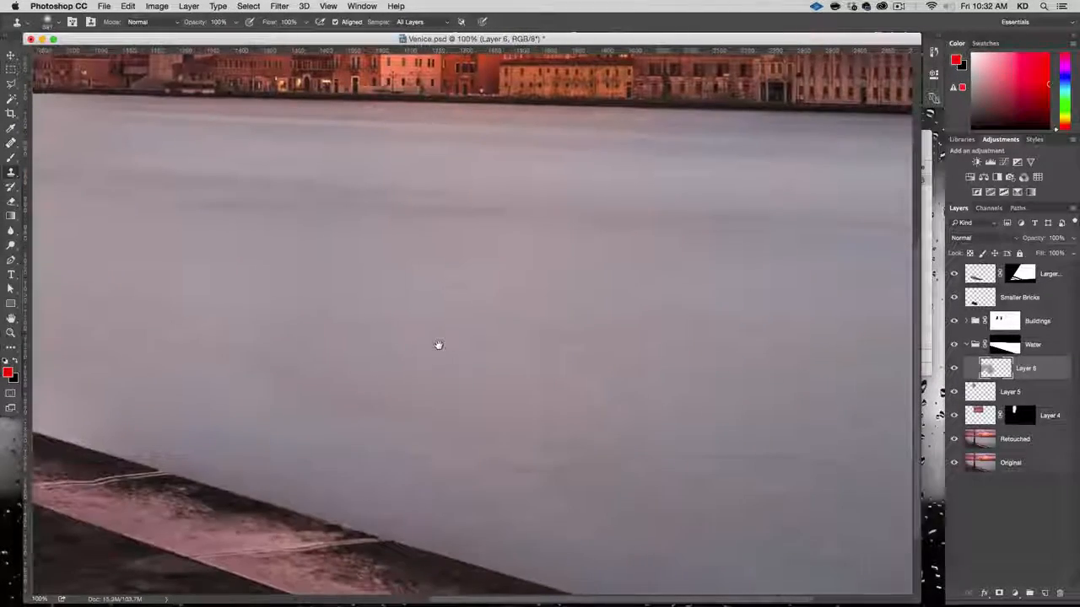
right_click(438, 344)
key("Tab")
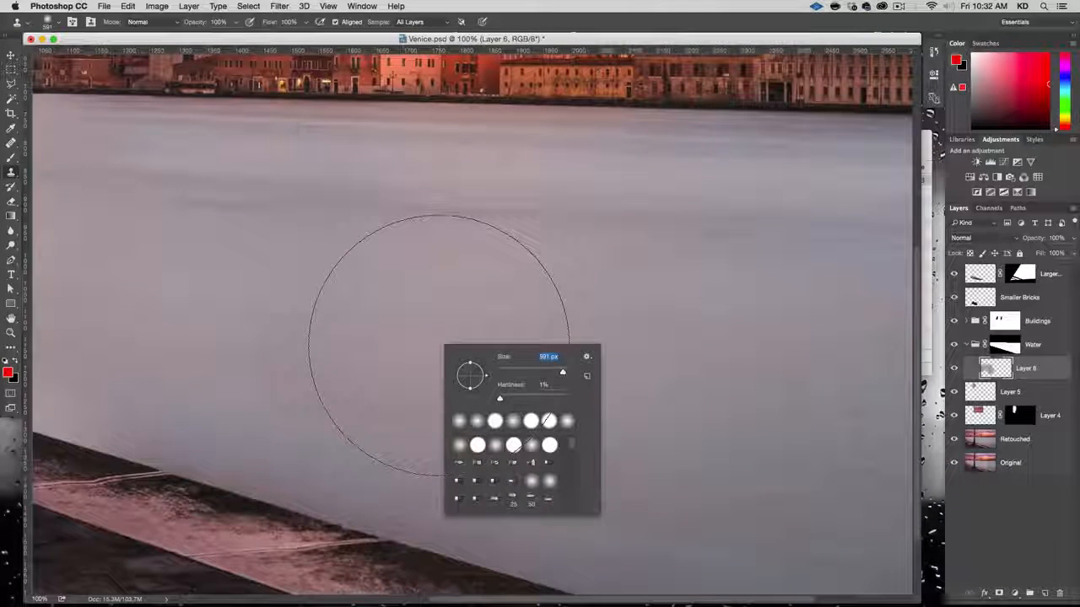
type("150")
key("Tab")
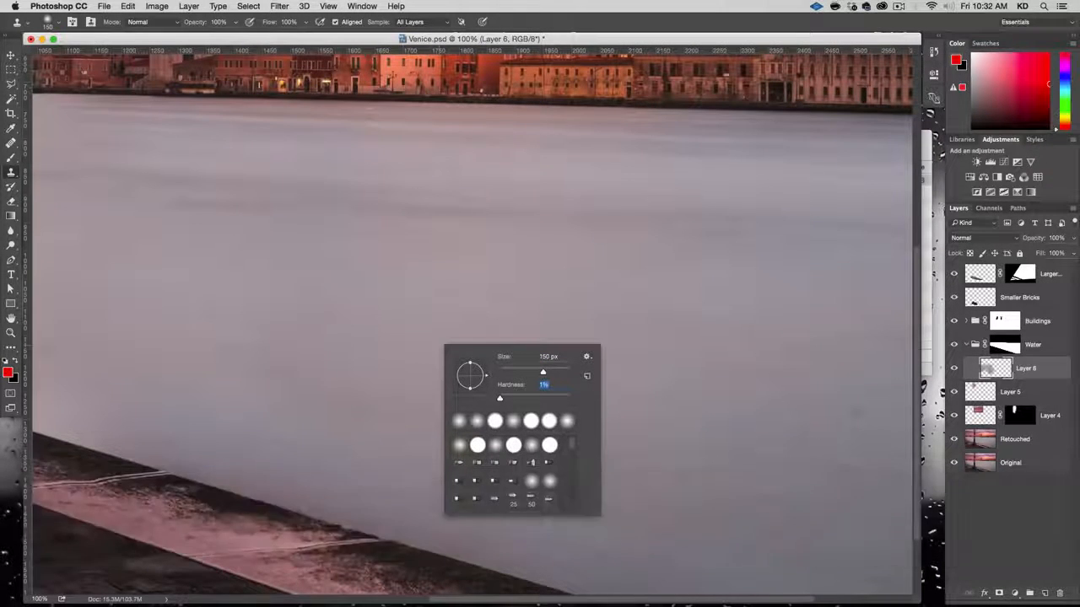
key("Return")
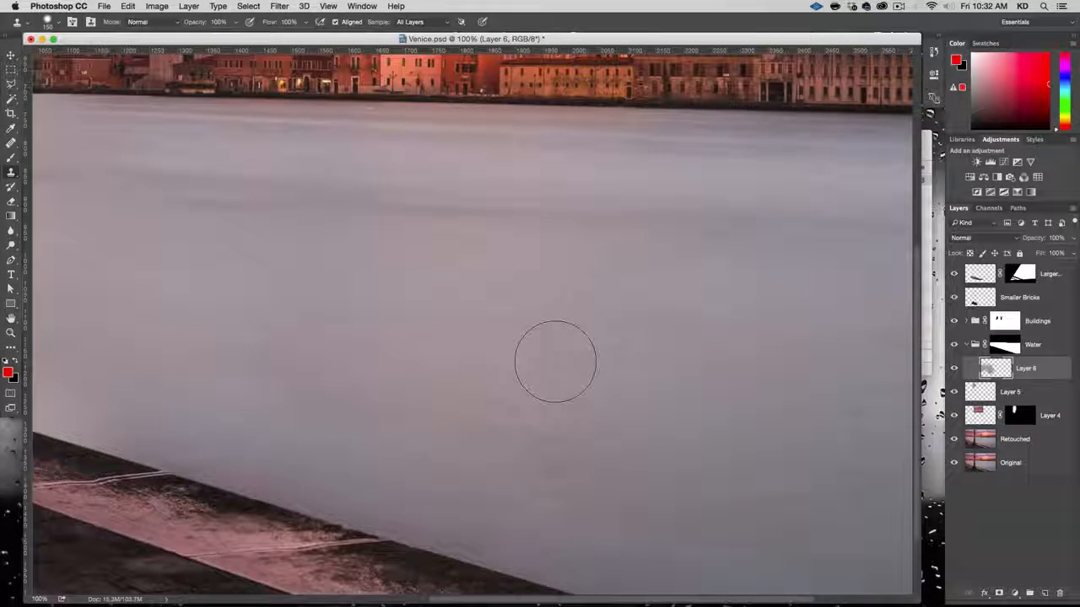
Step: Reduce the Clone Stamp brush size to 80 px
right_click(552, 362)
key("Tab")
key("Return")
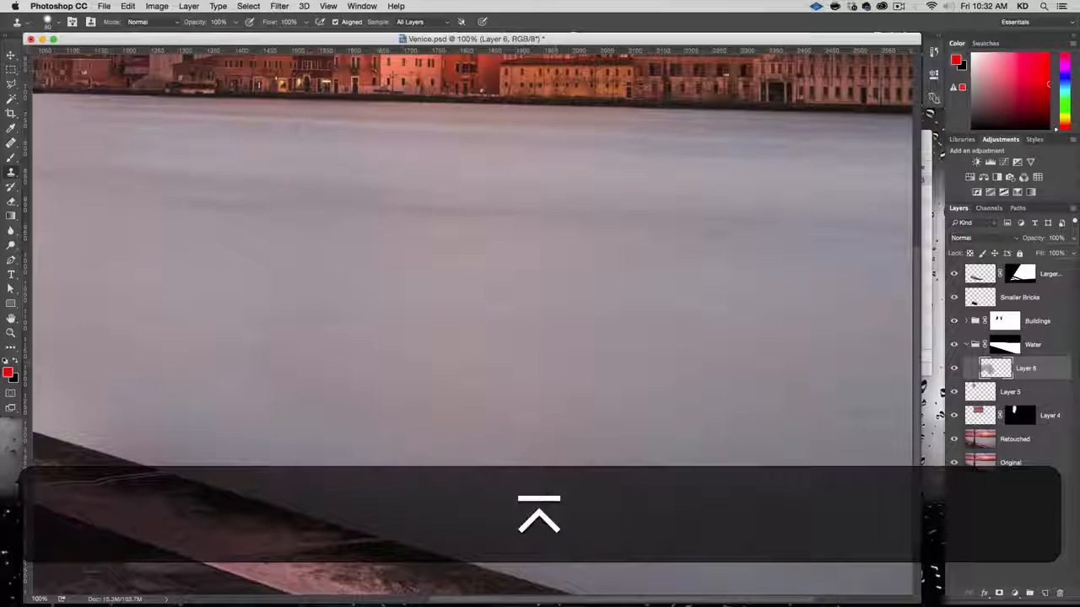
Step: Try cloning nearby water over the small dark spot in the right part of the canal, and undo it
key("alt+super+space")
left_click_drag(578, 381, 363, 289)
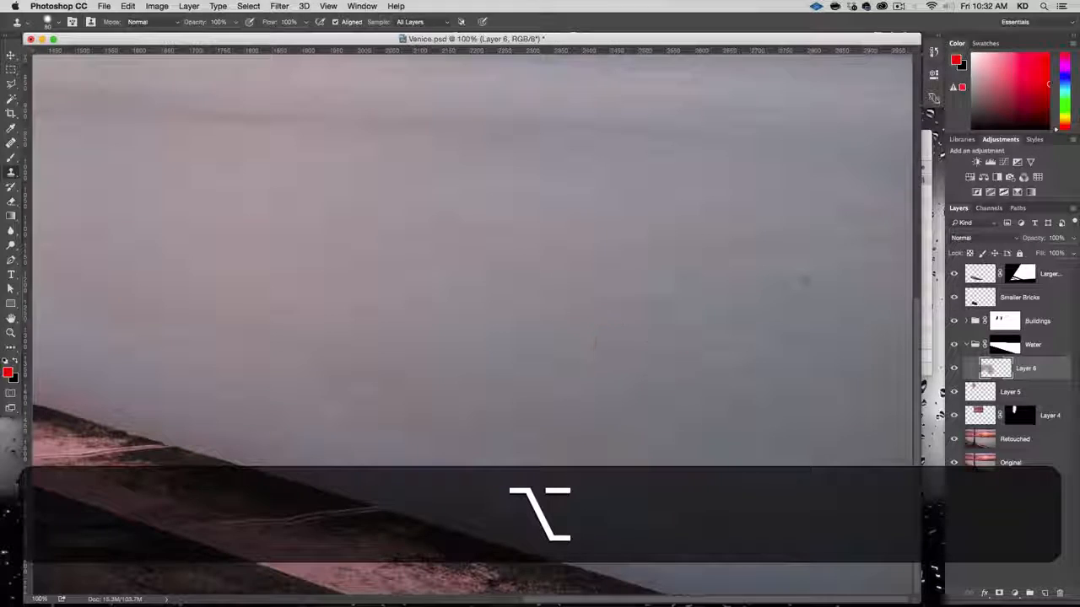
key("alt+super+z")
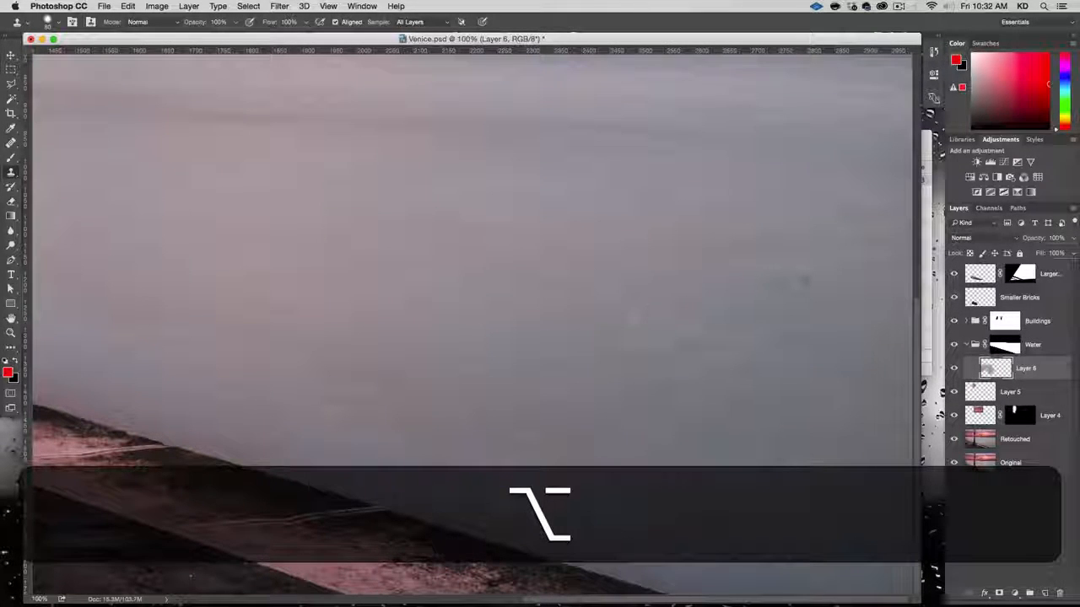
left_click(737, 251, "alt")
left_click(800, 282)
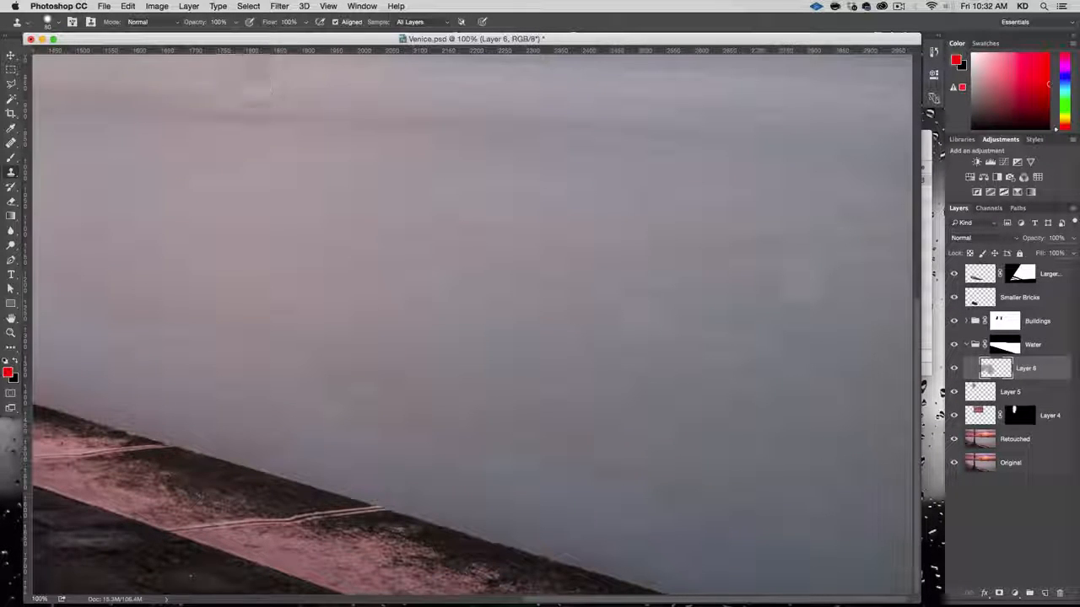
key("super+z")
key("alt+super+z")
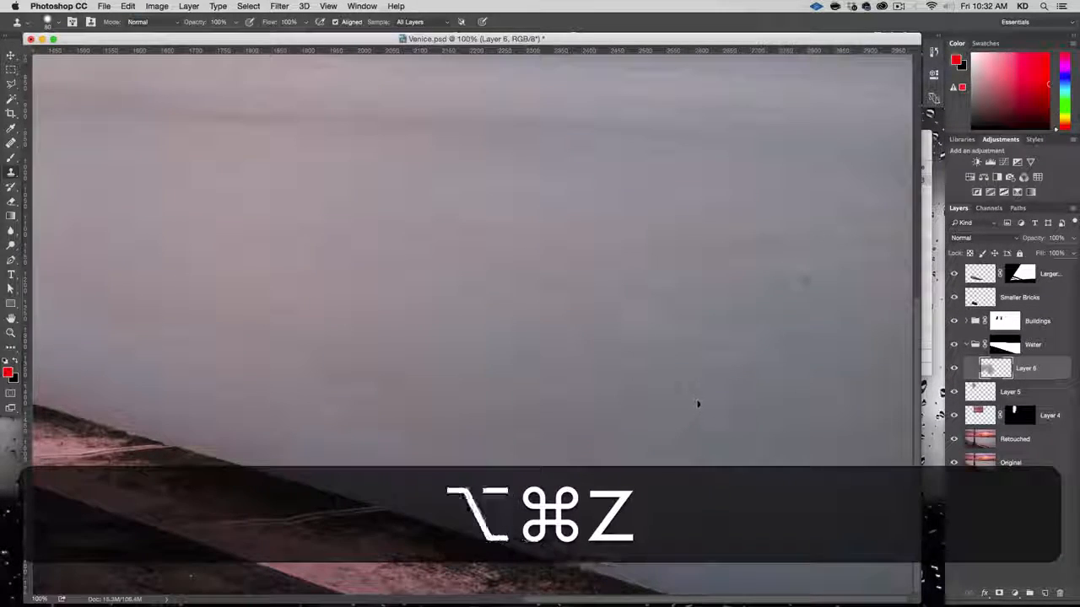
Step: Clone nearby water over the faint spot in the middle of the canal with the soft 80 px brush
right_click(697, 399)
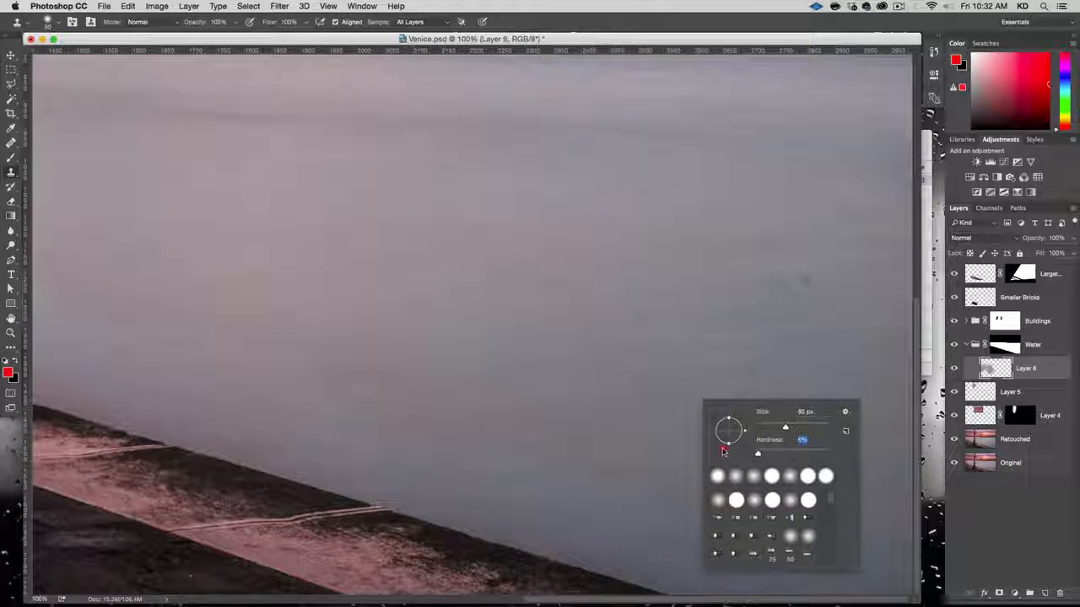
left_click(663, 266, "alt")
left_click(643, 320)
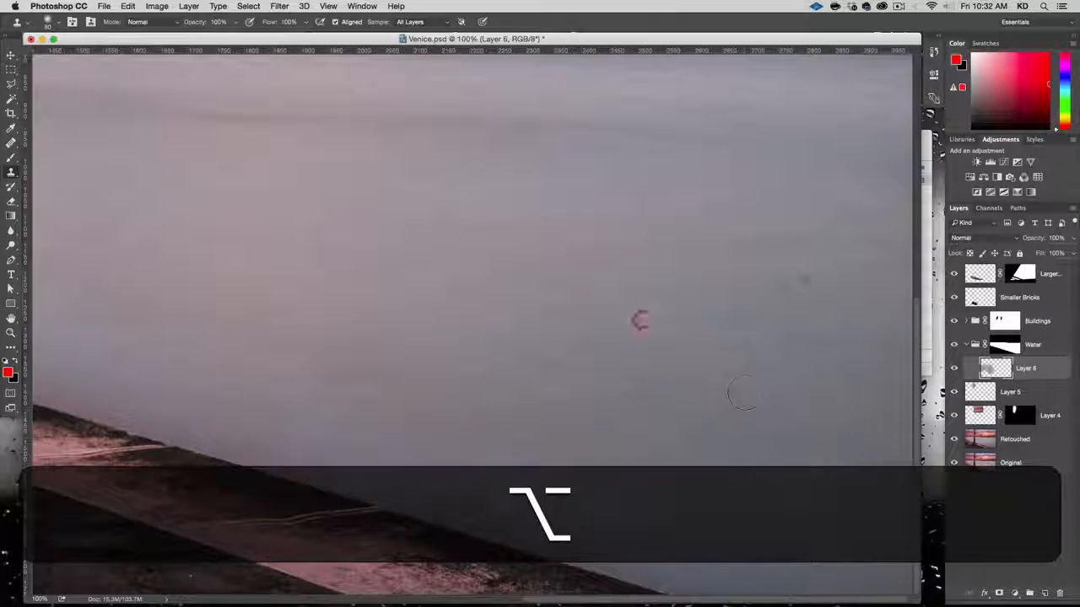
Step: Clone water over the small dark spot in the right part of the canal, undoing the first attempt and using a fresh sample
left_click(751, 234, "alt")
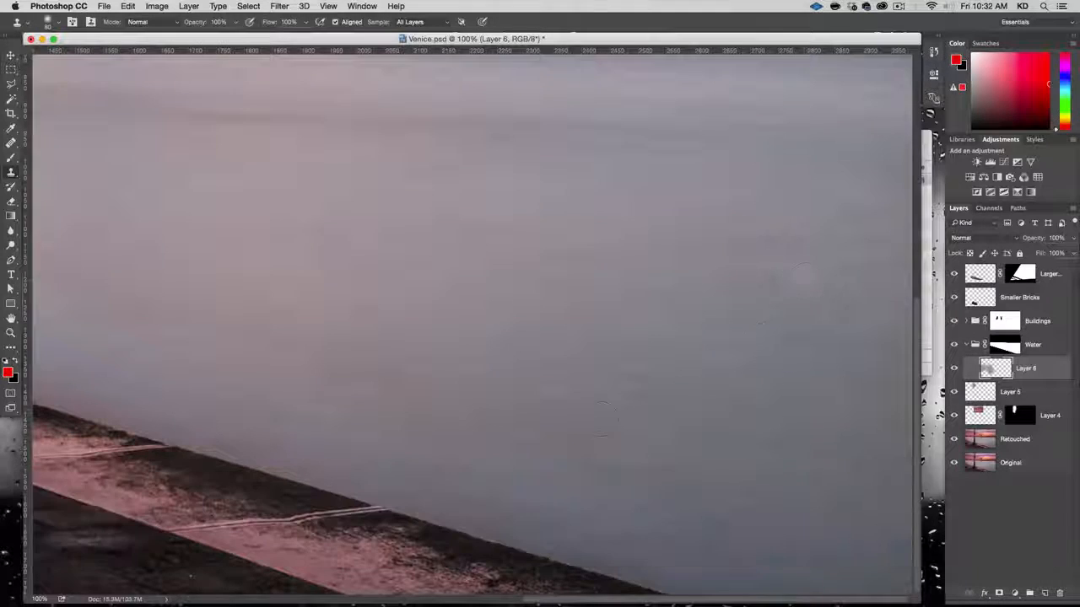
key("super+z")
key("alt+super+z")
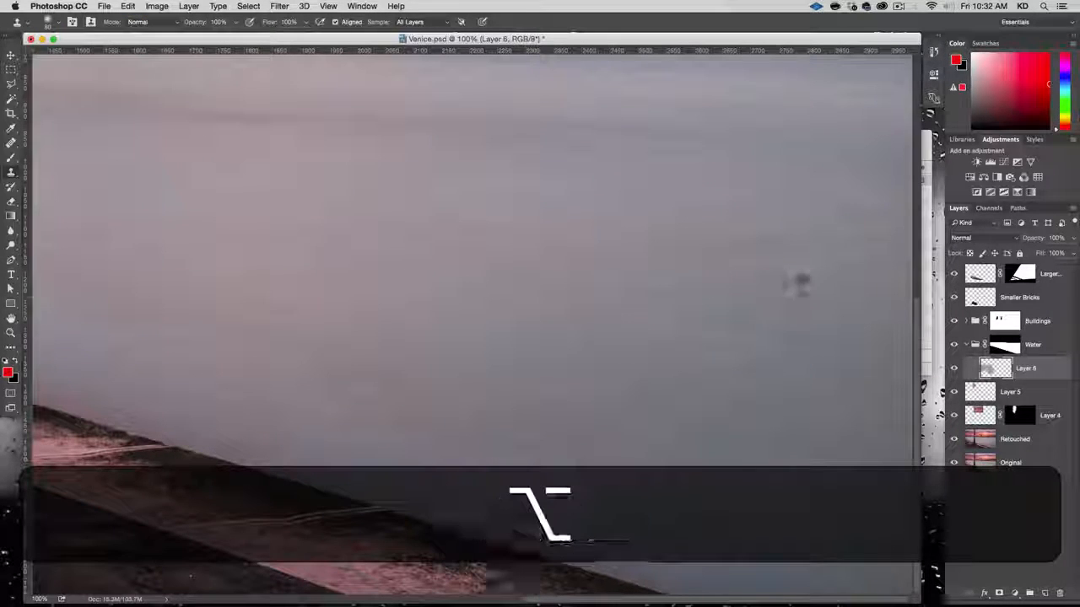
left_click(800, 280, "alt")
Step: Clone neighbouring water over the faint blemish in the canal below the waterfront buildings
left_click_drag(431, 260, 545, 304)
left_click(546, 303, "alt+super")
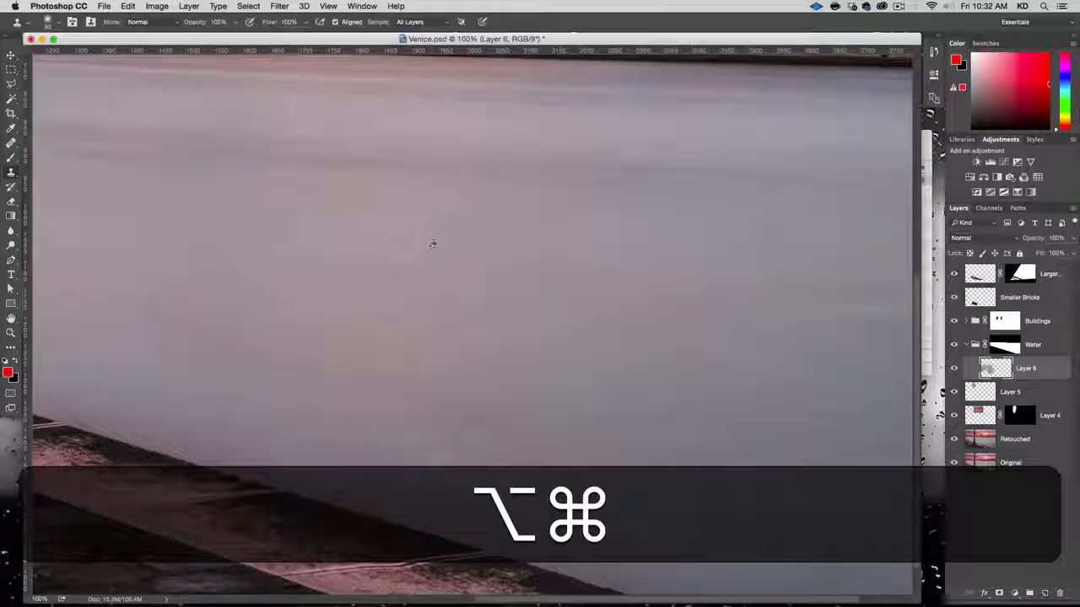
key("space")
left_click_drag(438, 221, 670, 330)
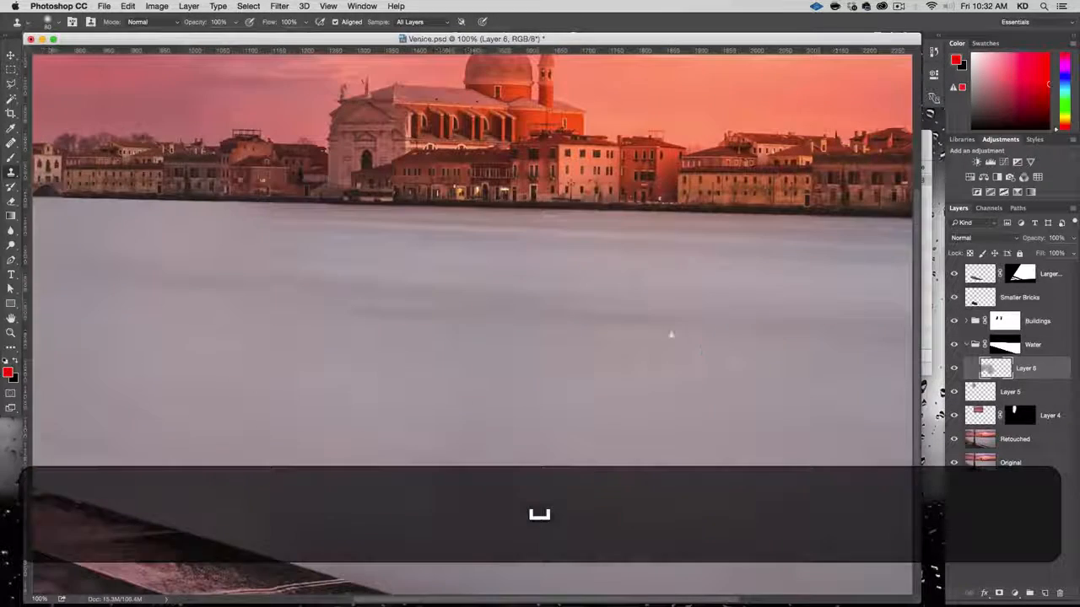
left_click(677, 279, "alt")
Step: Try cloning water just below the far shoreline in front of the buildings, and undo the stroke
key("space")
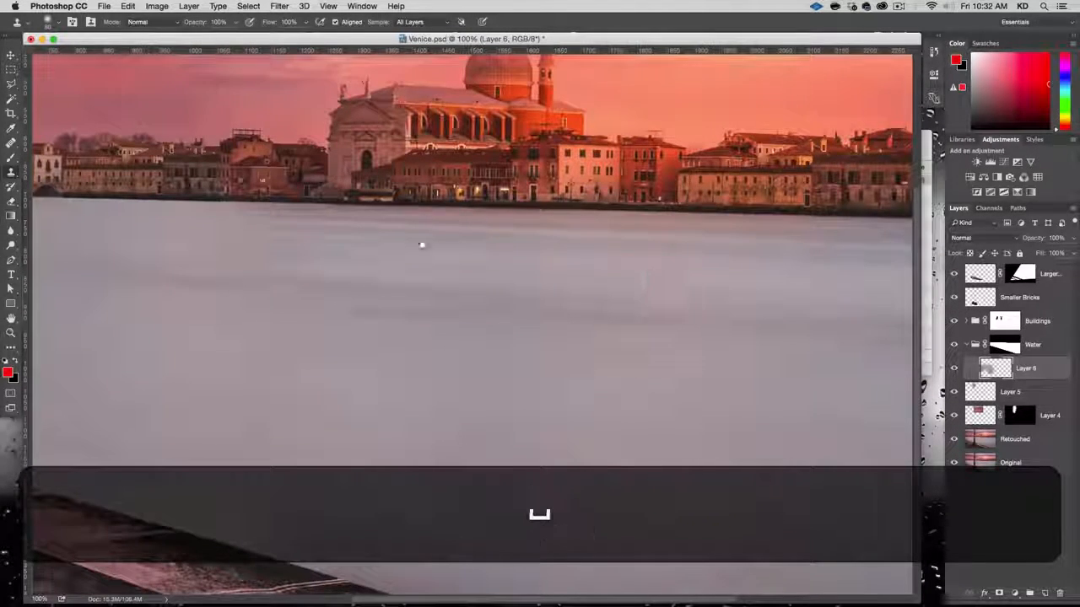
left_click_drag(422, 241, 473, 248)
key("alt")
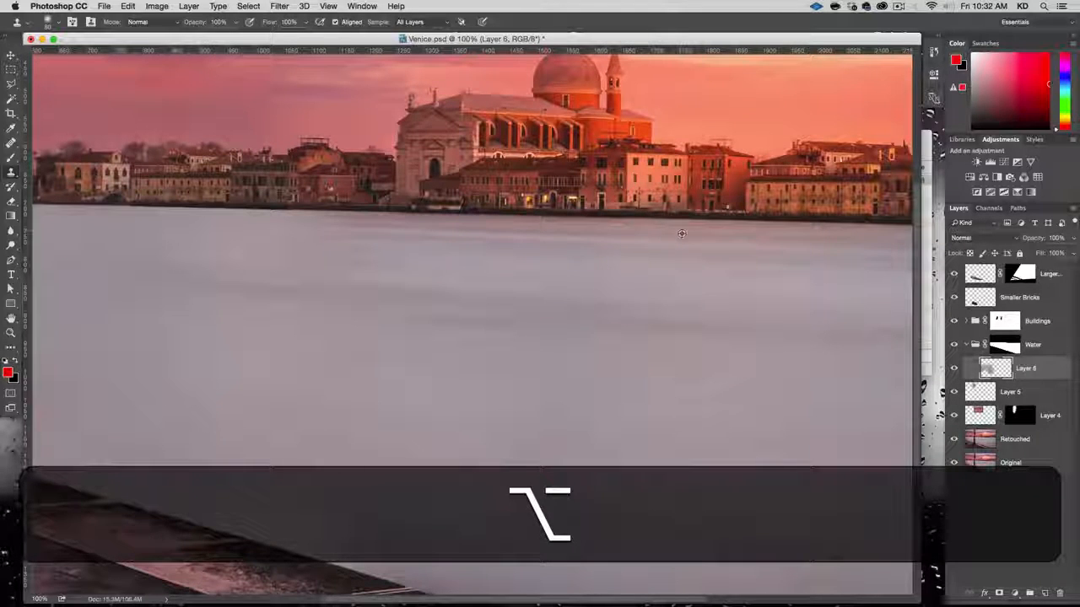
left_click(615, 228, "alt")
key("super")
key("super+z")
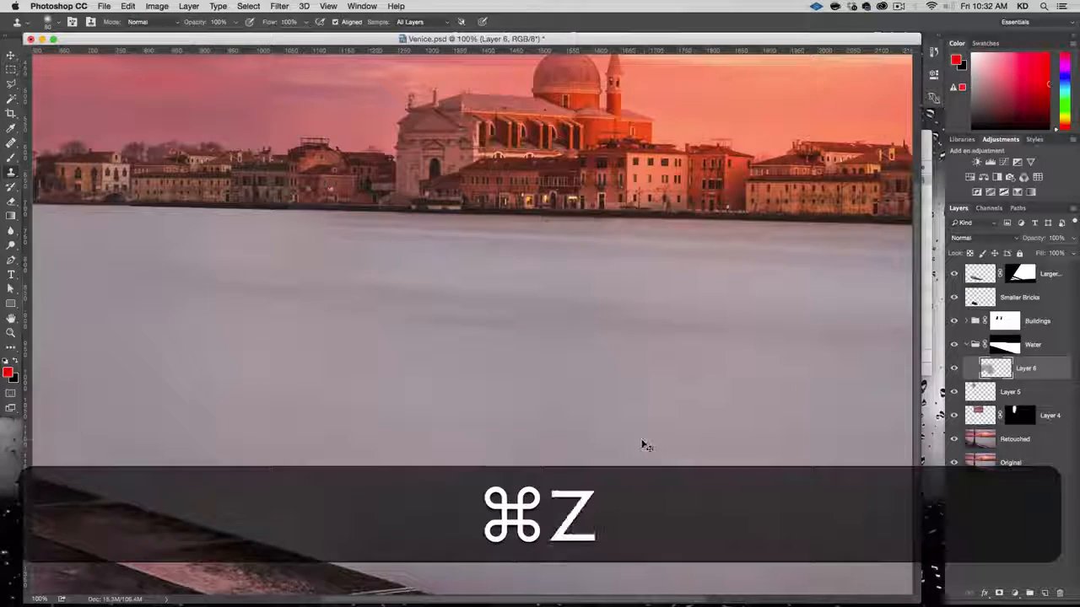
Step: Examine the canal surface across its full width and then the whole image for remaining blemishes
key("space")
left_click_drag(321, 374, 667, 393)
key("alt")
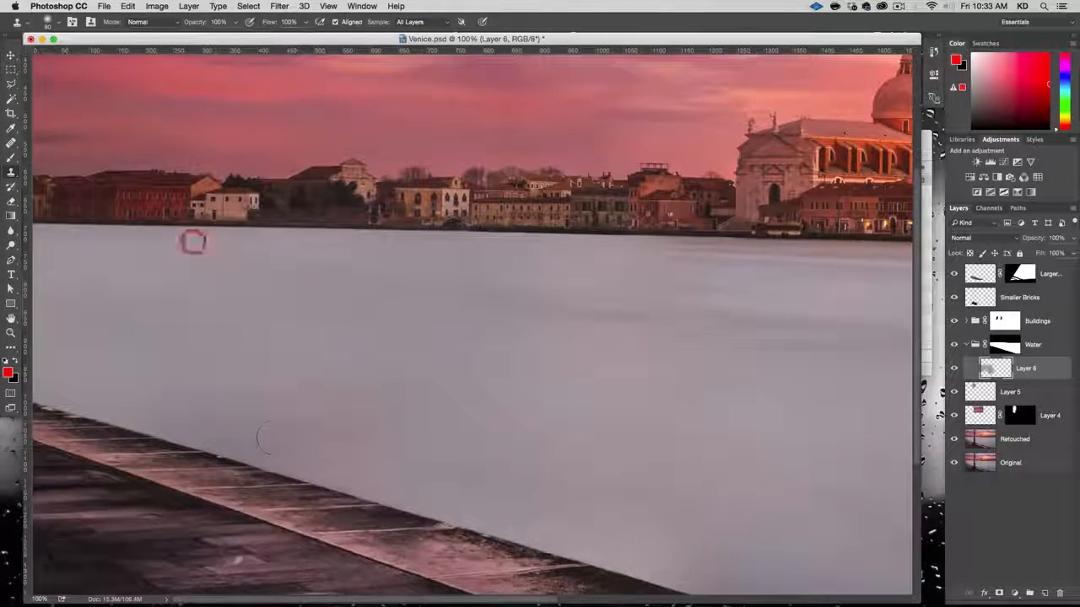
key("space")
left_click_drag(467, 346, 467, 323)
left_click_drag(605, 349, 69, 207)
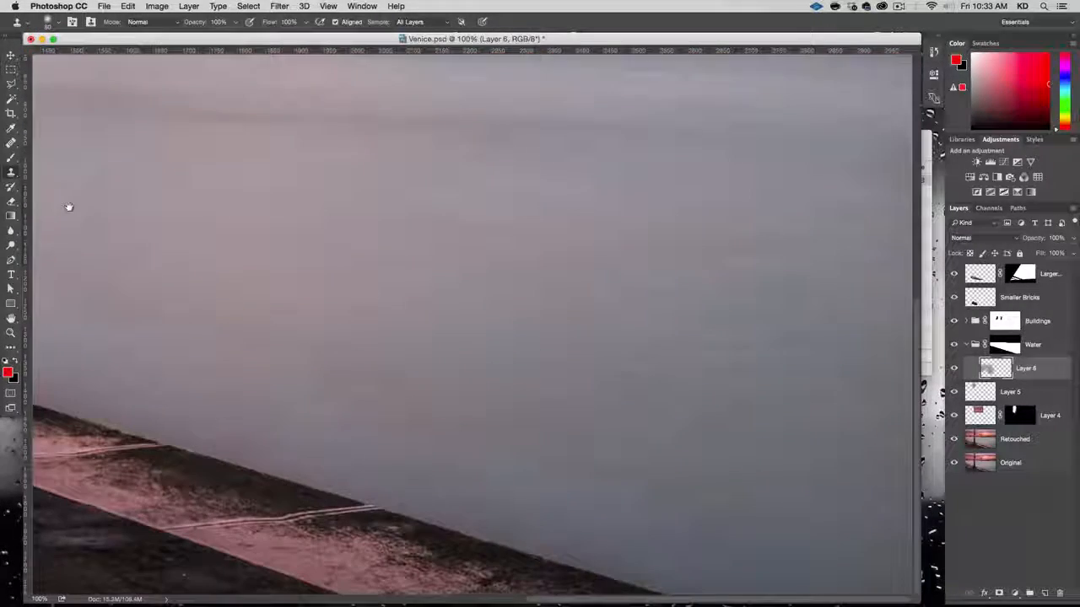
key("alt+super+minus")
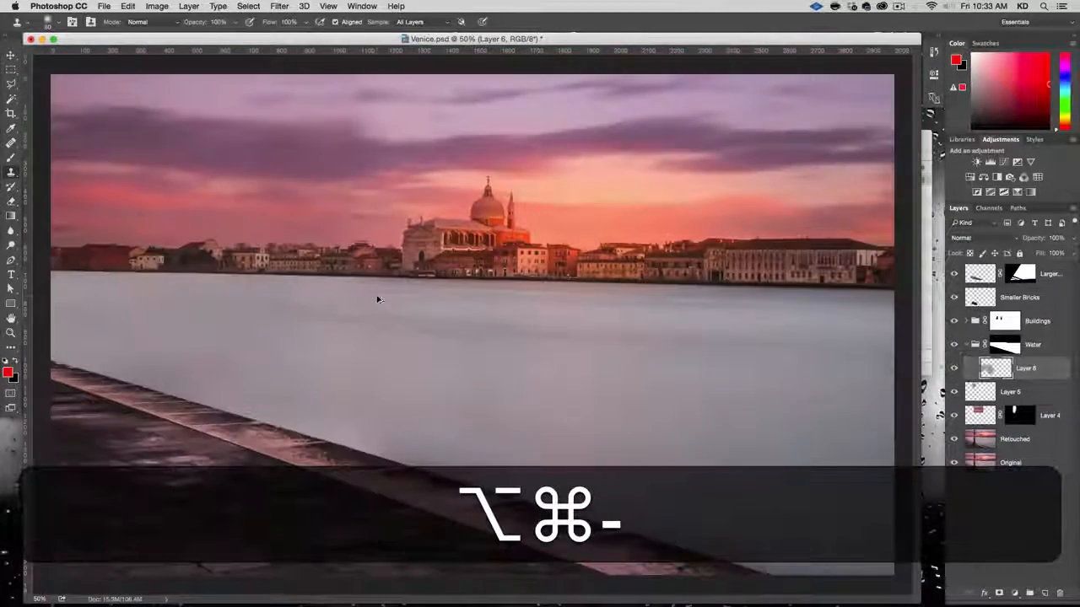
key("alt+super+minus")
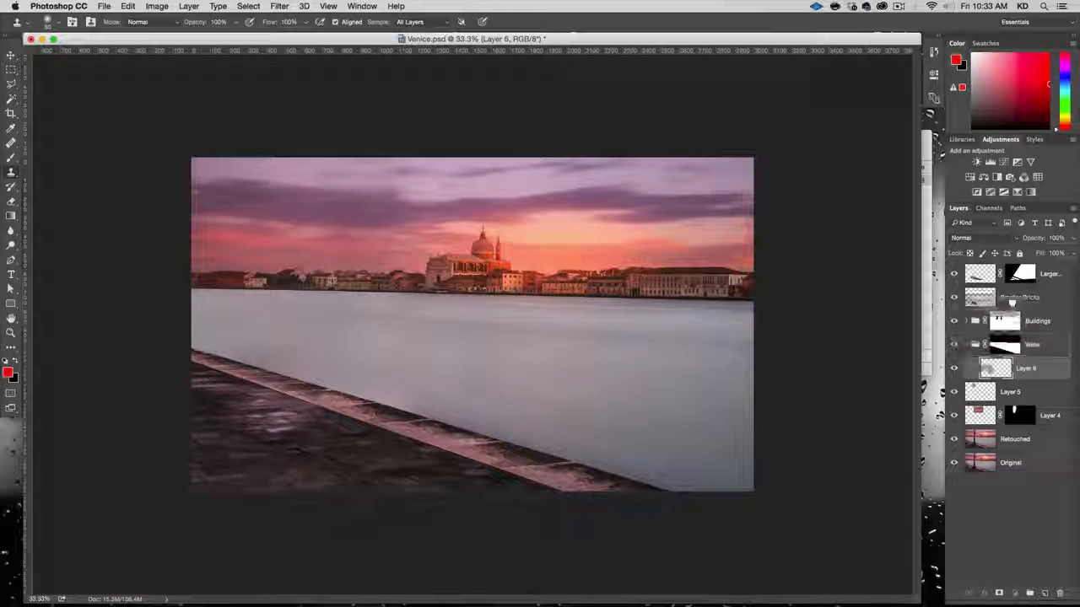
Step: Move the Original layer to the top of the stack and toggle its visibility for a before-and-after comparison, leaving it hidden
left_click_drag(1014, 268, 1014, 272)
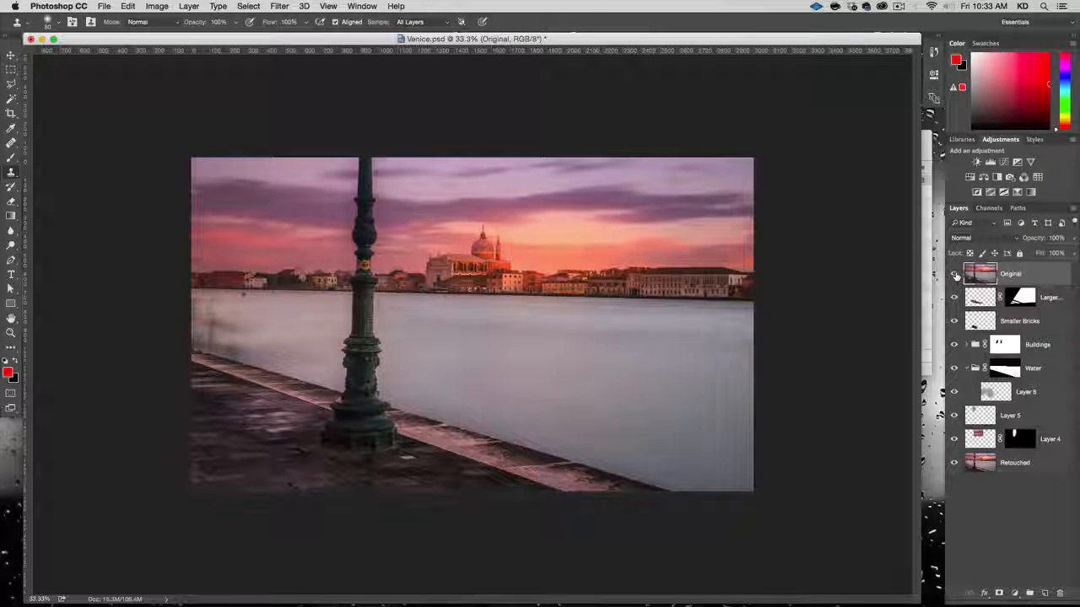
left_click(955, 274)
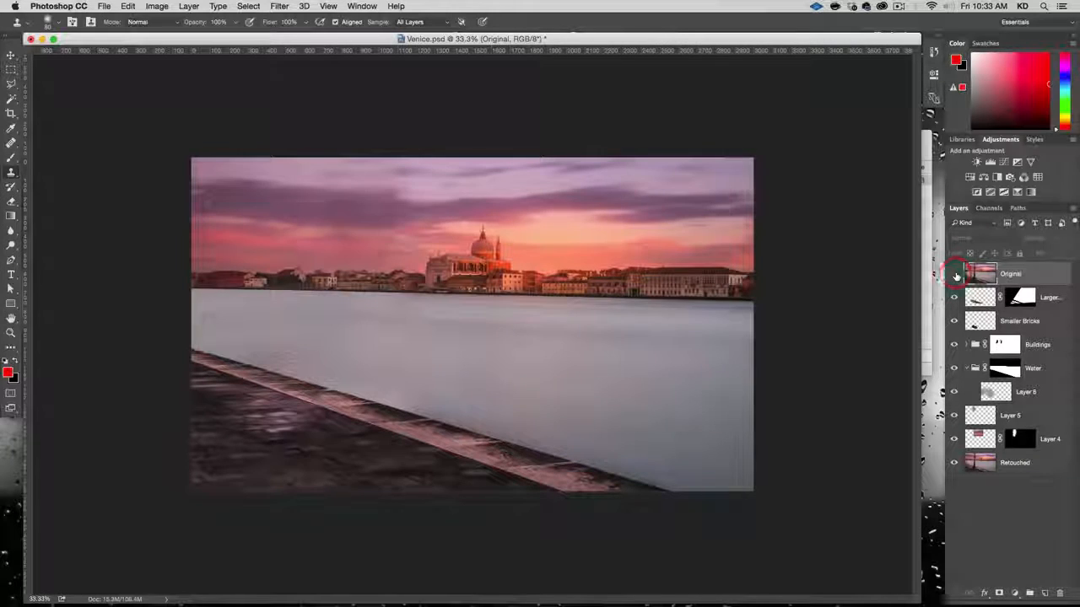
left_click(955, 274)
left_click(955, 275)
left_click(954, 274)
left_click(955, 274)
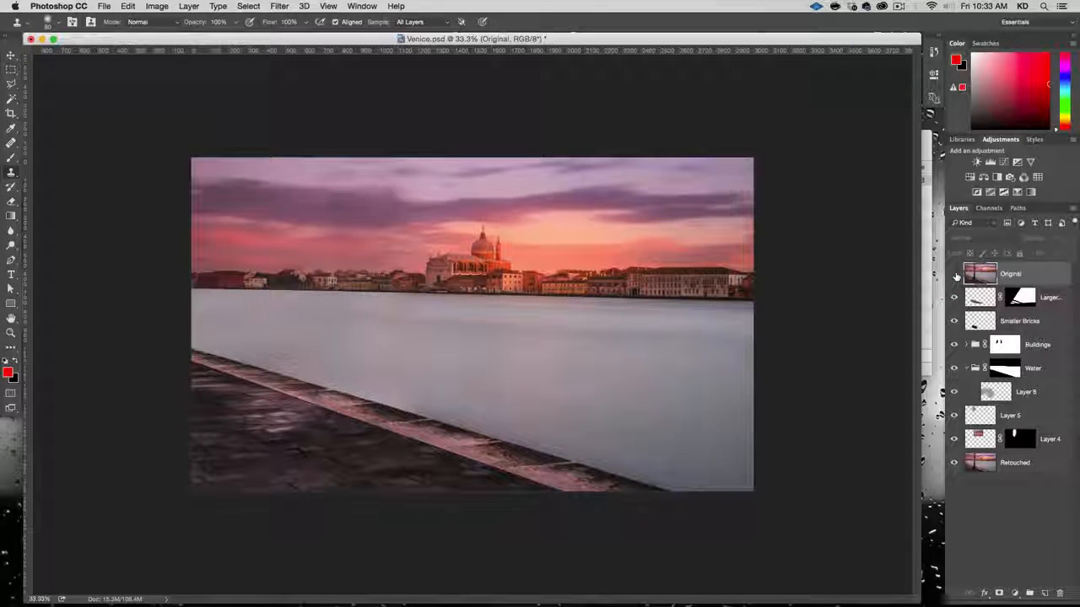